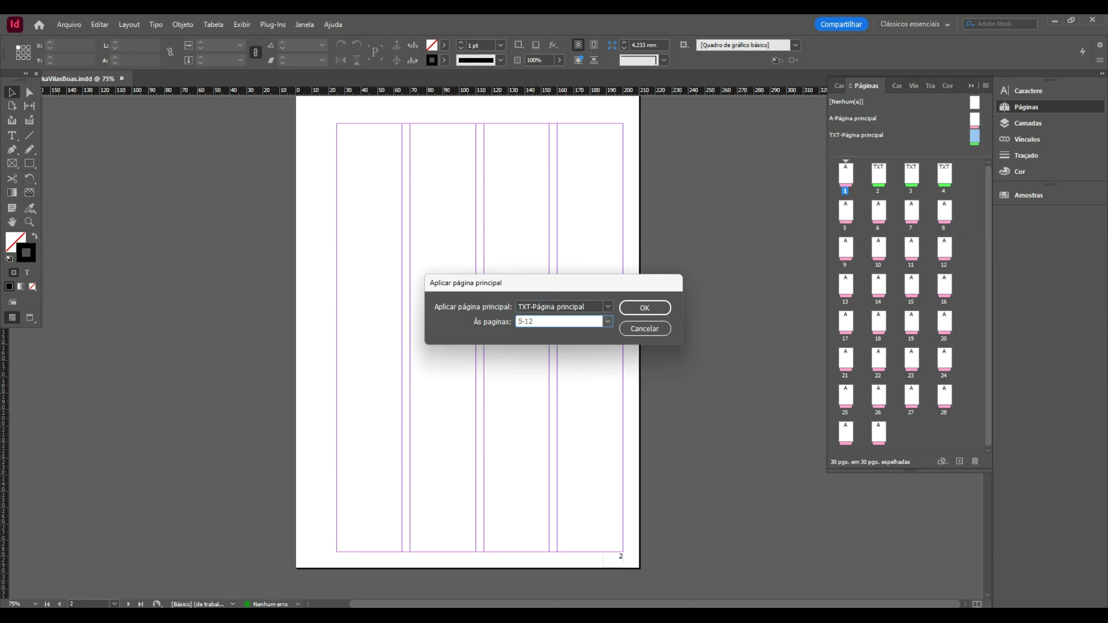
# - Apply the TXT master to pages 5–11 and delete page 12, leaving 29 pages
pyautogui.click(644, 308)
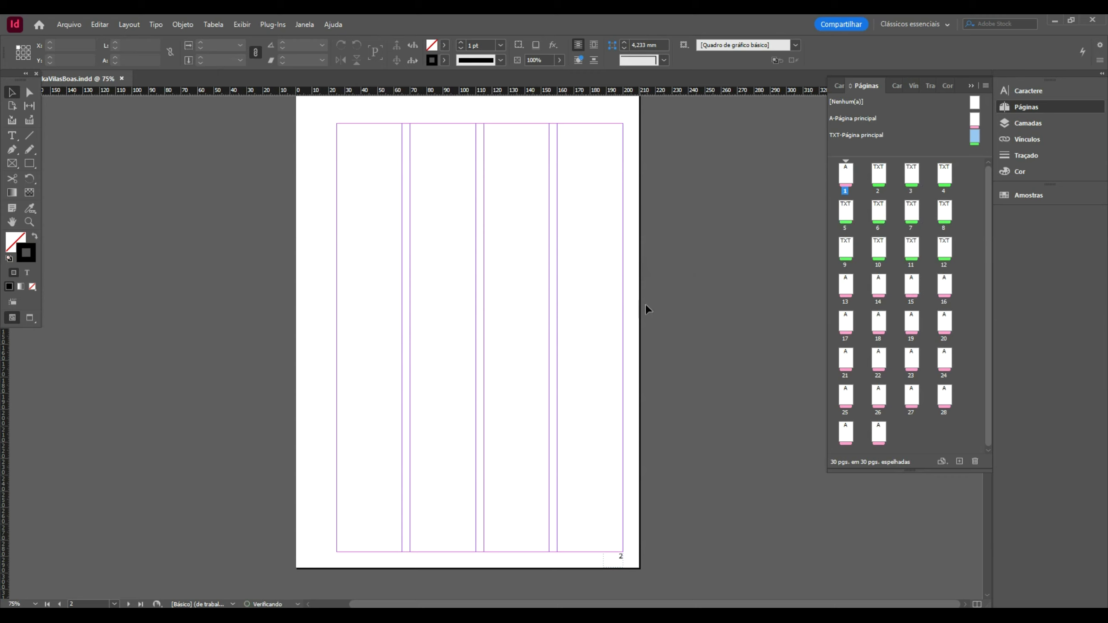
pyautogui.rightClick(949, 248)
pyautogui.press('Escape')
pyautogui.doubleClick(949, 255)
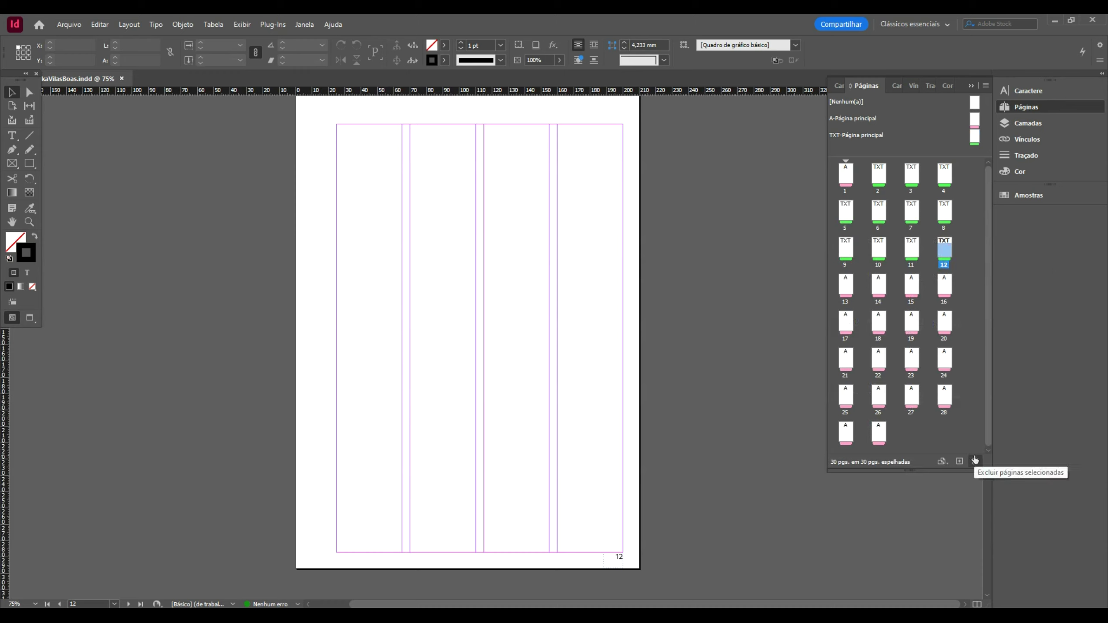
pyautogui.click(975, 462)
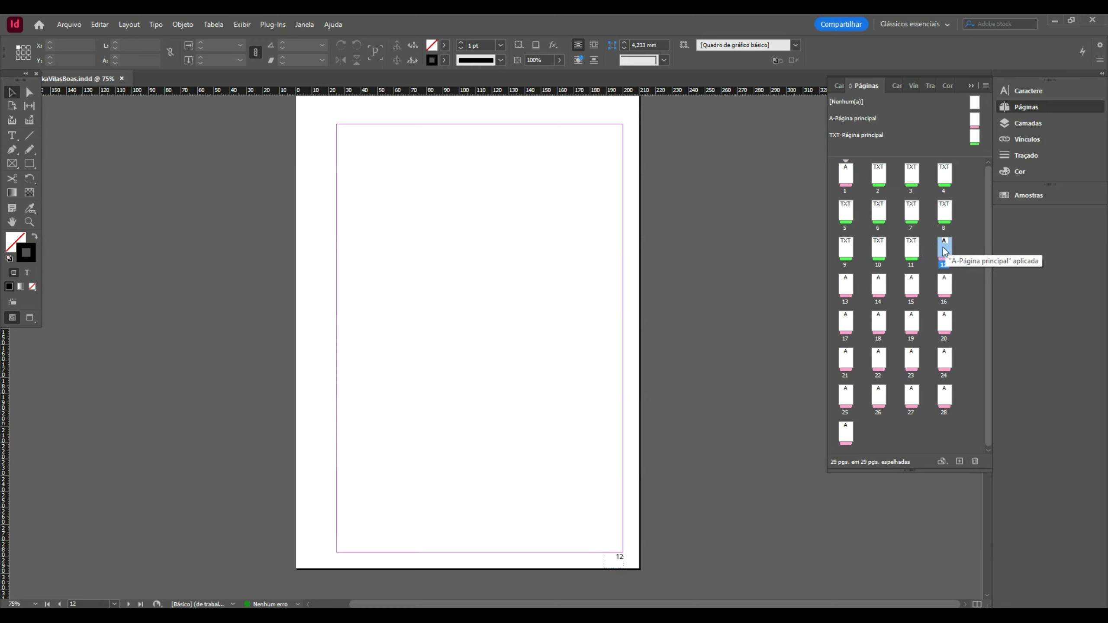
# - Apply the TXT master to page 12
pyautogui.rightClick(976, 135)
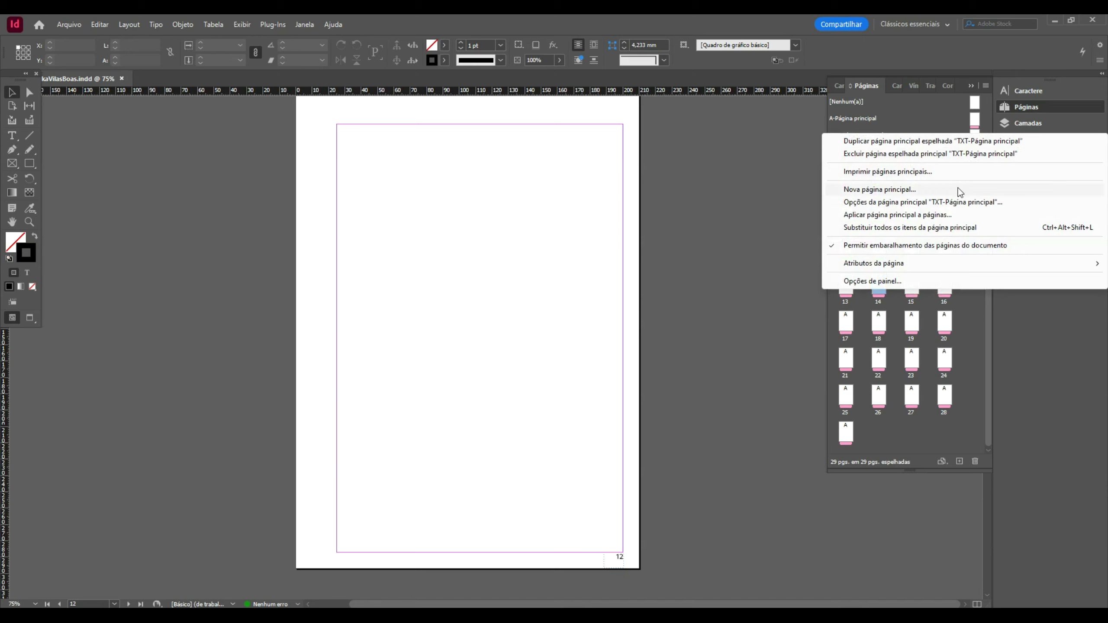
pyautogui.click(961, 141)
pyautogui.doubleClick(975, 138)
pyautogui.rightClick(978, 137)
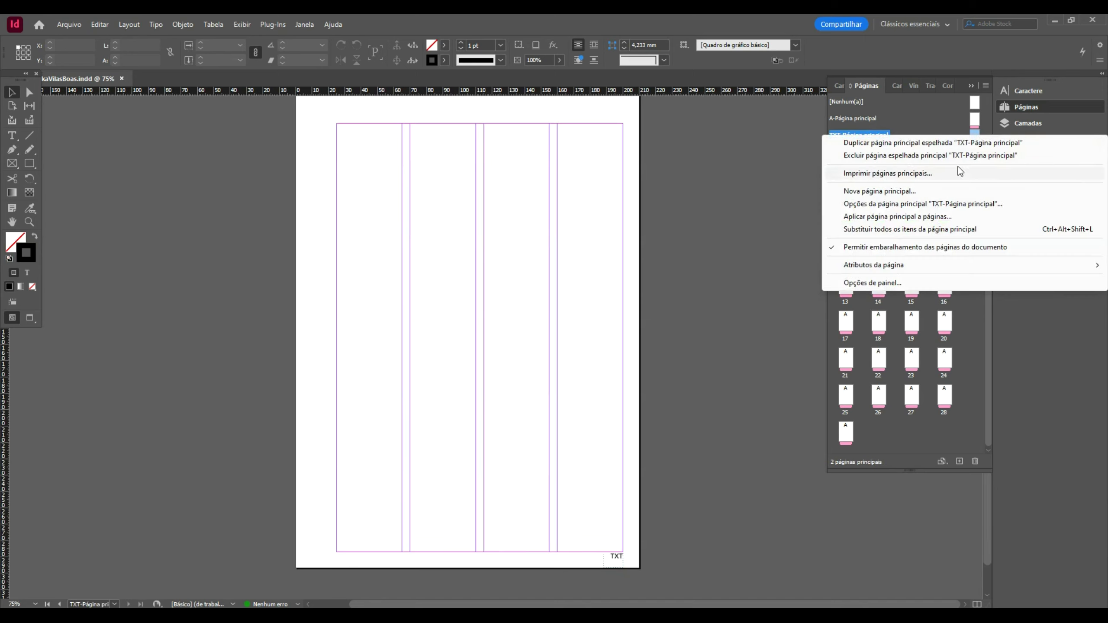
pyautogui.click(959, 218)
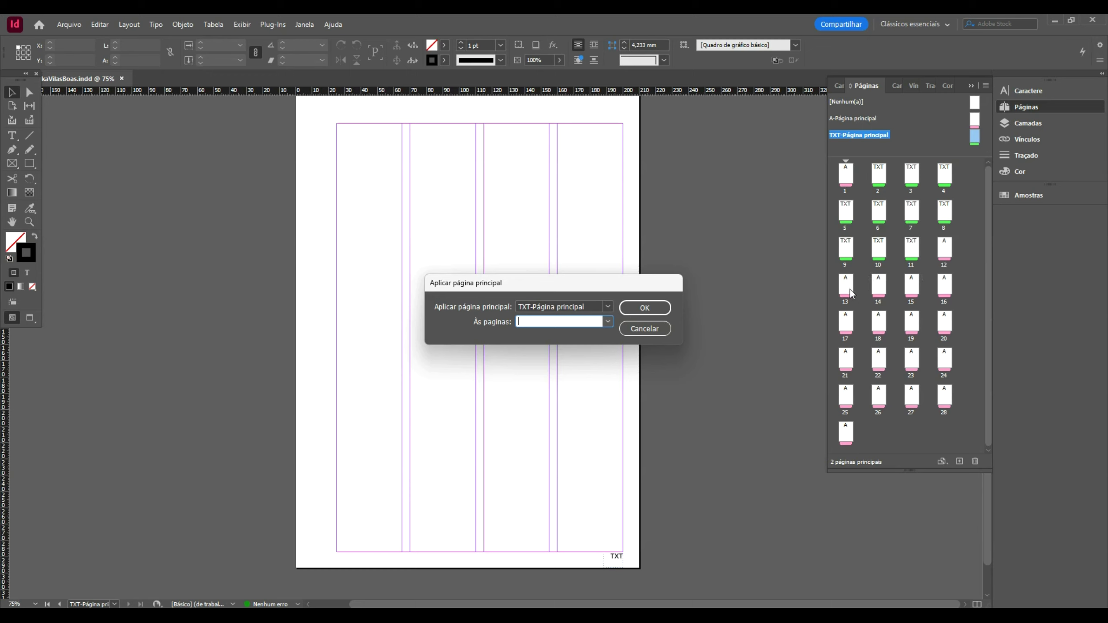
pyautogui.write('12')
pyautogui.click(633, 306)
# - Apply the TXT master to pages 14-24 as well
pyautogui.rightClick(977, 133)
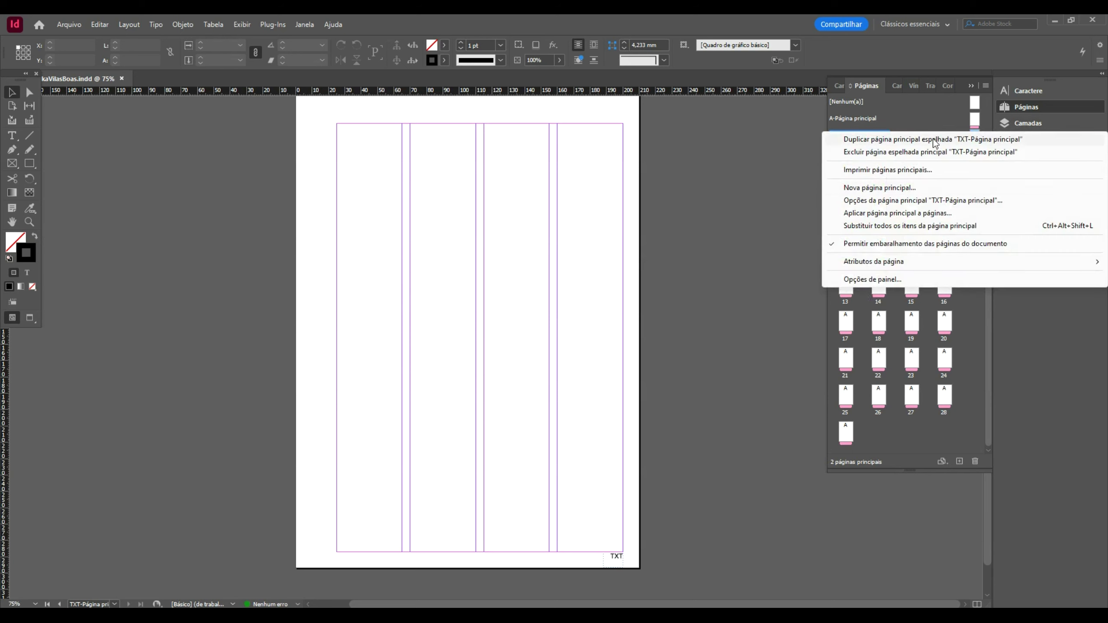
pyautogui.click(974, 120)
pyautogui.rightClick(976, 139)
pyautogui.click(976, 138)
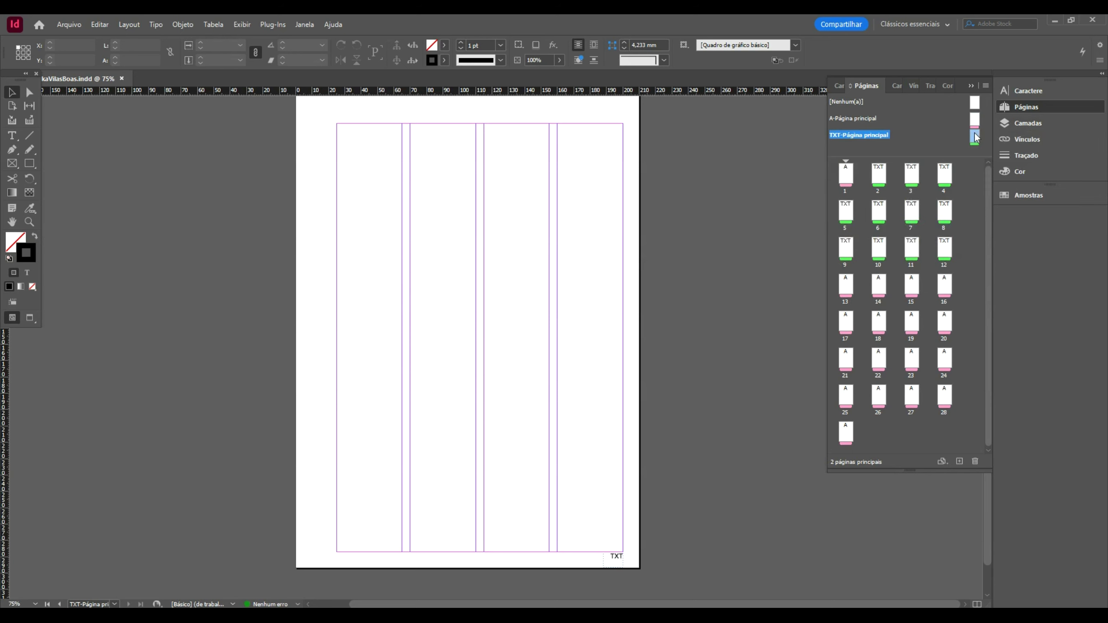
pyautogui.rightClick(976, 138)
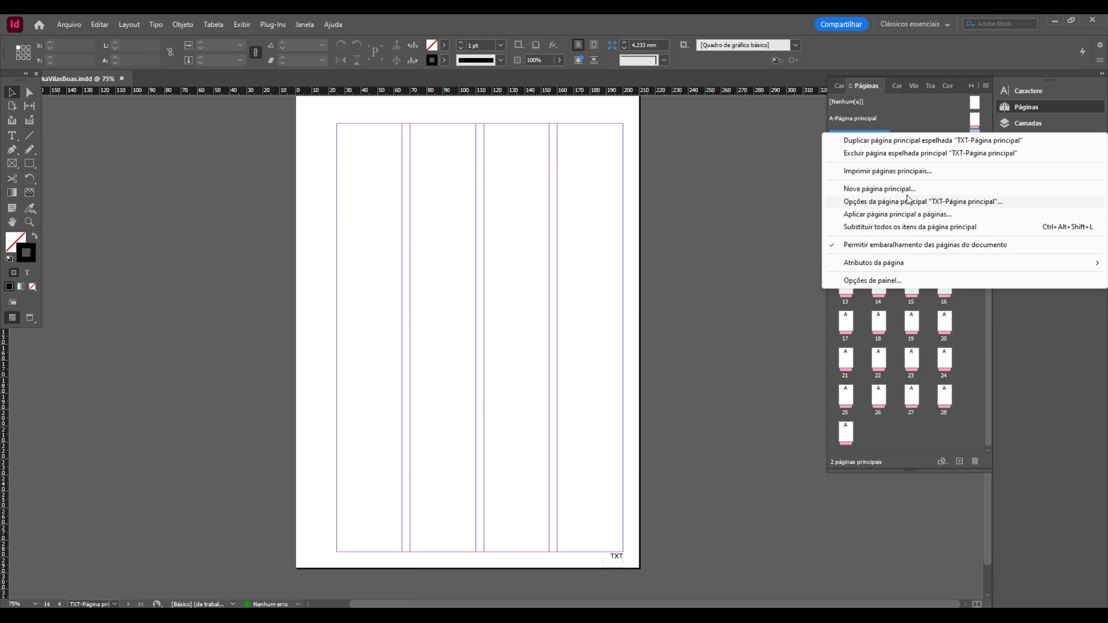
pyautogui.click(913, 215)
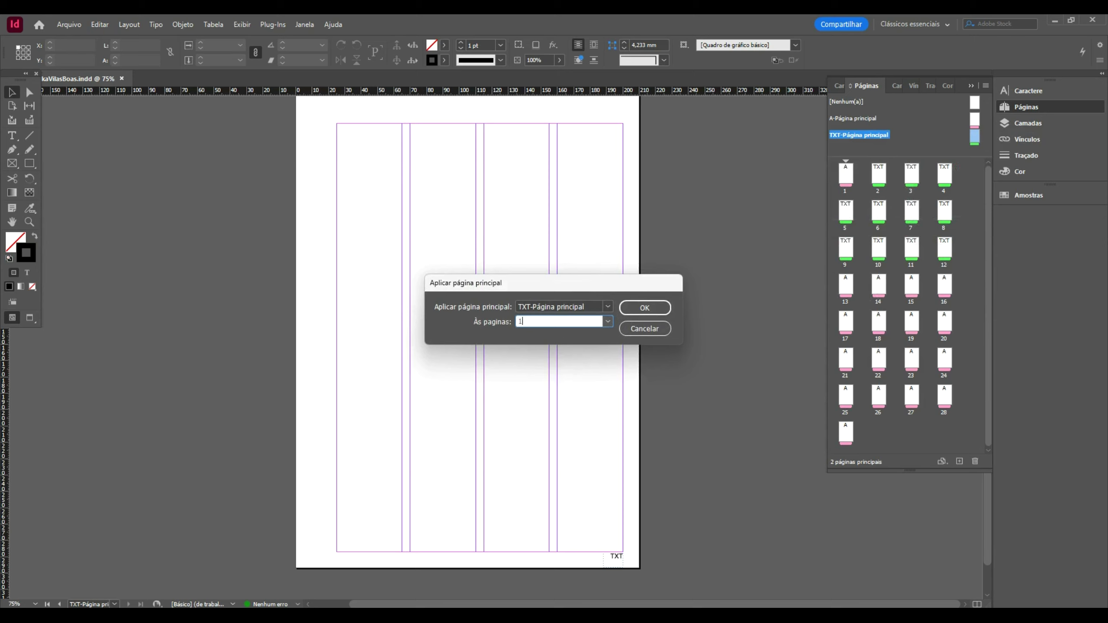
pyautogui.write('14-24')
pyautogui.click(643, 307)
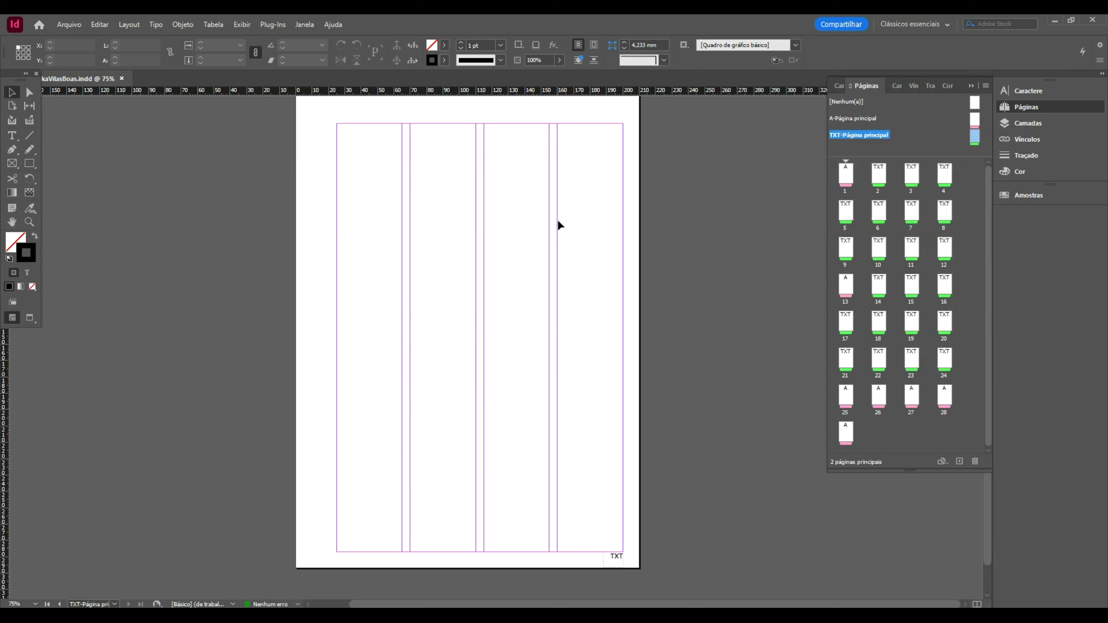
# - Jump to page 1, look through pages 1–3, then open A-Página principal for editing
pyautogui.scroll(1, 627, 196)
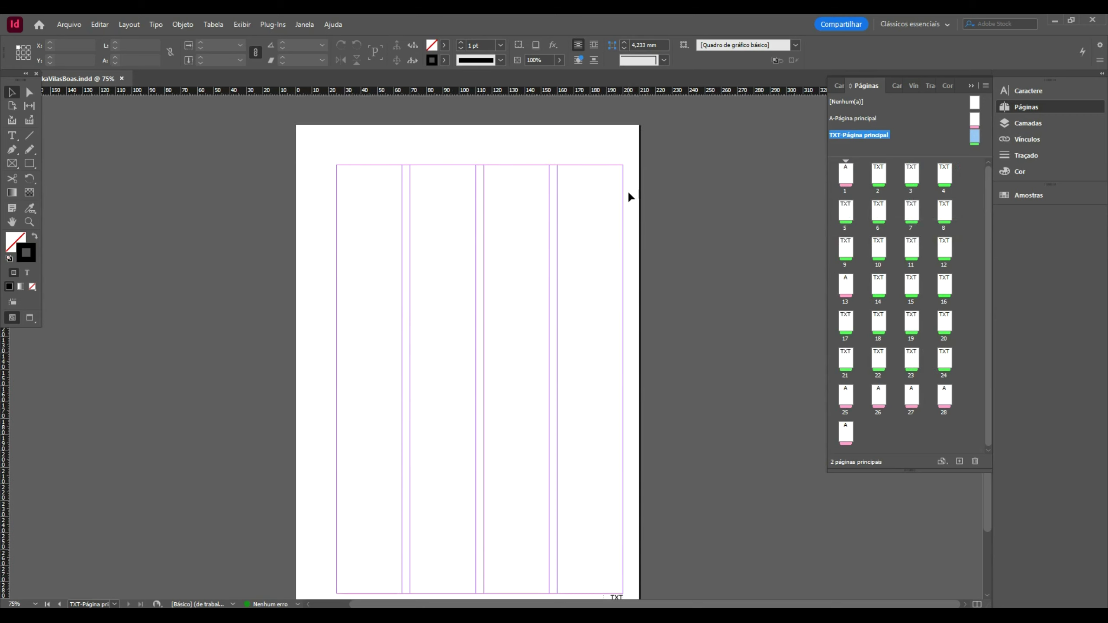
pyautogui.doubleClick(845, 174)
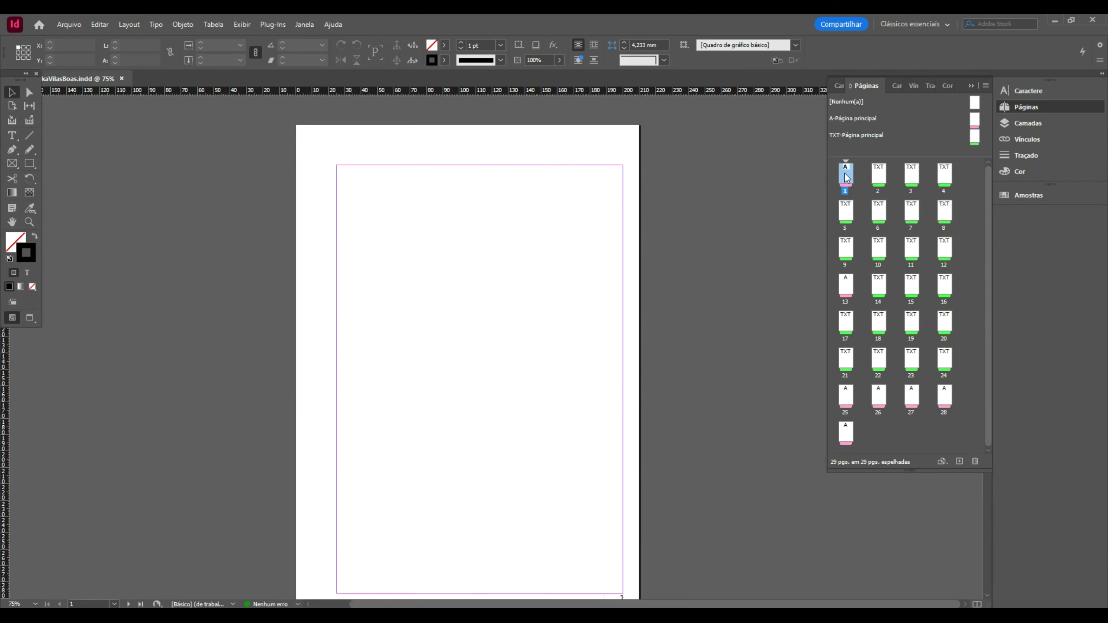
pyautogui.scroll(-1, 713, 171)
pyautogui.scroll(-20, 713, 171)
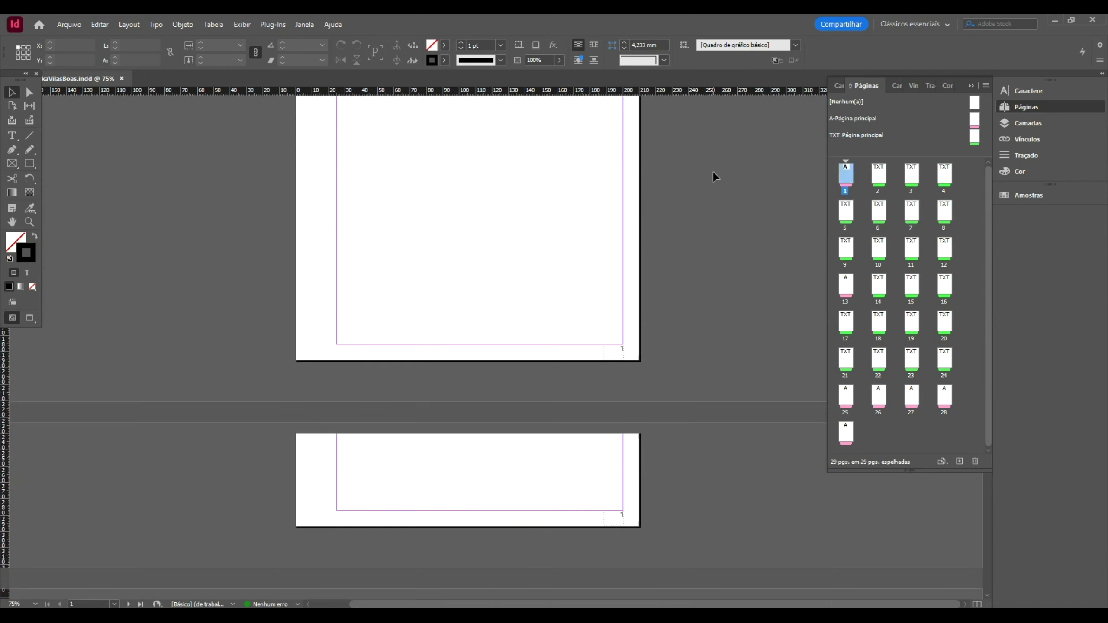
pyautogui.scroll(20, 714, 171)
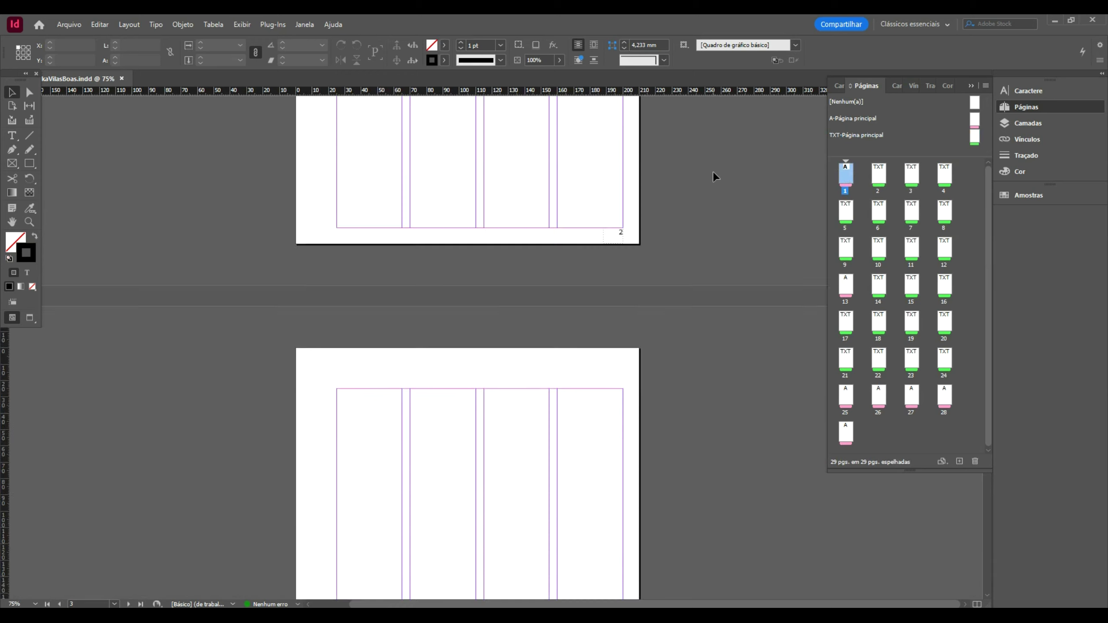
pyautogui.scroll(5, 706, 241)
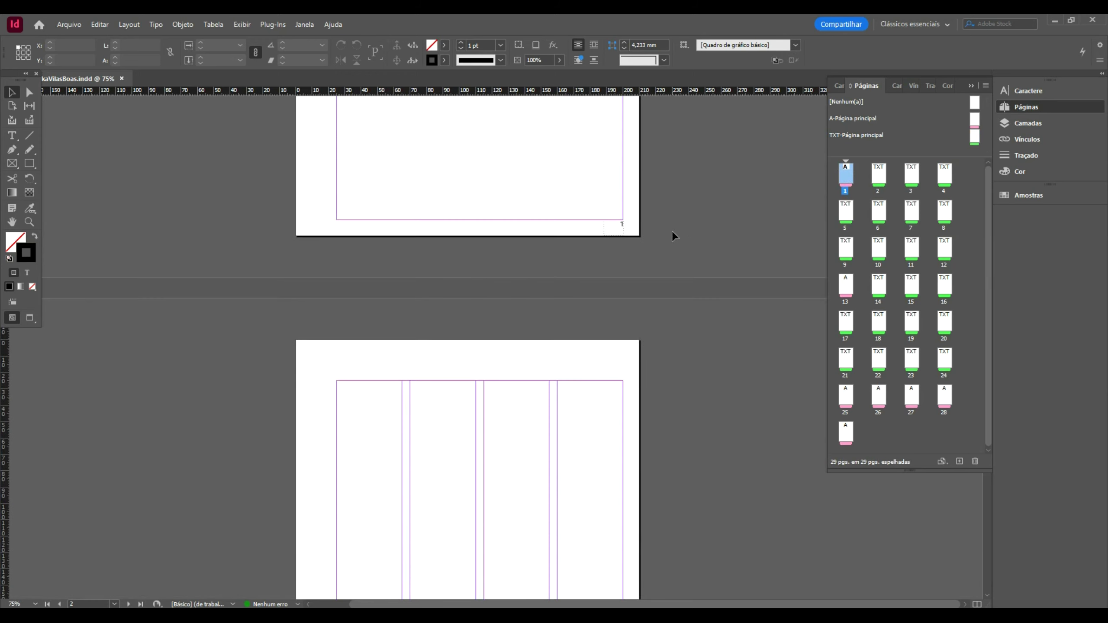
pyautogui.scroll(7, 672, 232)
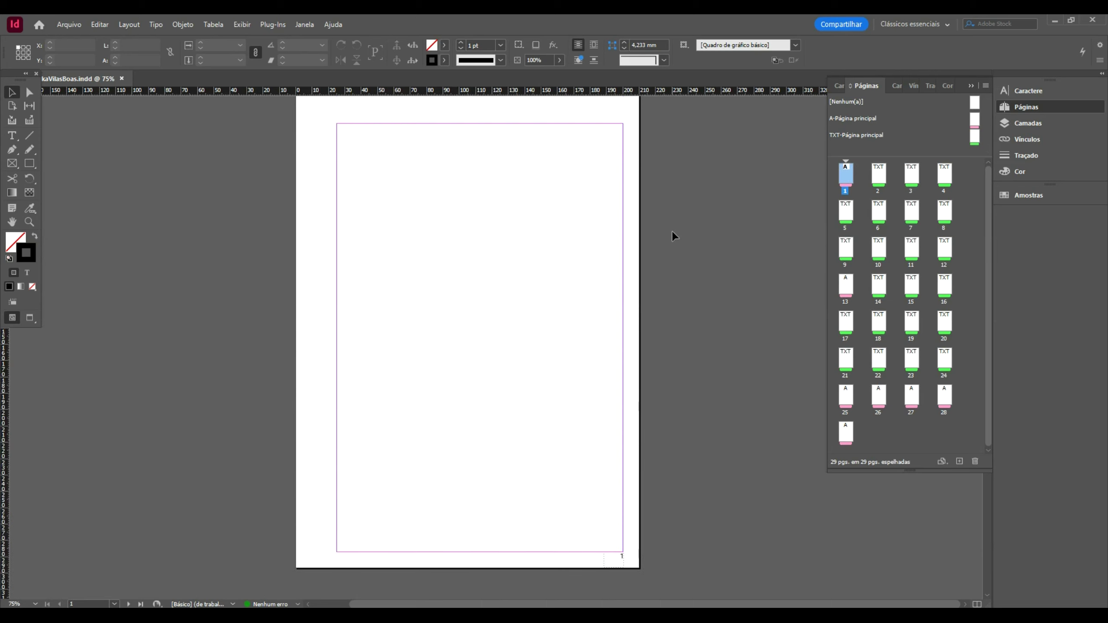
pyautogui.doubleClick(974, 120)
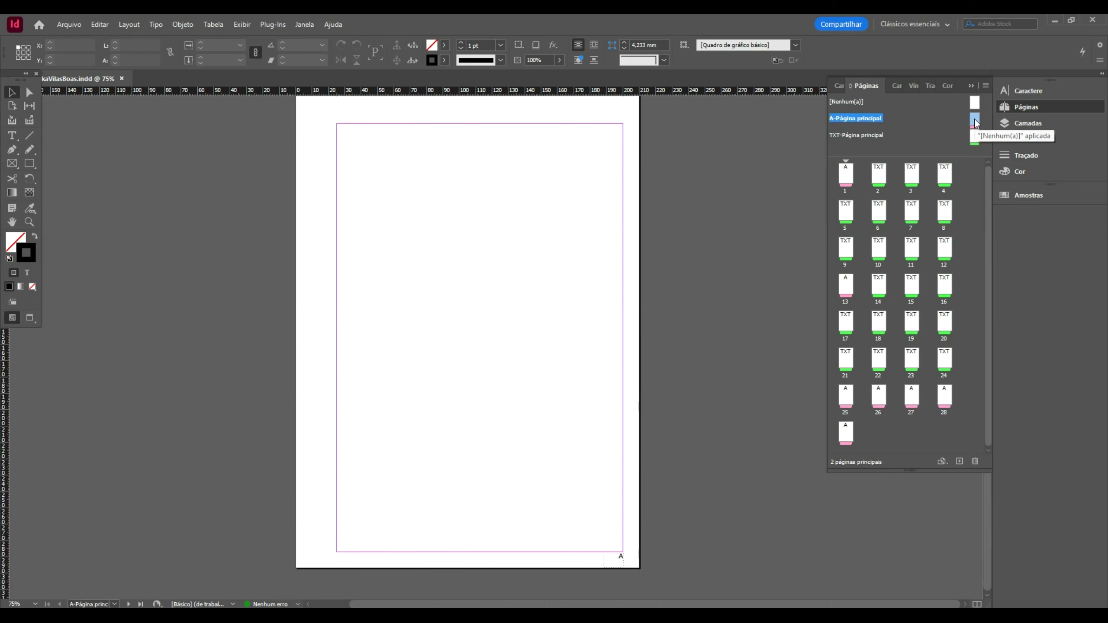
# - Draw a wide text frame below the A master's bottom margin with the Type tool
pyautogui.click(12, 120)
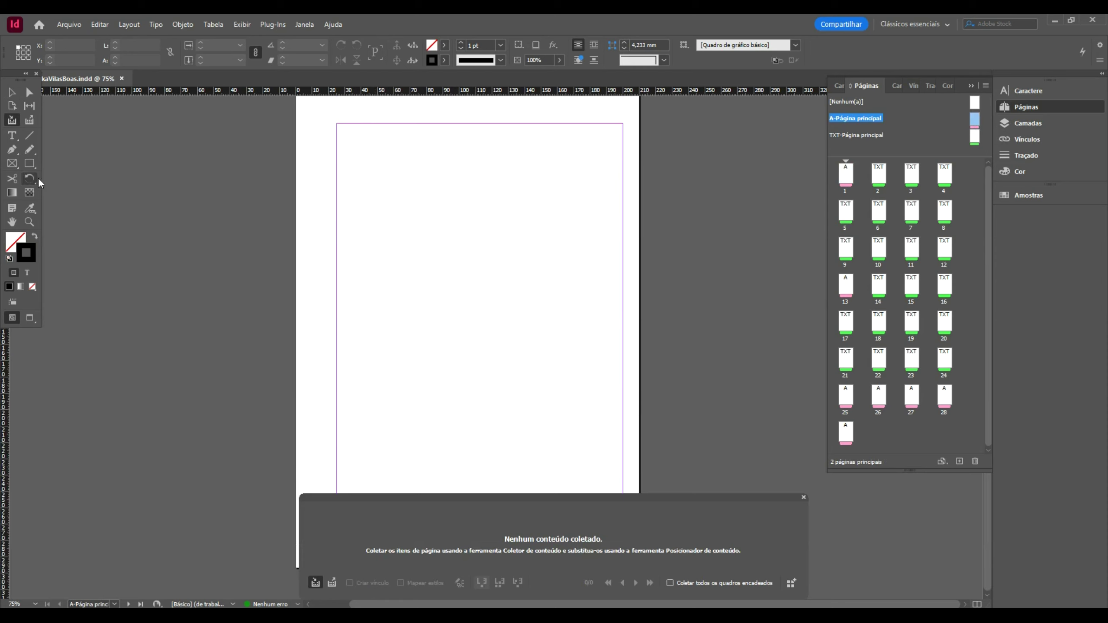
pyautogui.press('t')
pyautogui.click(341, 559)
pyautogui.scroll(6, 344, 559)
pyautogui.scroll(2, 344, 559)
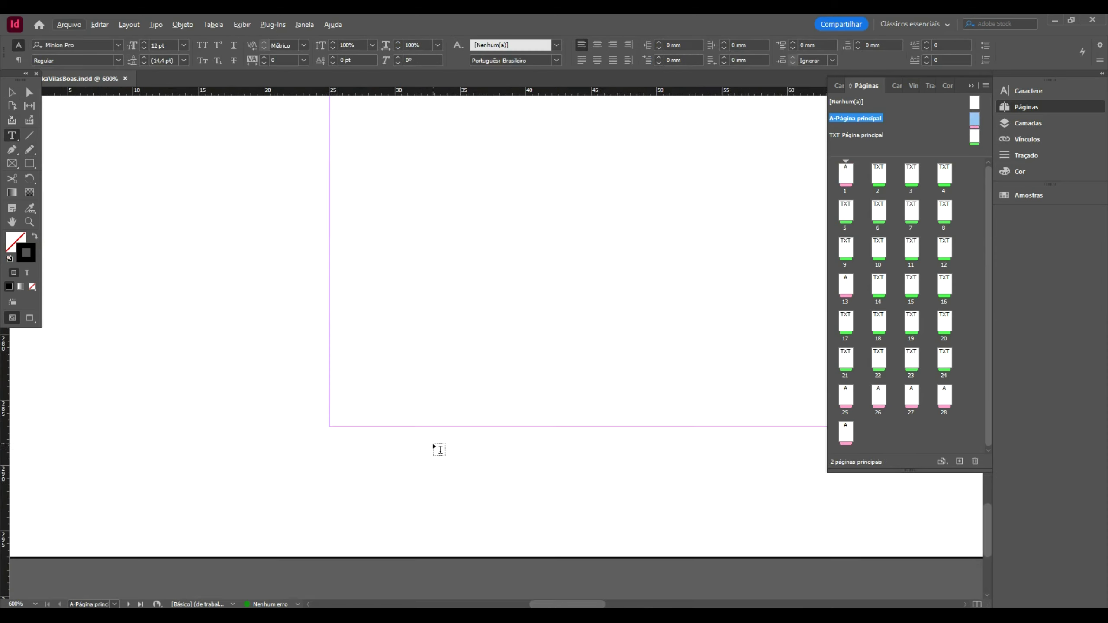
pyautogui.moveTo(562, 604); pyautogui.dragTo(587, 604)
pyautogui.scroll(-3, 539, 451)
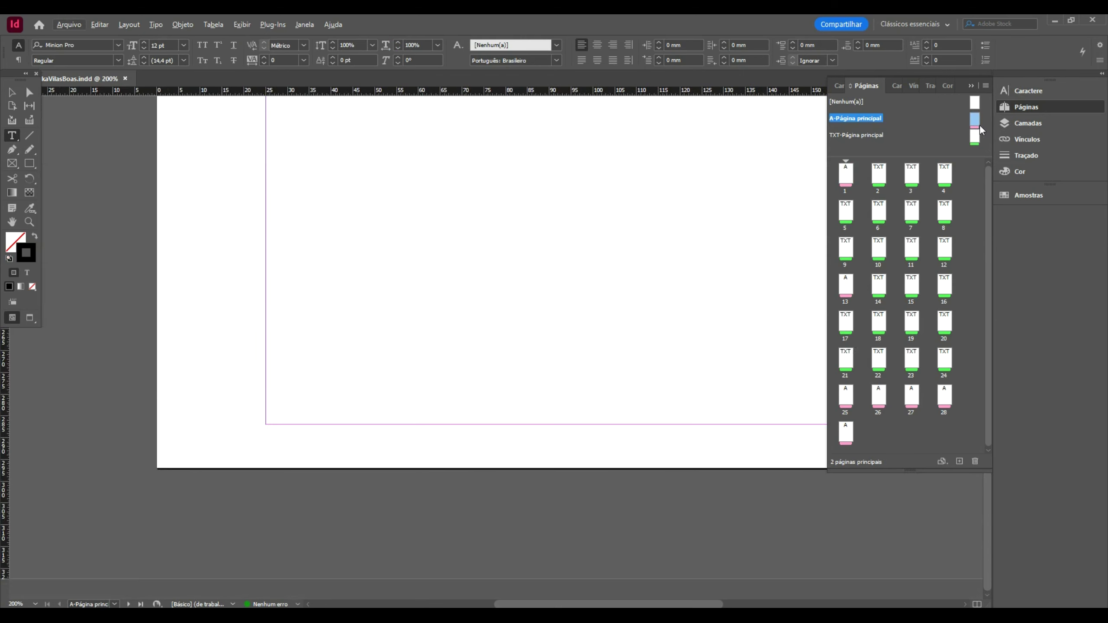
pyautogui.moveTo(567, 604); pyautogui.dragTo(583, 604)
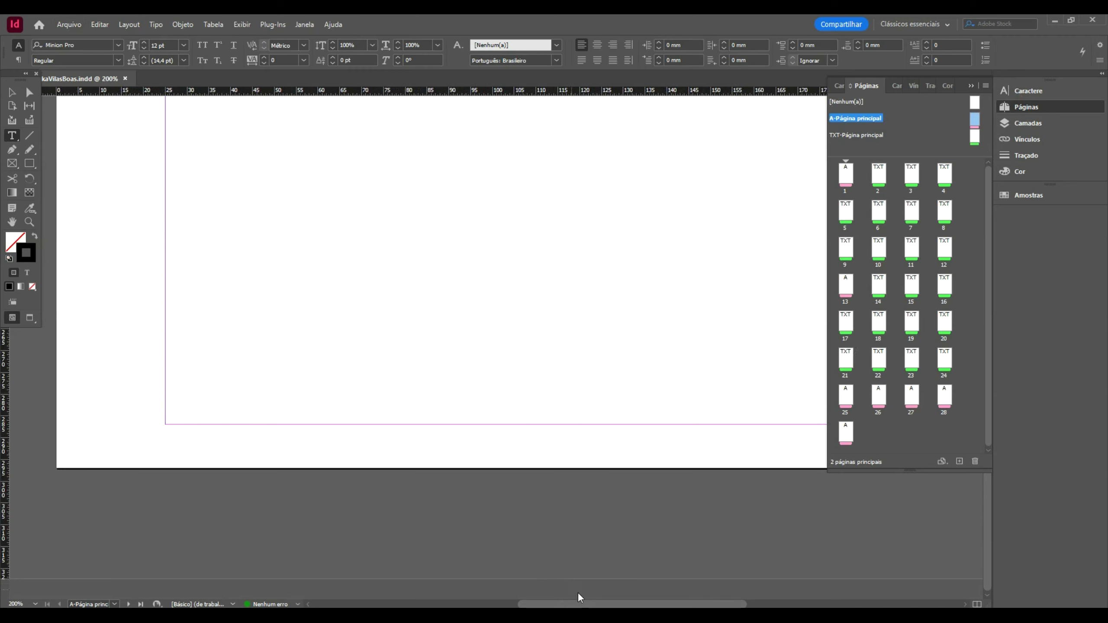
pyautogui.moveTo(165, 425); pyautogui.dragTo(805, 457)
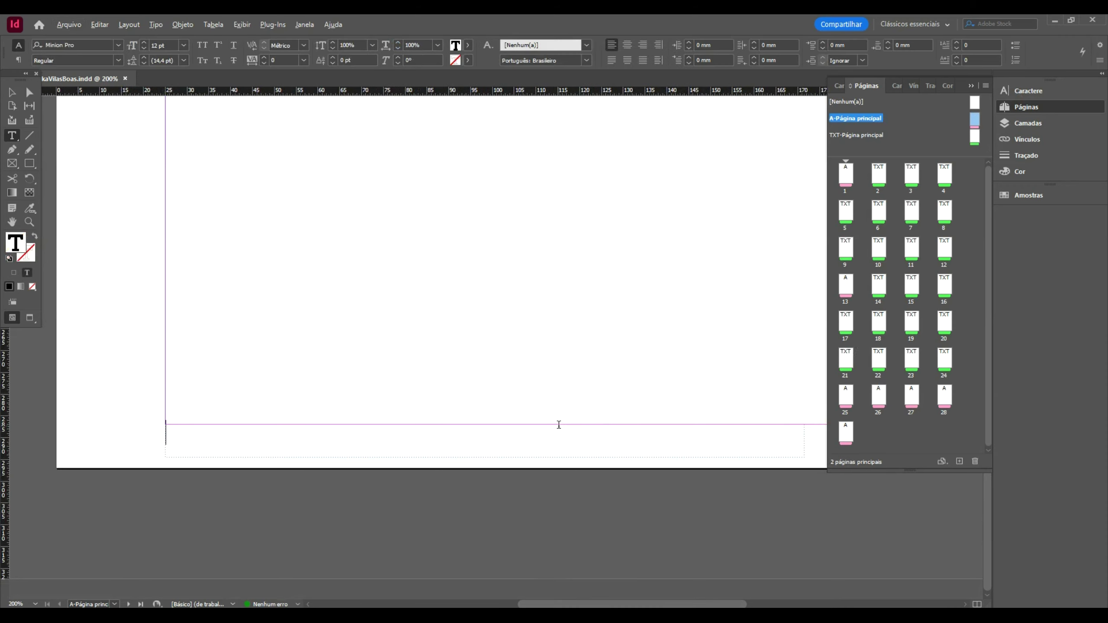
# - Type the footer 'TFG ARQUITETURA E URBANISMO | ALUNA:' followed by the student's name
pyautogui.hotkey('ctrl', '-')
pyautogui.hotkey('ctrl', '-')
pyautogui.write('t')
pyautogui.press('BackSpace')
pyautogui.write('TFG A')
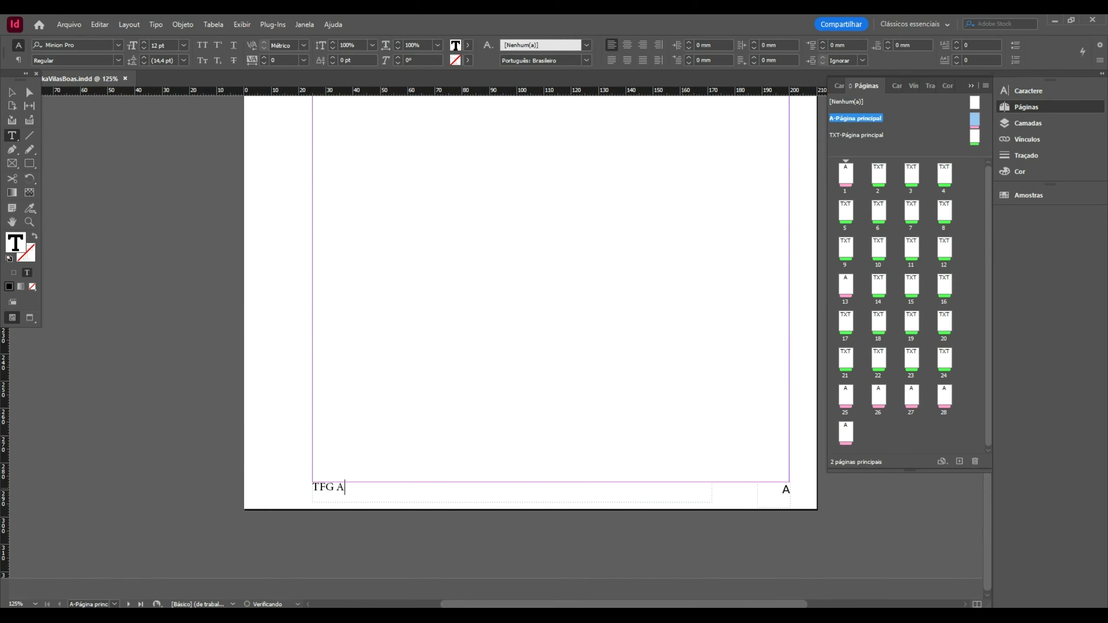
pyautogui.write('RQUITETURA E URBANISMO')
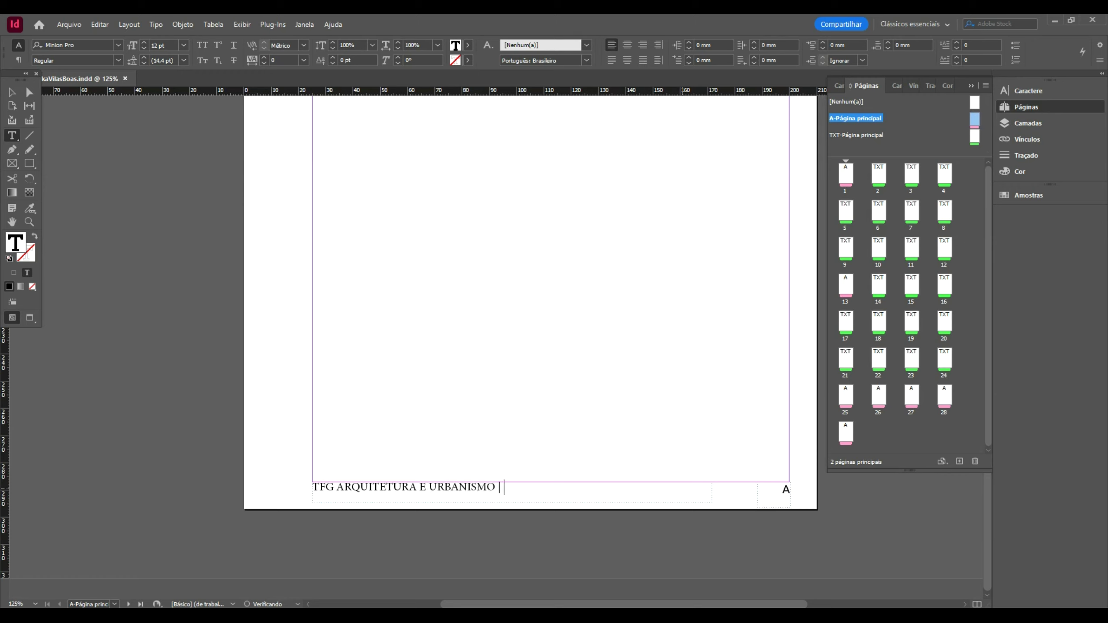
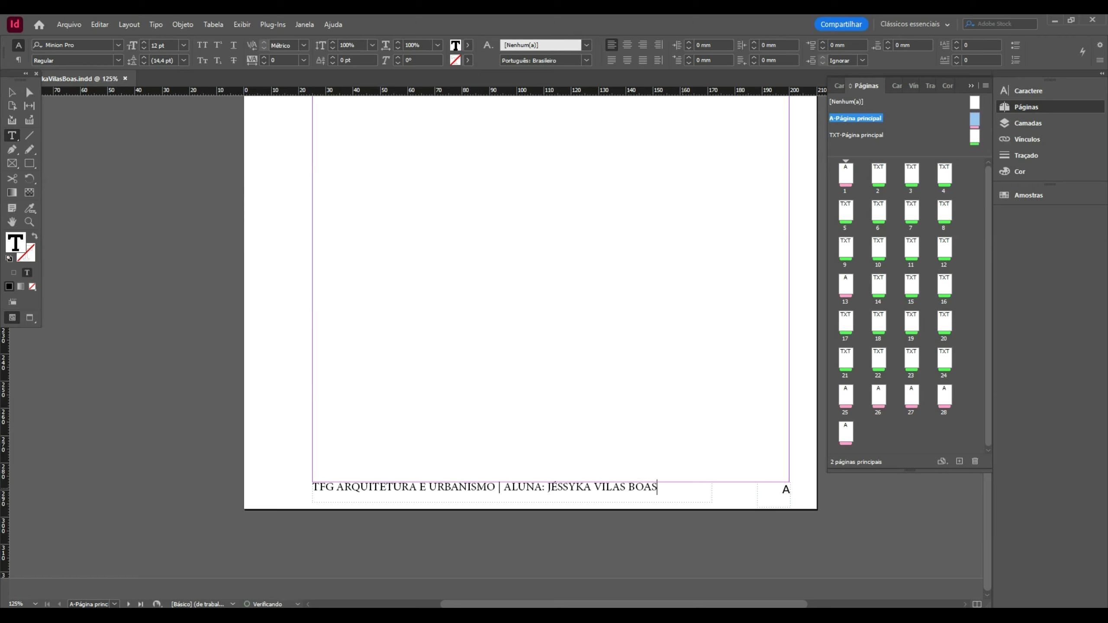
# - Center the whole footer line and set it in 8 pt Geologica
pyautogui.hotkey('ctrl', 'a')
pyautogui.click(627, 44)
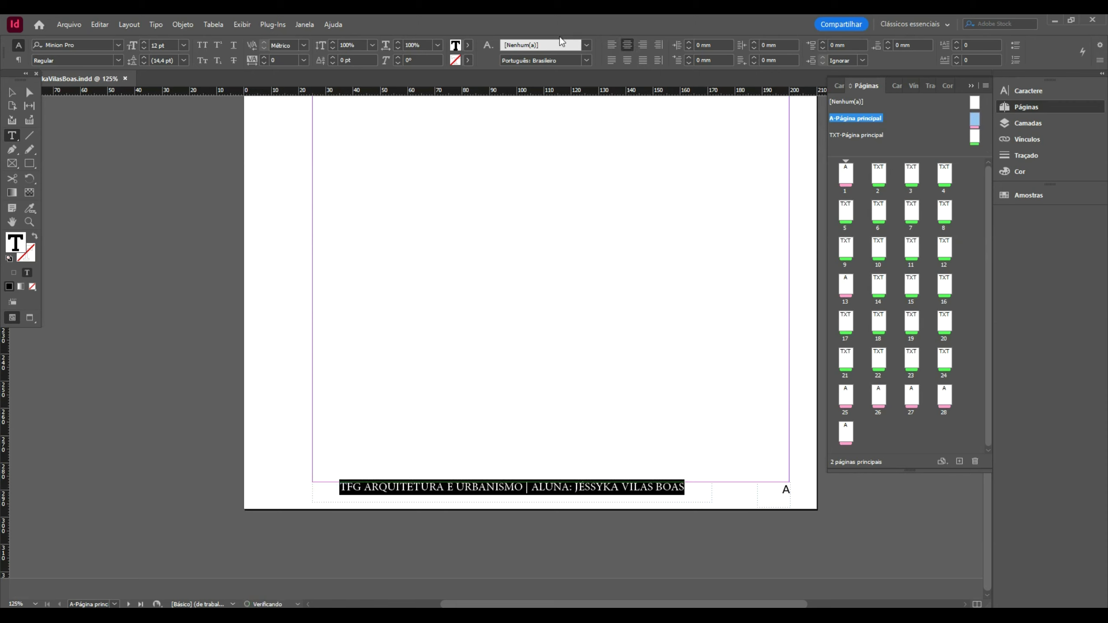
pyautogui.moveTo(160, 45); pyautogui.dragTo(69, 45)
pyautogui.write('8')
pyautogui.press('Return')
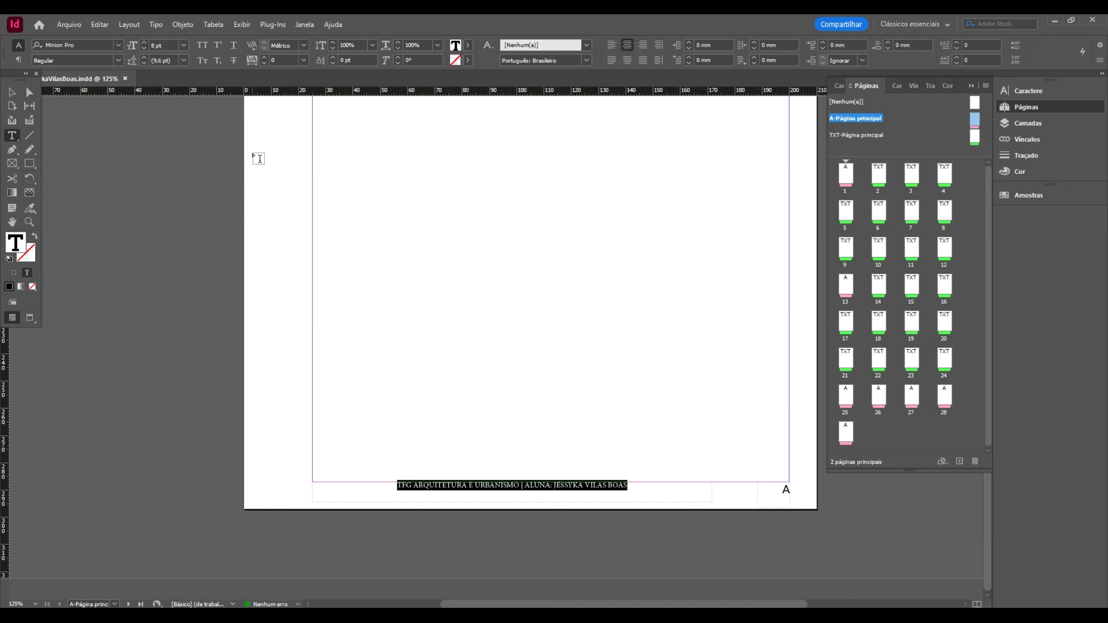
pyautogui.click(118, 45)
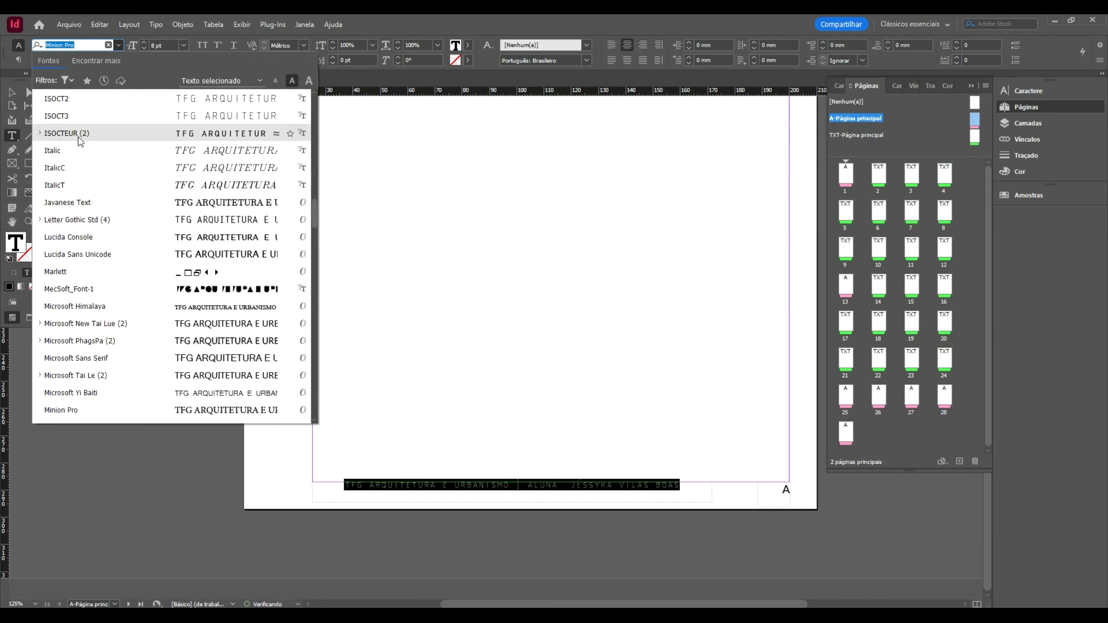
pyautogui.scroll(6, 315, 213)
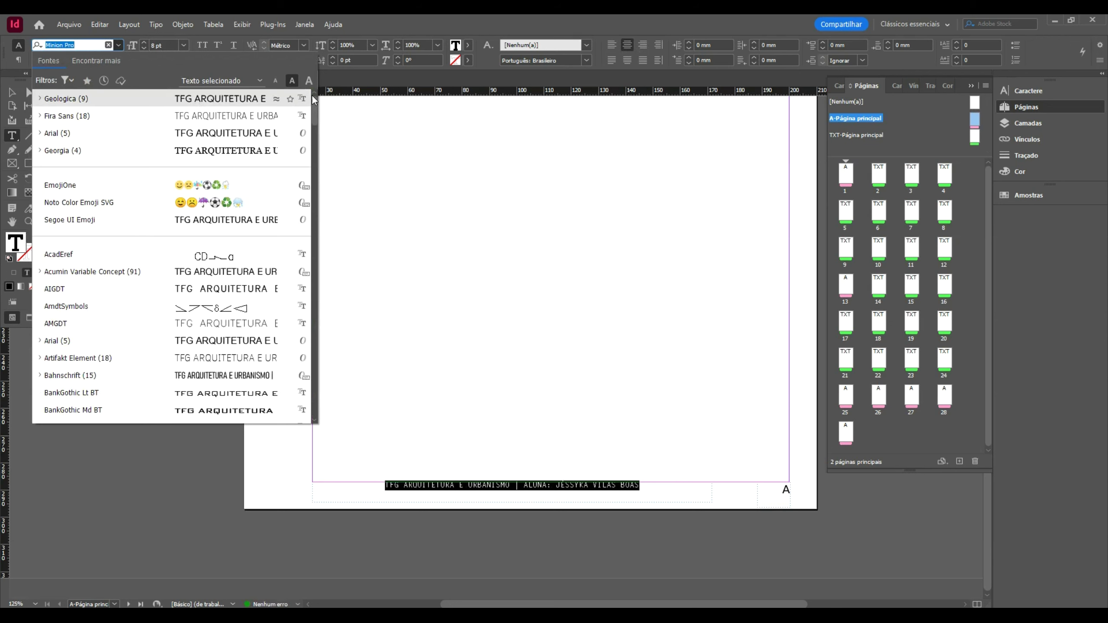
pyautogui.click(151, 103)
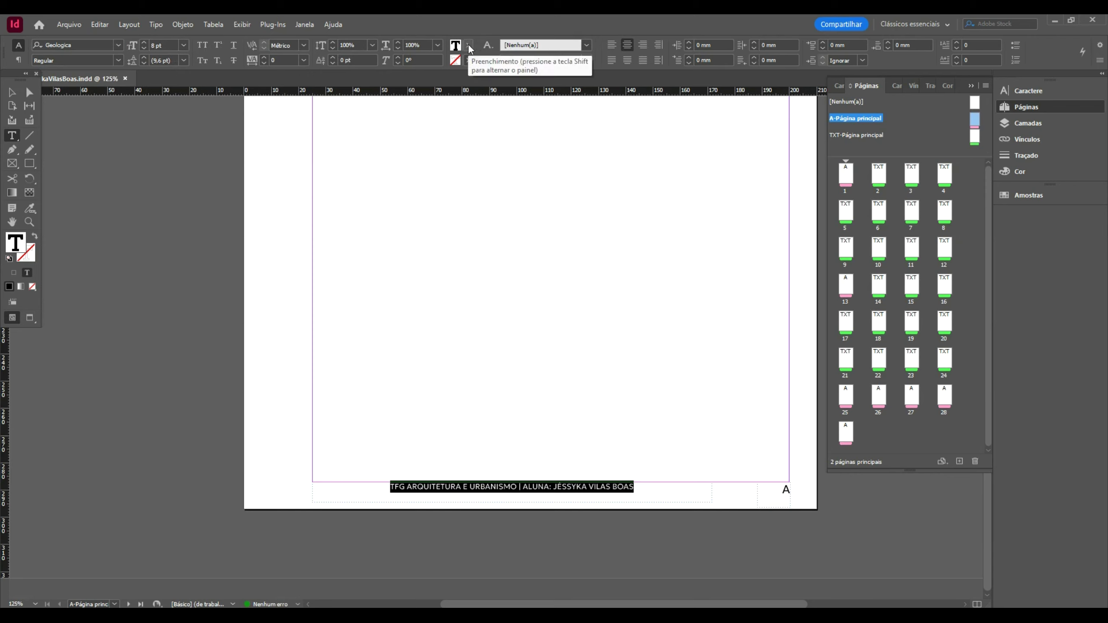
# - Tint the footer text grey and widen its frame toward the right margin
pyautogui.click(1049, 172)
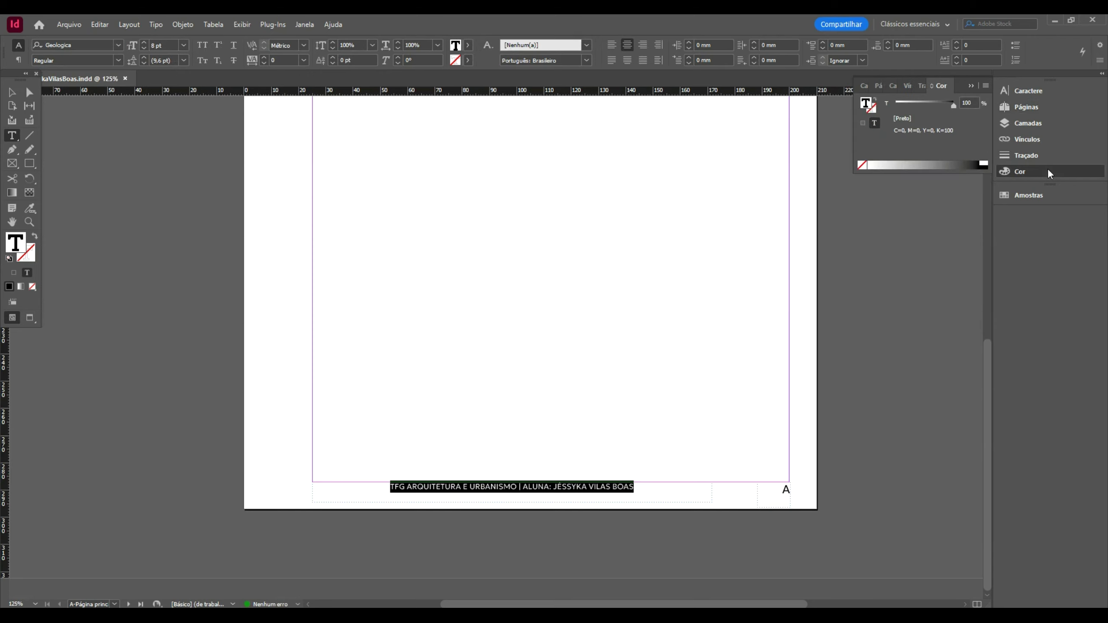
pyautogui.click(938, 164)
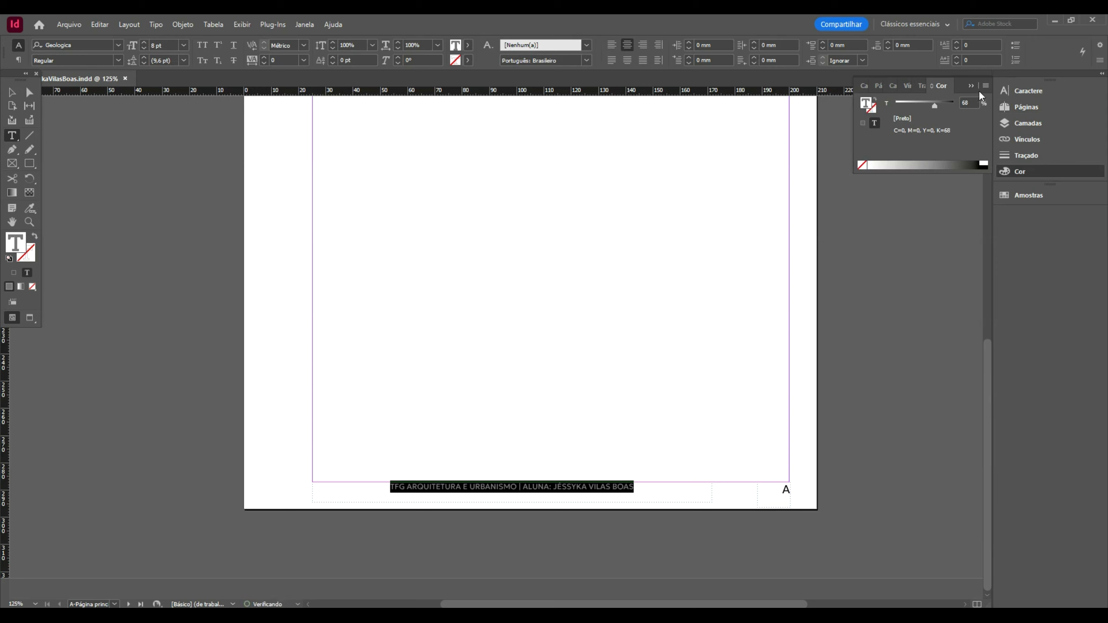
pyautogui.click(12, 92)
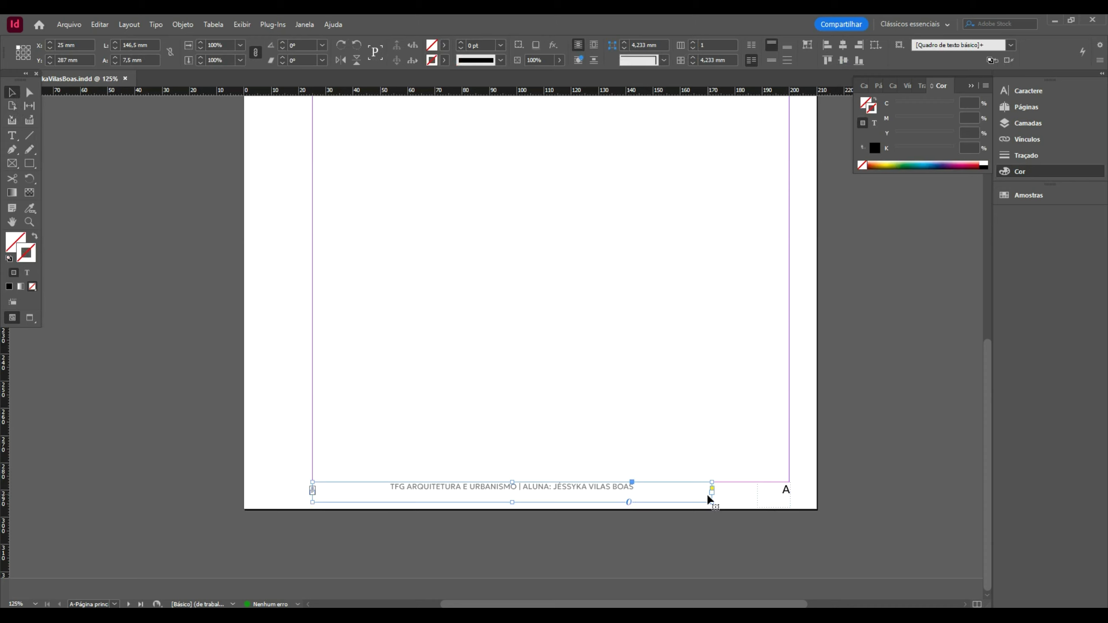
pyautogui.moveTo(712, 504); pyautogui.dragTo(758, 503)
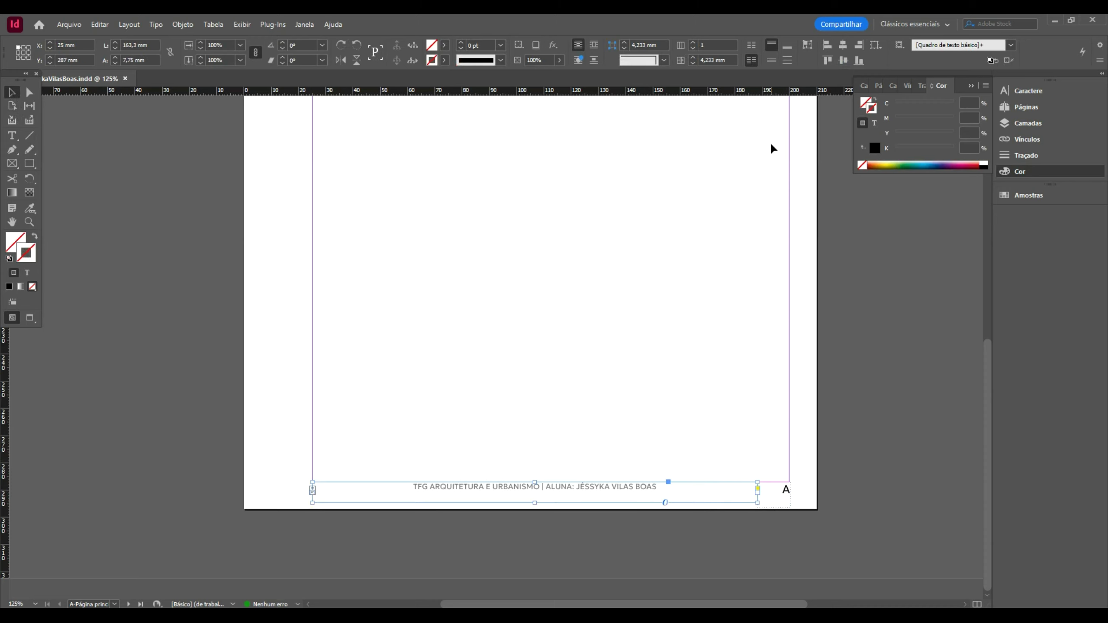
# - Try red and white outline colours on the footer frame
pyautogui.click(1018, 172)
pyautogui.click(1017, 172)
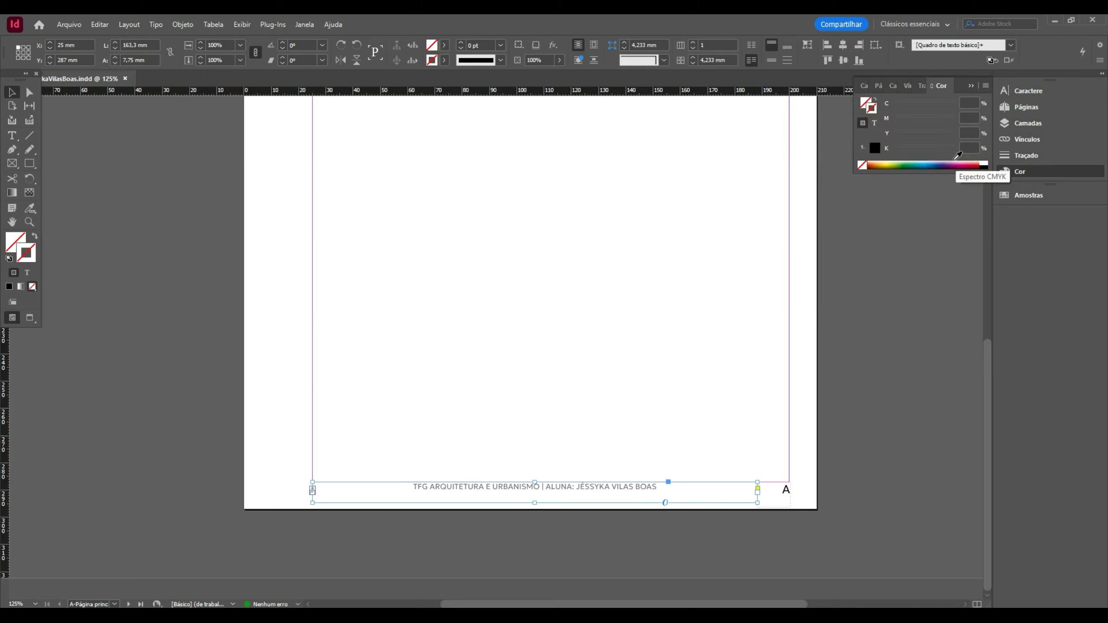
pyautogui.click(948, 164)
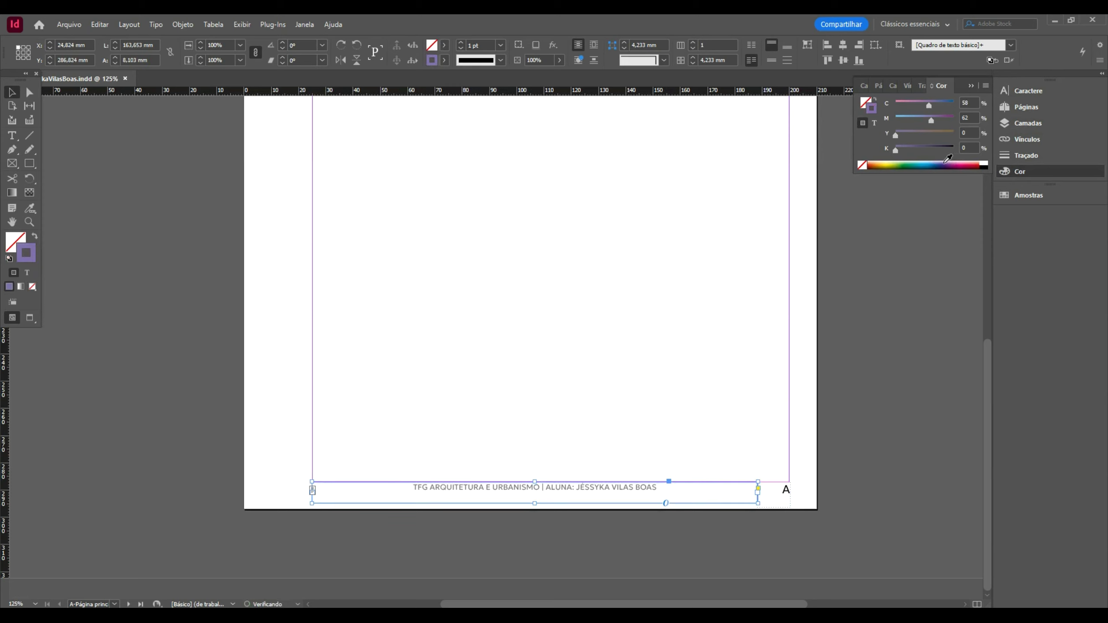
pyautogui.click(871, 163)
pyautogui.moveTo(871, 161); pyautogui.dragTo(949, 152)
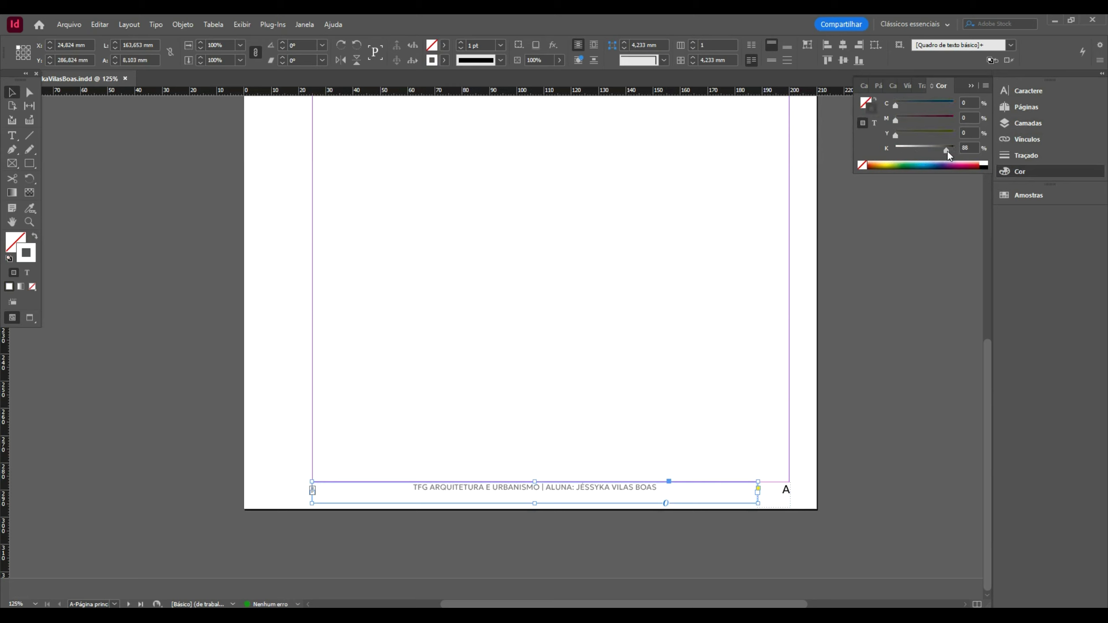
# - Lighten all the footer text to a 35% Black tint, then deselect the frame
pyautogui.doubleClick(631, 486)
pyautogui.hotkey('ctrl', 'a')
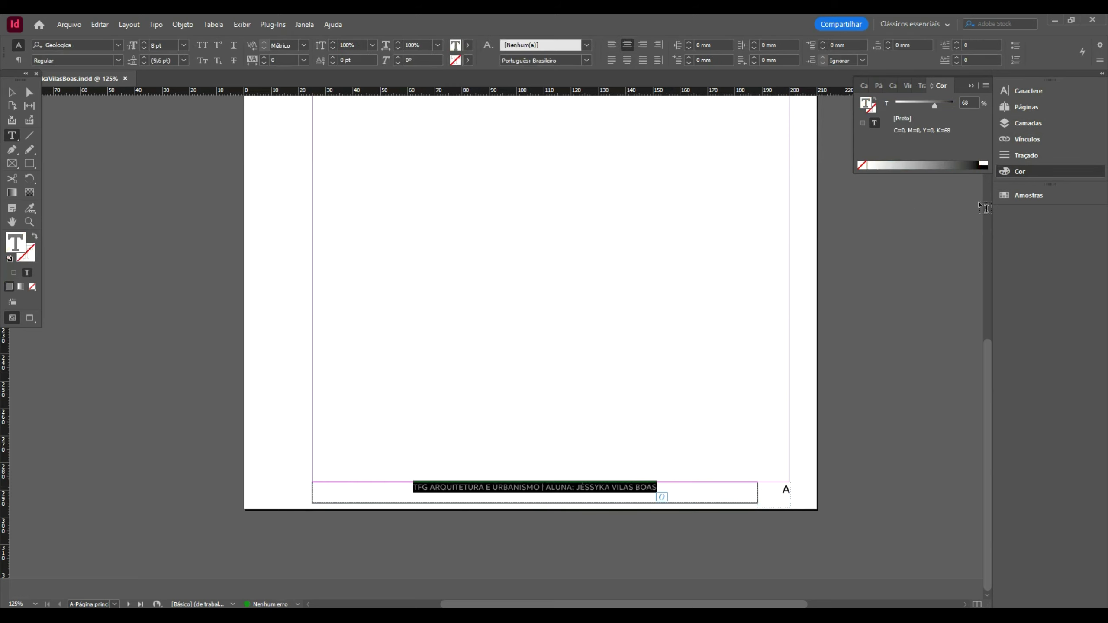
pyautogui.click(911, 159)
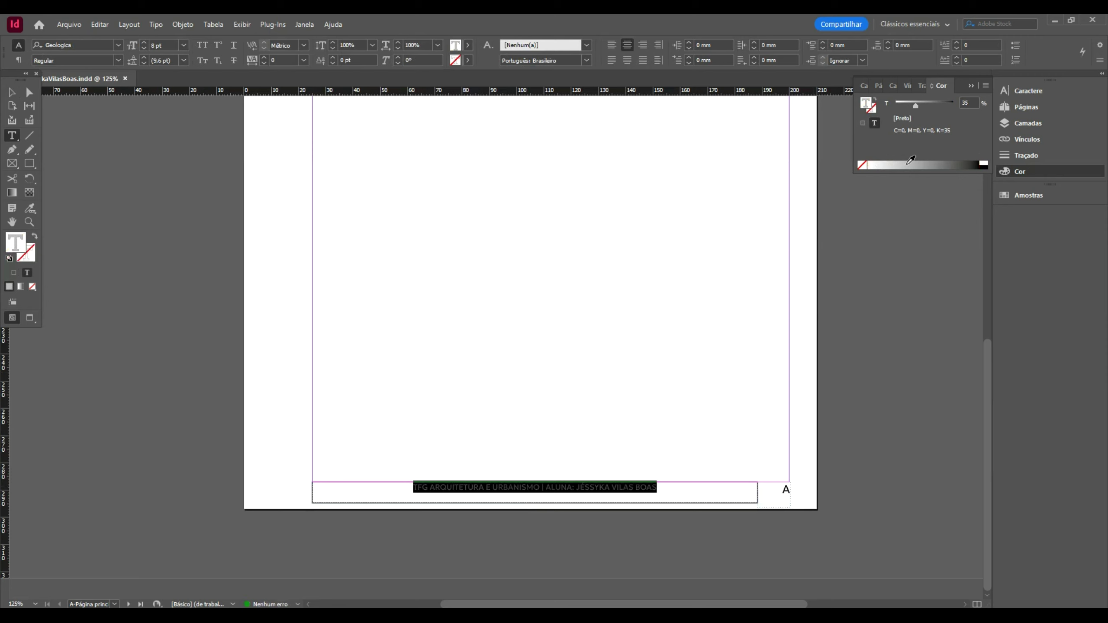
pyautogui.click(12, 93)
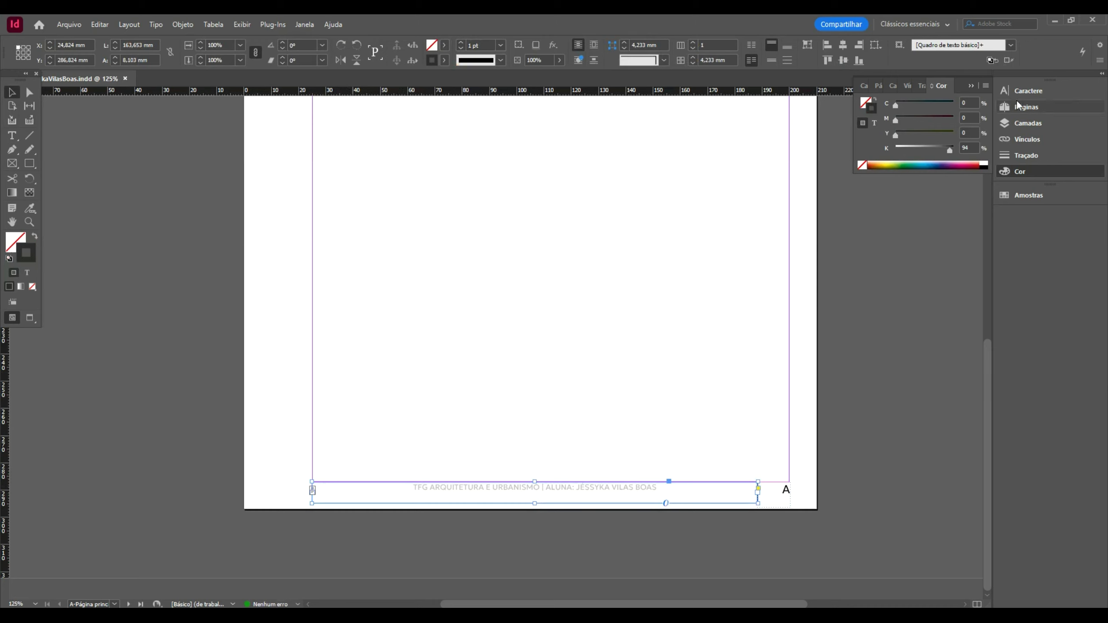
pyautogui.click(930, 205)
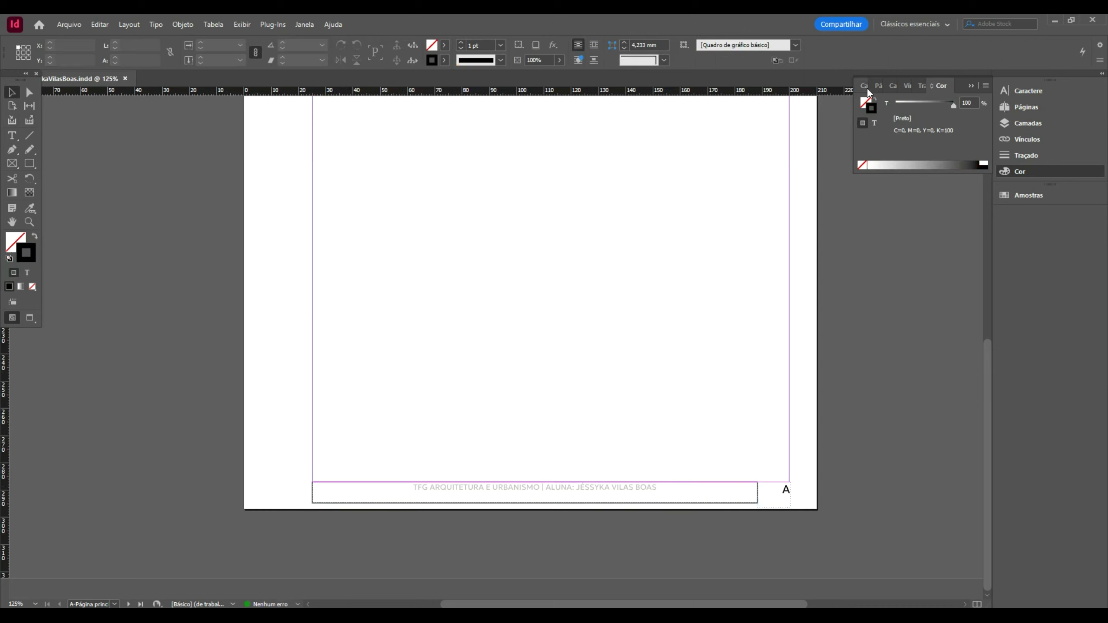
# - Paste the footer onto the TXT master and move it to the page bottom
pyautogui.doubleClick(1016, 108)
pyautogui.click(1016, 109)
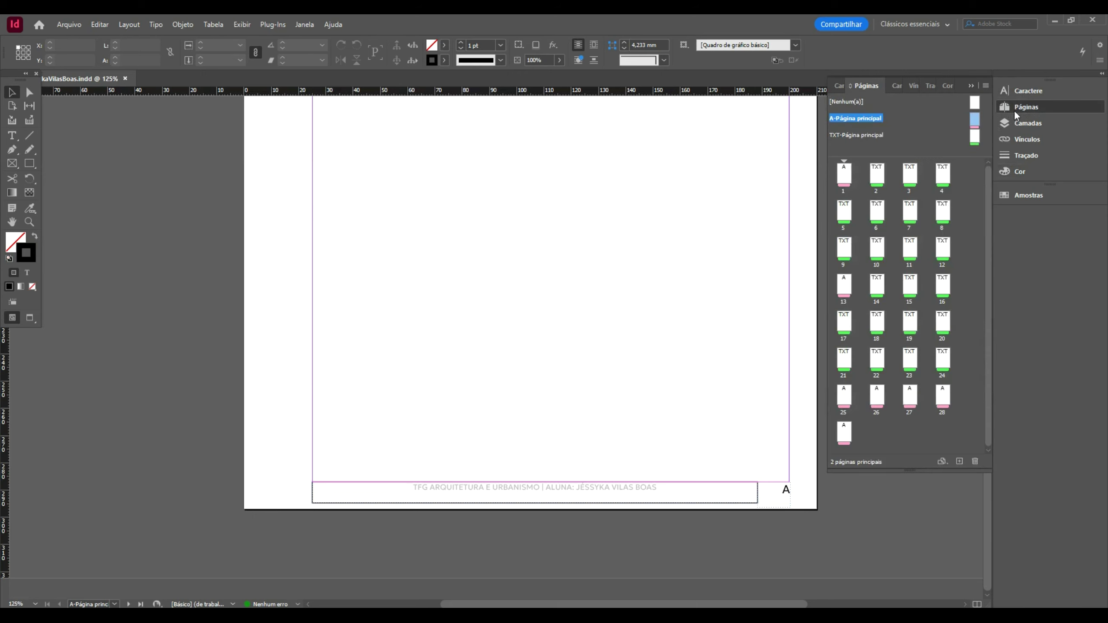
pyautogui.doubleClick(974, 137)
pyautogui.hotkey('ctrl', 'v')
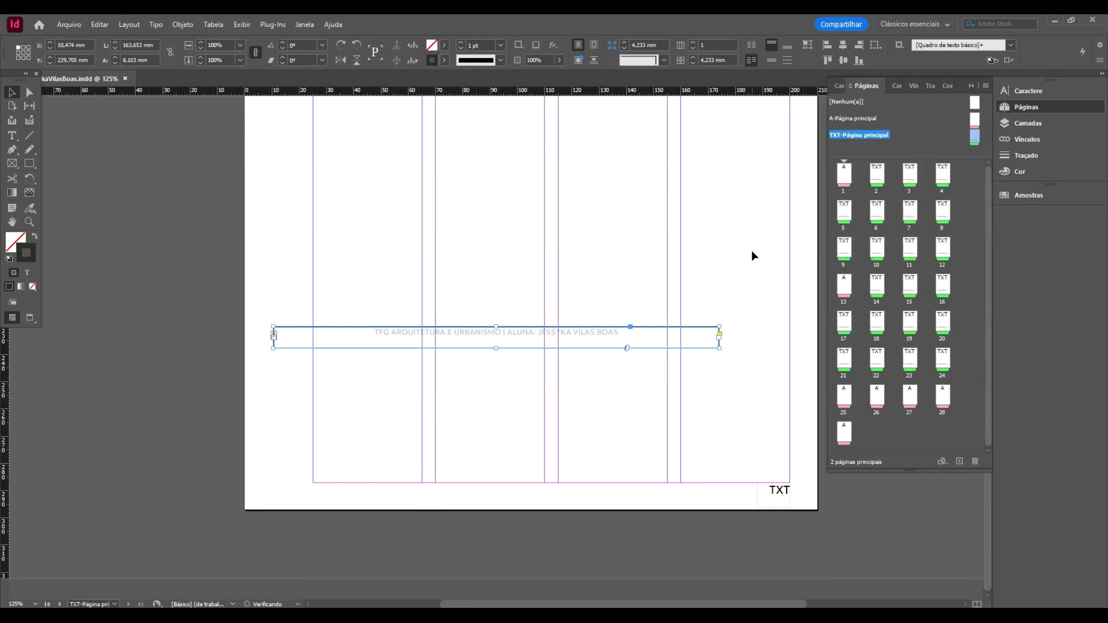
pyautogui.moveTo(445, 328); pyautogui.dragTo(512, 501)
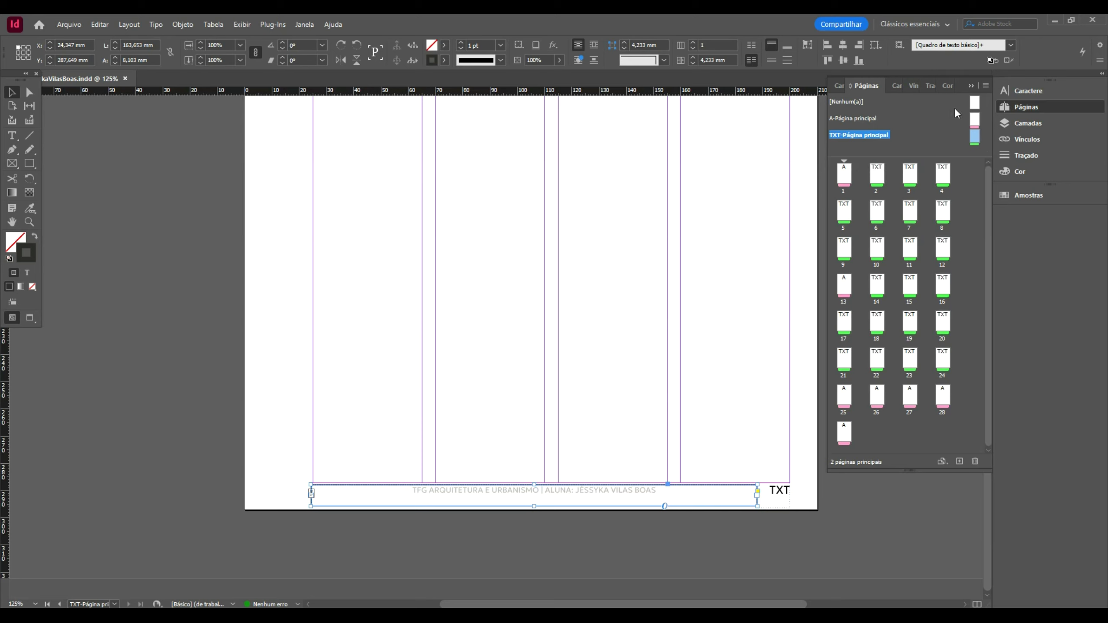
# - Check the footer on page 1 with the Selection tool active
pyautogui.doubleClick(844, 176)
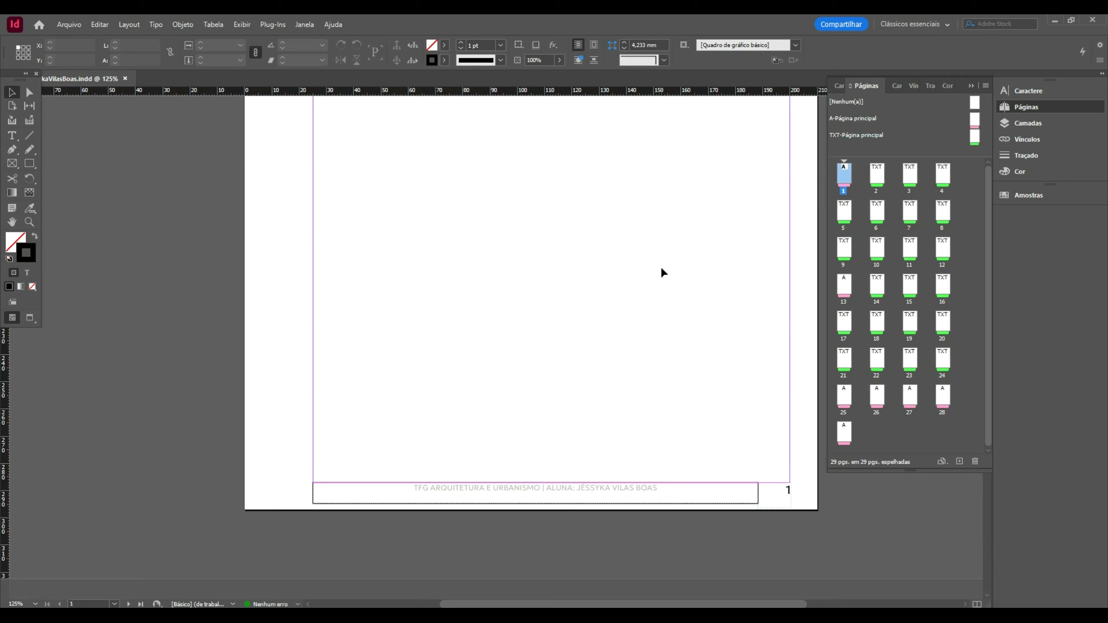
pyautogui.press('v')
pyautogui.scroll(-15, 594, 375)
pyautogui.scroll(-4, 600, 376)
pyautogui.scroll(12, 723, 333)
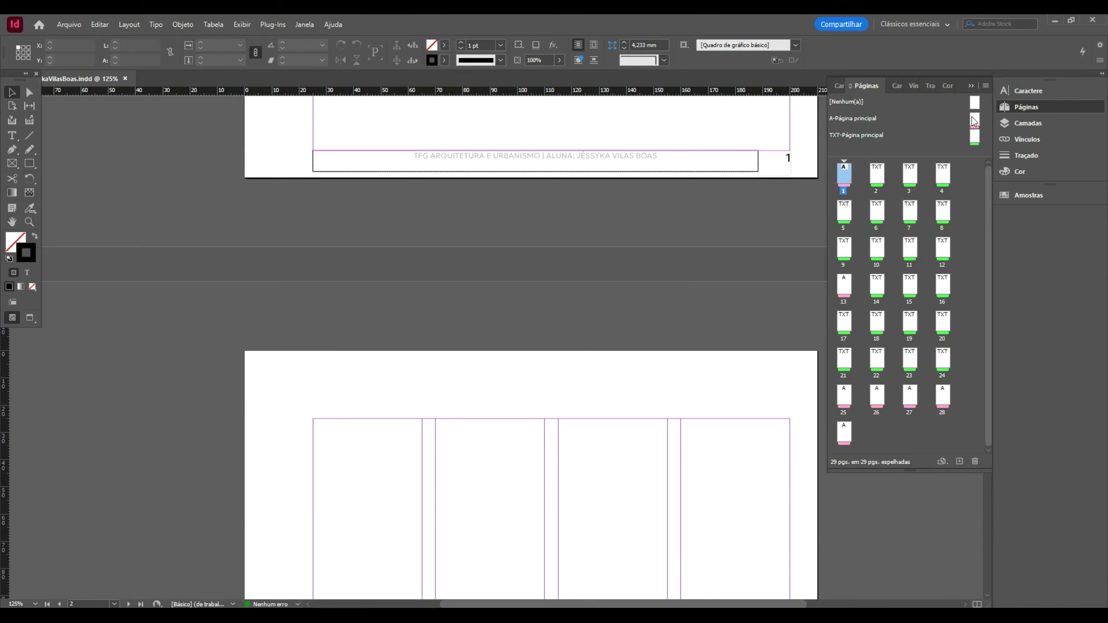
# - Set the A master footer frame's stroke to None, removing its outline
pyautogui.doubleClick(973, 121)
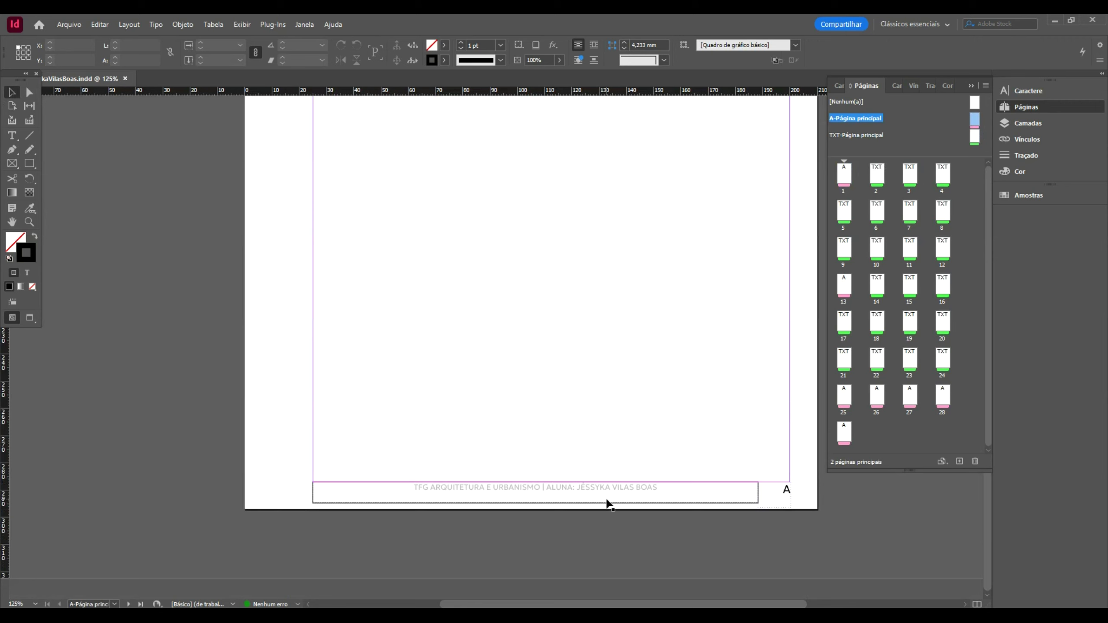
pyautogui.click(606, 501)
pyautogui.click(1020, 172)
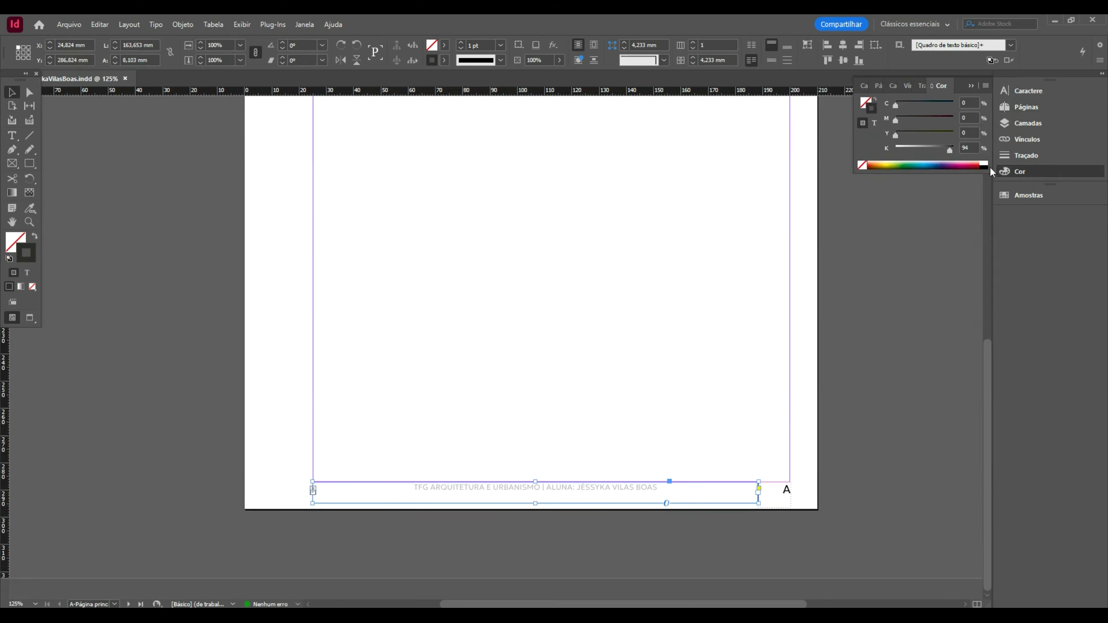
pyautogui.click(863, 167)
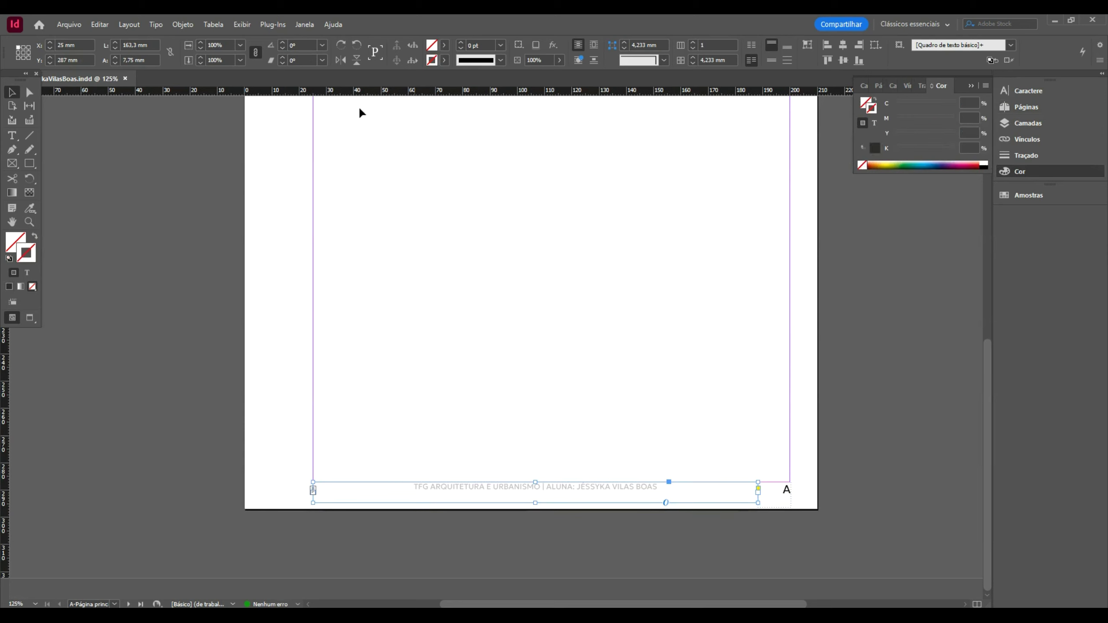
pyautogui.click(936, 251)
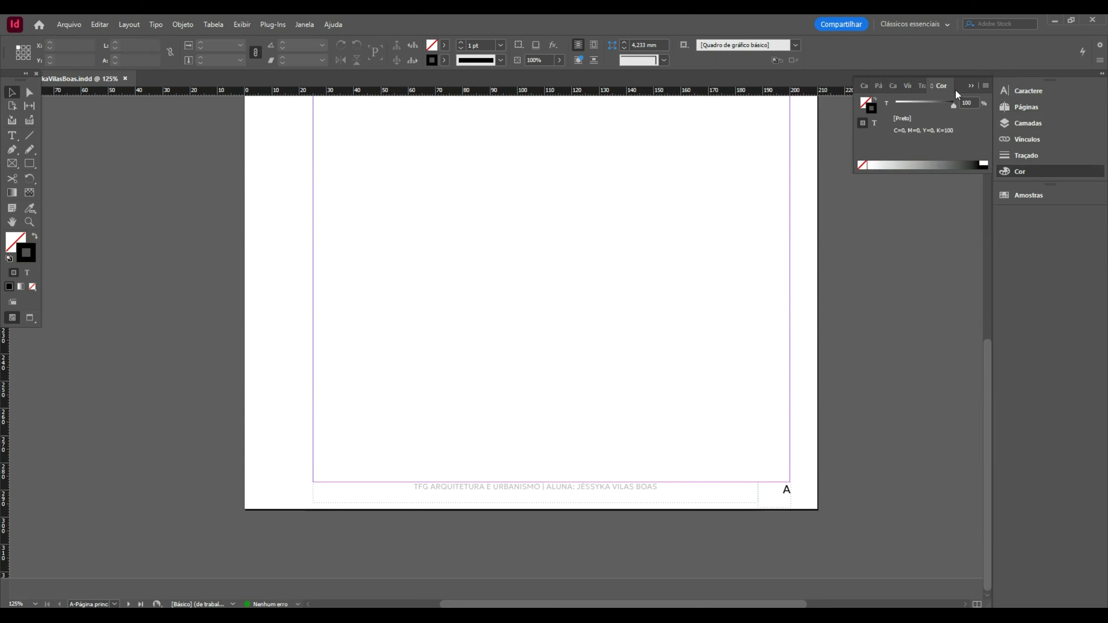
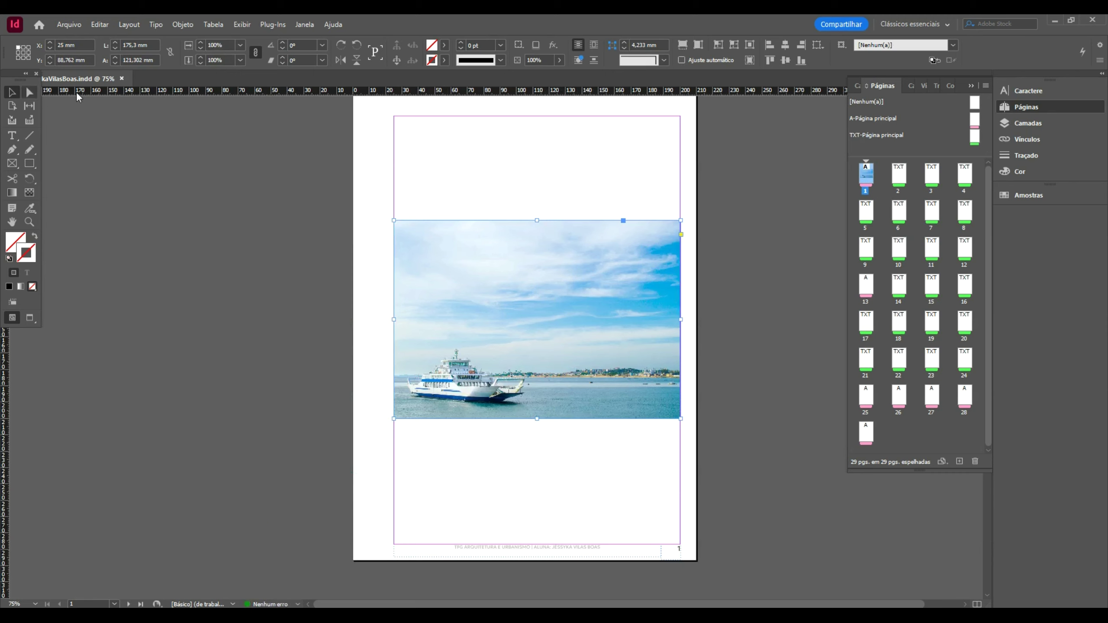
# - Draw a new text frame below the ferry photo on page 1
pyautogui.click(12, 137)
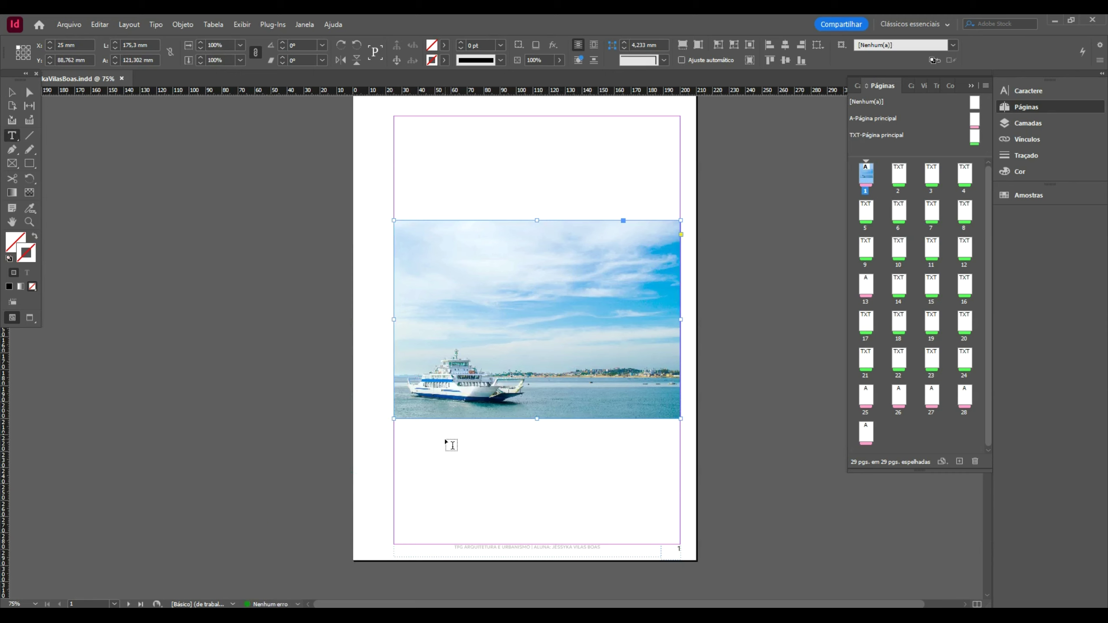
pyautogui.click(402, 433)
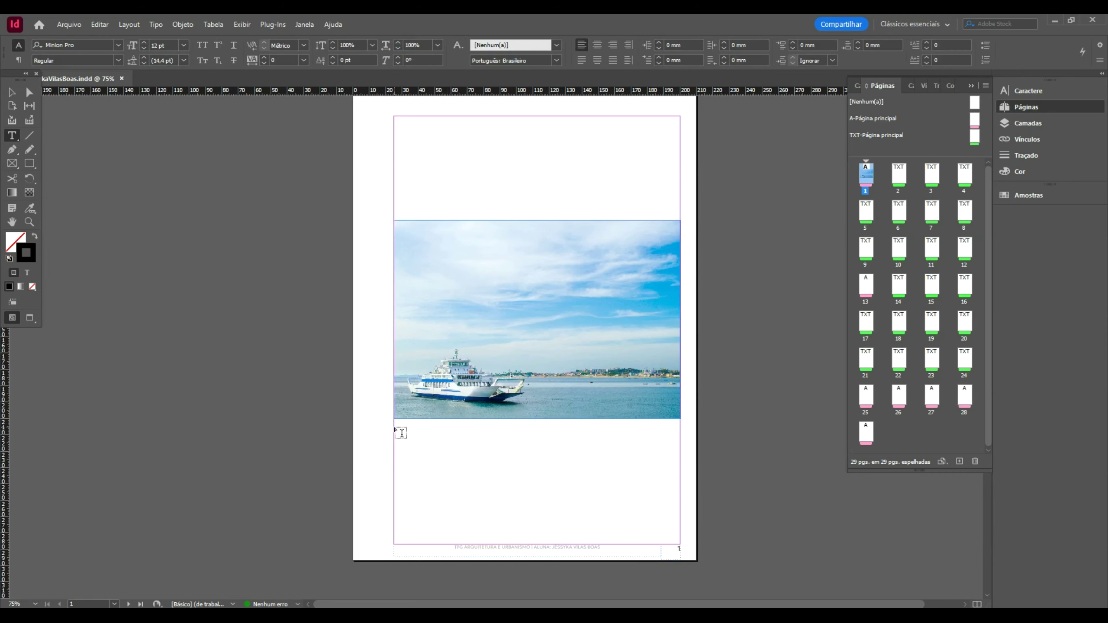
pyautogui.press('l')
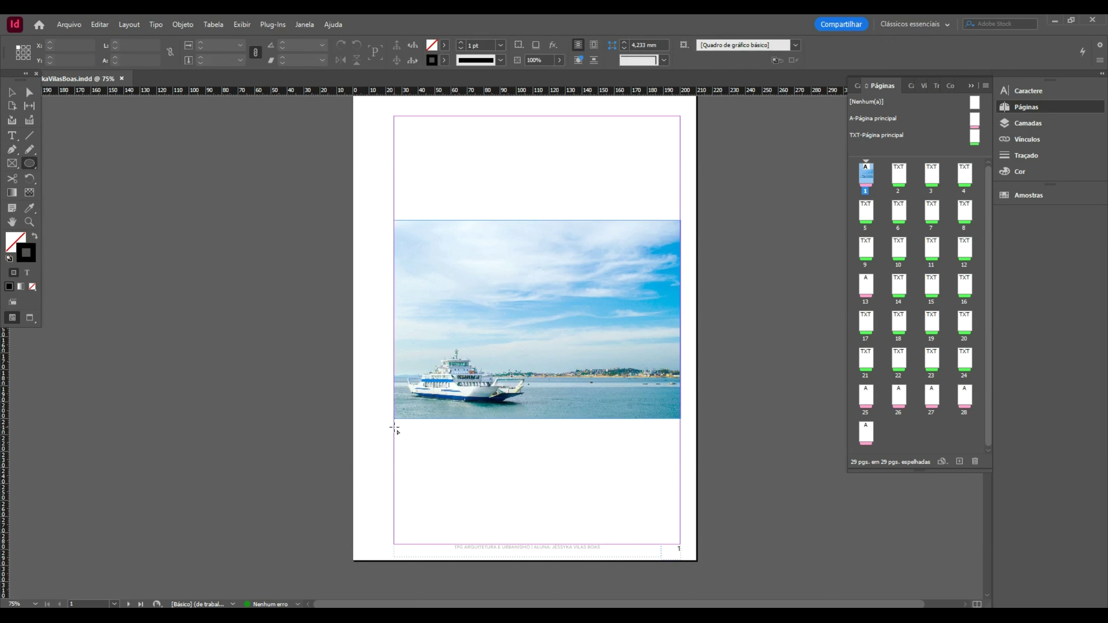
pyautogui.click(12, 135)
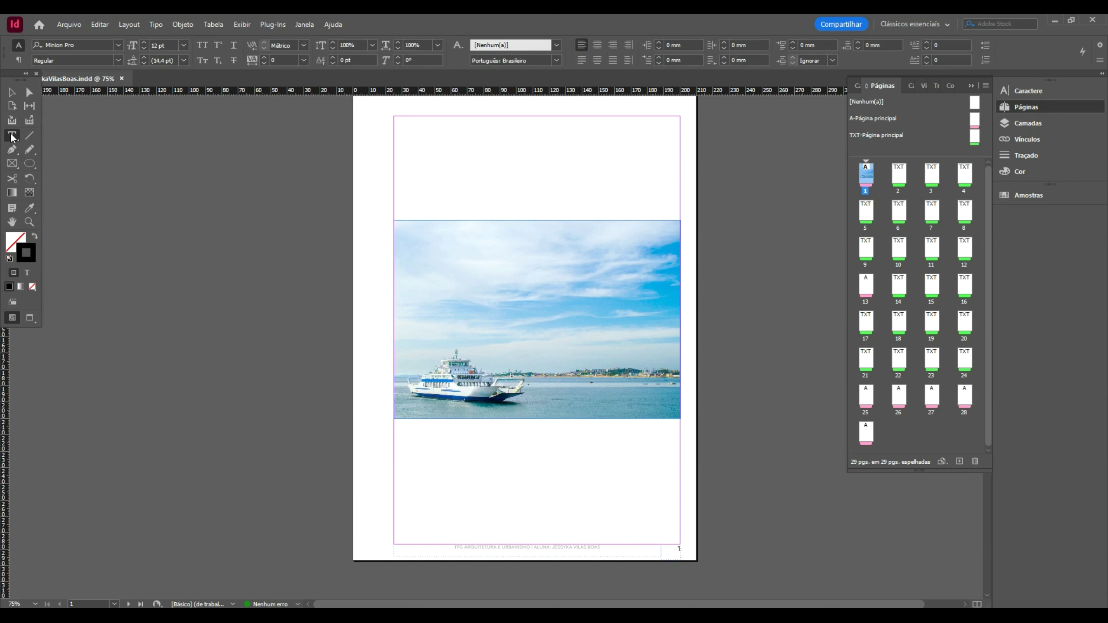
pyautogui.moveTo(393, 422); pyautogui.dragTo(680, 477)
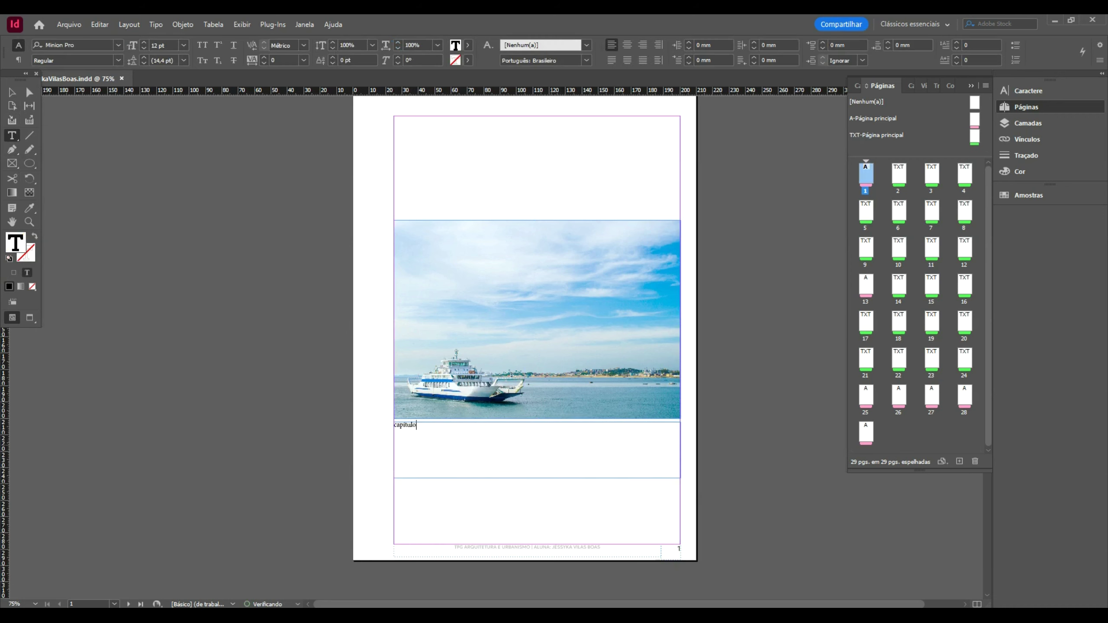
# - Set the chapter line in All Caps and add an 'INTRODUÇÃO' line below it
pyautogui.hotkey('ctrl', 'a')
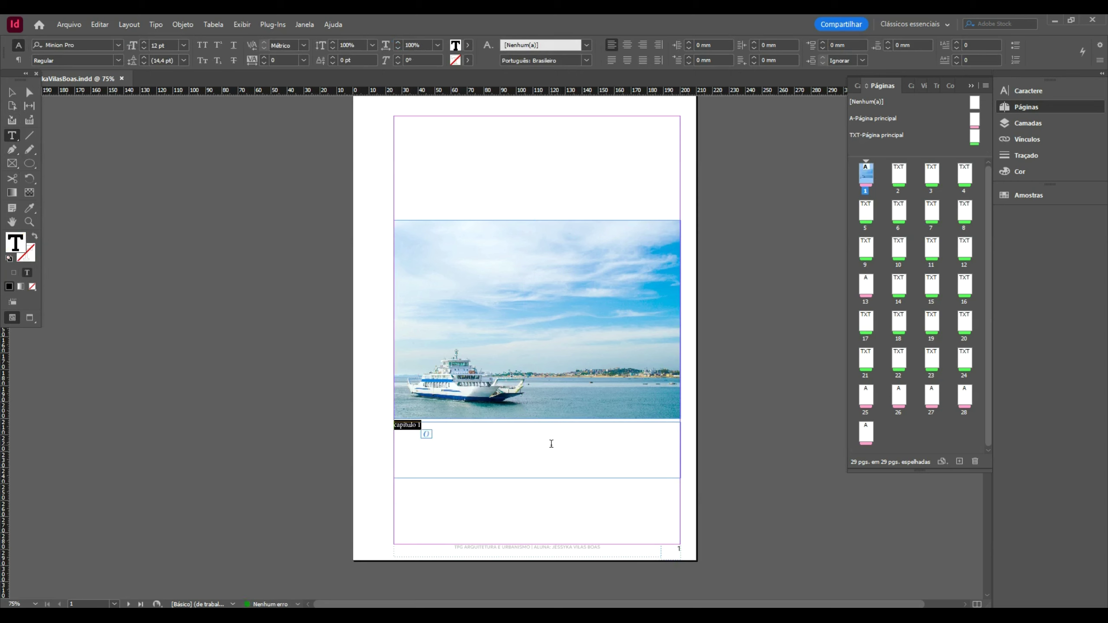
pyautogui.click(202, 45)
pyautogui.hotkey('alt', 'Tab')
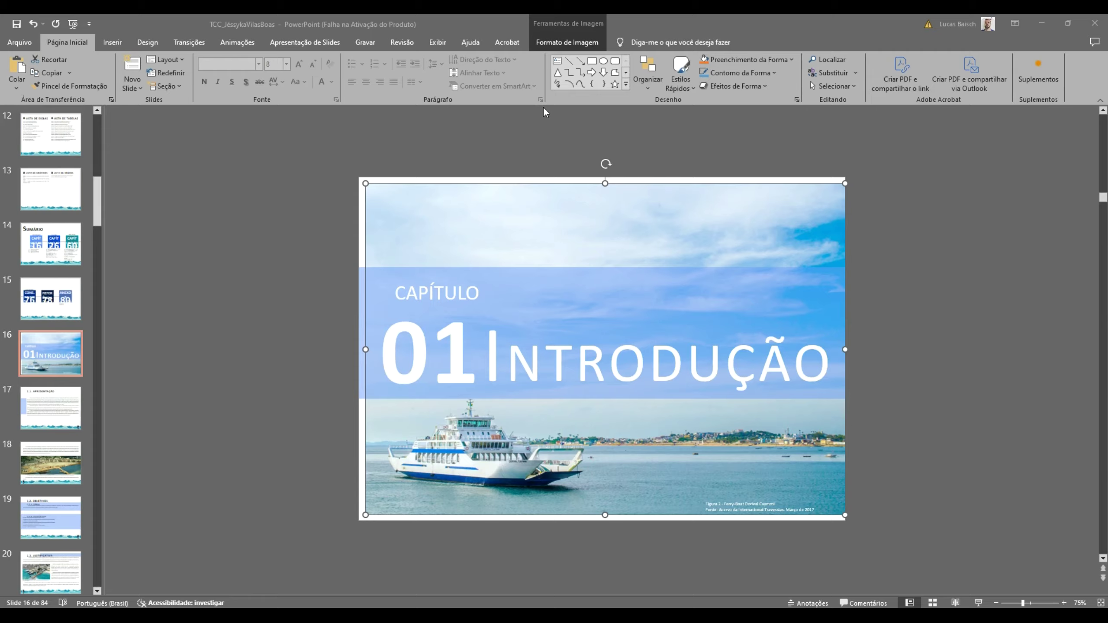
pyautogui.hotkey('alt', 'Tab')
pyautogui.press('Right')
pyautogui.press('Return')
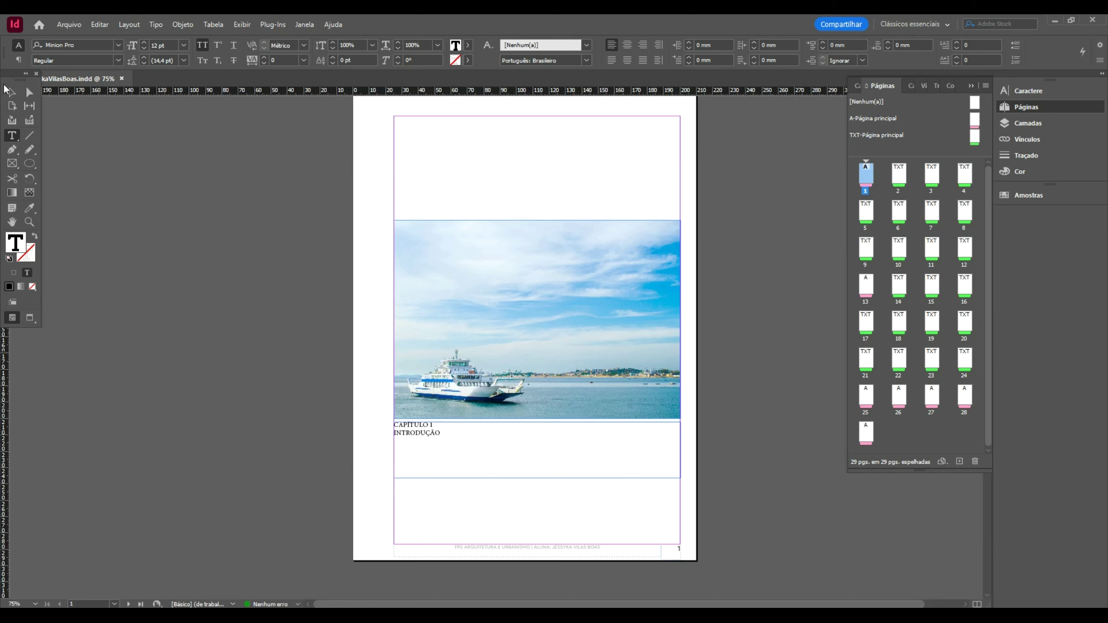
pyautogui.click(9, 91)
# - Show page 2 and copy the Figura 2 caption from PowerPoint slide 16
pyautogui.doubleClick(898, 178)
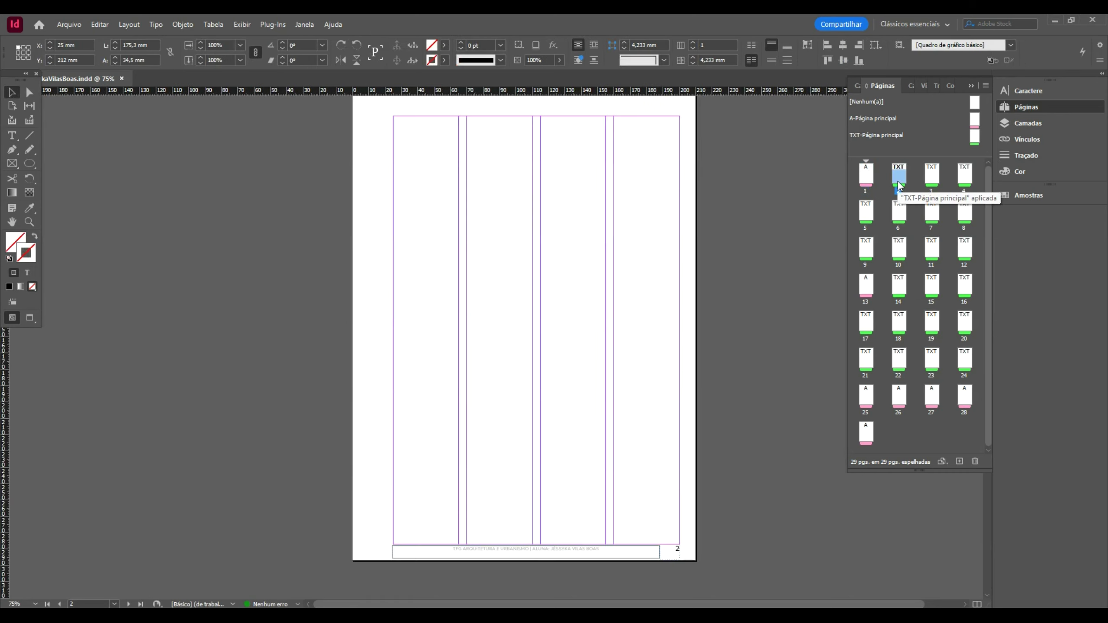
pyautogui.hotkey('alt', 'Tab')
pyautogui.scroll(-1, 601, 216)
pyautogui.scroll(-1, 601, 216)
pyautogui.scroll(1, 601, 216)
pyautogui.click(726, 507)
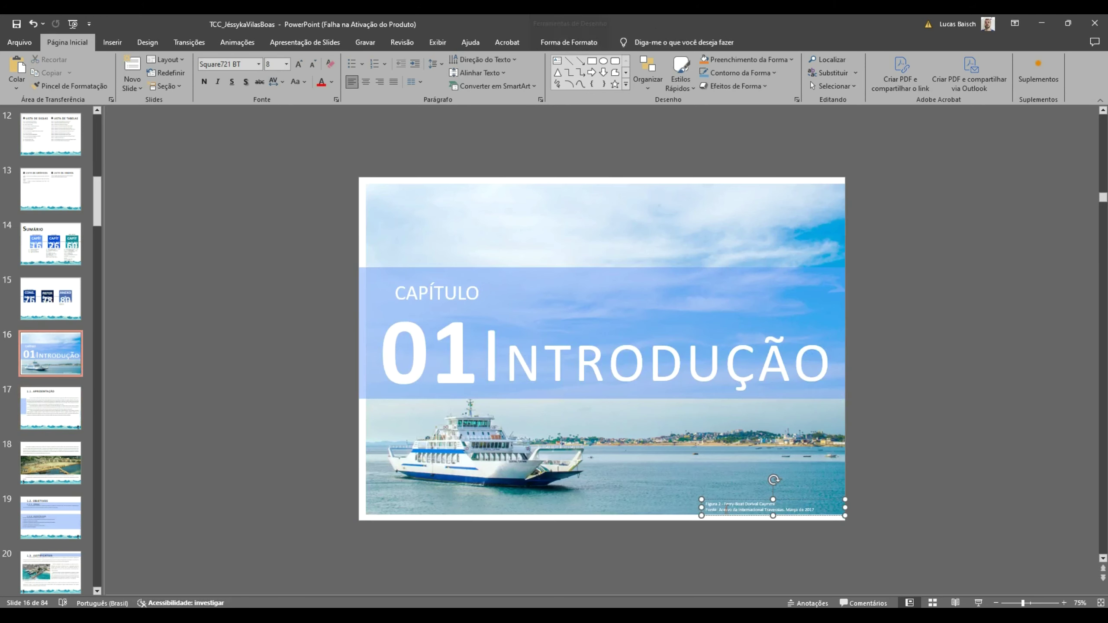
pyautogui.tripleClick(728, 505)
pyautogui.hotkey('ctrl', 'c')
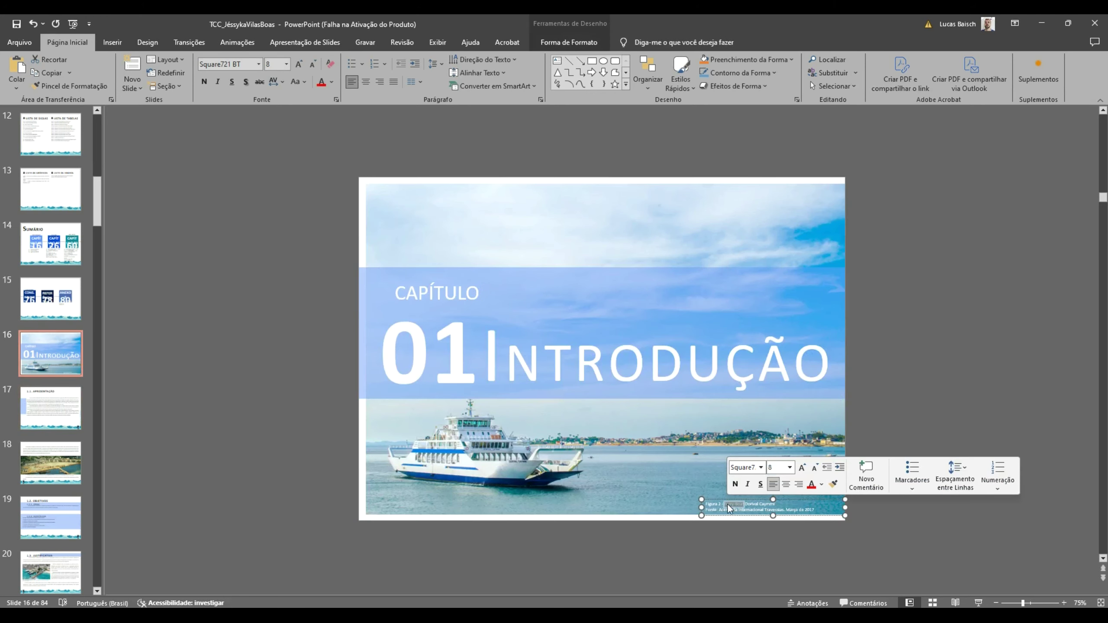
pyautogui.hotkey('alt', 'Tab')
# - Paste the Figura 2 caption over the photo's lower right and shorten its frame
pyautogui.scroll(10, 522, 258)
pyautogui.hotkey('ctrl', 'v')
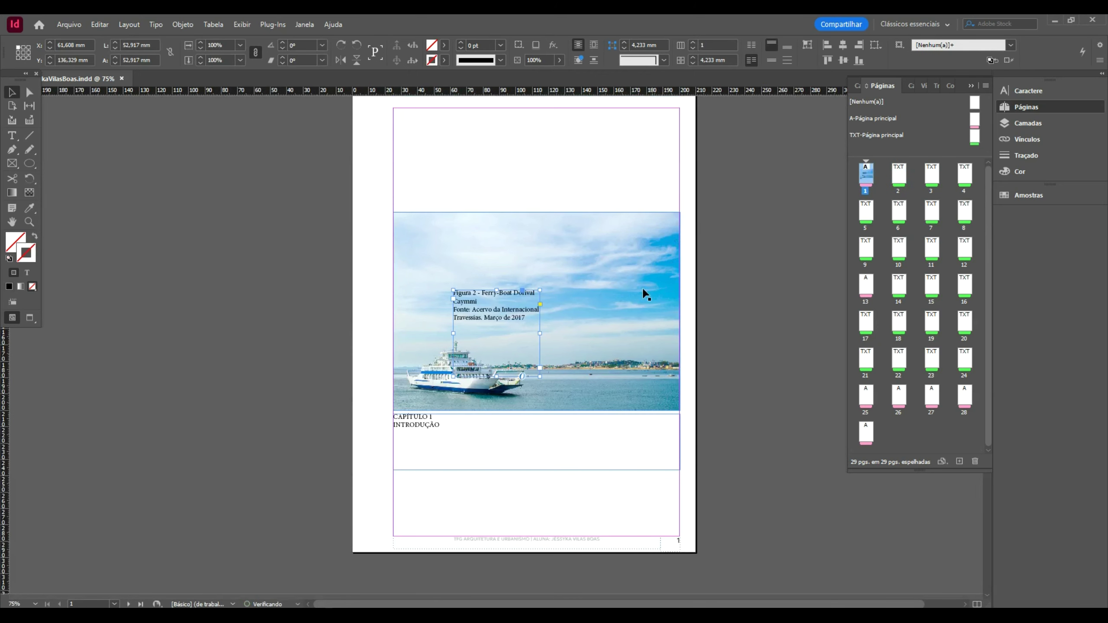
pyautogui.moveTo(521, 323); pyautogui.dragTo(652, 351)
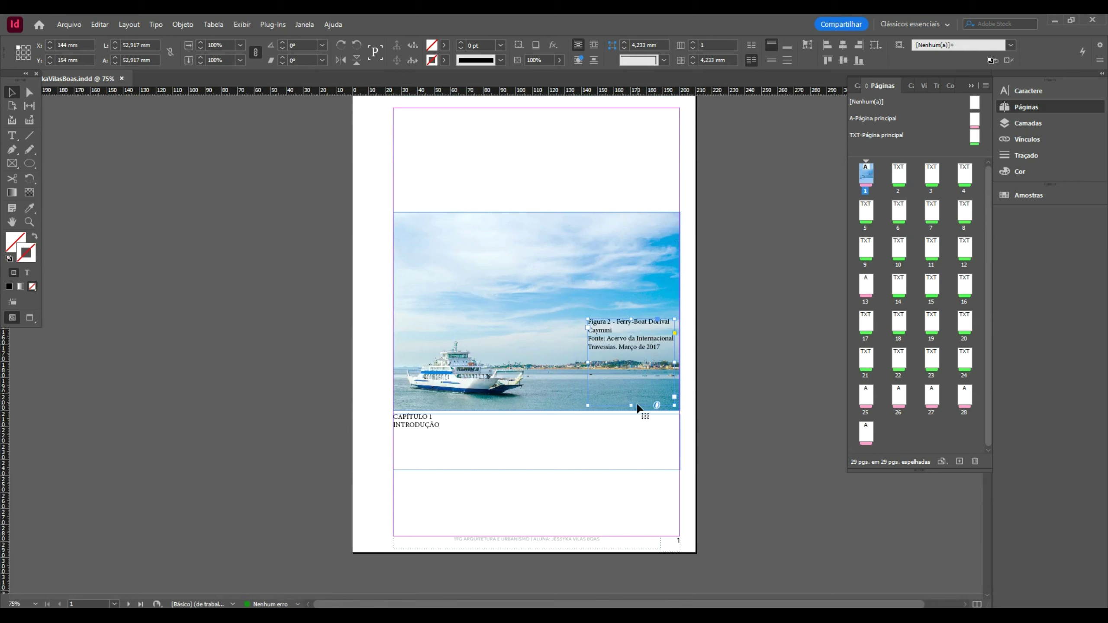
pyautogui.moveTo(634, 406); pyautogui.dragTo(635, 384)
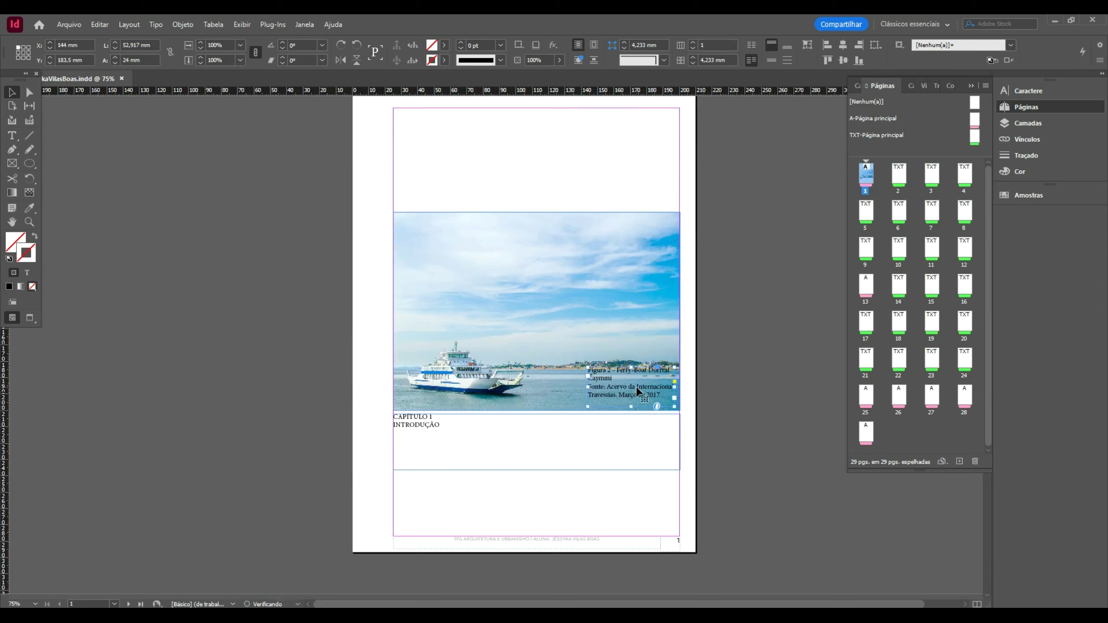
# - Copy all of the Apresentação body text from PowerPoint slide 17
pyautogui.hotkey('alt', 'Tab')
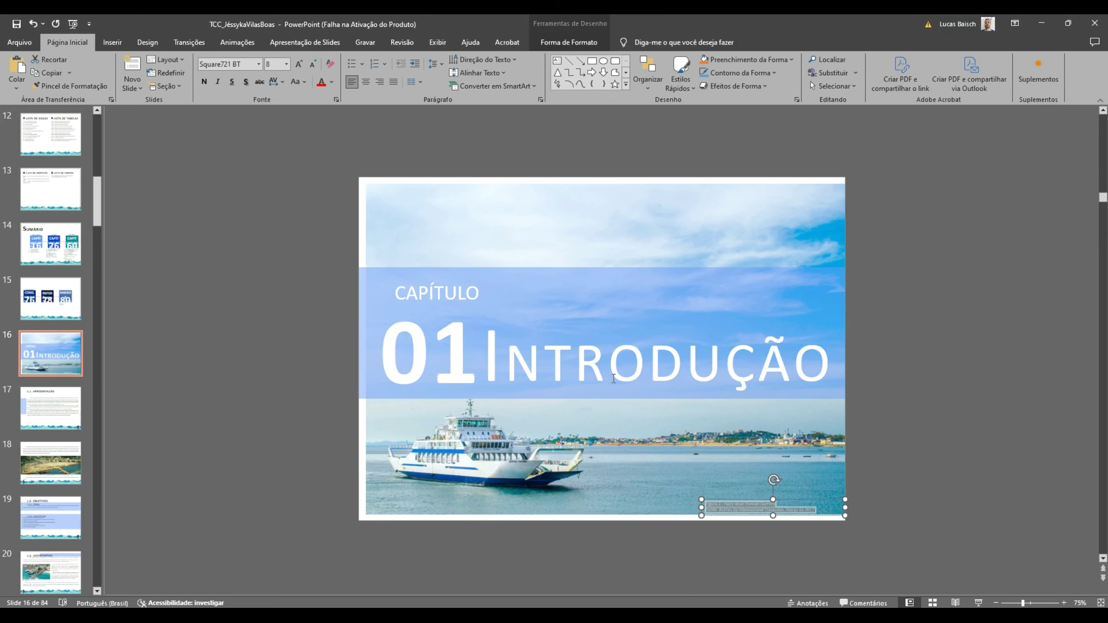
pyautogui.scroll(-1, 613, 377)
pyautogui.click(529, 366)
pyautogui.hotkey('ctrl', 'a')
pyautogui.hotkey('ctrl', 'c')
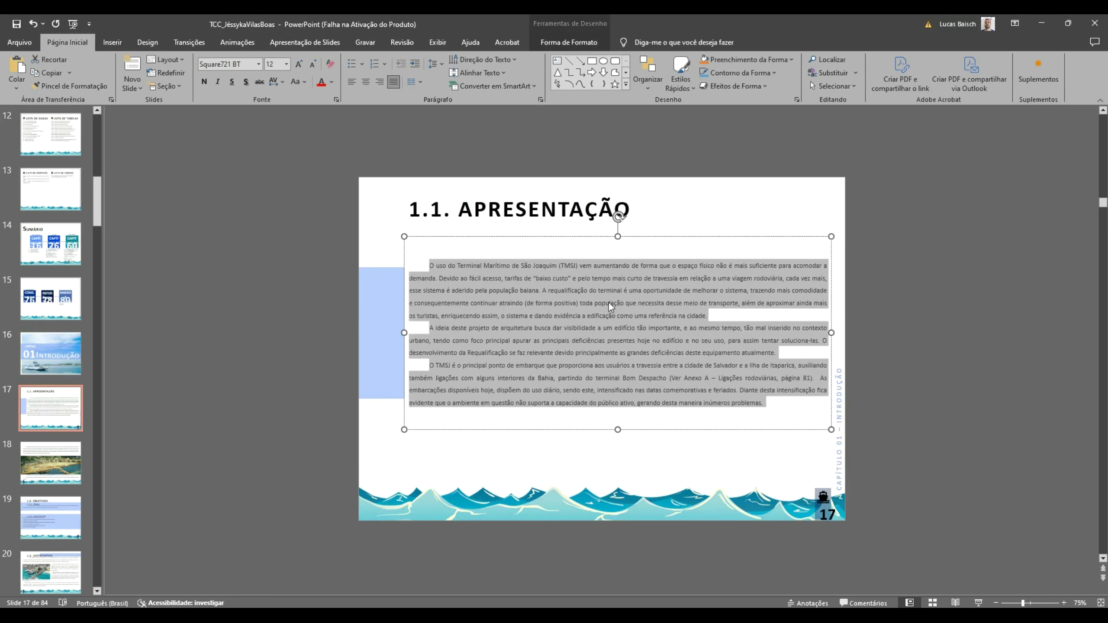
pyautogui.hotkey('alt', 'Tab')
# - Draw a text frame on page 2 and paste the introduction body text into it
pyautogui.scroll(-5, 436, 261)
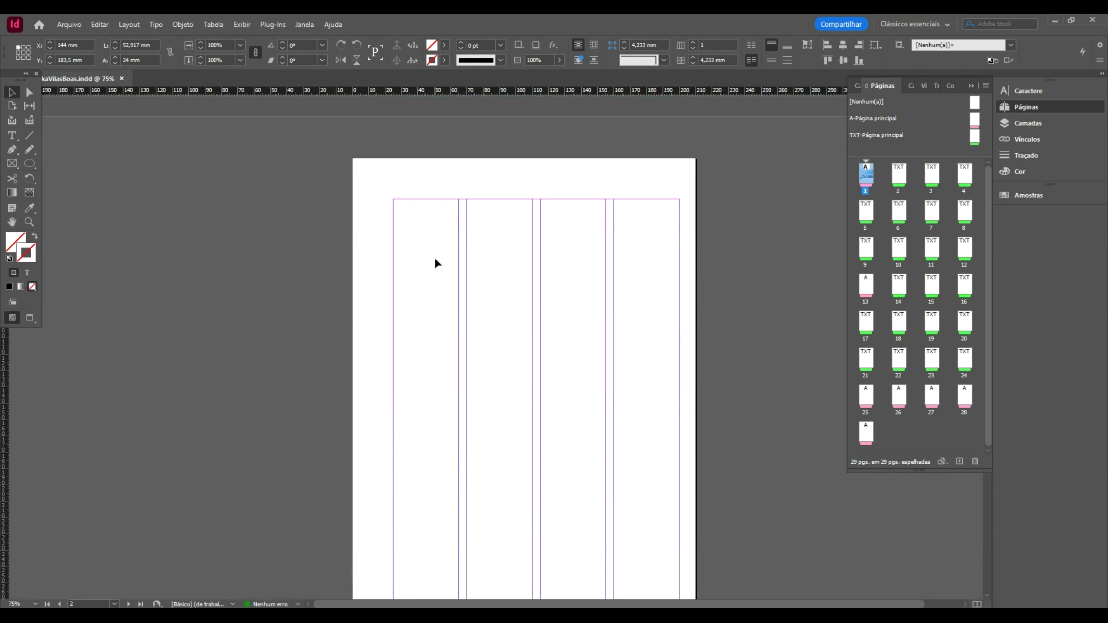
pyautogui.click(12, 135)
pyautogui.scroll(-1, 408, 230)
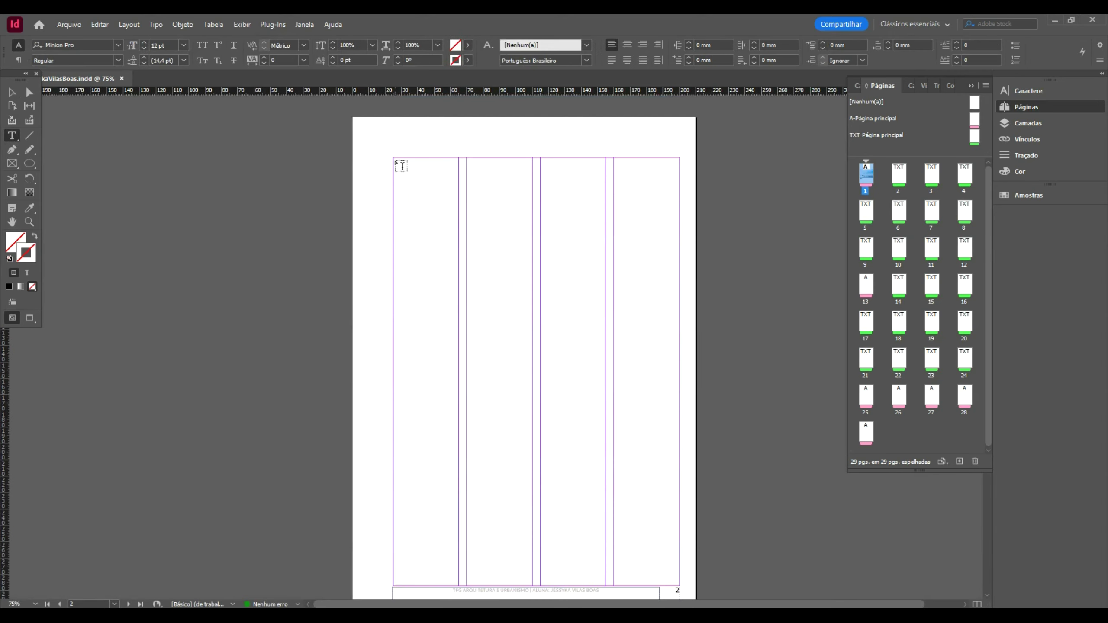
pyautogui.moveTo(395, 158); pyautogui.dragTo(608, 585)
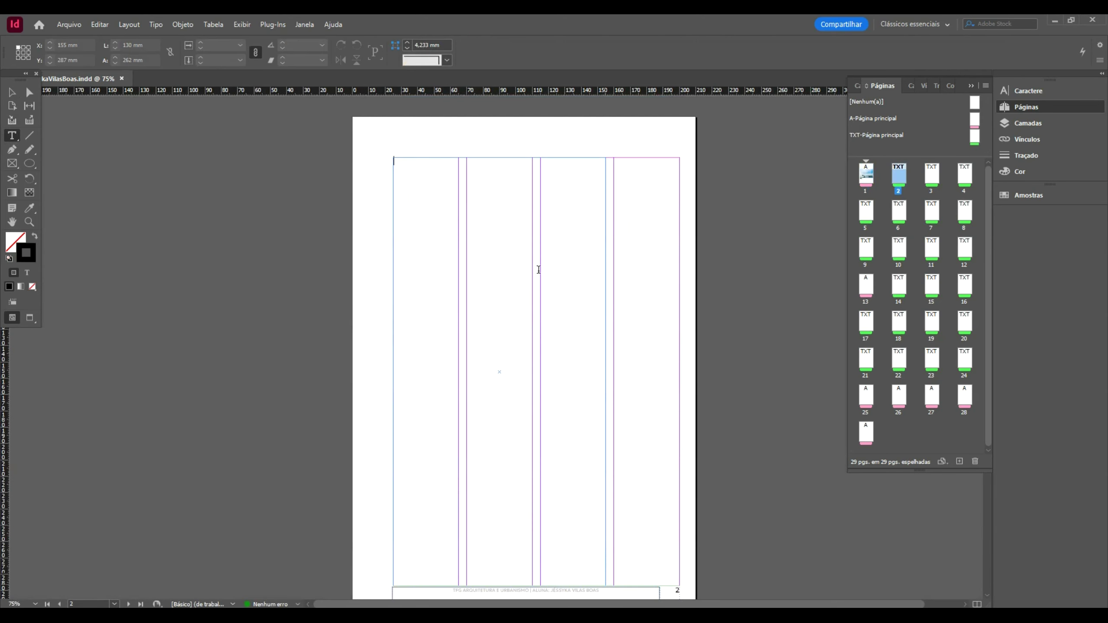
pyautogui.hotkey('ctrl', 'v')
# - Add the Ferry-Boat history paragraph from slide 18 after 'problemas.'
pyautogui.hotkey('alt', 'Tab')
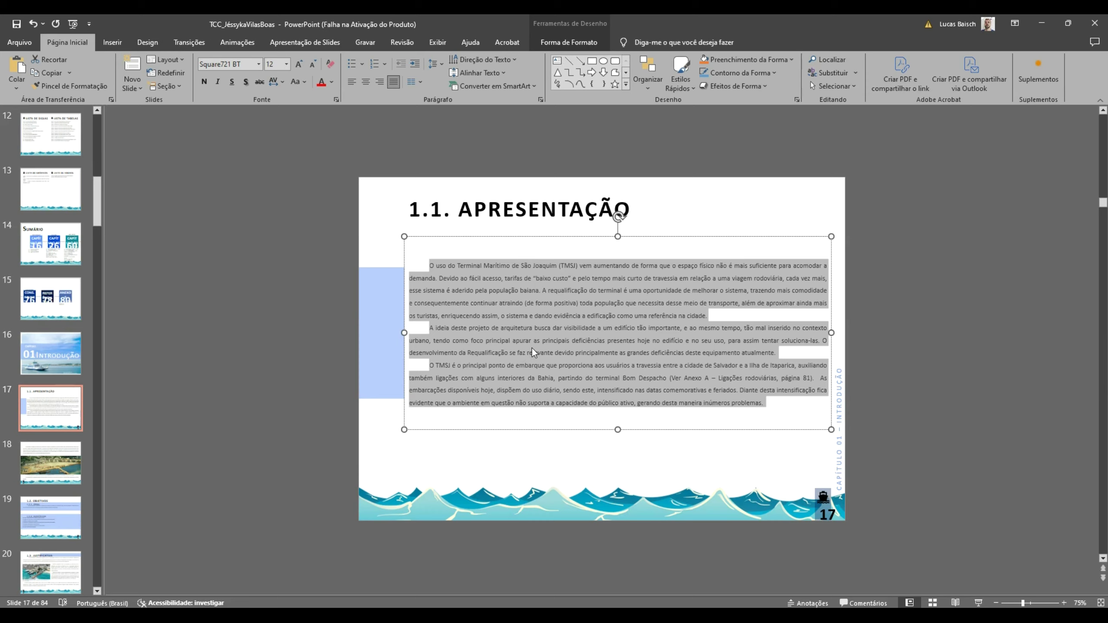
pyautogui.scroll(-1, 550, 338)
pyautogui.click(551, 244)
pyautogui.hotkey('ctrl', 'a')
pyautogui.hotkey('ctrl', 'c')
pyautogui.hotkey('alt', 'Tab')
pyautogui.hotkey('ctrl', 'v')
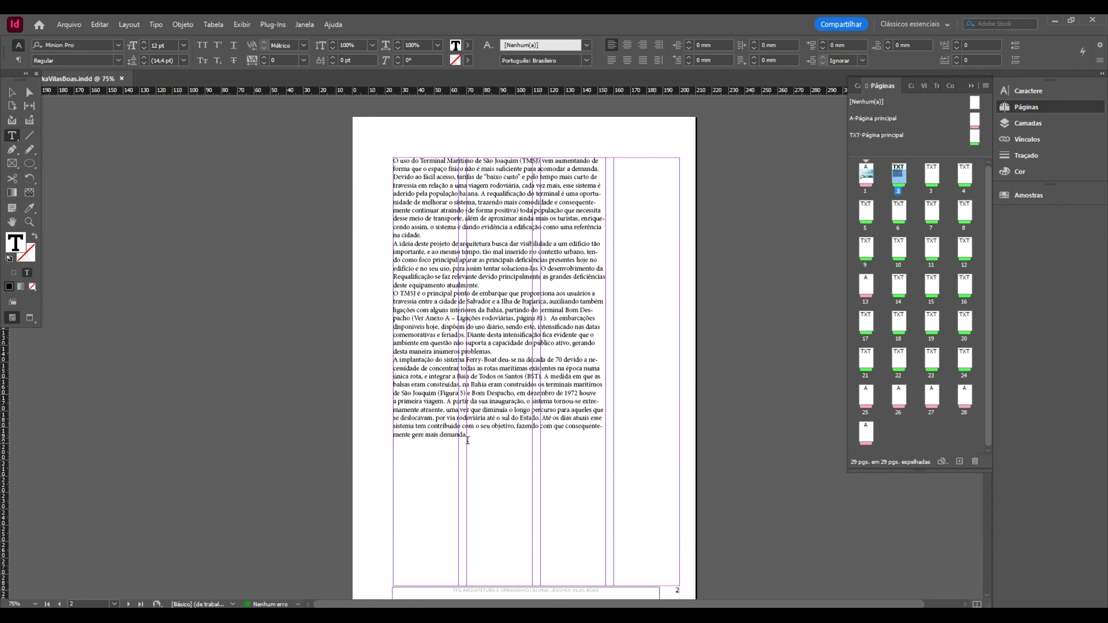
# - Append the requalification paragraph from slide 18 to the body text
pyautogui.hotkey('alt', 'Tab')
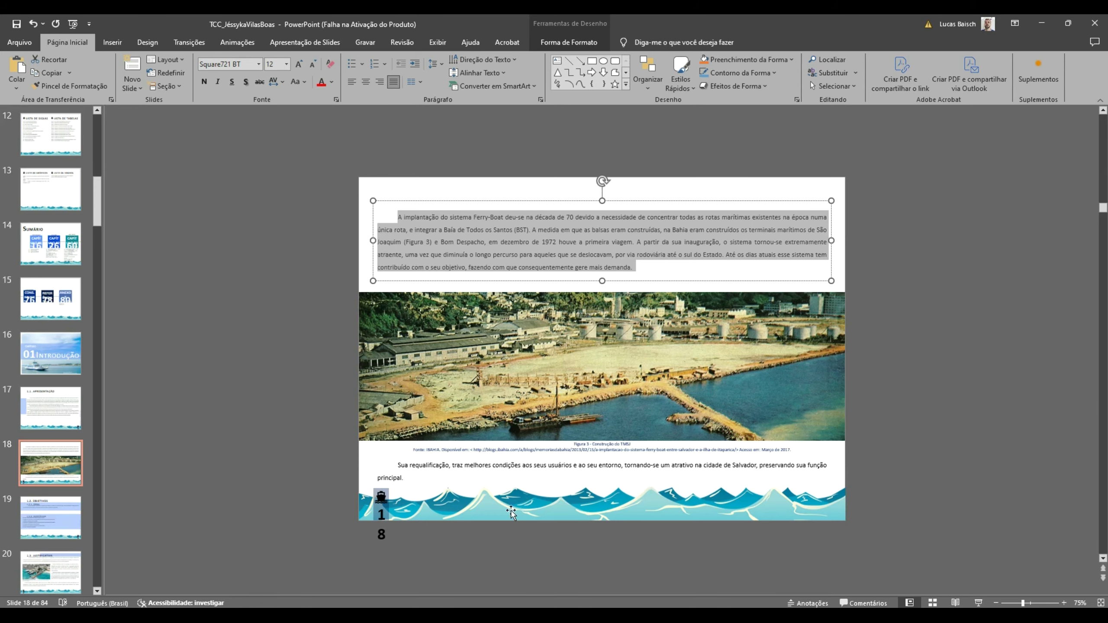
pyautogui.click(509, 472)
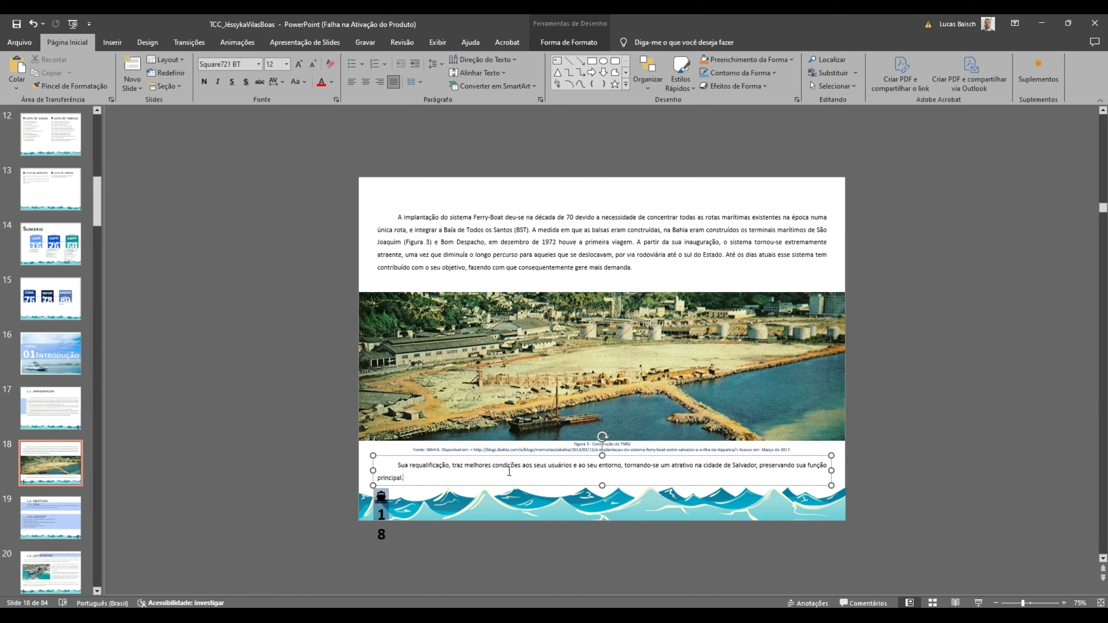
pyautogui.hotkey('ctrl', 'a')
pyautogui.hotkey('ctrl', 'c')
pyautogui.hotkey('alt', 'Tab')
pyautogui.hotkey('ctrl', 'v')
# - Copy the harbour photo from PowerPoint slide 18
pyautogui.hotkey('alt', 'Tab')
pyautogui.click(546, 343)
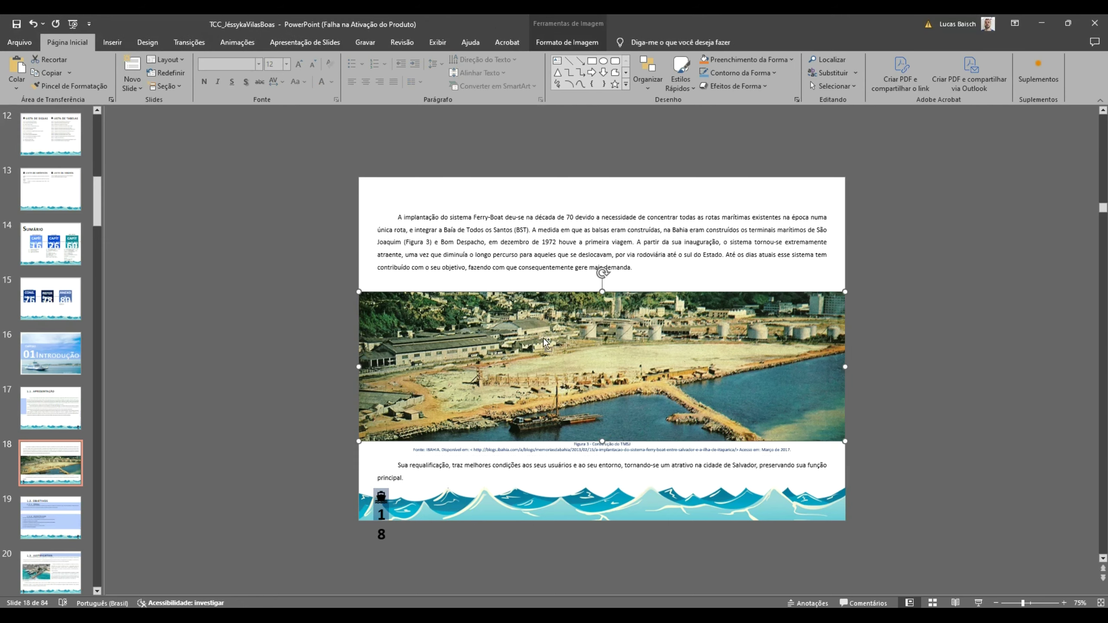
pyautogui.hotkey('alt', 'Tab')
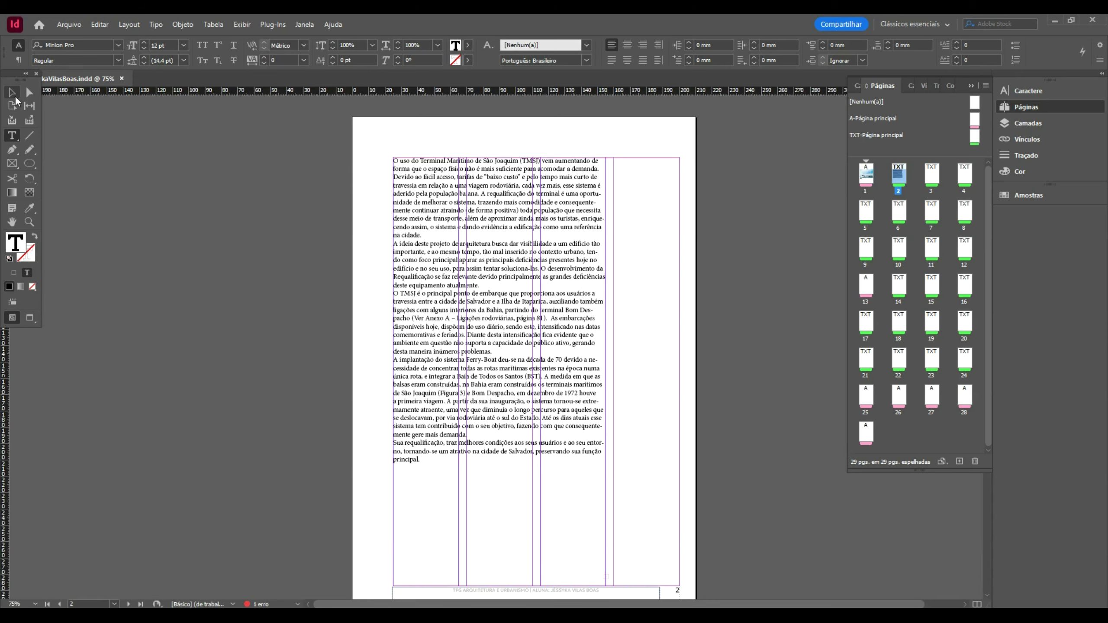
pyautogui.hotkey('alt', 'Tab')
pyautogui.hotkey('alt', 'Tab')
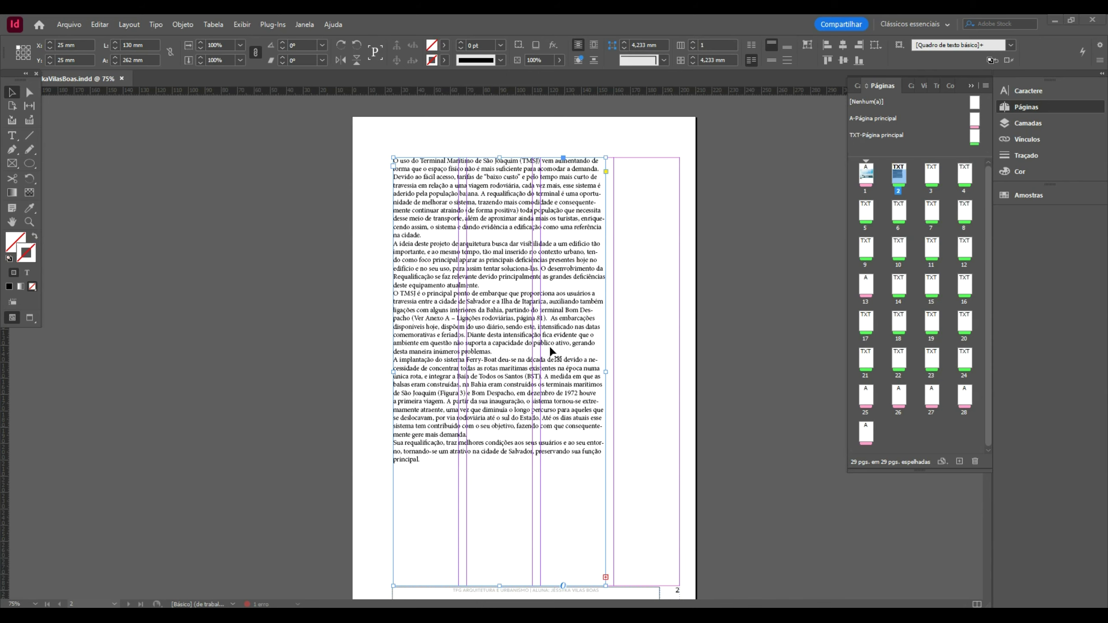
# - Paste the harbour photo onto page 2 and move it toward the page bottom
pyautogui.hotkey('ctrl', 'v')
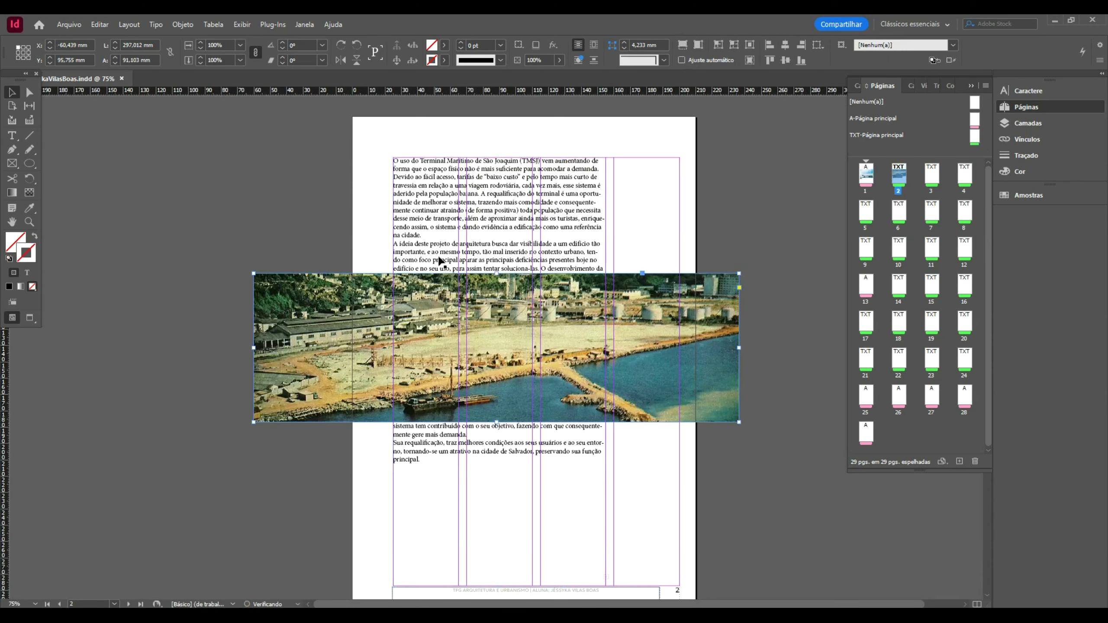
pyautogui.moveTo(538, 345); pyautogui.dragTo(671, 497)
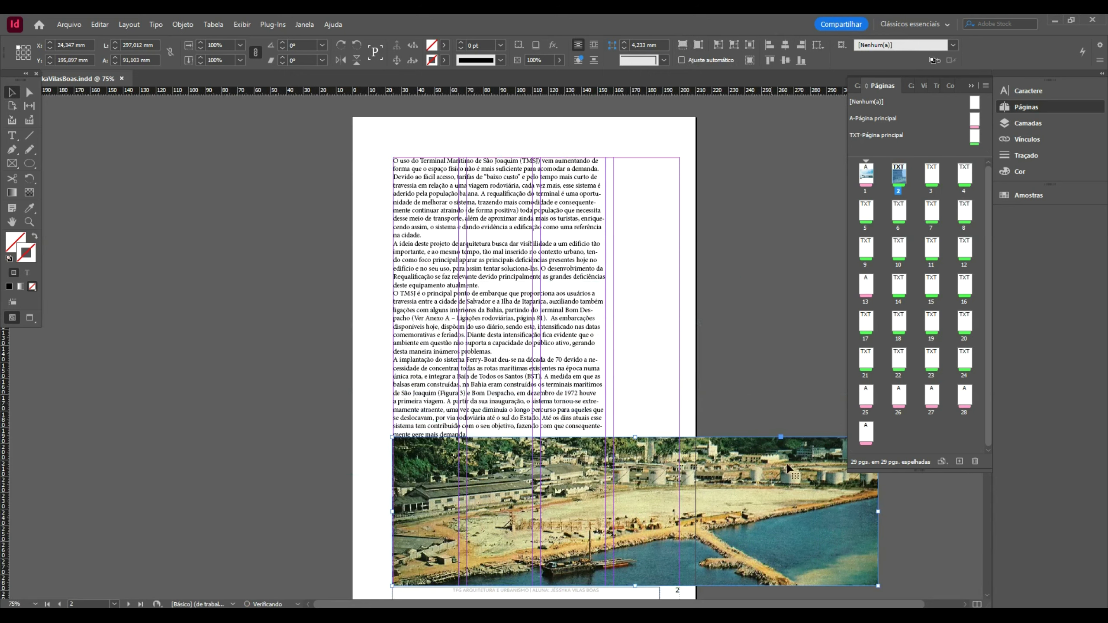
pyautogui.moveTo(936, 469); pyautogui.dragTo(679, 498)
pyautogui.click(728, 395)
# - Copy the Figura 3 caption text from the PowerPoint slide
pyautogui.hotkey('alt', 'Tab')
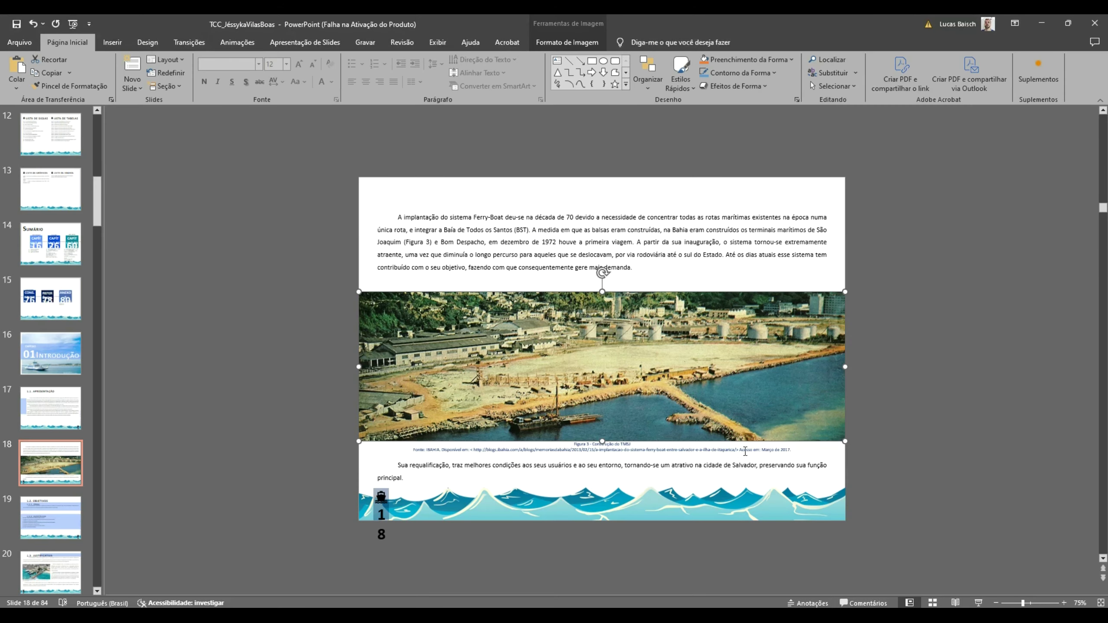
pyautogui.click(744, 451)
pyautogui.hotkey('ctrl', 't')
pyautogui.press('Escape')
pyautogui.hotkey('ctrl', 'a')
pyautogui.hotkey('alt', 'Tab')
# - Paste the Figura 3 caption into a narrow frame in the right column beside the photo
pyautogui.hotkey('ctrl', 'v')
pyautogui.moveTo(488, 323); pyautogui.dragTo(679, 455)
pyautogui.click(715, 314)
pyautogui.scroll(-10, 715, 315)
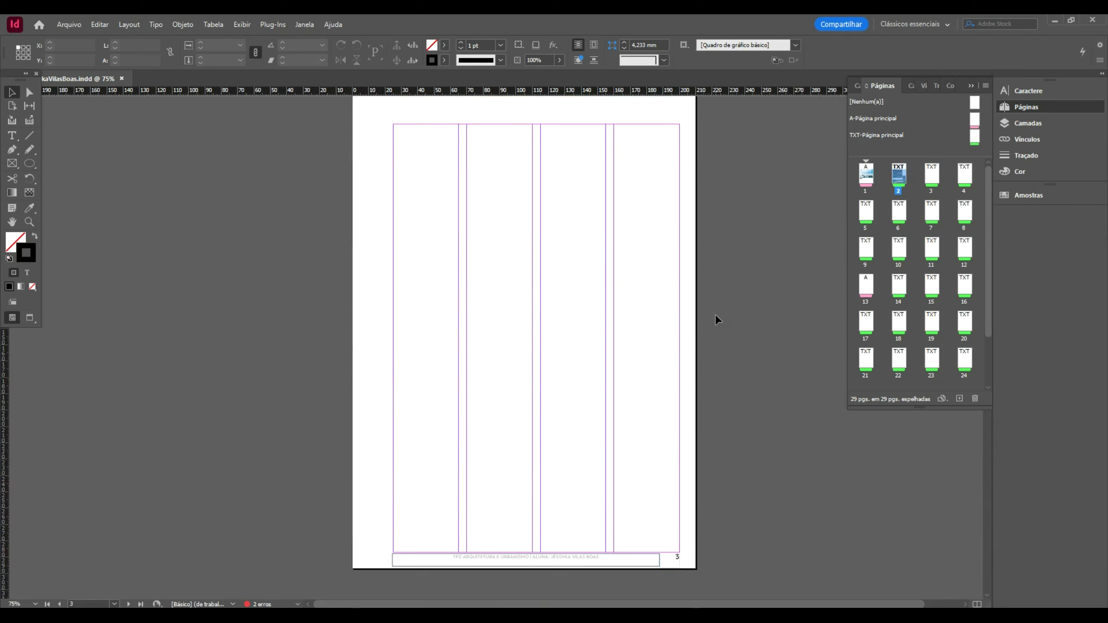
# - Copy the '1.2. OBJETIVOS' title from the Objetivos slide
pyautogui.hotkey('alt', 'Tab')
pyautogui.scroll(-2, 716, 315)
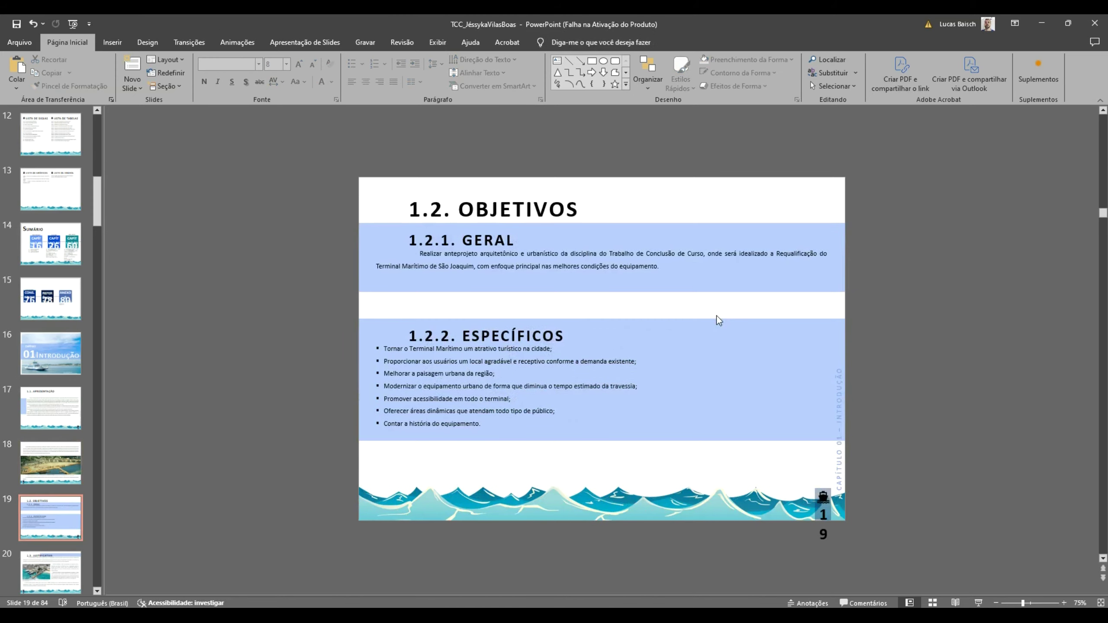
pyautogui.click(565, 421)
pyautogui.click(534, 197)
pyautogui.click(549, 213)
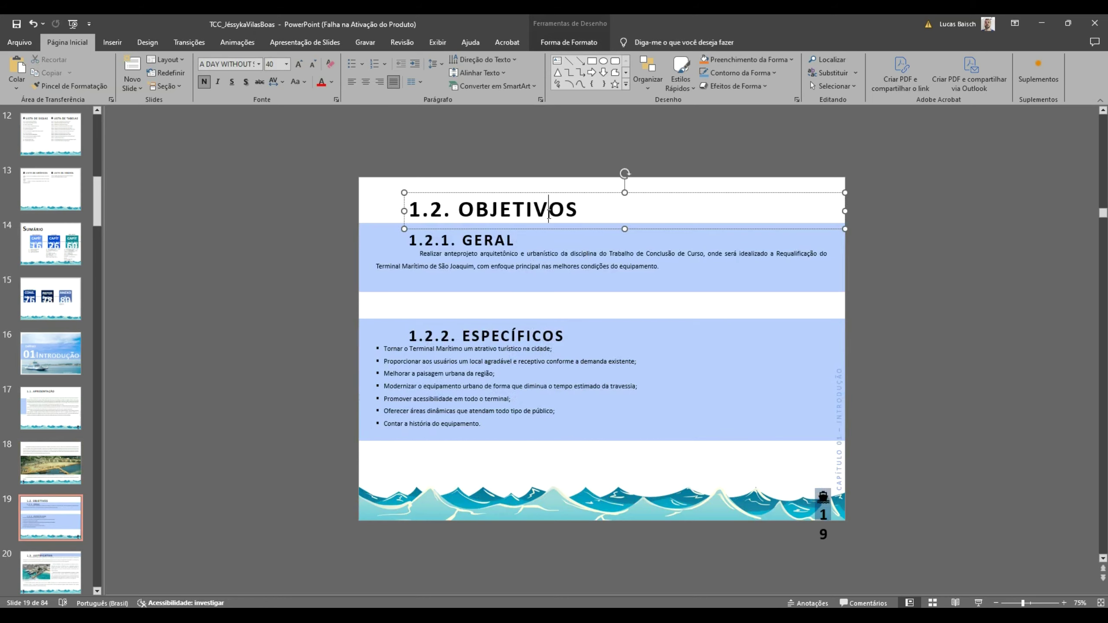
pyautogui.tripleClick(549, 212)
pyautogui.hotkey('ctrl', 'c')
pyautogui.hotkey('alt', 'Tab')
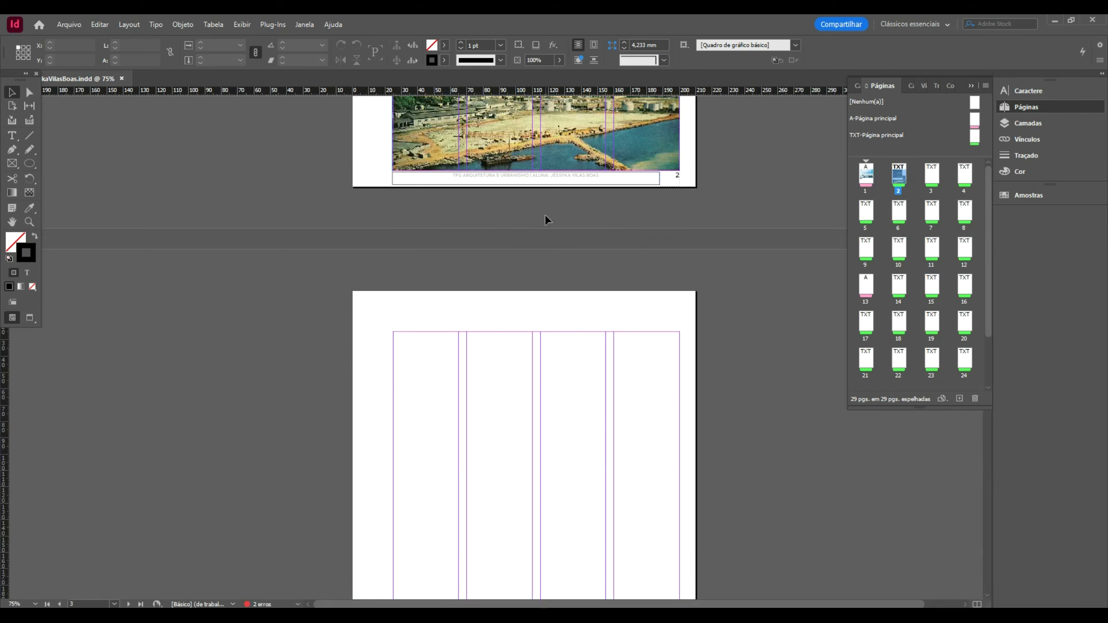
# - Paste '1.2. OBJETIVOS' at the end of the page 2 body text
pyautogui.scroll(6, 545, 215)
pyautogui.doubleClick(493, 352)
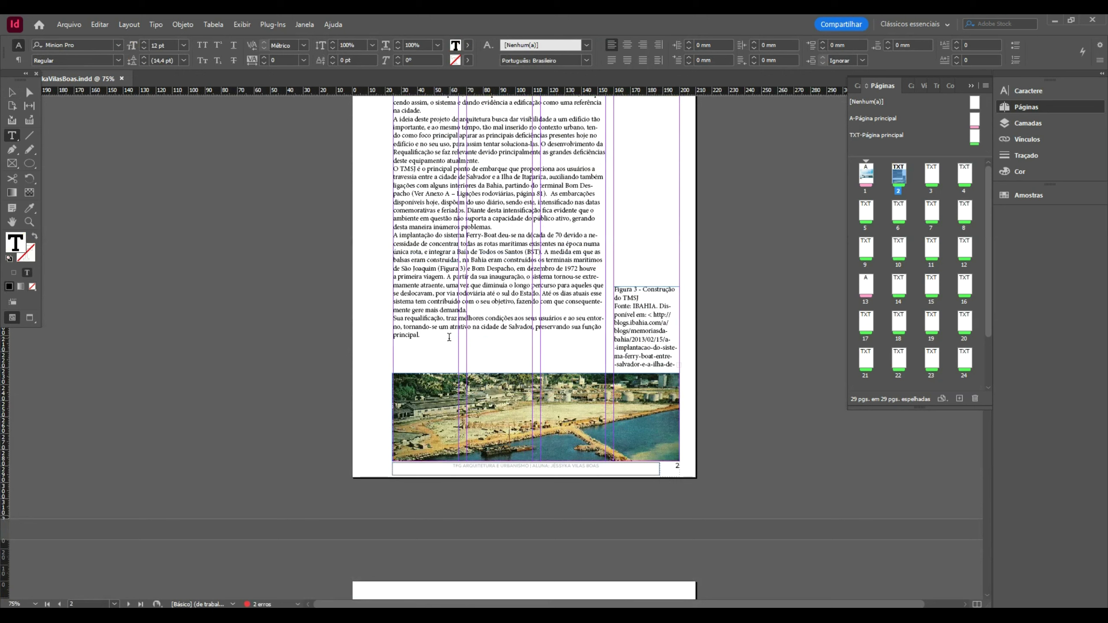
pyautogui.hotkey('ctrl', 'v')
pyautogui.click(12, 92)
pyautogui.click(500, 459)
pyautogui.click(544, 327)
# - Thread the overflowing page 2 text onto page 3 and delete the stray photo there
pyautogui.scroll(-3, 543, 327)
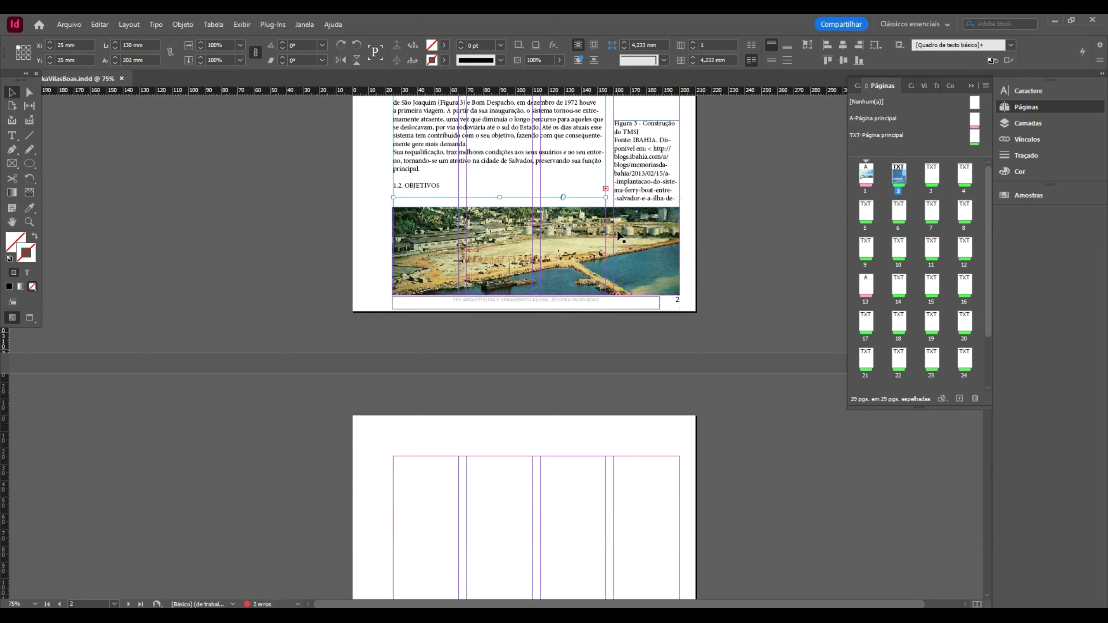
pyautogui.click(606, 189)
pyautogui.scroll(-3, 469, 273)
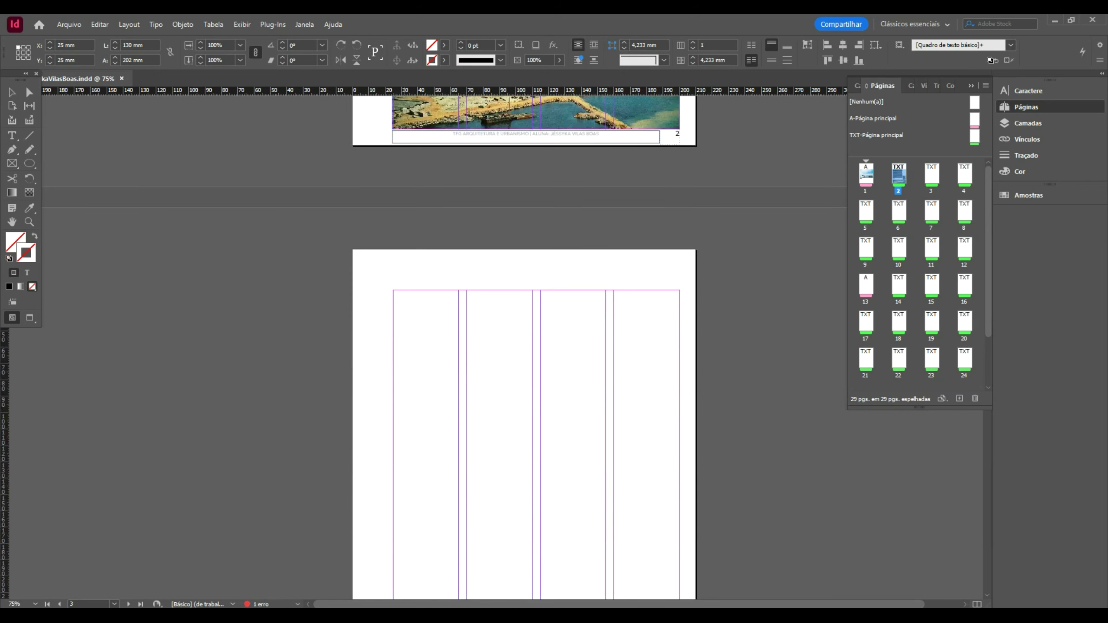
pyautogui.scroll(-2, 391, 201)
pyautogui.click(394, 167)
pyautogui.scroll(-2, 395, 167)
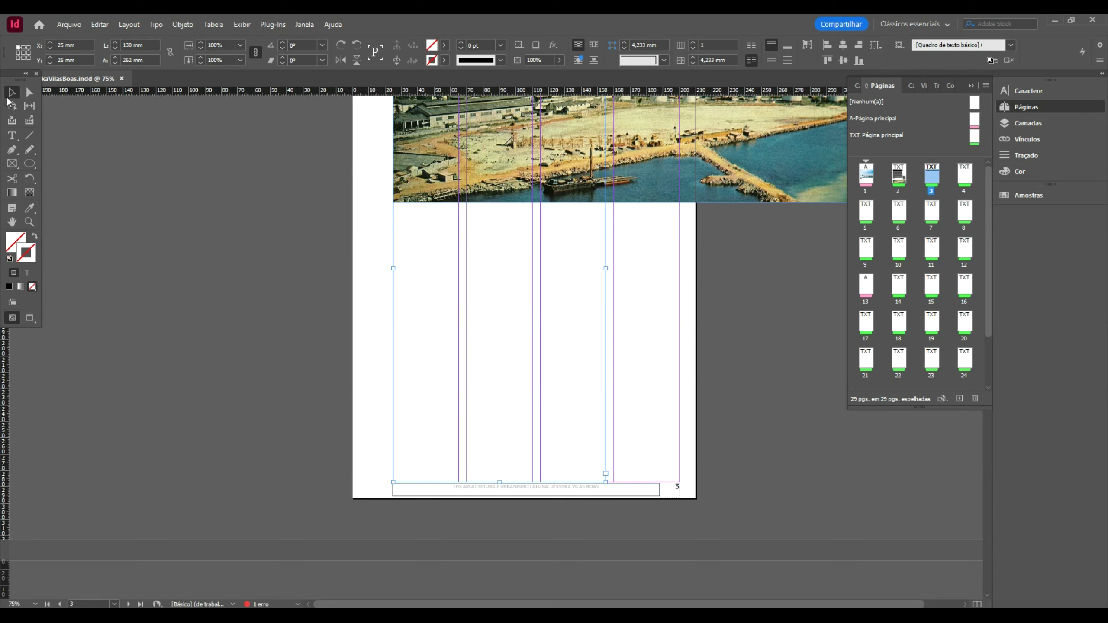
pyautogui.scroll(6, 600, 306)
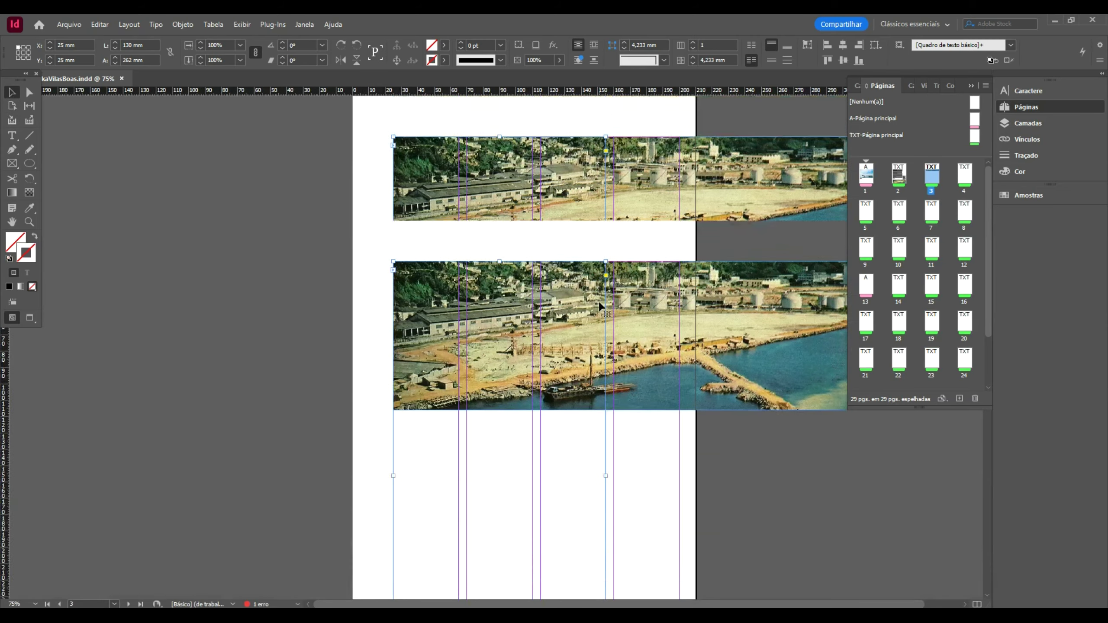
pyautogui.scroll(-3, 600, 306)
pyautogui.press('Delete')
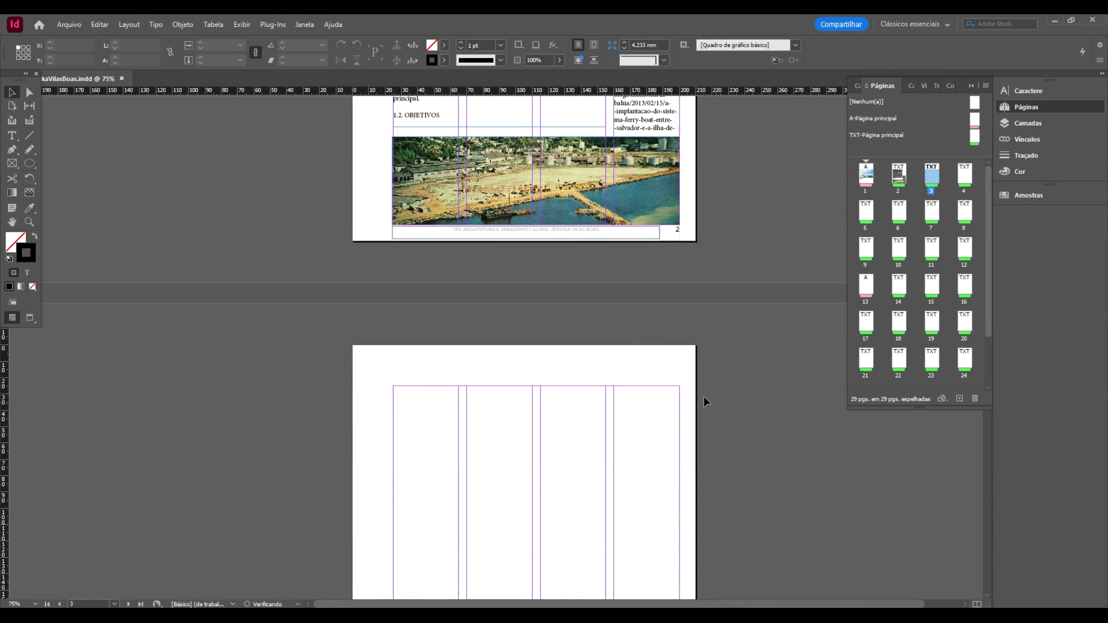
pyautogui.click(578, 115)
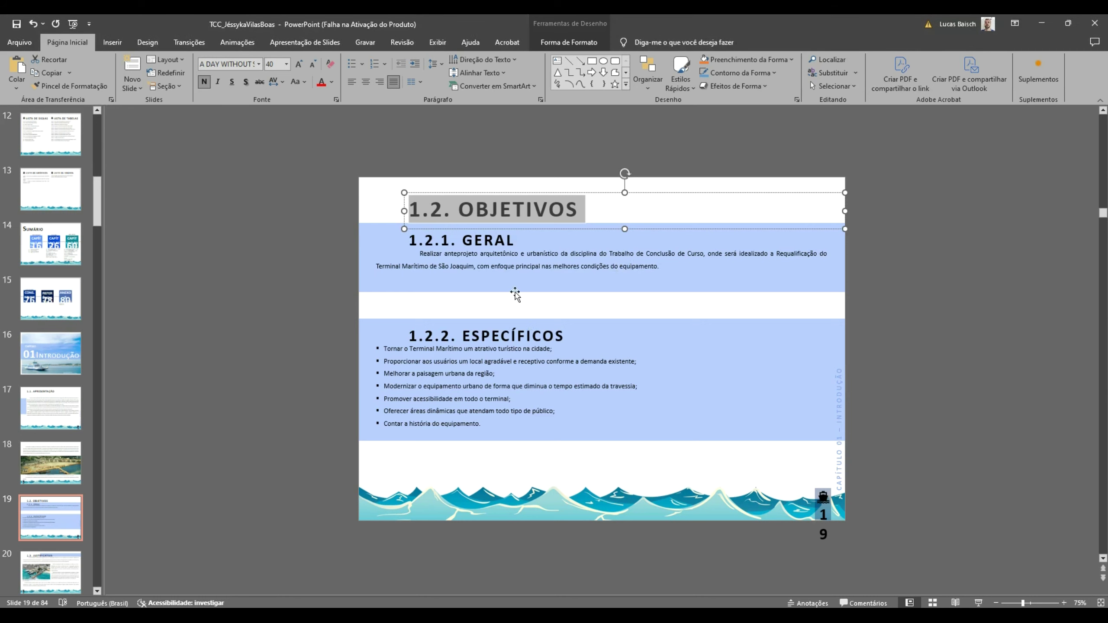
# - Paste the '1.2.1. GERAL' heading at the top of the page 3 frame
pyautogui.click(519, 253)
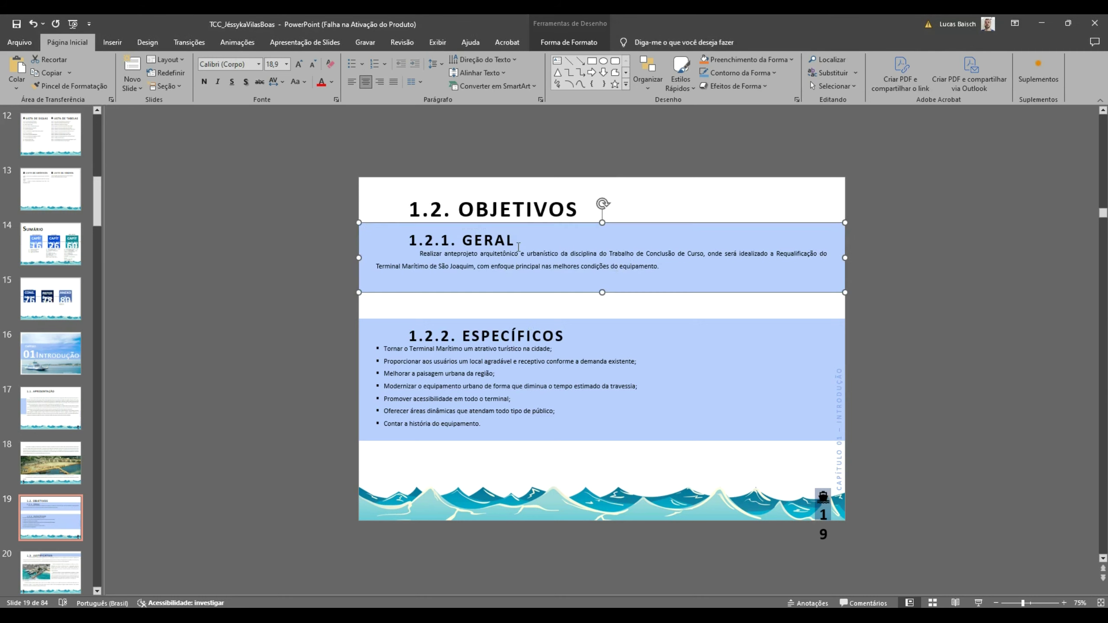
pyautogui.click(524, 246)
pyautogui.tripleClick(507, 245)
pyautogui.hotkey('ctrl', 'c')
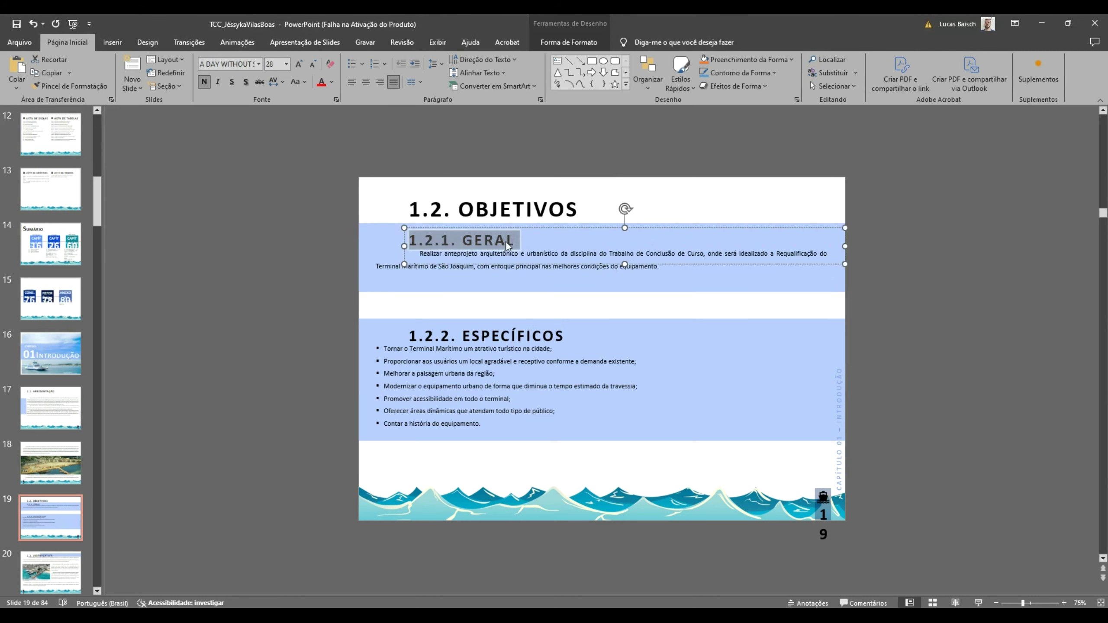
pyautogui.hotkey('alt', 'Tab')
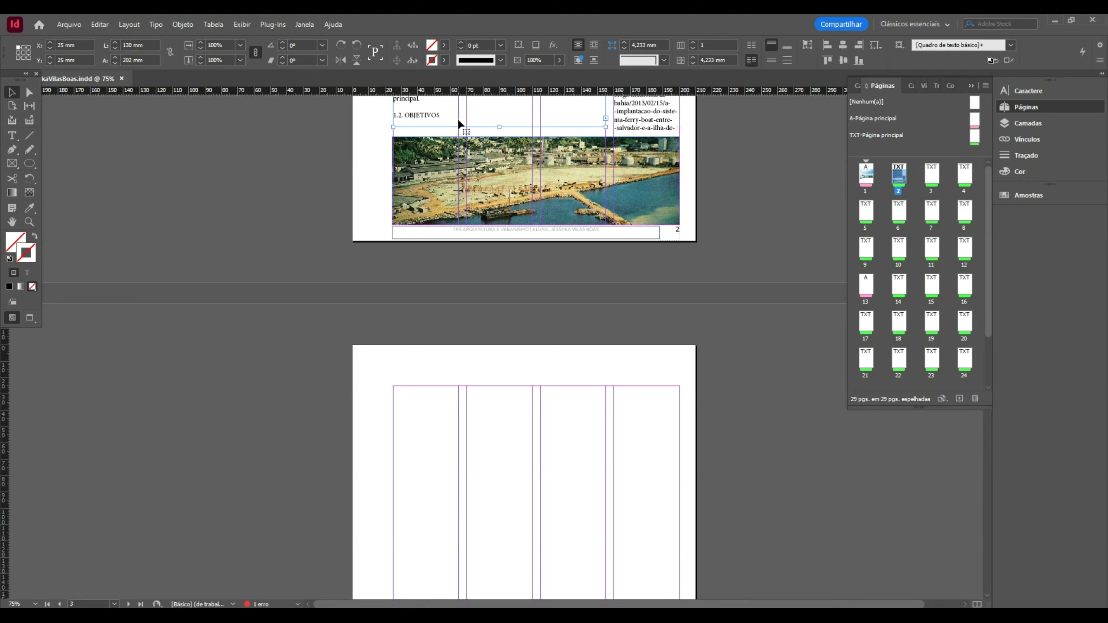
pyautogui.doubleClick(453, 116)
pyautogui.hotkey('ctrl', 'v')
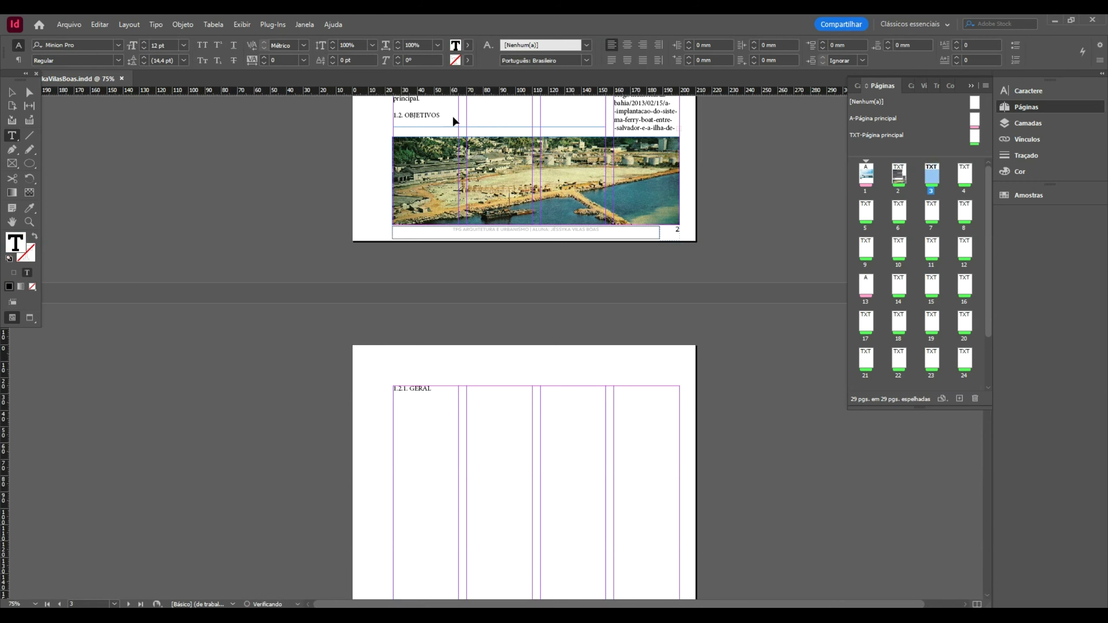
# - Paste the GERAL body paragraph under '1.2.1. GERAL'
pyautogui.hotkey('alt', 'Tab')
pyautogui.click(549, 275)
pyautogui.hotkey('ctrl', 't')
pyautogui.press('Return')
pyautogui.hotkey('ctrl', 'a')
pyautogui.hotkey('ctrl', 'c')
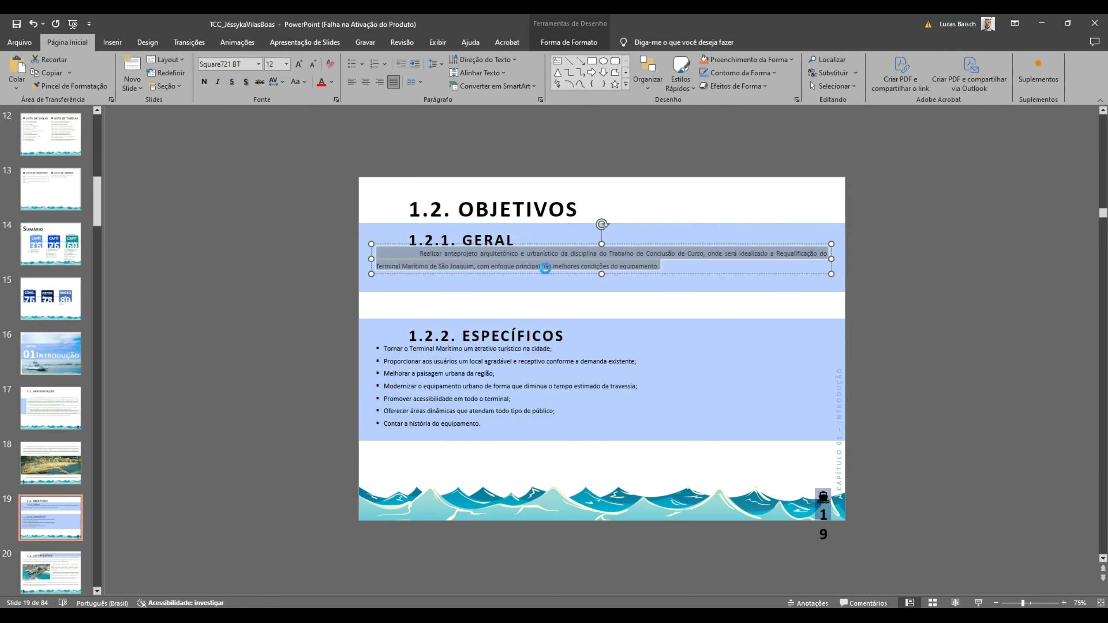
pyautogui.hotkey('alt', 'Tab')
pyautogui.hotkey('ctrl', 'v')
# - Paste the '1.2.2. ESPECÍFICOS' heading below the paragraph
pyautogui.hotkey('alt', 'Tab')
pyautogui.tripleClick(491, 332)
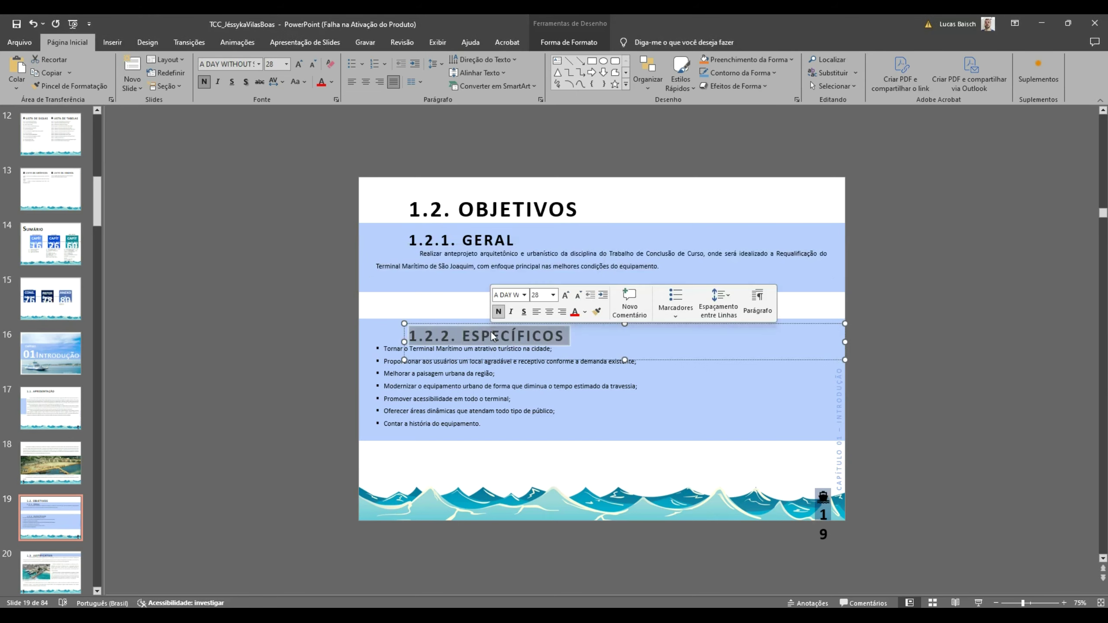
pyautogui.hotkey('ctrl', 'c')
pyautogui.hotkey('alt', 'Tab')
pyautogui.hotkey('ctrl', 'v')
# - Paste the seven specific objective lines under '1.2.2. ESPECÍFICOS'
pyautogui.hotkey('alt', 'Tab')
pyautogui.click(463, 420)
pyautogui.hotkey('ctrl', 'a')
pyautogui.hotkey('ctrl', 't')
pyautogui.press('Escape')
pyautogui.hotkey('ctrl', 'c')
pyautogui.hotkey('alt', 'Tab')
pyautogui.hotkey('ctrl', 'v')
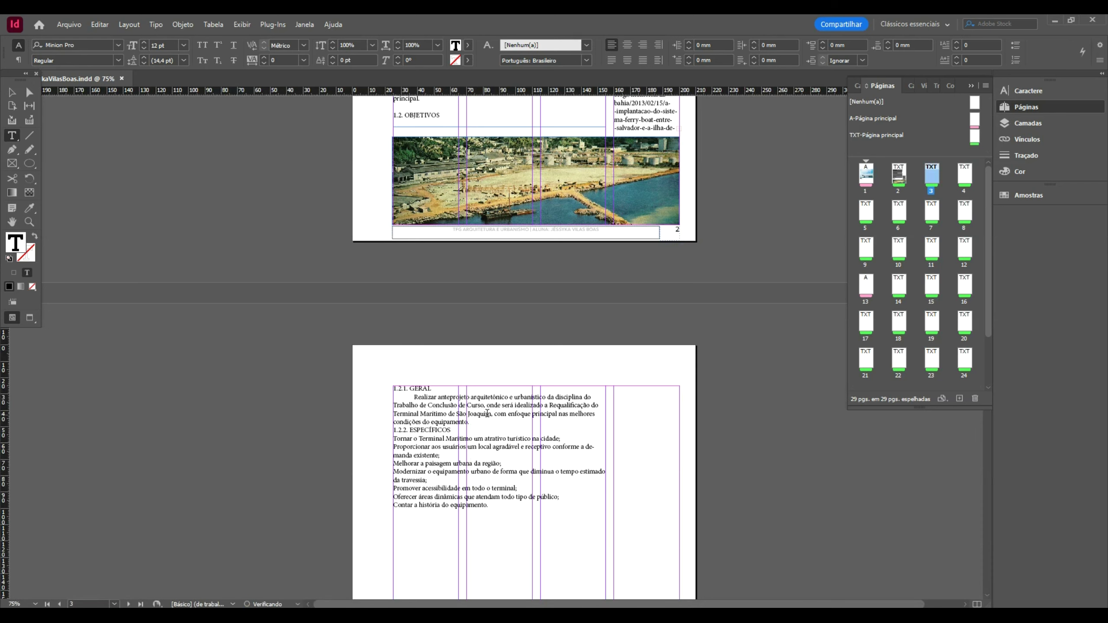
# - Move to the 1.3. JUSTIFICATIVA slide in PowerPoint
pyautogui.hotkey('alt', 'Tab')
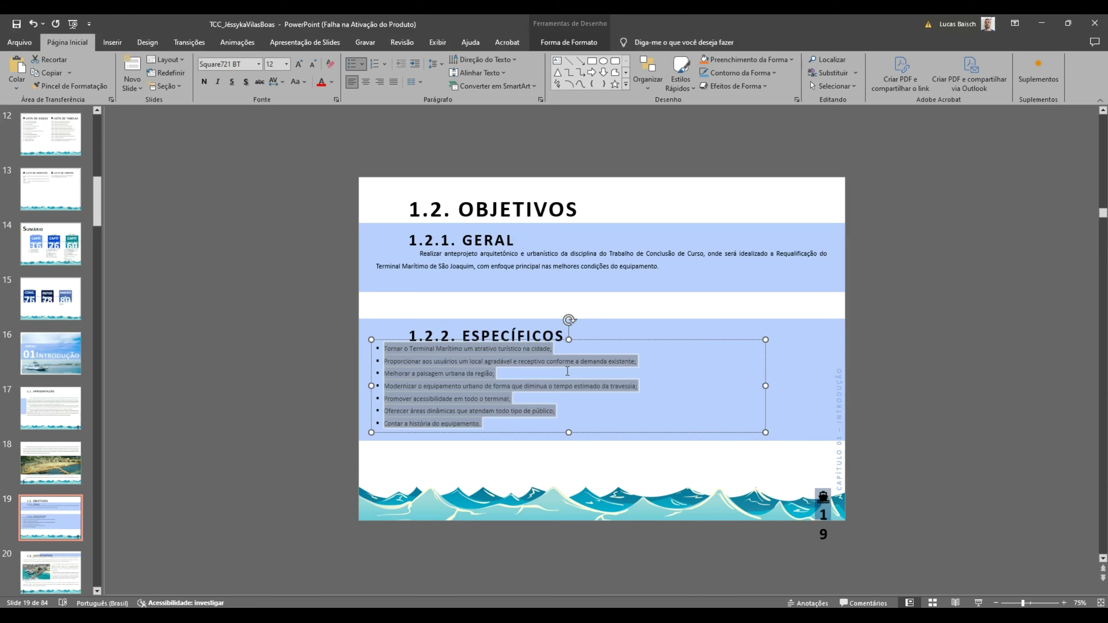
pyautogui.click(50, 485)
pyautogui.scroll(-1, 43, 332)
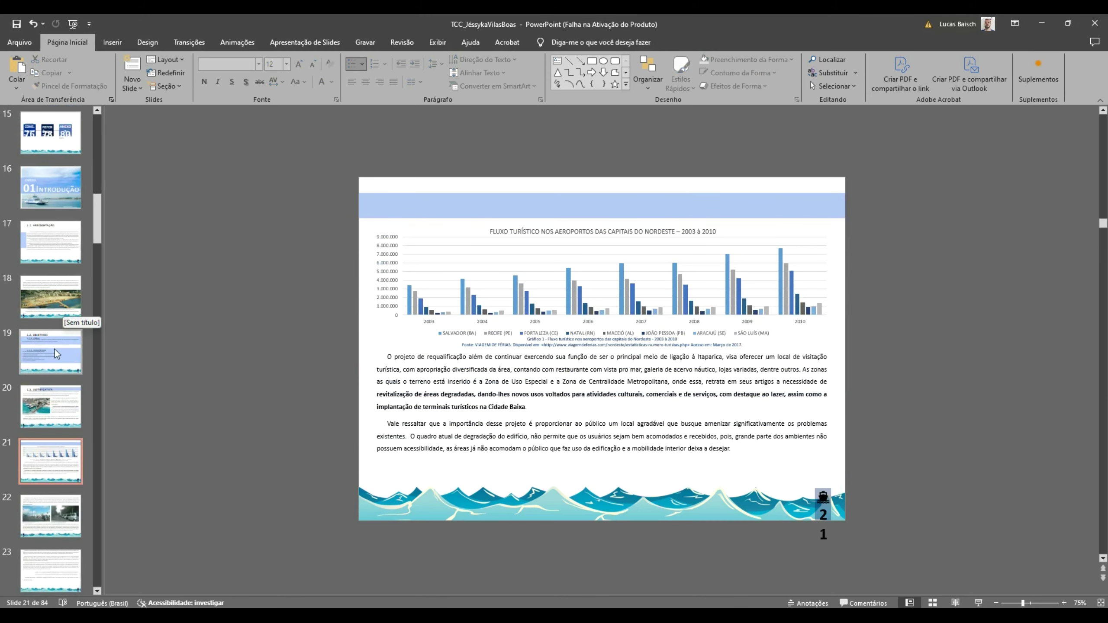
pyautogui.press('Up')
pyautogui.press('Up')
# - Paste the 1.3. JUSTIFICATIVA title from the PowerPoint slide below the objectives
pyautogui.press('Down')
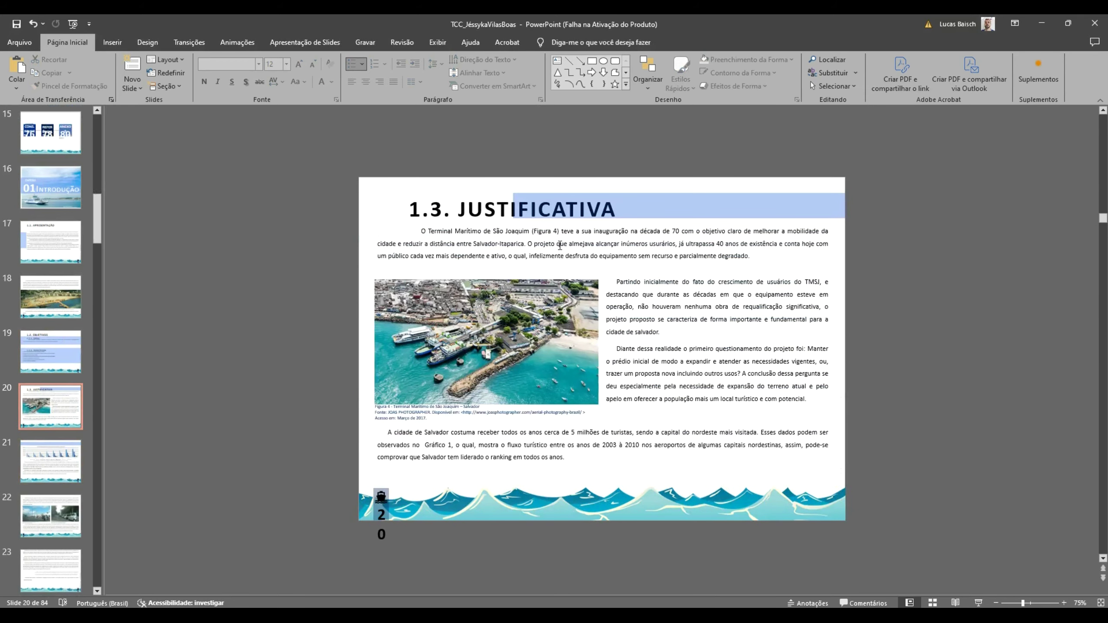
pyautogui.moveTo(621, 209); pyautogui.dragTo(511, 209)
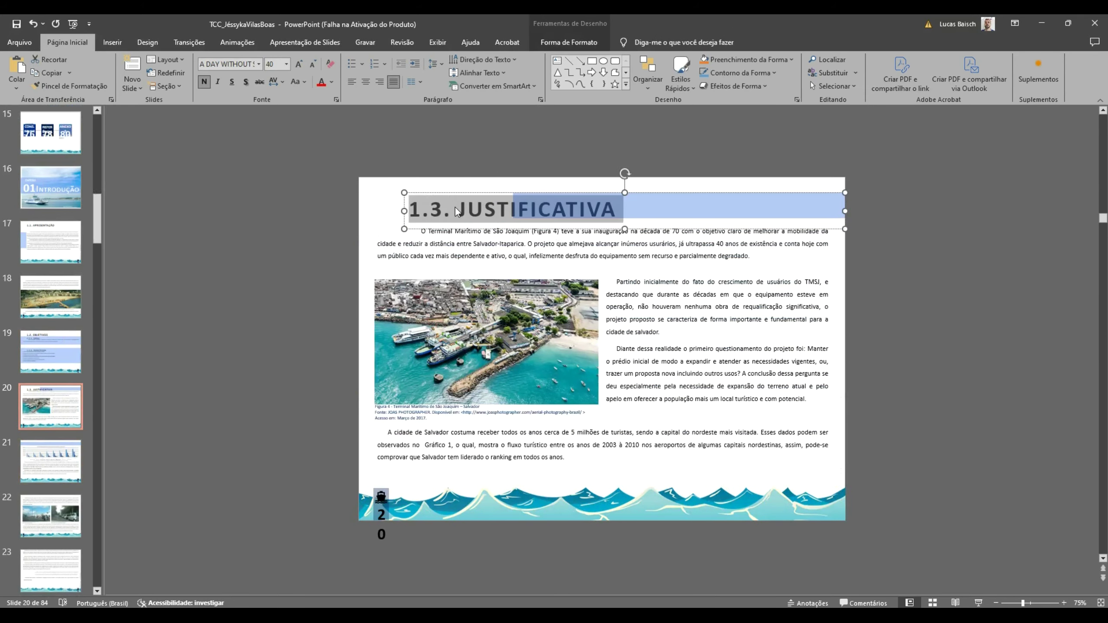
pyautogui.hotkey('alt', 'Tab')
pyautogui.hotkey('ctrl', 'v')
pyautogui.hotkey('alt', 'Tab')
# - Paste the first Justificativa paragraph from the slide under the 1.3. JUSTIFICATIVA heading
pyautogui.click(574, 252)
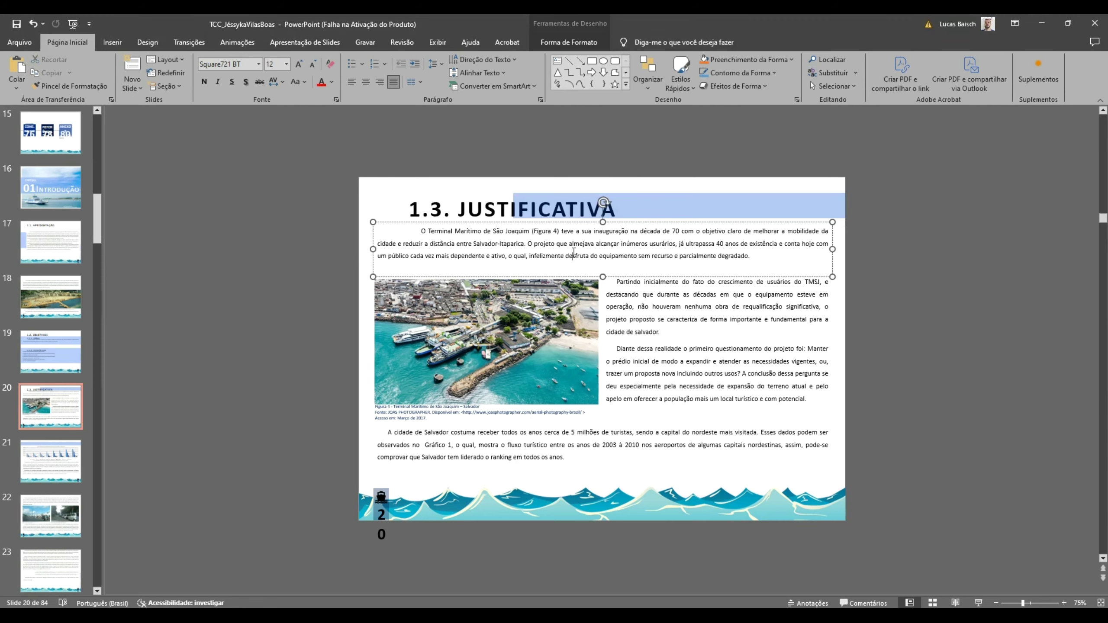
pyautogui.hotkey('ctrl', 'a')
pyautogui.hotkey('alt', 'Tab')
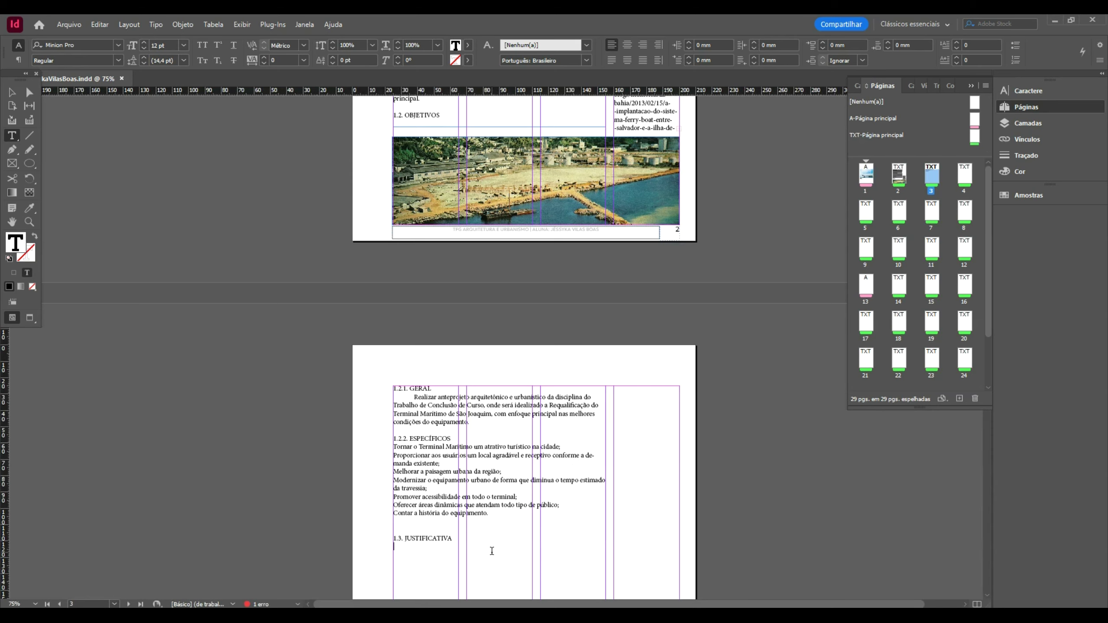
pyautogui.hotkey('ctrl', 'v')
pyautogui.hotkey('alt', 'Tab')
# - Copy the text beside the slide's photo and paste it under the first paragraph
pyautogui.click(742, 341)
pyautogui.hotkey('ctrl', 'a')
pyautogui.hotkey('ctrl', 'c')
pyautogui.hotkey('alt', 'Tab')
pyautogui.scroll(-5, 551, 454)
pyautogui.hotkey('ctrl', 'v')
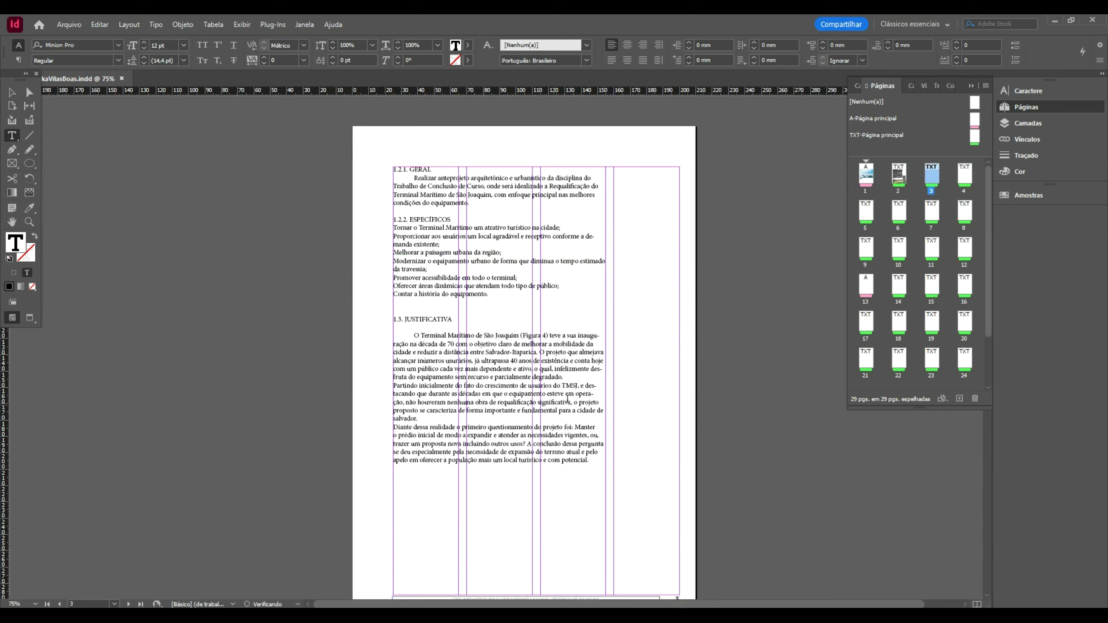
# - Add the slide's bottom paragraph to the end of the JUSTIFICATIVA text
pyautogui.hotkey('alt', 'Tab')
pyautogui.click(613, 437)
pyautogui.hotkey('ctrl', 'a')
pyautogui.hotkey('ctrl', 'c')
pyautogui.hotkey('alt', 'Tab')
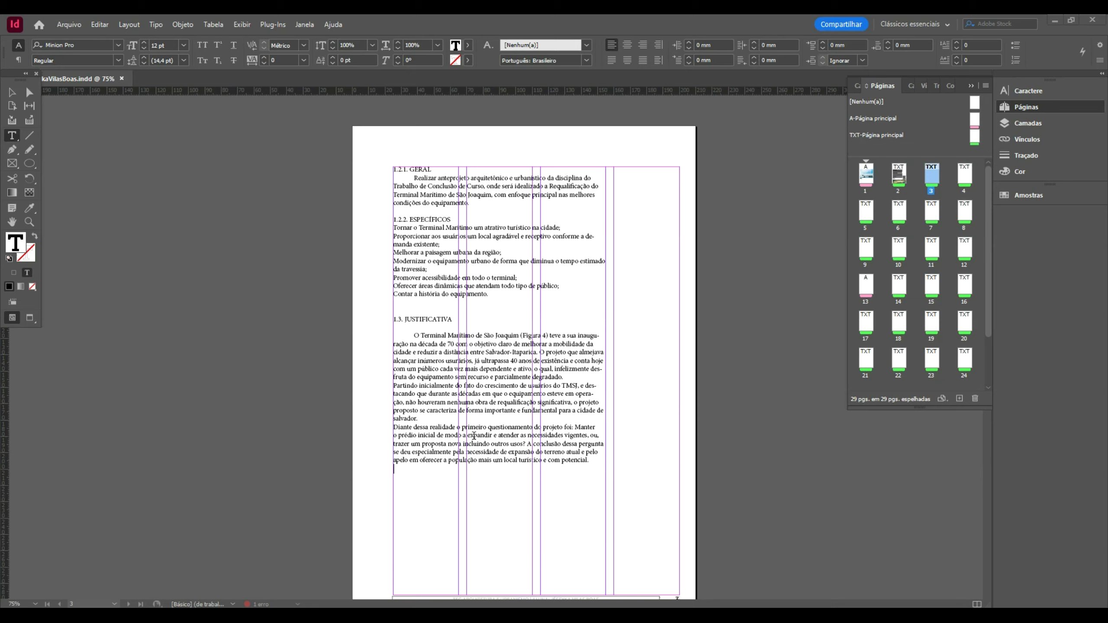
pyautogui.hotkey('ctrl', 'v')
# - Copy the harbour photo from slide 20 and return to InDesign
pyautogui.hotkey('alt', 'Tab')
pyautogui.click(480, 325)
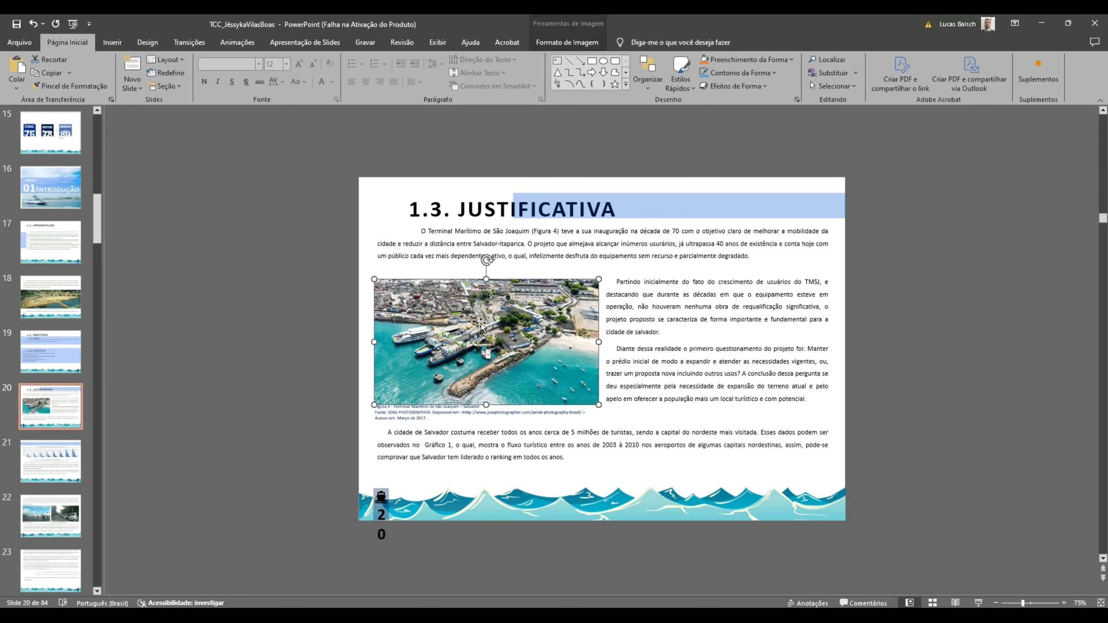
pyautogui.hotkey('alt', 'Tab')
pyautogui.scroll(-3, 523, 369)
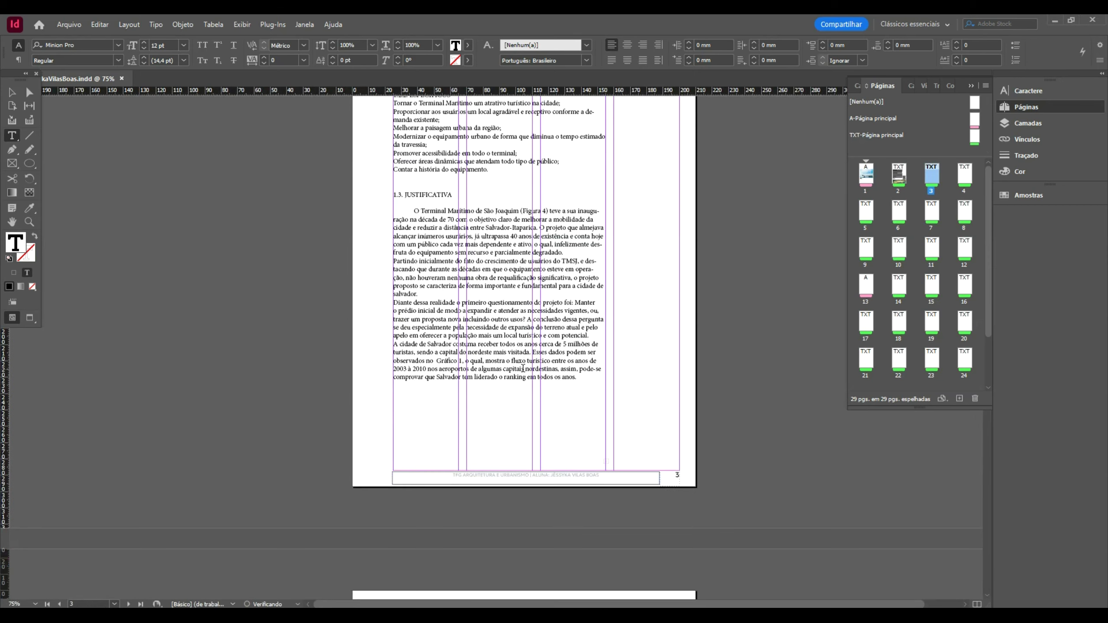
pyautogui.hotkey('alt', 'Tab')
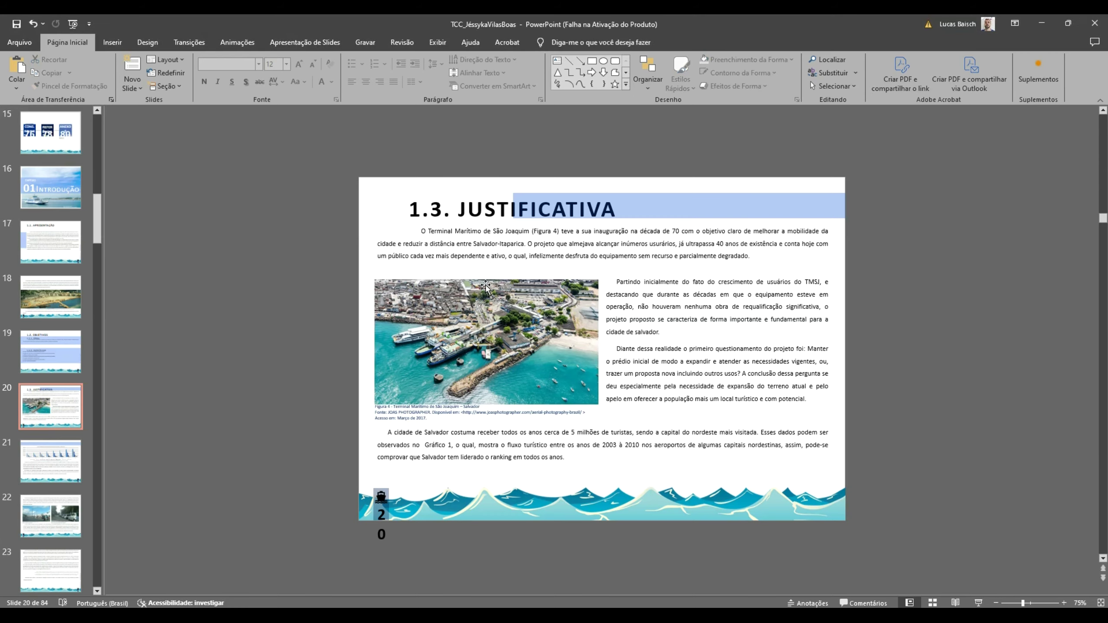
pyautogui.hotkey('alt', 'Tab')
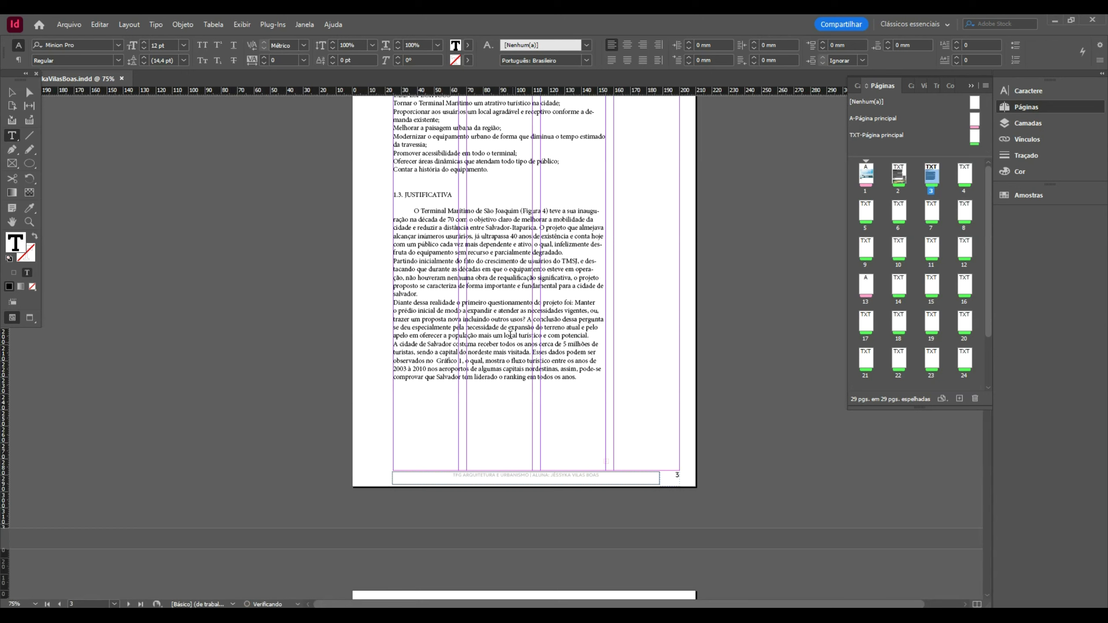
# - Paste the harbour photo and move it to the bottom of the page
pyautogui.press('v')
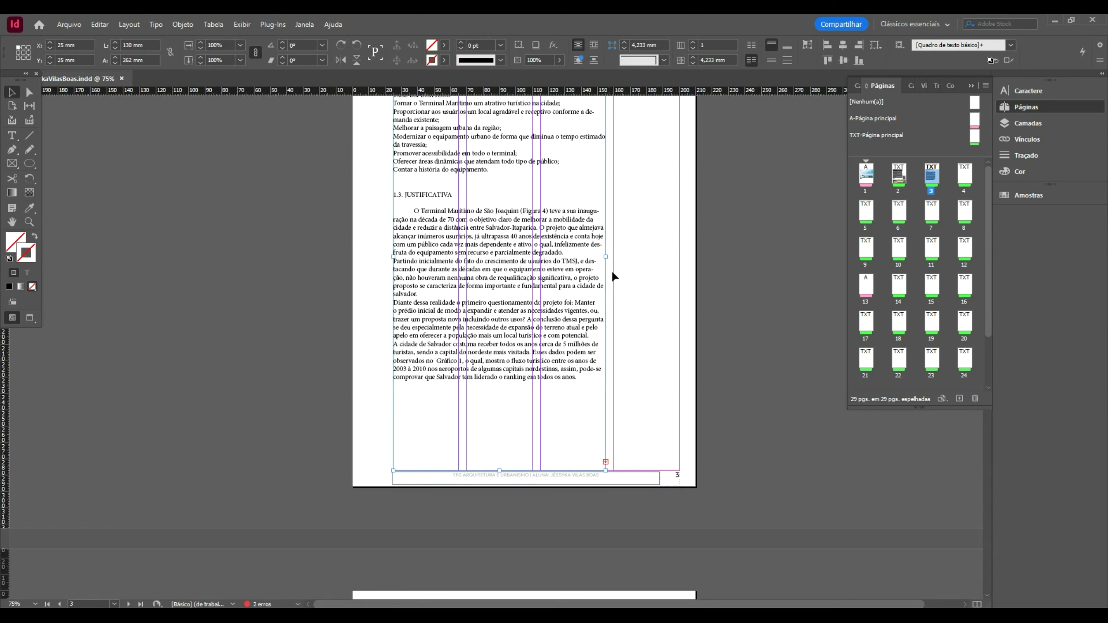
pyautogui.hotkey('ctrl', 'v')
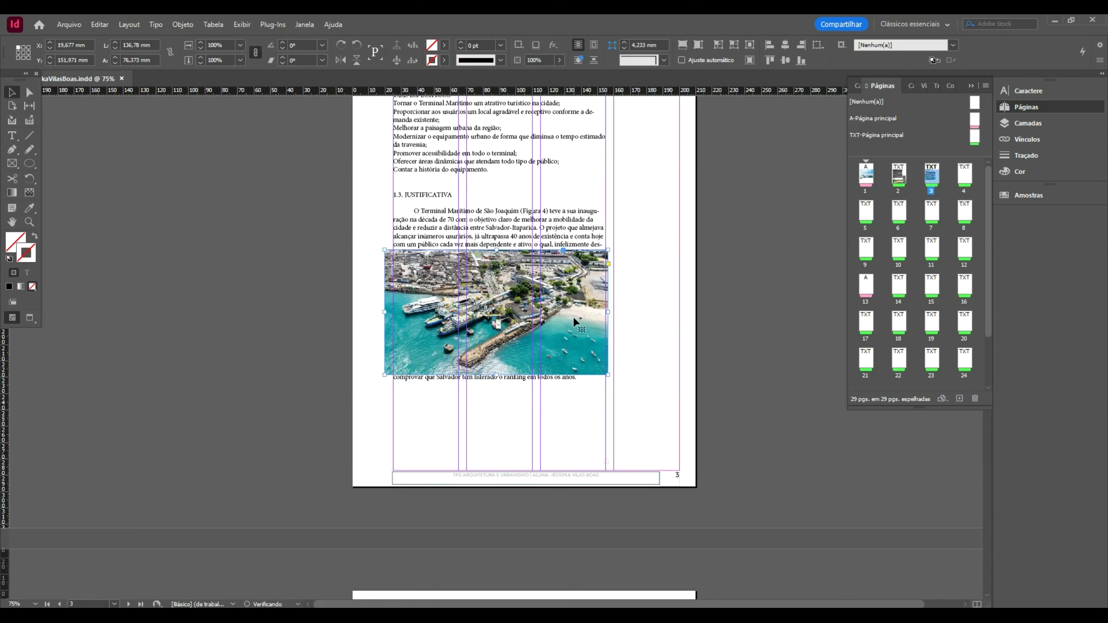
pyautogui.moveTo(584, 418); pyautogui.dragTo(587, 423)
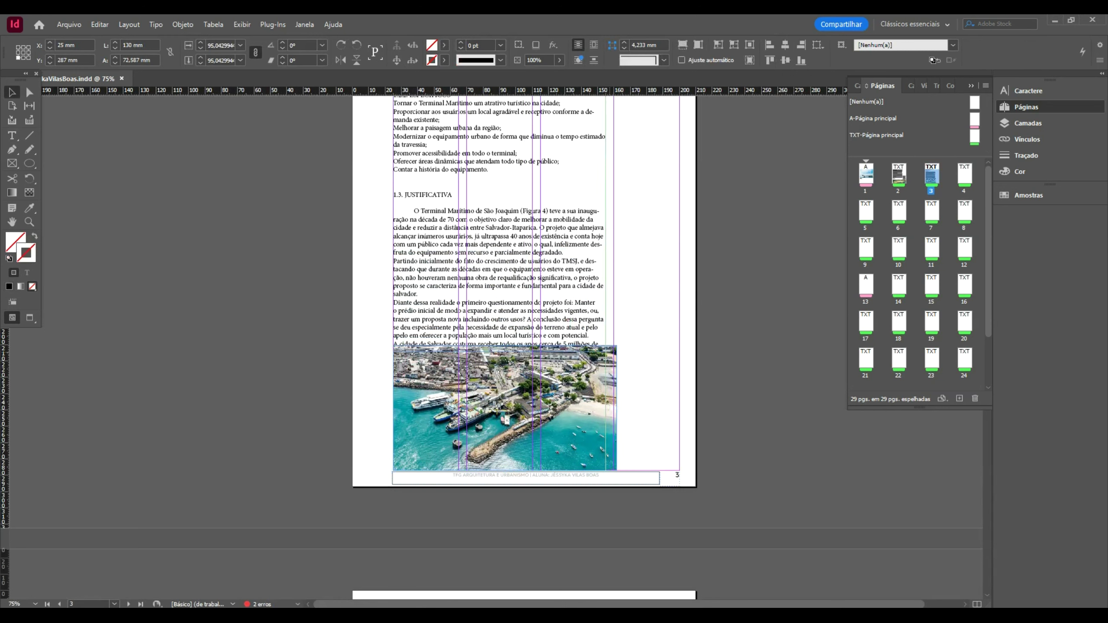
# - Paste the Figura 4 caption from the slide and place it right of the photo
pyautogui.hotkey('alt', 'Tab')
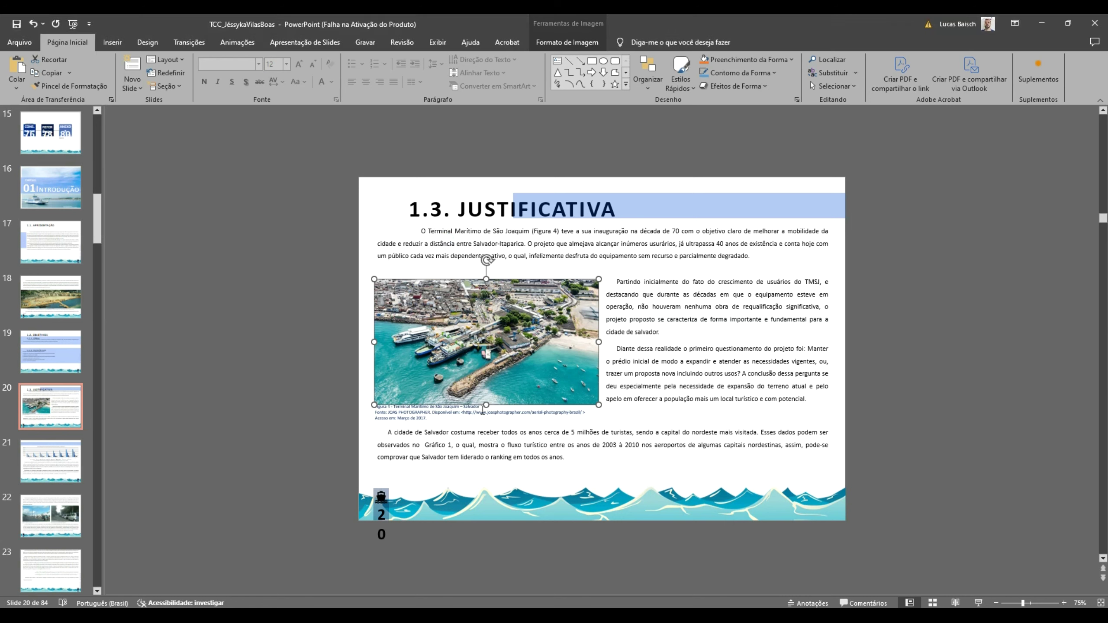
pyautogui.click(482, 410)
pyautogui.hotkey('ctrl', 'c')
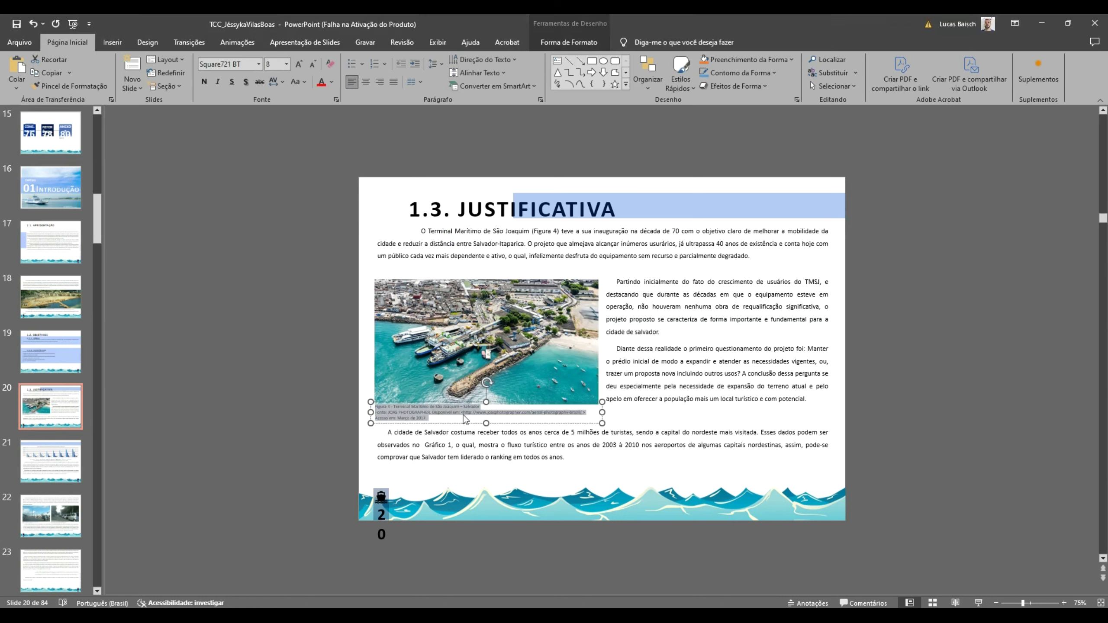
pyautogui.hotkey('alt', 'Tab')
pyautogui.hotkey('ctrl', 'v')
pyautogui.moveTo(492, 322); pyautogui.dragTo(681, 427)
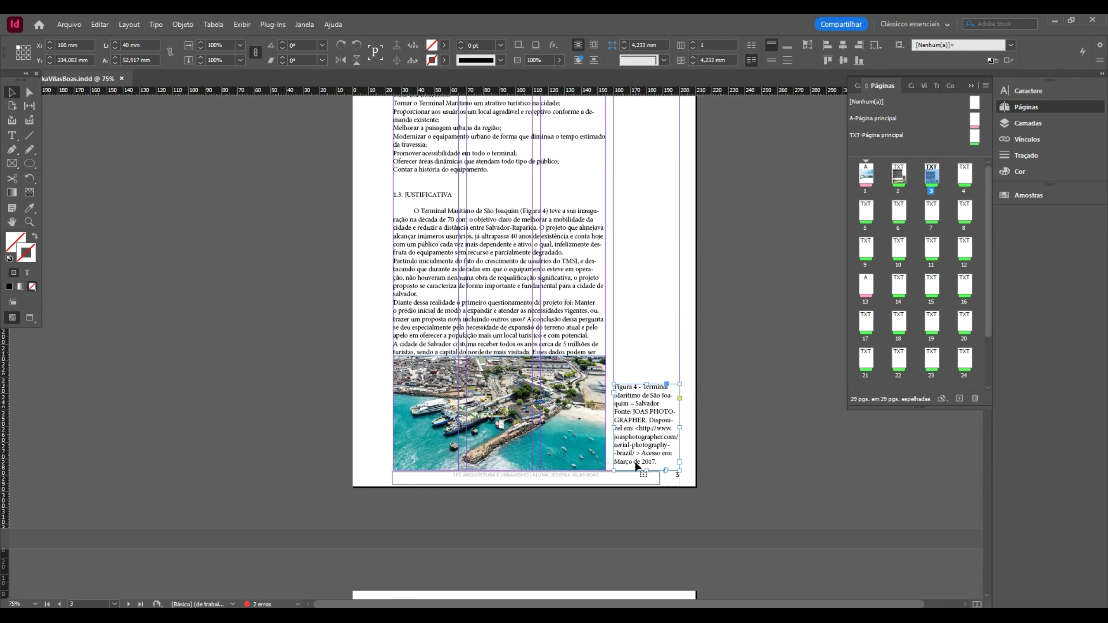
pyautogui.doubleClick(649, 417)
pyautogui.click(649, 416)
pyautogui.click(648, 416)
pyautogui.click(649, 416)
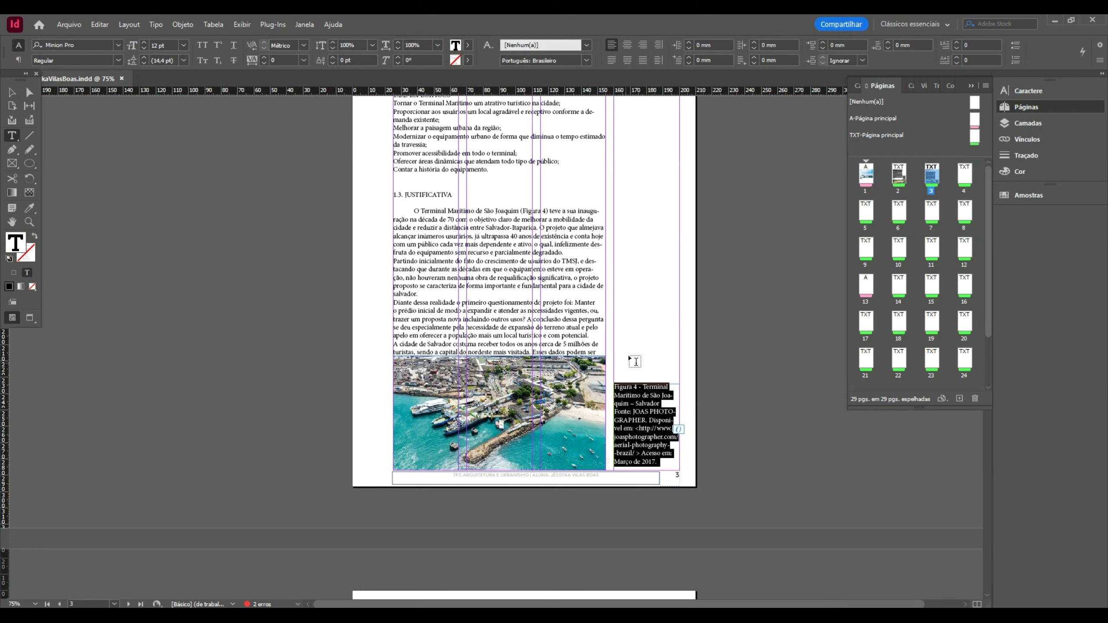
pyautogui.press('Escape')
pyautogui.scroll(-3, 639, 324)
# - Flow the overset body text into a new frame on page 4
pyautogui.click(542, 221)
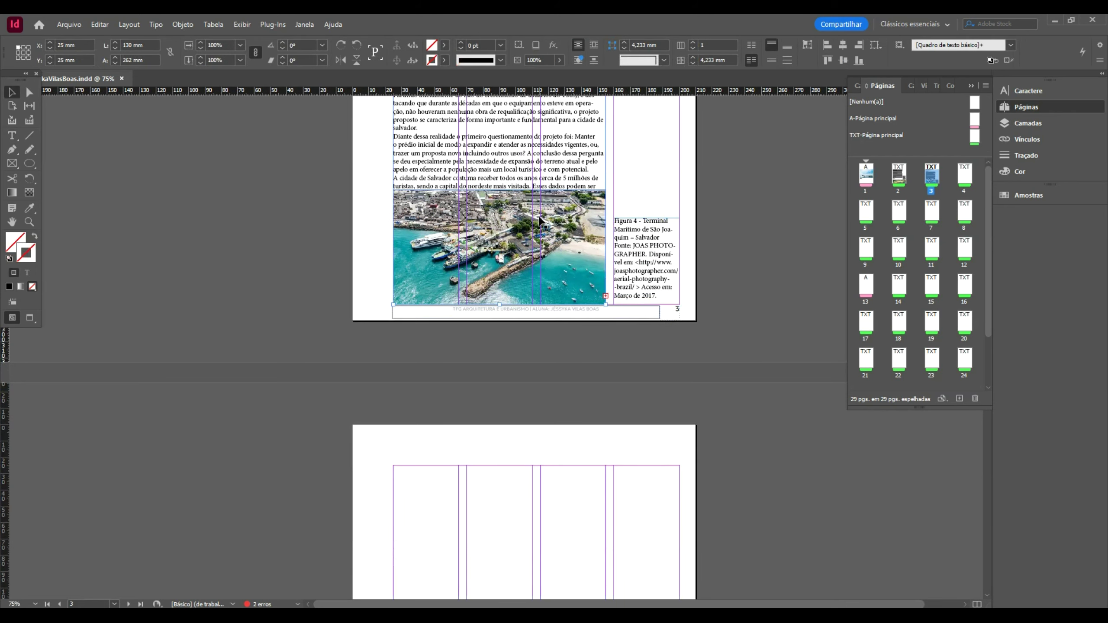
pyautogui.click(608, 183)
pyautogui.scroll(-5, 501, 261)
pyautogui.moveTo(393, 174)
pyautogui.mouseDown()
pyautogui.moveTo(601, 598)
pyautogui.moveTo(599, 434)
pyautogui.moveTo(605, 470)
pyautogui.mouseUp()
pyautogui.scroll(3, 710, 359)
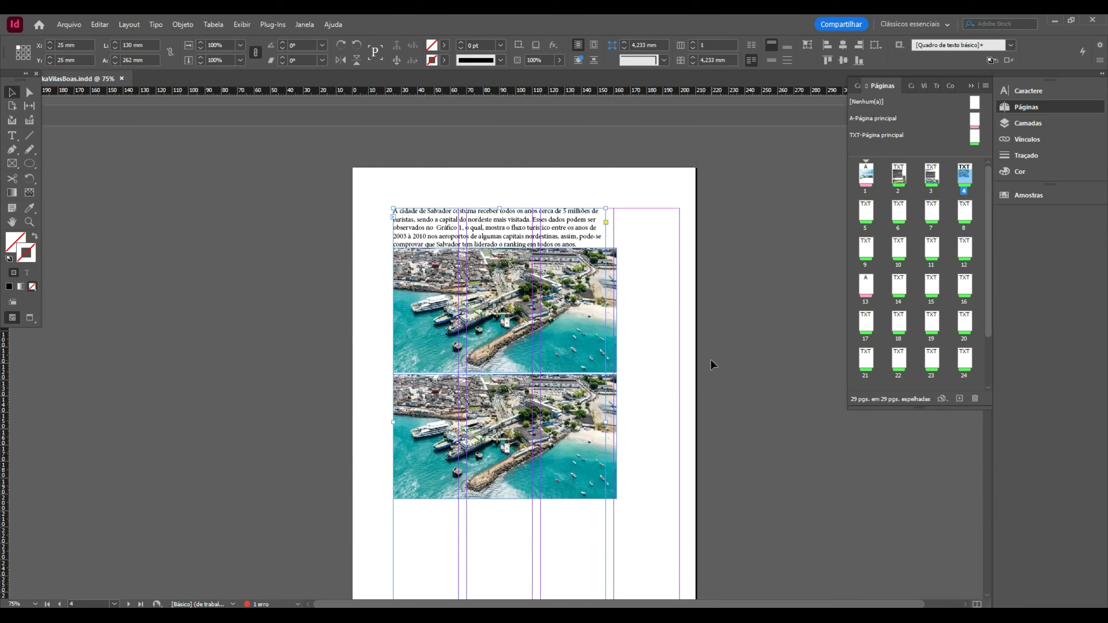
# - Delete the two duplicate harbour photos and scroll back to page 1
pyautogui.click(559, 421)
pyautogui.press('Delete')
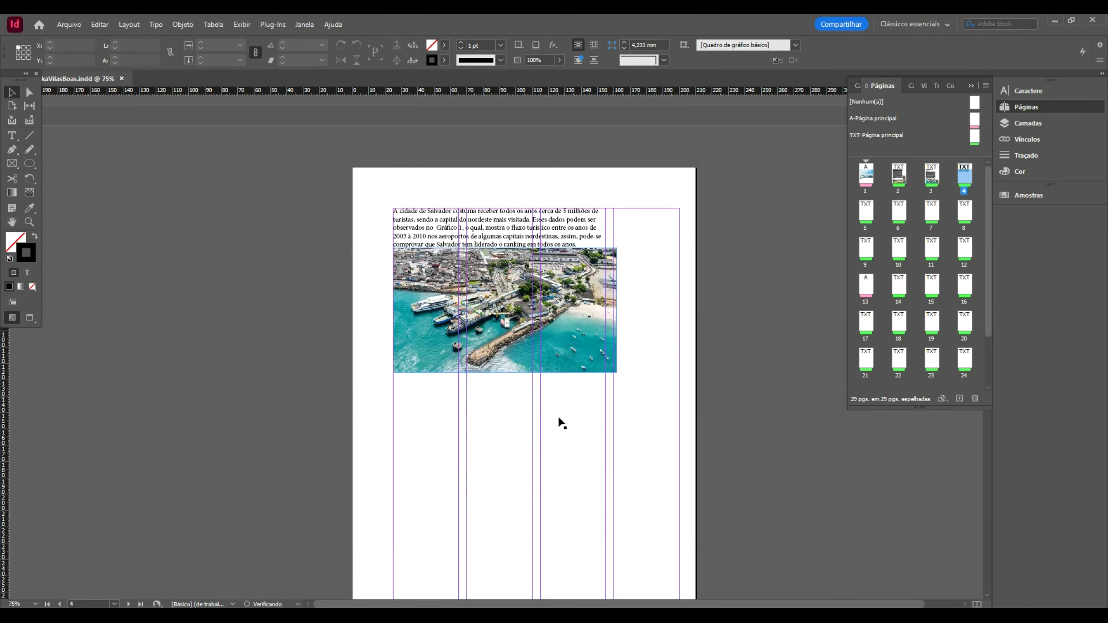
pyautogui.click(570, 322)
pyautogui.press('Delete')
pyautogui.scroll(5, 562, 349)
pyautogui.scroll(15, 565, 351)
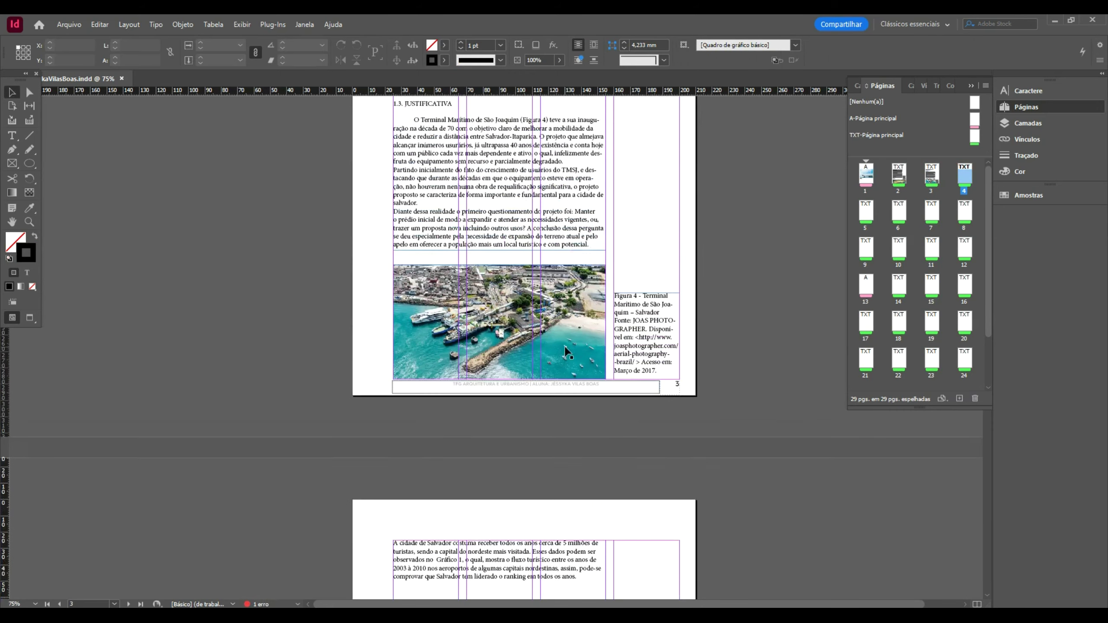
pyautogui.scroll(1, 566, 351)
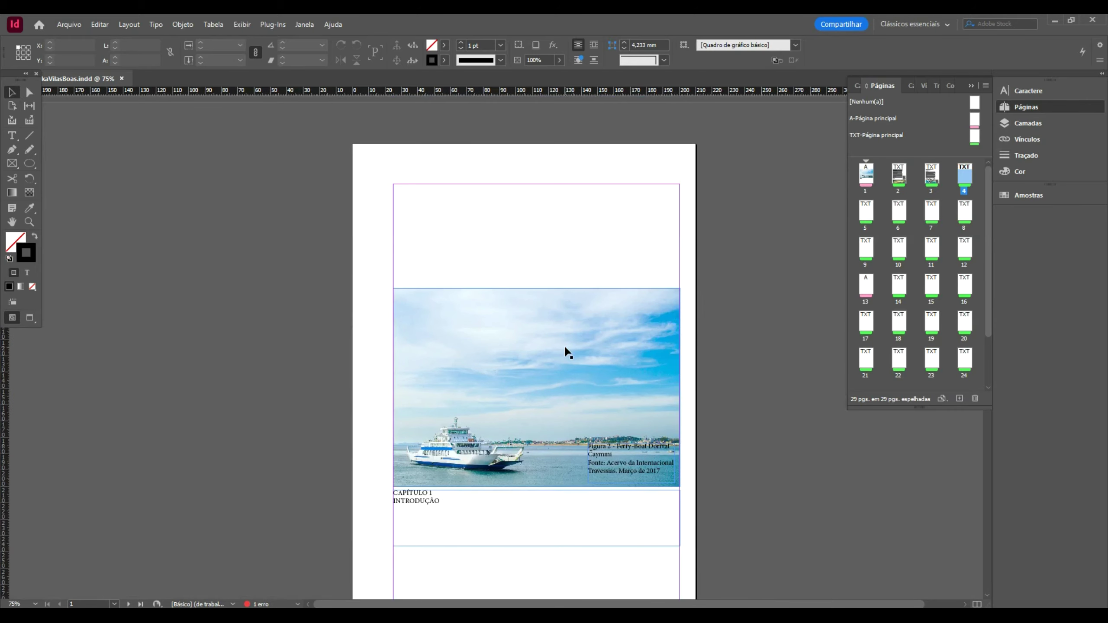
pyautogui.scroll(-4, 565, 351)
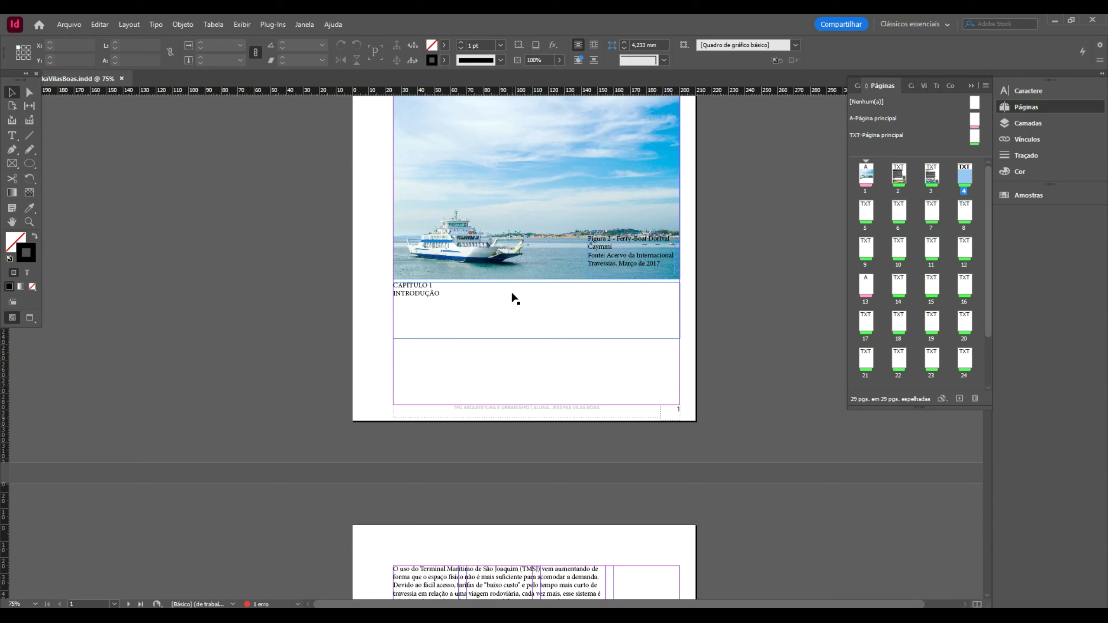
pyautogui.click(449, 309)
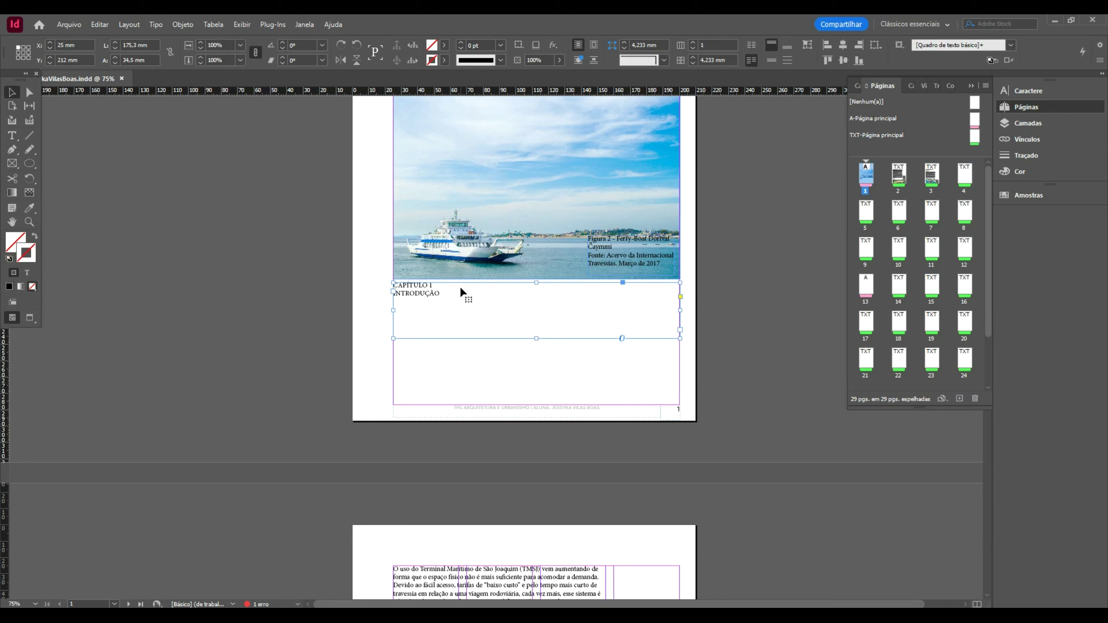
pyautogui.click(607, 254)
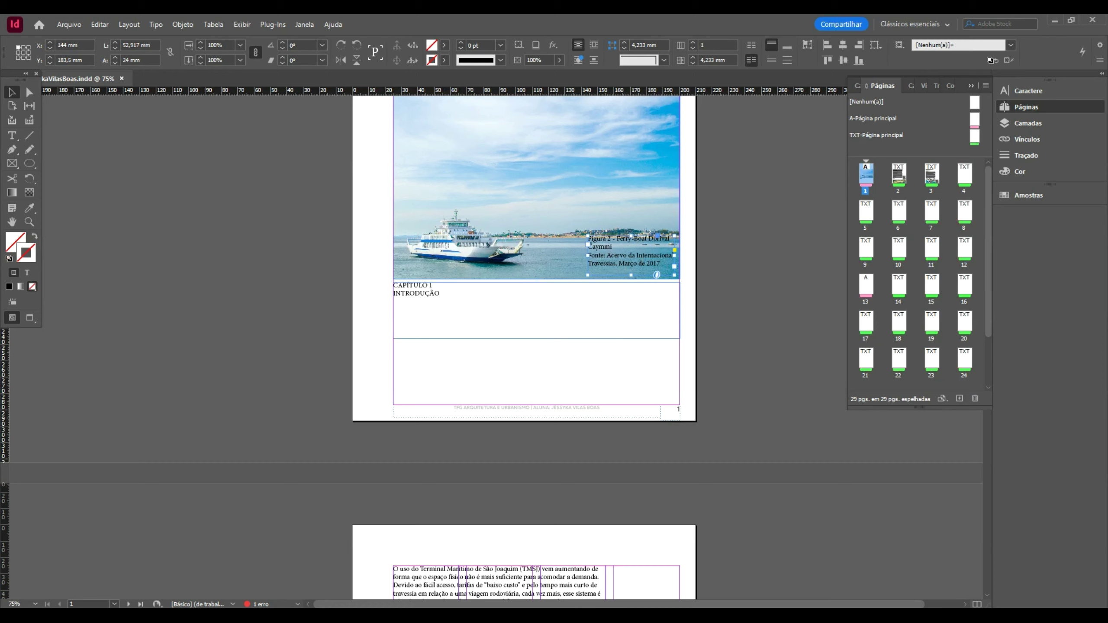
pyautogui.hotkey('alt', 'Tab')
pyautogui.scroll(12, 81, 217)
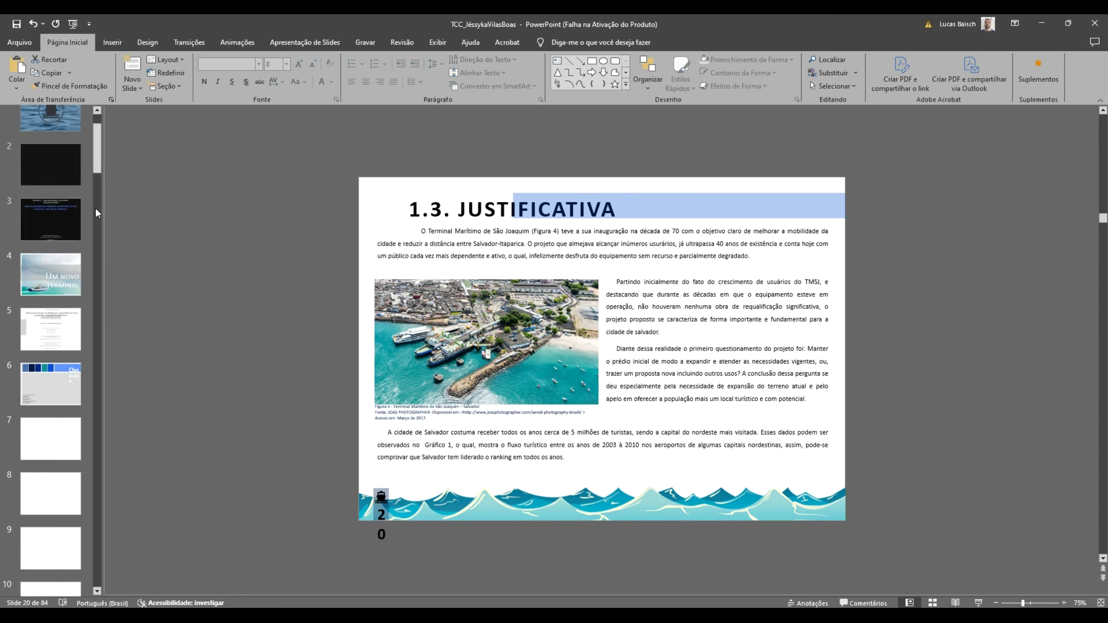
pyautogui.scroll(1, 95, 207)
pyautogui.click(51, 301)
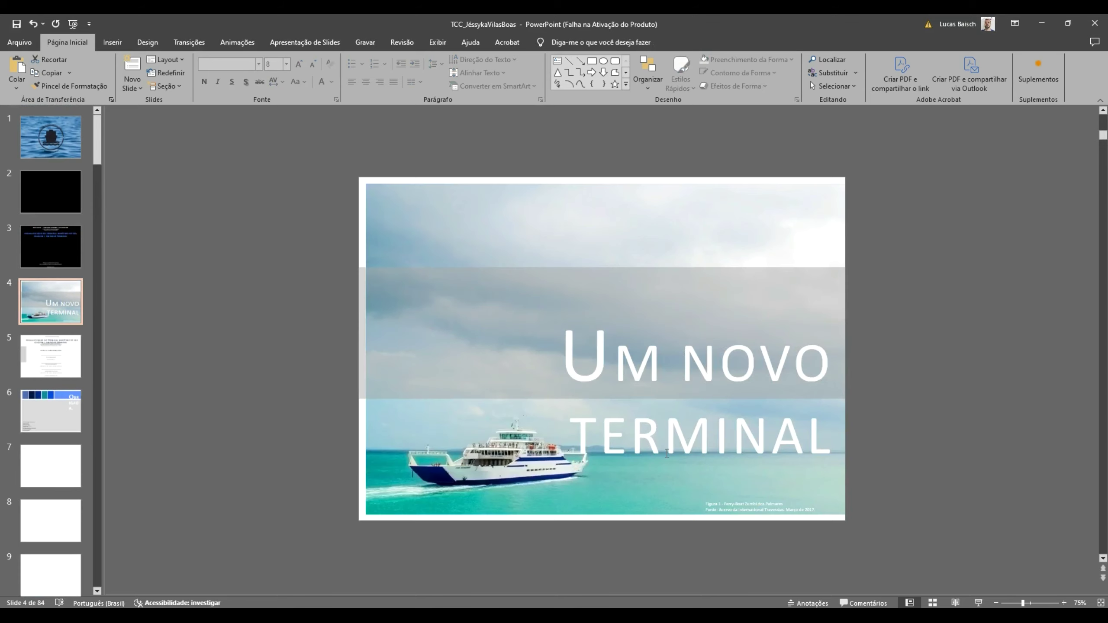
pyautogui.click(726, 491)
pyautogui.hotkey('alt', 'Tab')
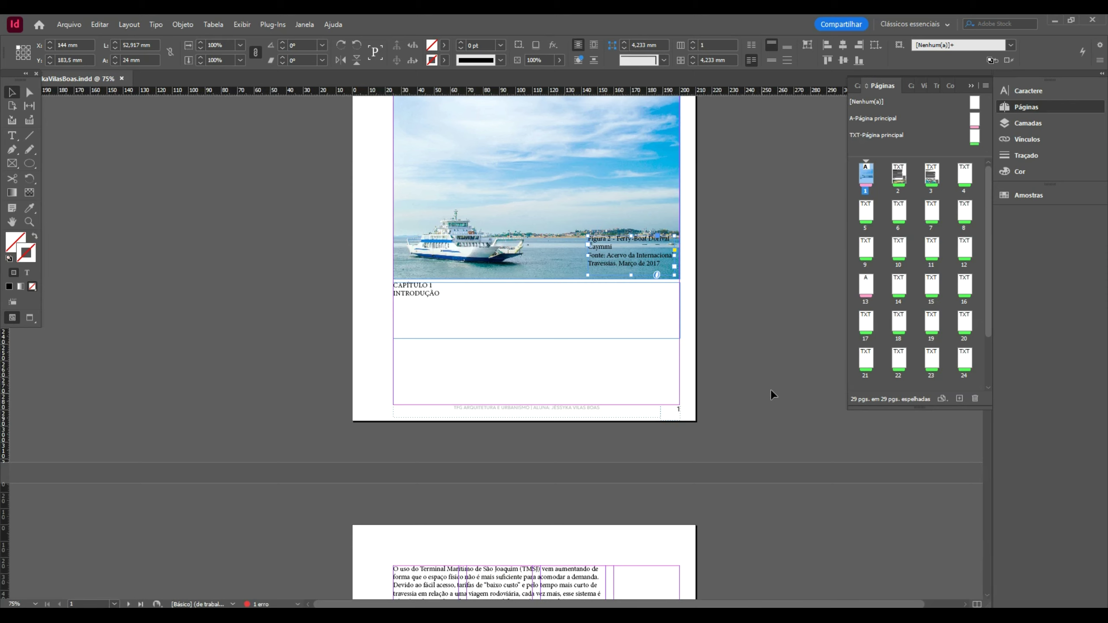
pyautogui.scroll(-5, 758, 241)
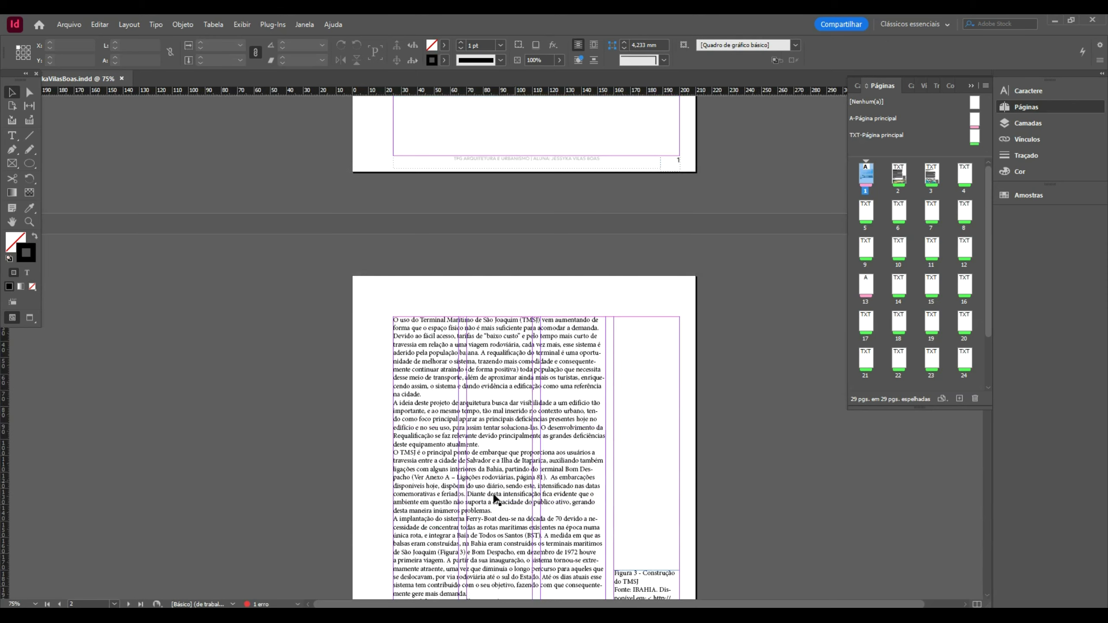
pyautogui.click(440, 380)
pyautogui.scroll(4, 610, 348)
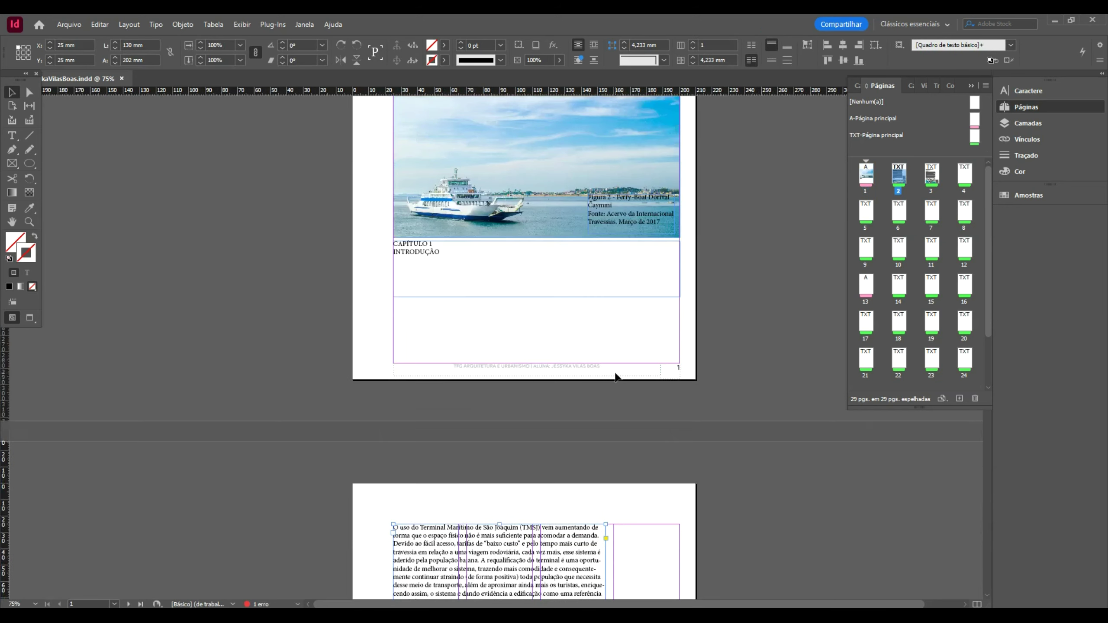
pyautogui.scroll(2, 616, 374)
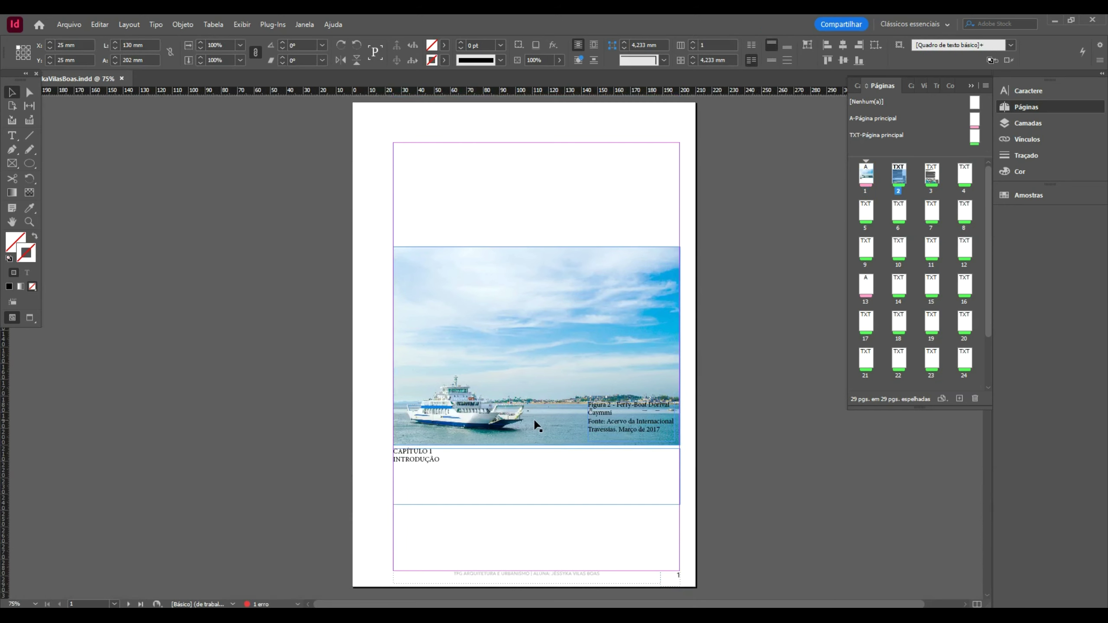
pyautogui.scroll(-1, 463, 415)
pyautogui.doubleClick(463, 416)
# - Select the whole chapter heading and start a new character style from it
pyautogui.hotkey('ctrl', 'a')
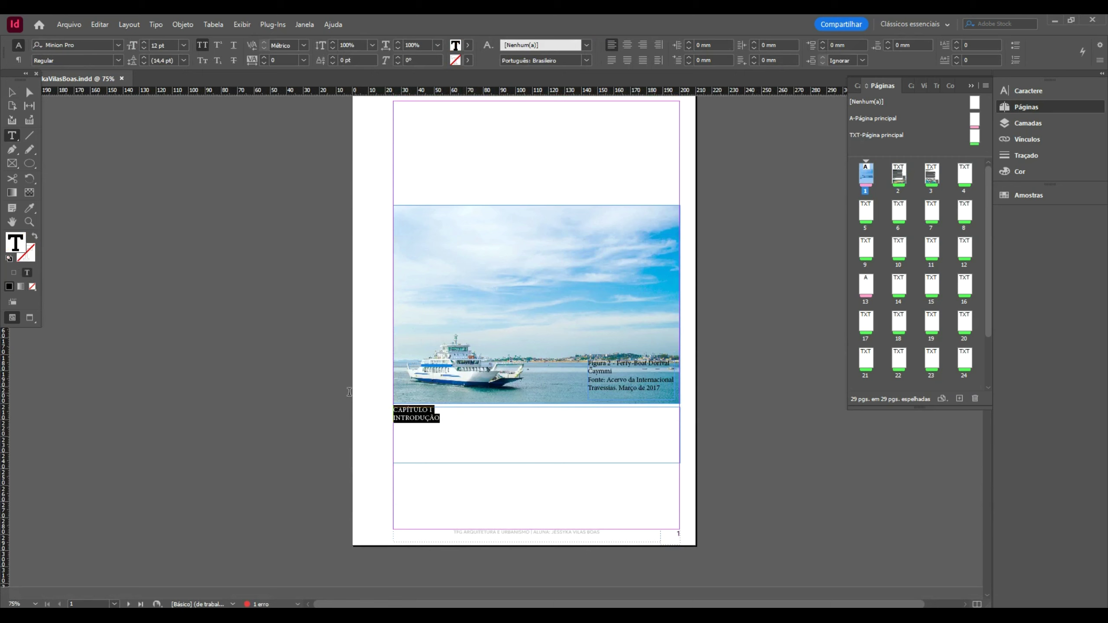
pyautogui.click(587, 45)
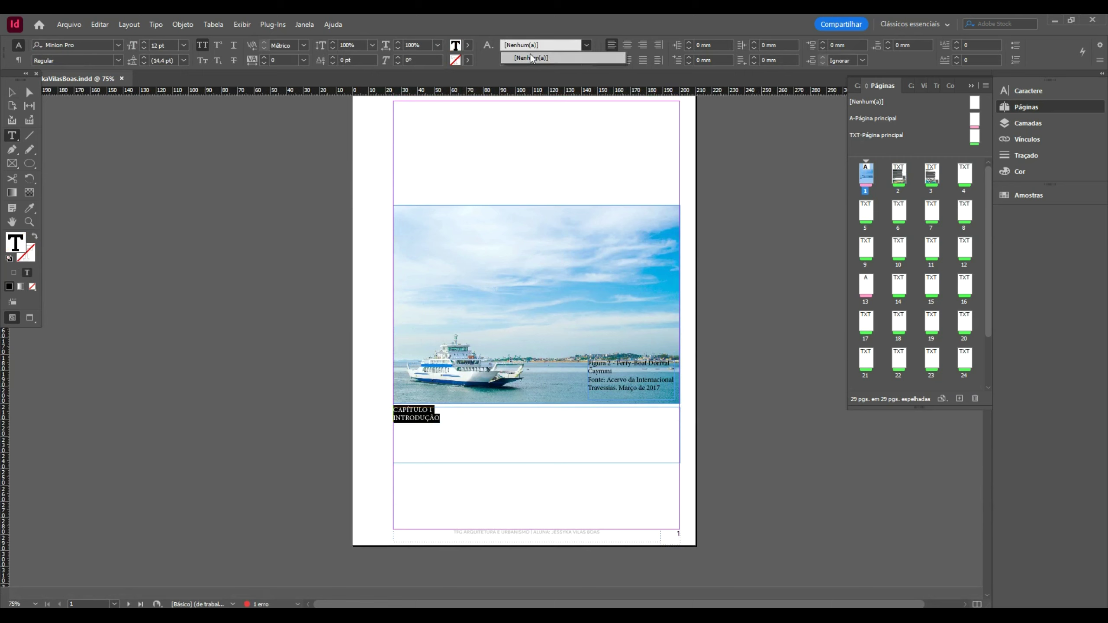
pyautogui.click(487, 46)
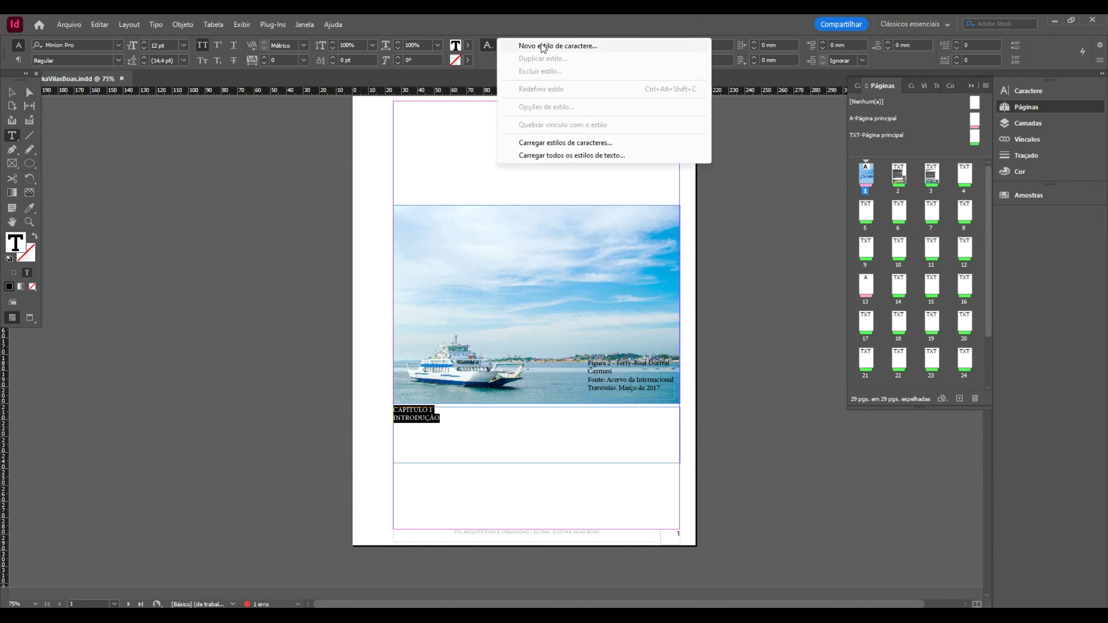
pyautogui.click(496, 45)
pyautogui.click(497, 44)
pyautogui.click(569, 45)
pyautogui.moveTo(763, 131); pyautogui.dragTo(651, 118)
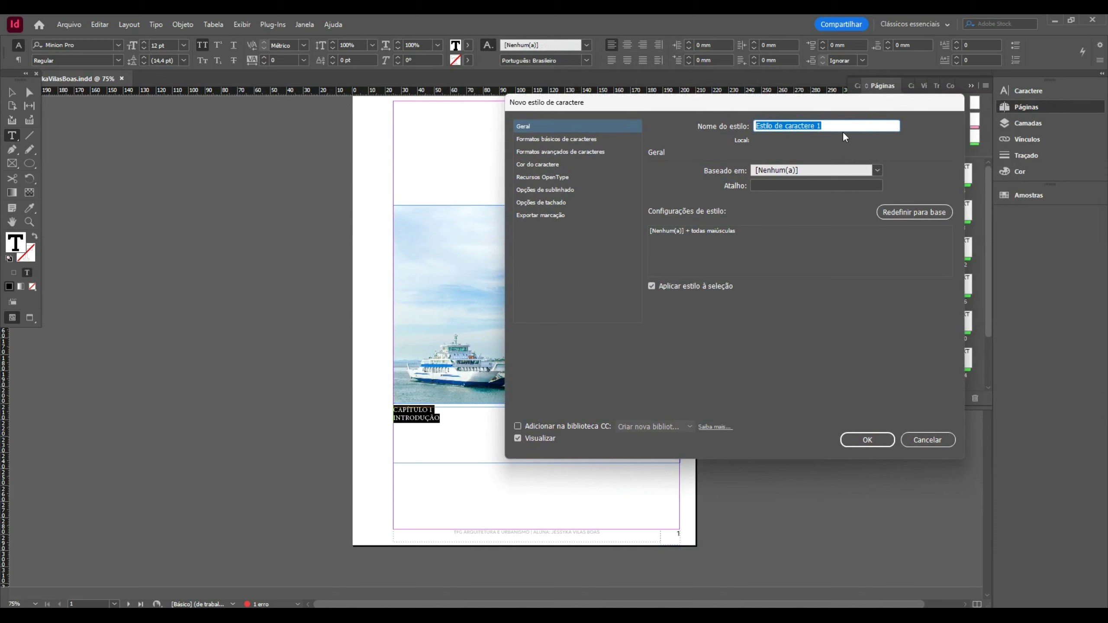
# - Name the new character style 'Capítulo', correcting the mistyped name
pyautogui.write('cPÍTULO')
pyautogui.doubleClick(788, 126)
pyautogui.write('Capítulo')
pyautogui.press('Tab')
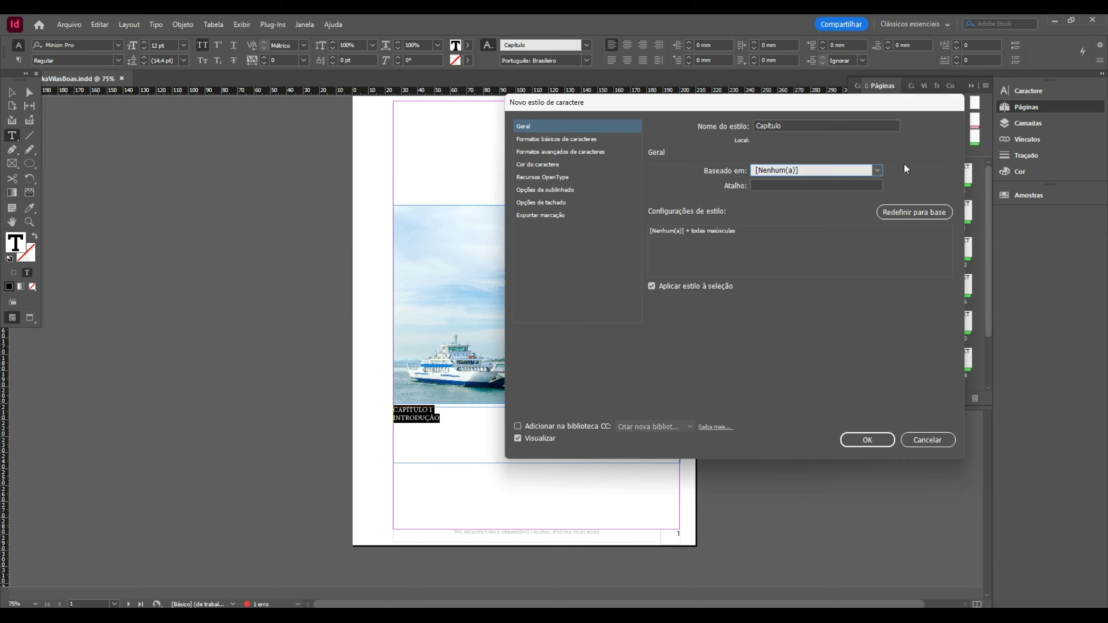
pyautogui.click(788, 185)
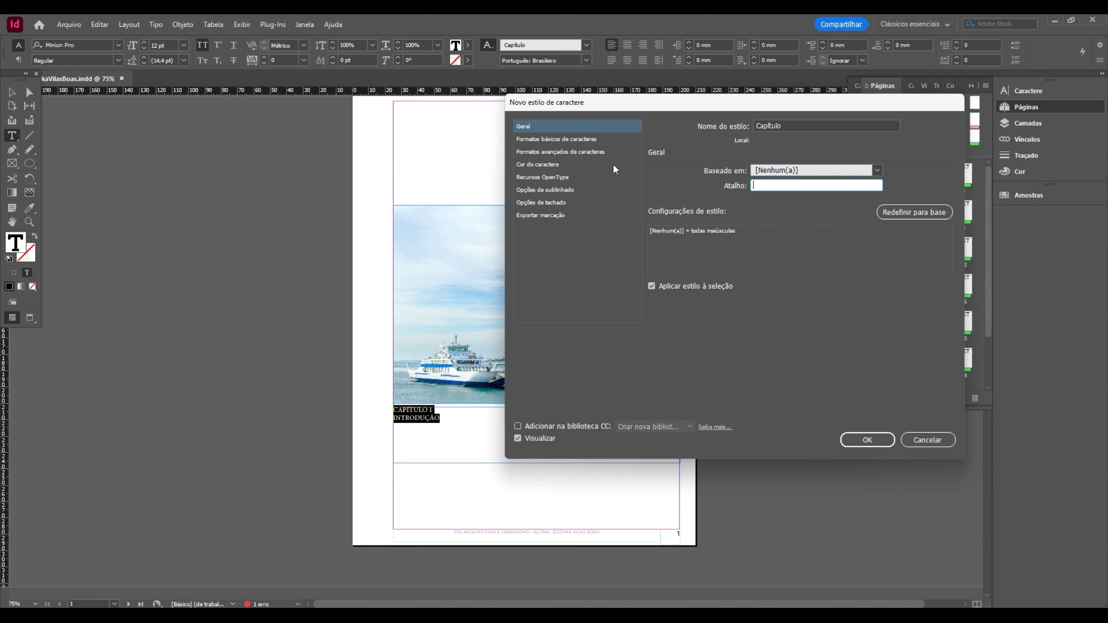
pyautogui.click(592, 139)
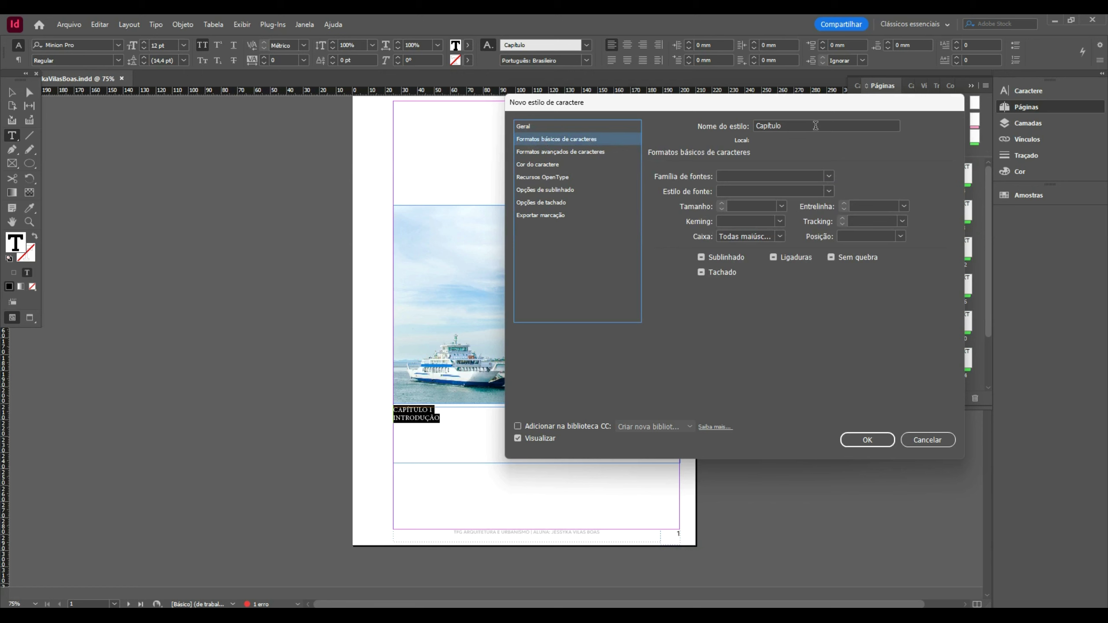
# - Set the Capítulo style's font to Fira Sans ExtraBold at 48 pt
pyautogui.click(829, 176)
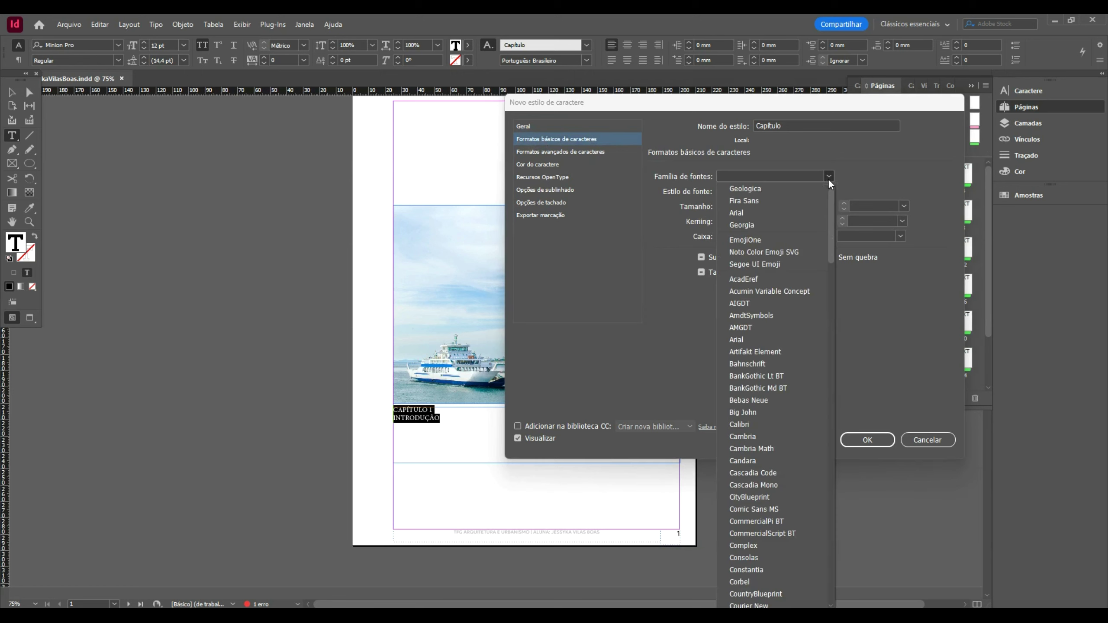
pyautogui.click(766, 197)
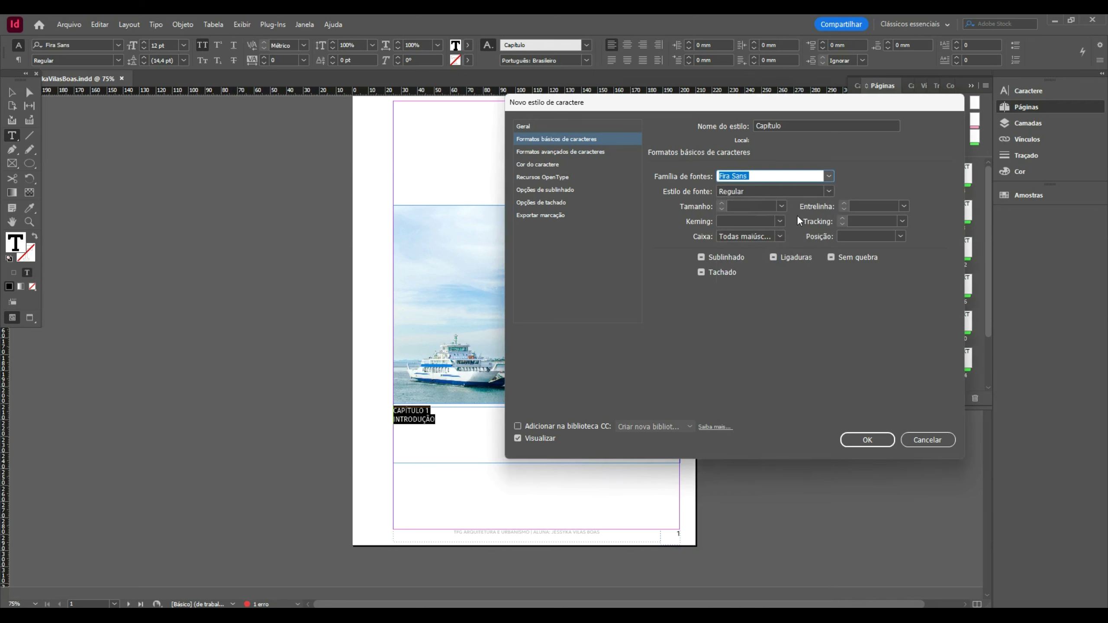
pyautogui.click(829, 191)
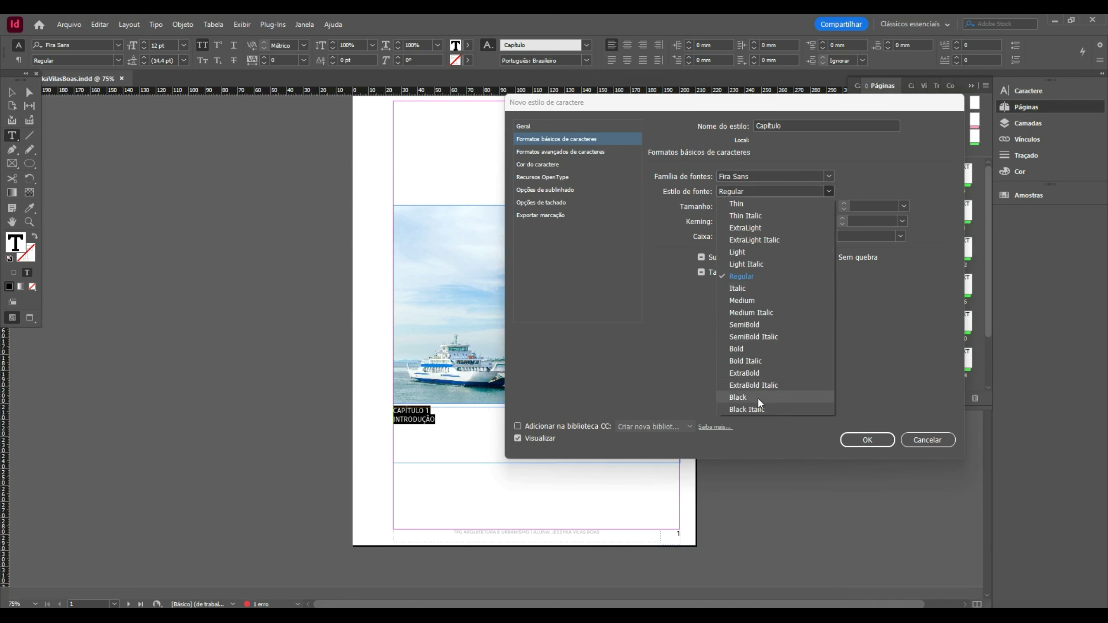
pyautogui.click(760, 374)
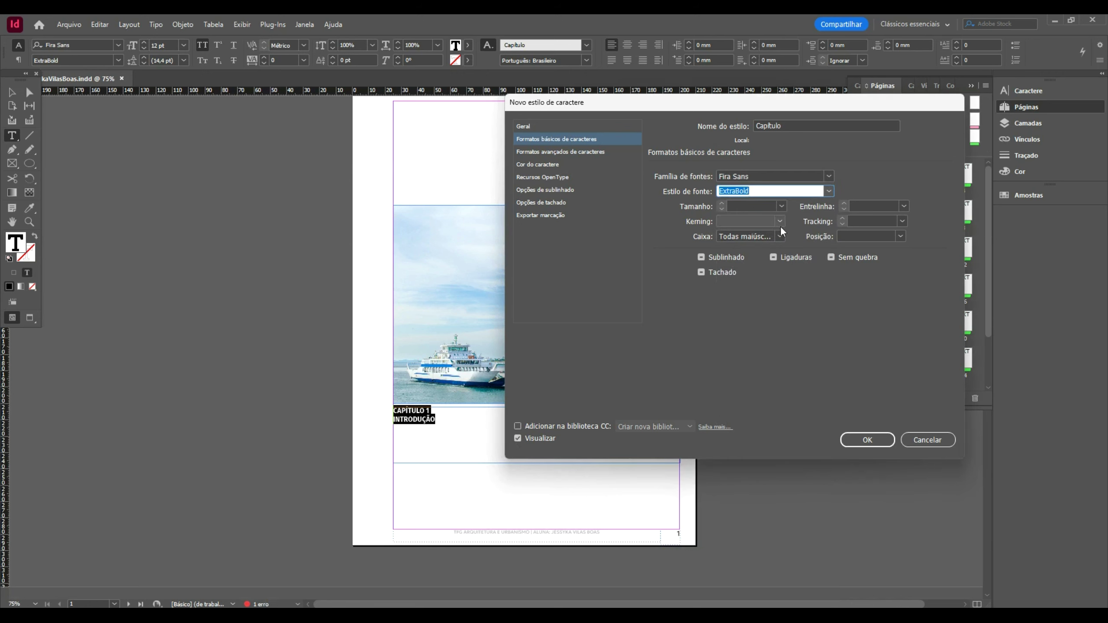
pyautogui.click(781, 206)
pyautogui.click(764, 315)
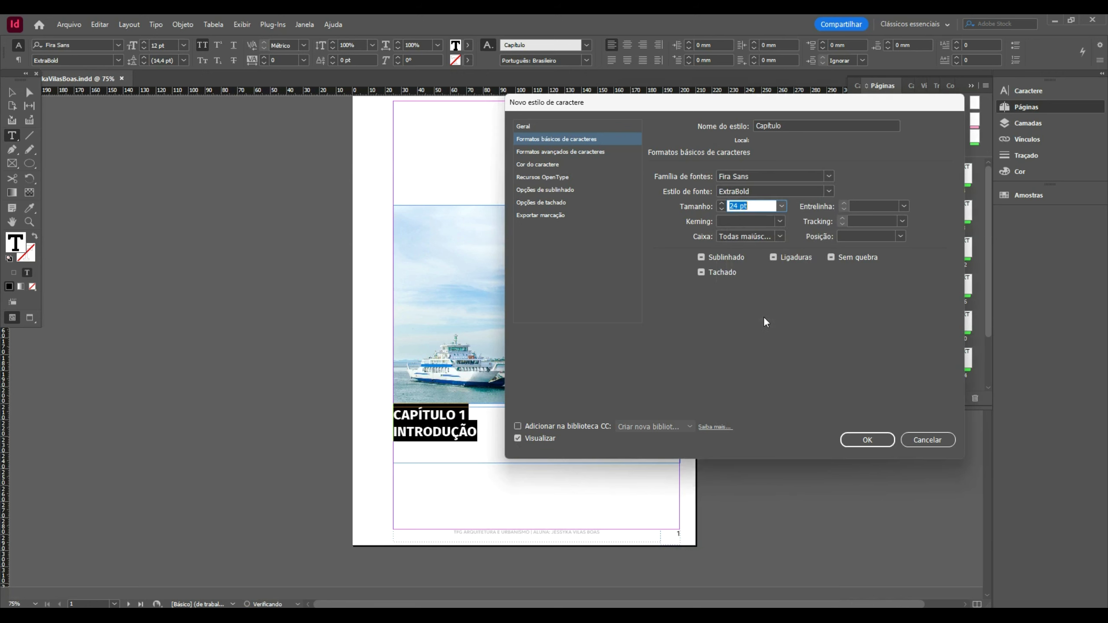
pyautogui.click(781, 207)
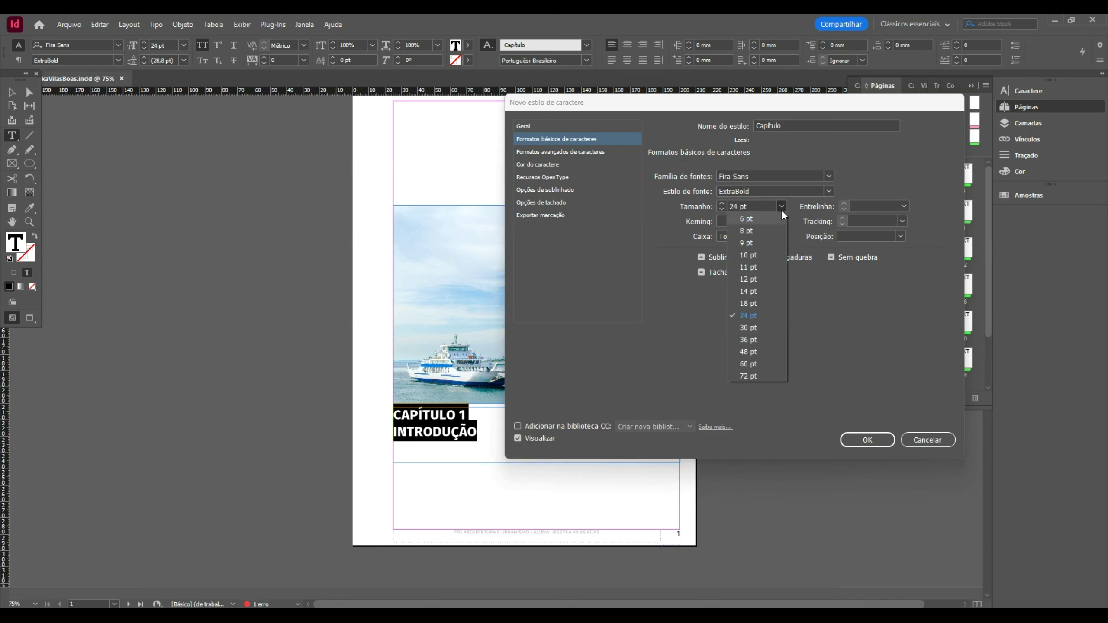
pyautogui.click(767, 351)
# - Give the Capítulo style 48 pt leading and 0 tracking
pyautogui.moveTo(689, 105); pyautogui.dragTo(828, 91)
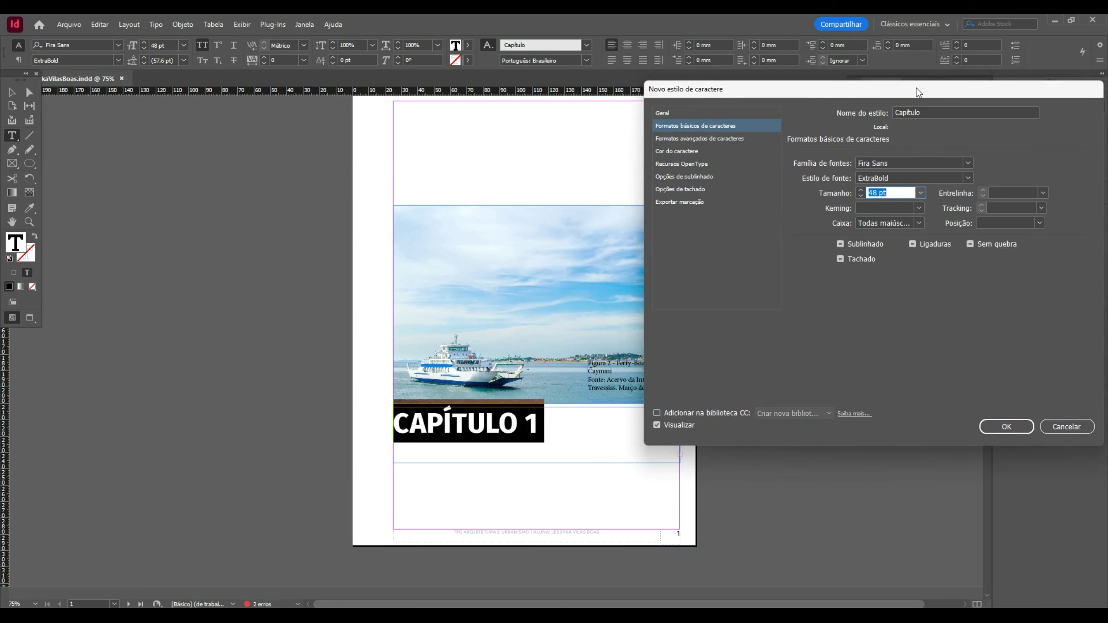
pyautogui.moveTo(916, 88); pyautogui.dragTo(768, 65)
pyautogui.click(895, 169)
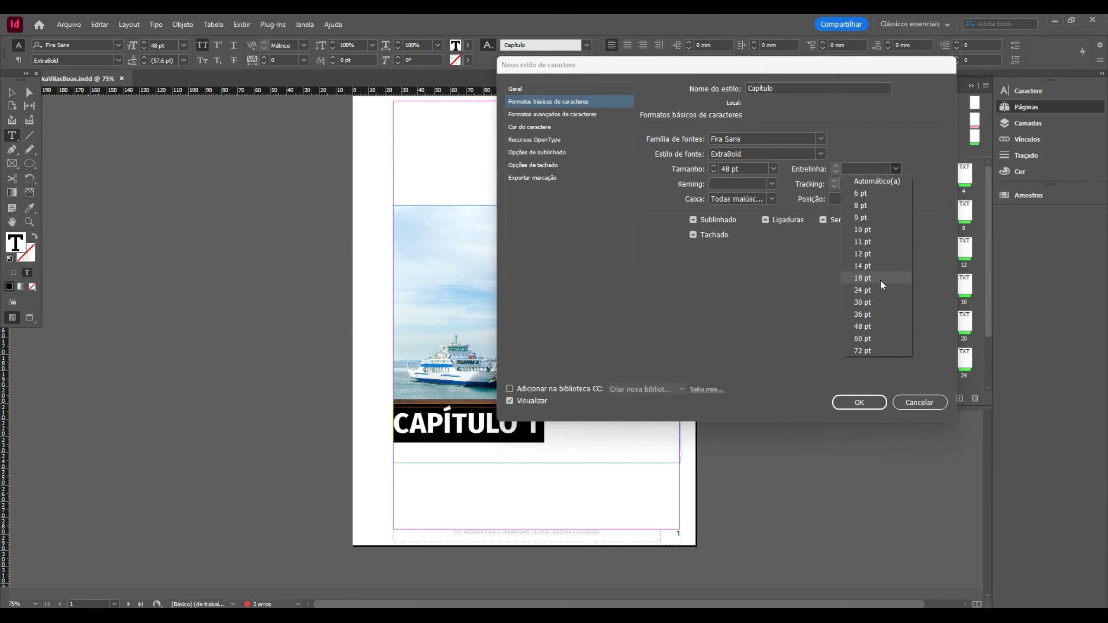
pyautogui.click(879, 326)
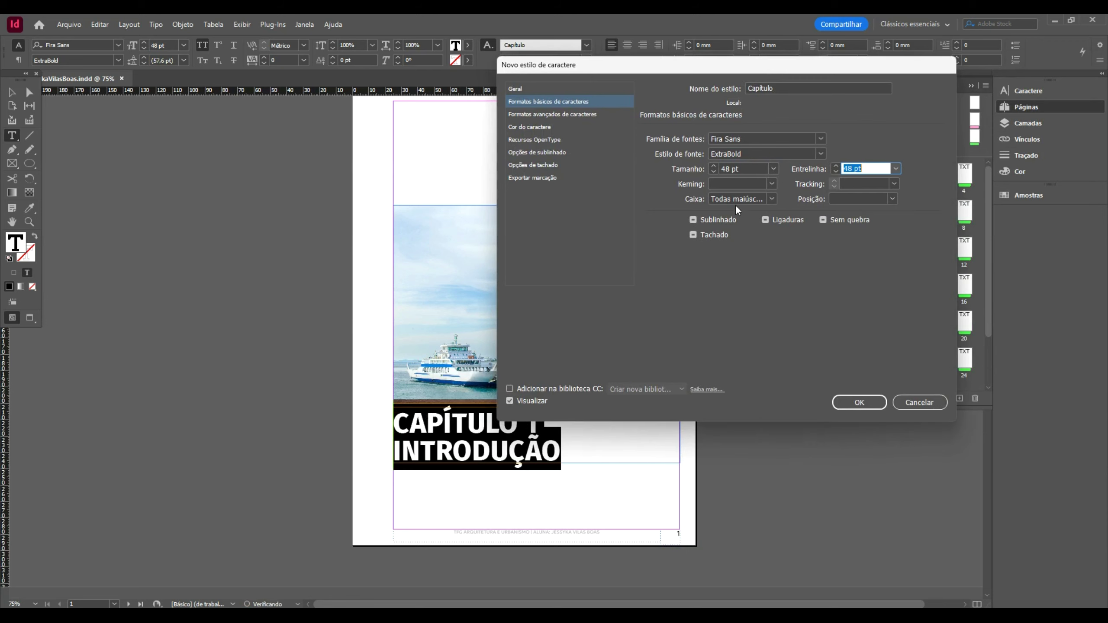
pyautogui.click(894, 184)
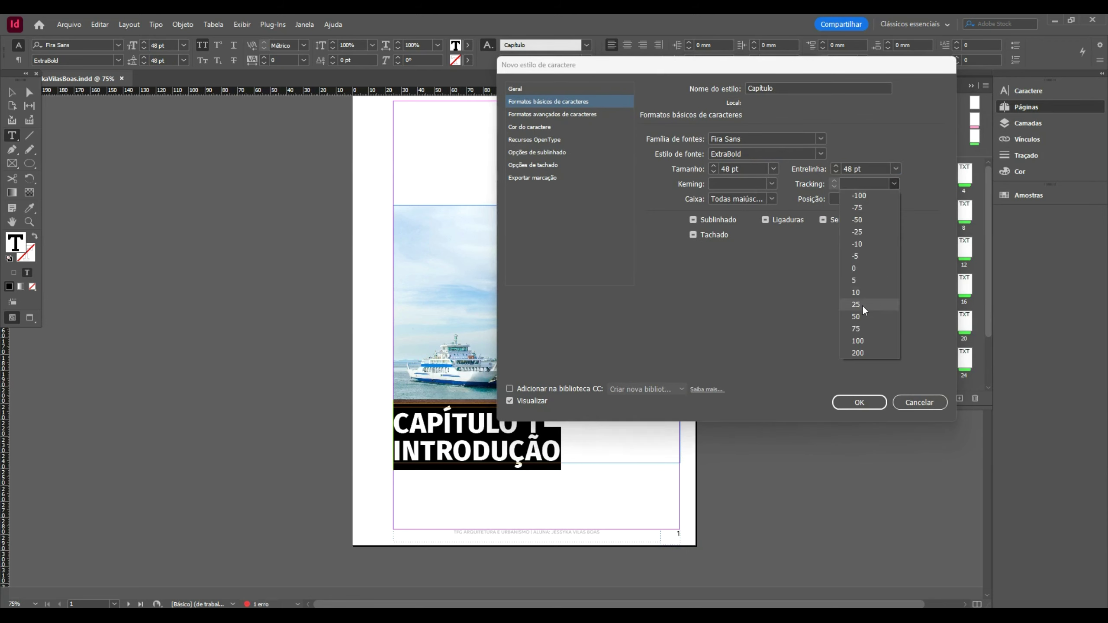
pyautogui.click(868, 269)
pyautogui.click(894, 184)
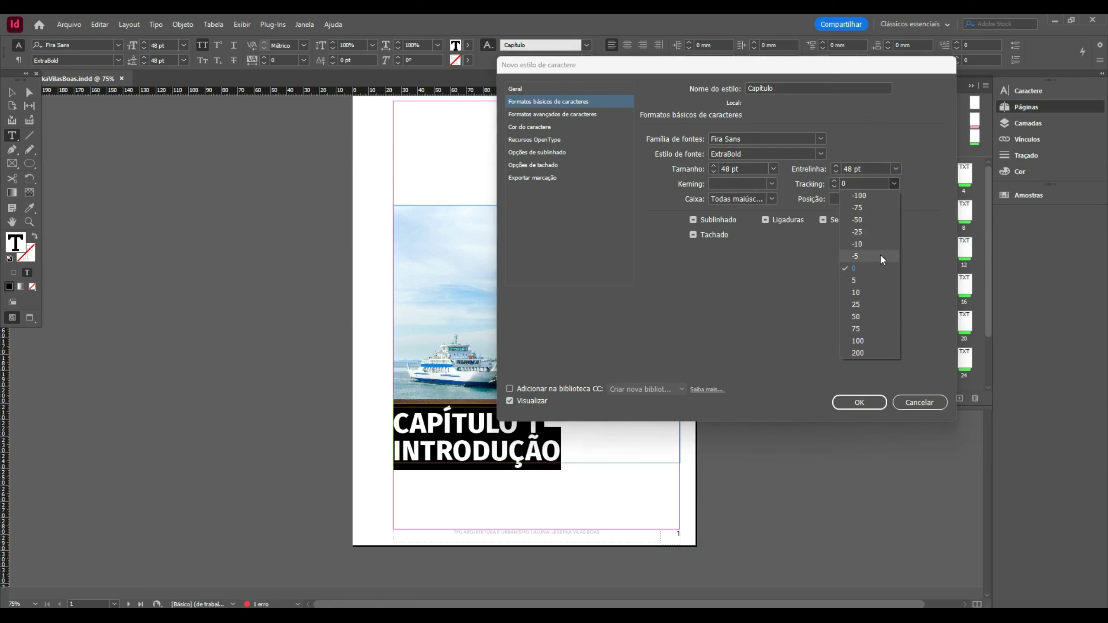
pyautogui.click(871, 317)
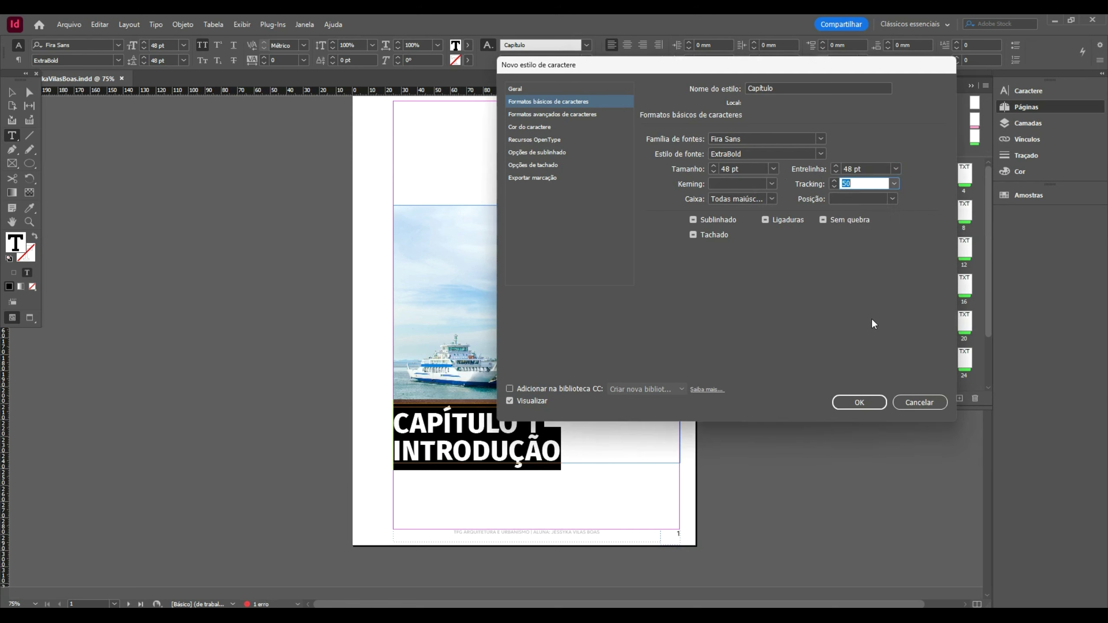
pyautogui.click(893, 183)
pyautogui.click(869, 268)
pyautogui.click(547, 115)
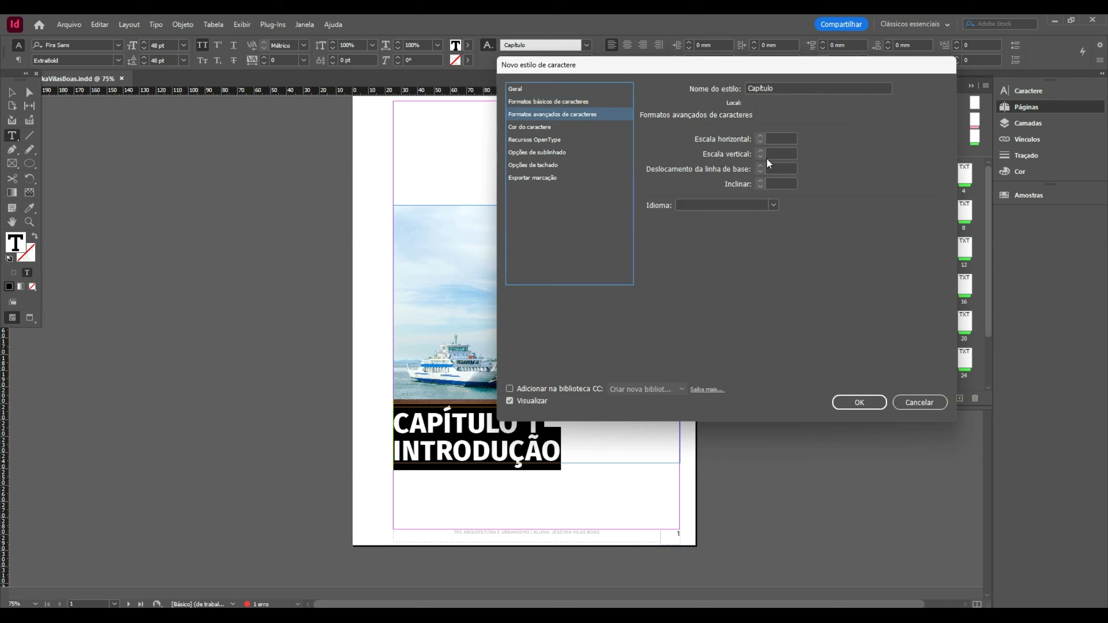
# - Set the Capítulo style's language to Português: Brasileiro and create the style
pyautogui.click(772, 204)
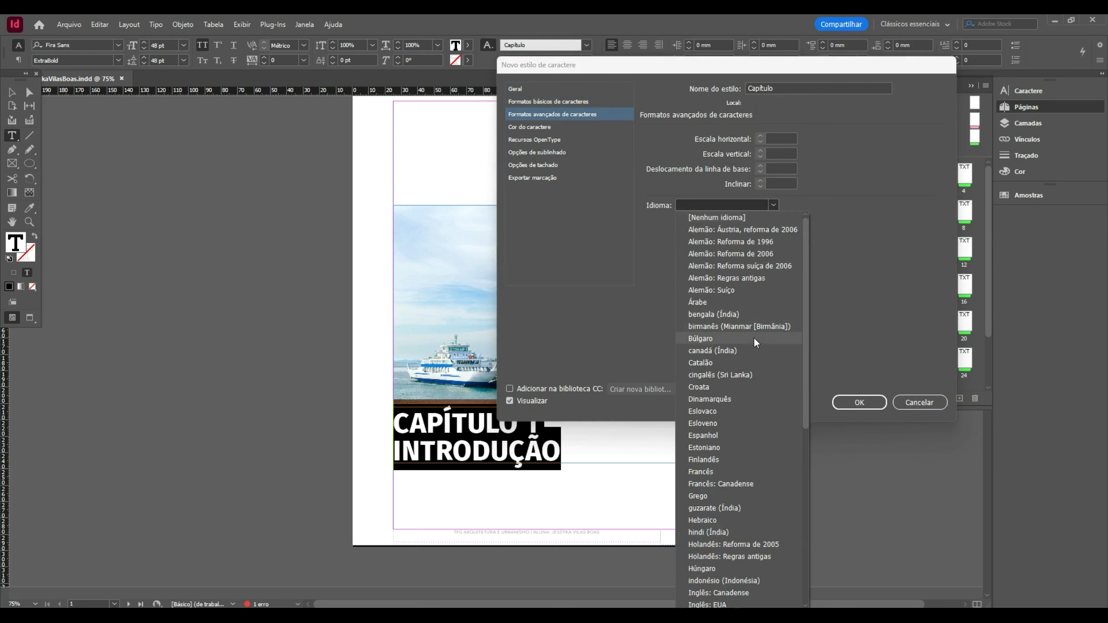
pyautogui.scroll(-6, 756, 343)
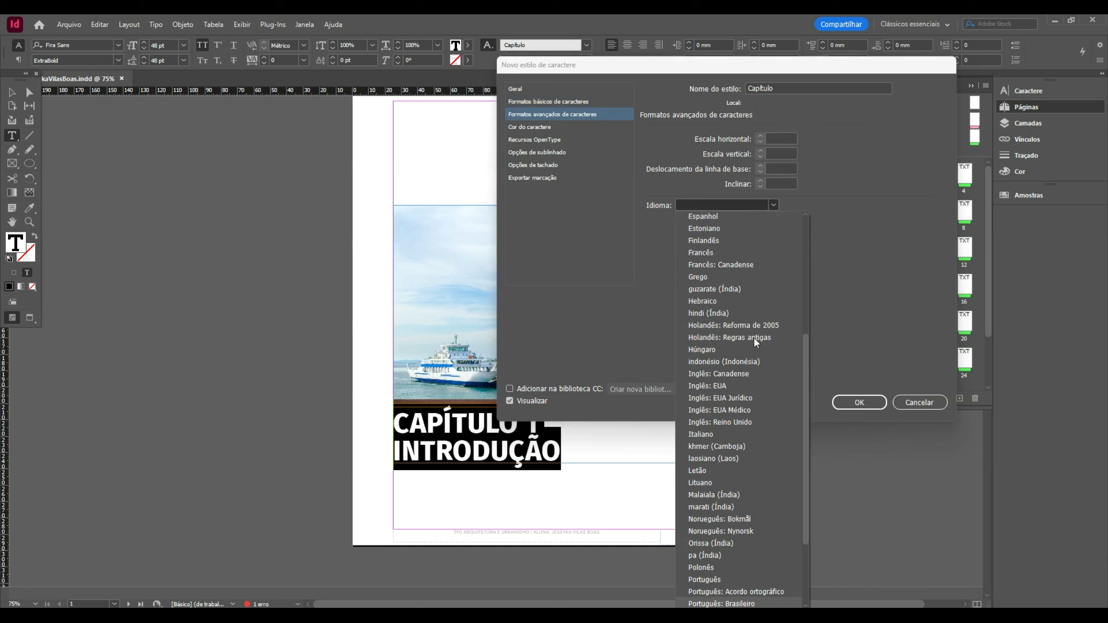
pyautogui.click(760, 595)
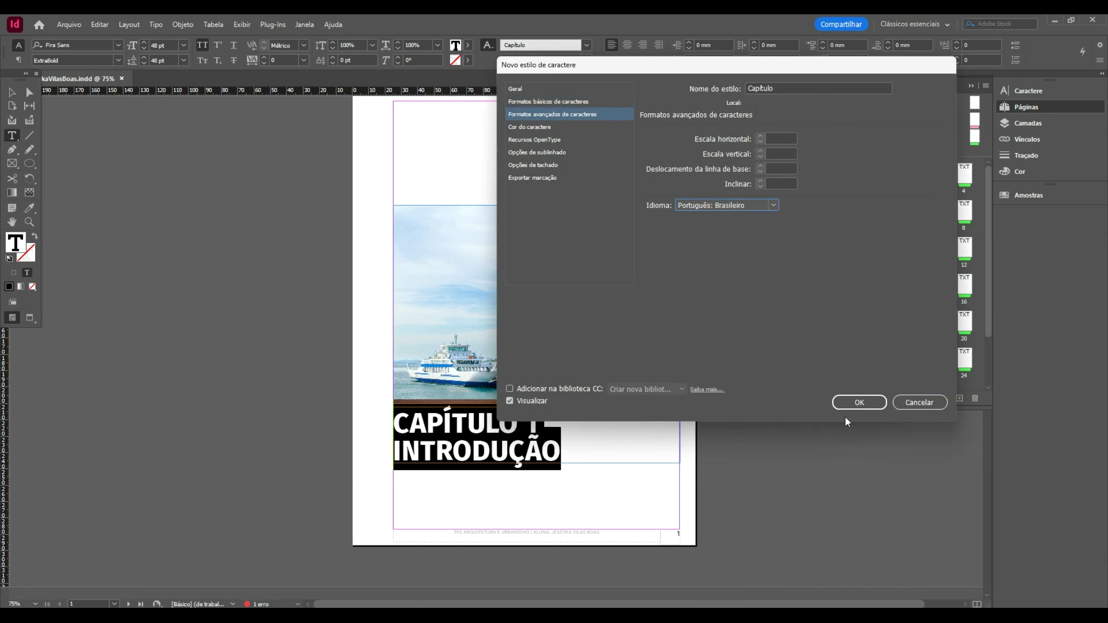
pyautogui.click(858, 402)
# - Stretch the chapter heading frame down to 44 mm tall
pyautogui.click(11, 92)
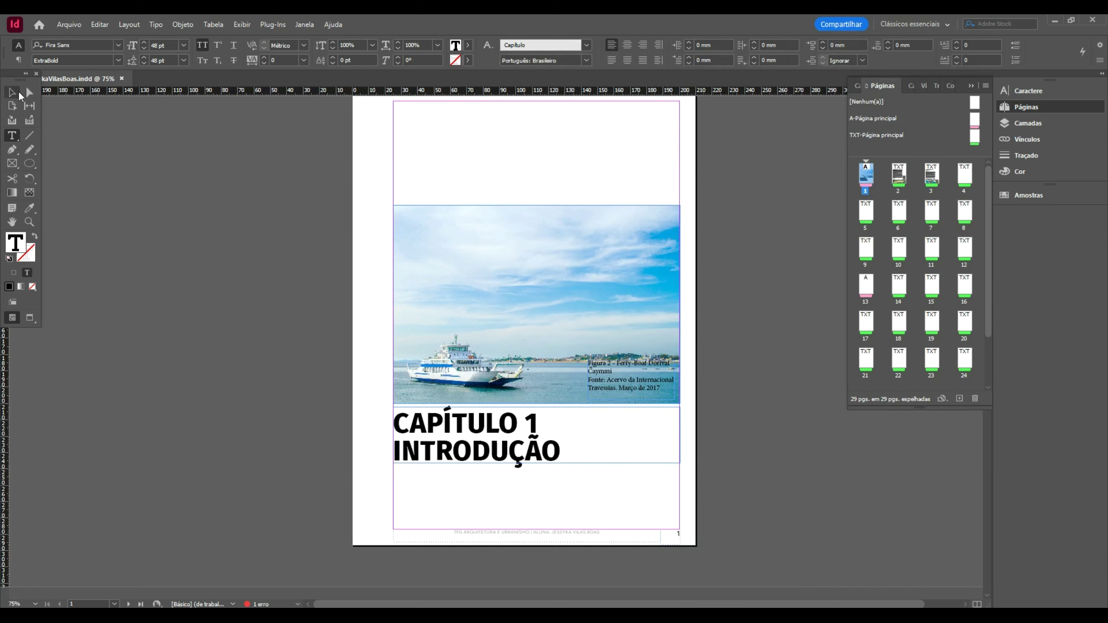
pyautogui.moveTo(538, 463); pyautogui.dragTo(540, 478)
pyautogui.doubleClick(559, 444)
pyautogui.press('Escape')
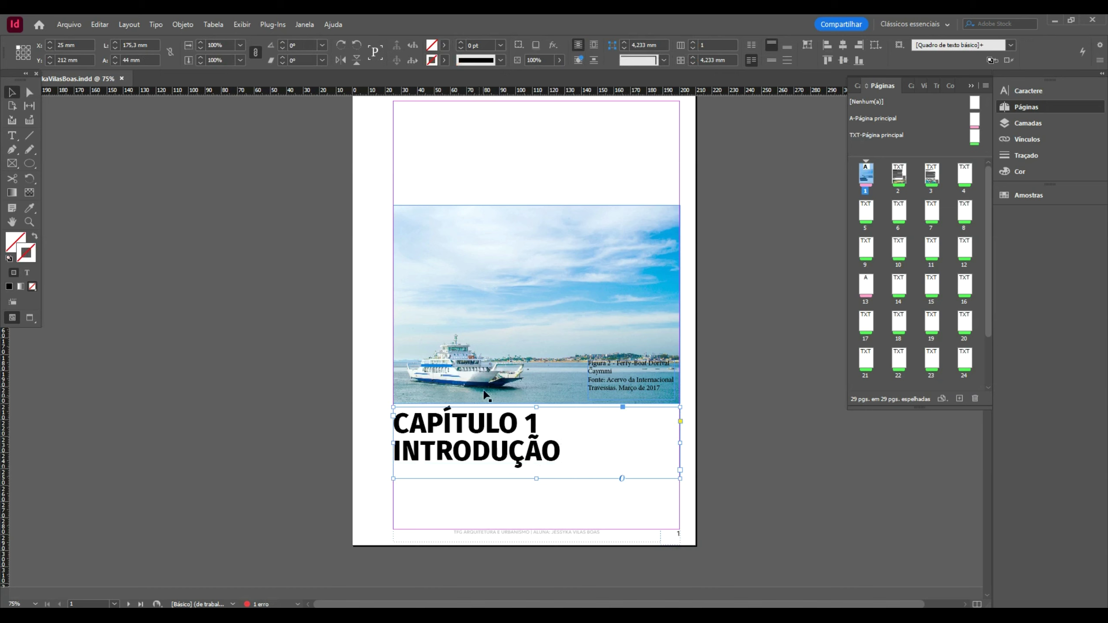
# - Reset the heading to [None], reapply the Capítulo style, then select both heading lines
pyautogui.doubleClick(565, 442)
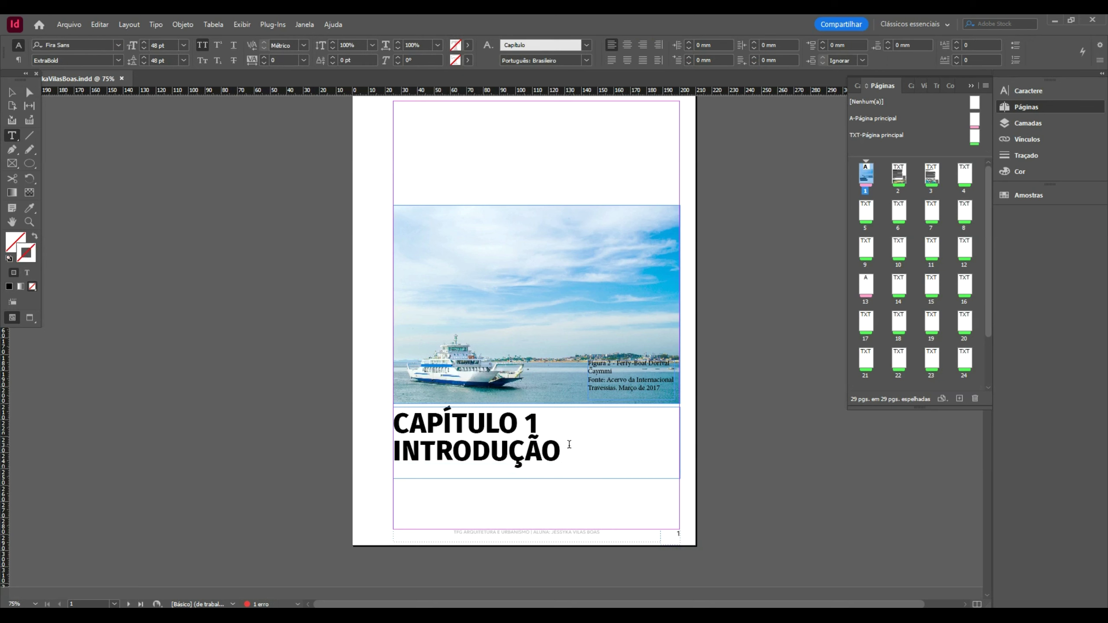
pyautogui.hotkey('ctrl', 'a')
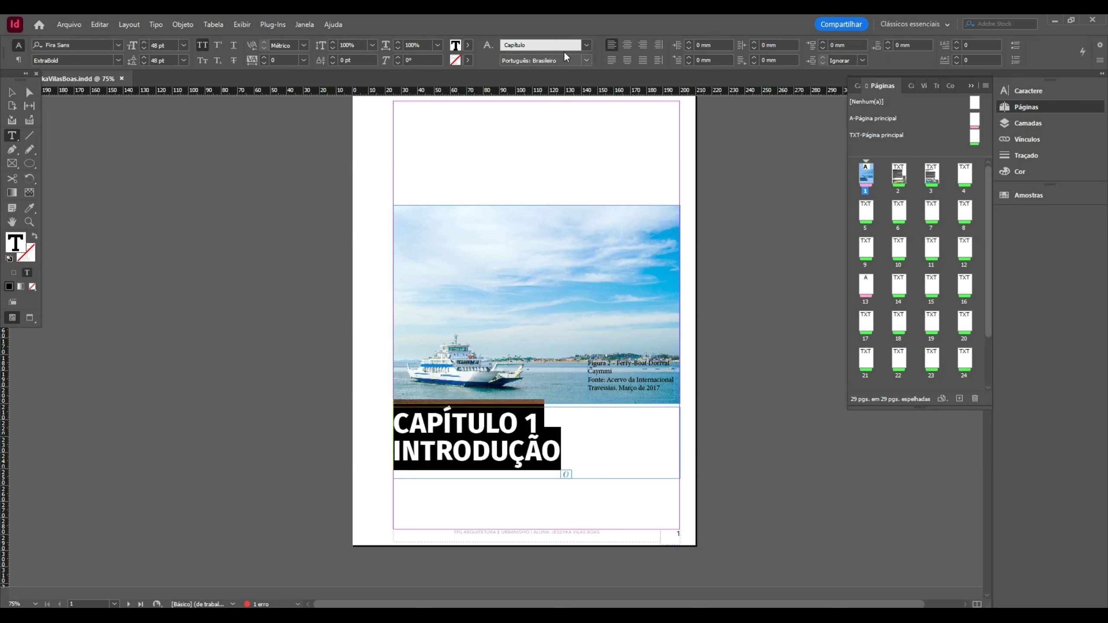
pyautogui.click(587, 45)
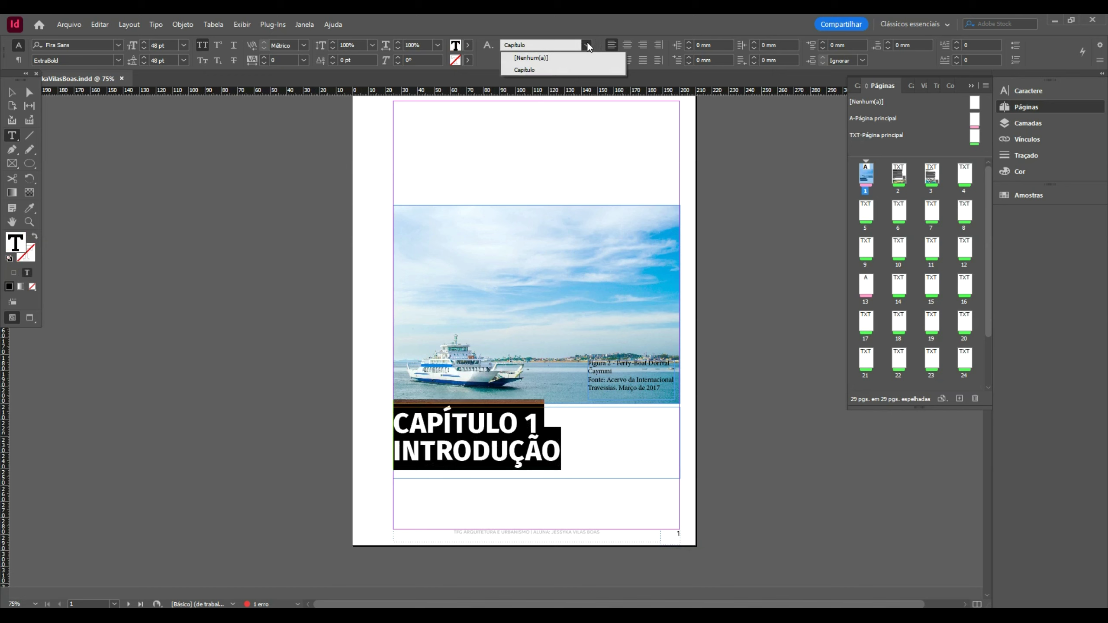
pyautogui.click(549, 59)
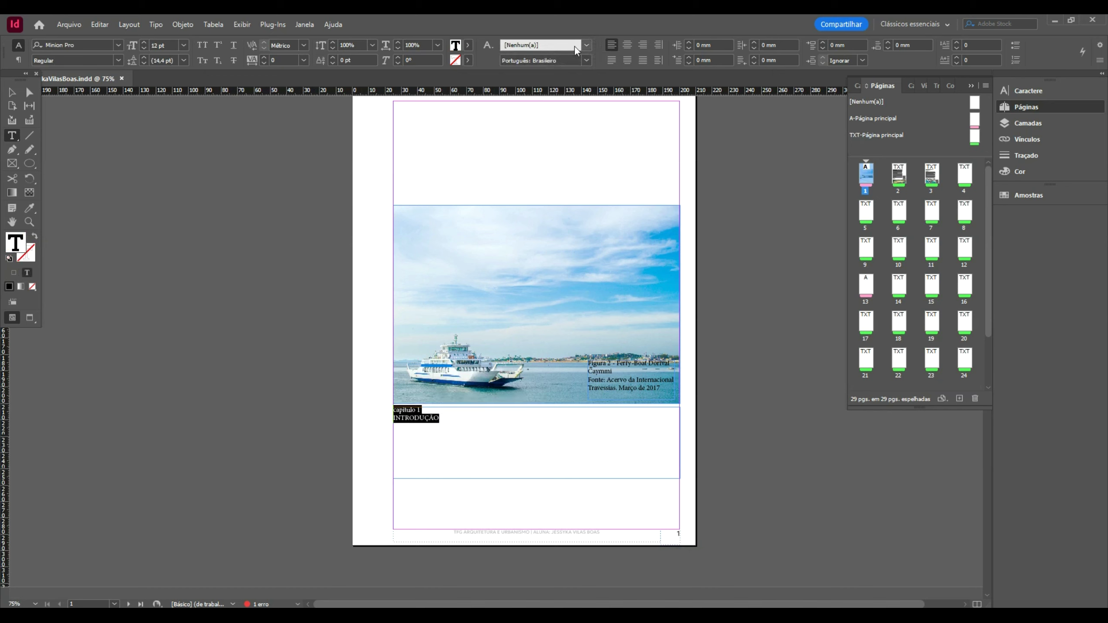
pyautogui.click(587, 44)
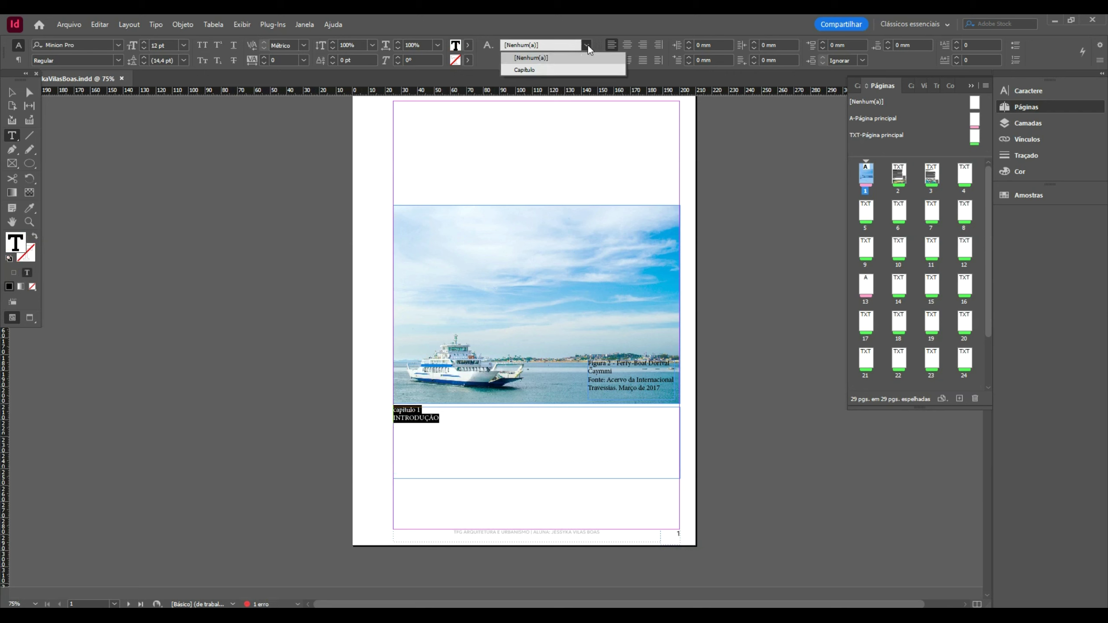
pyautogui.click(559, 66)
pyautogui.press('Escape')
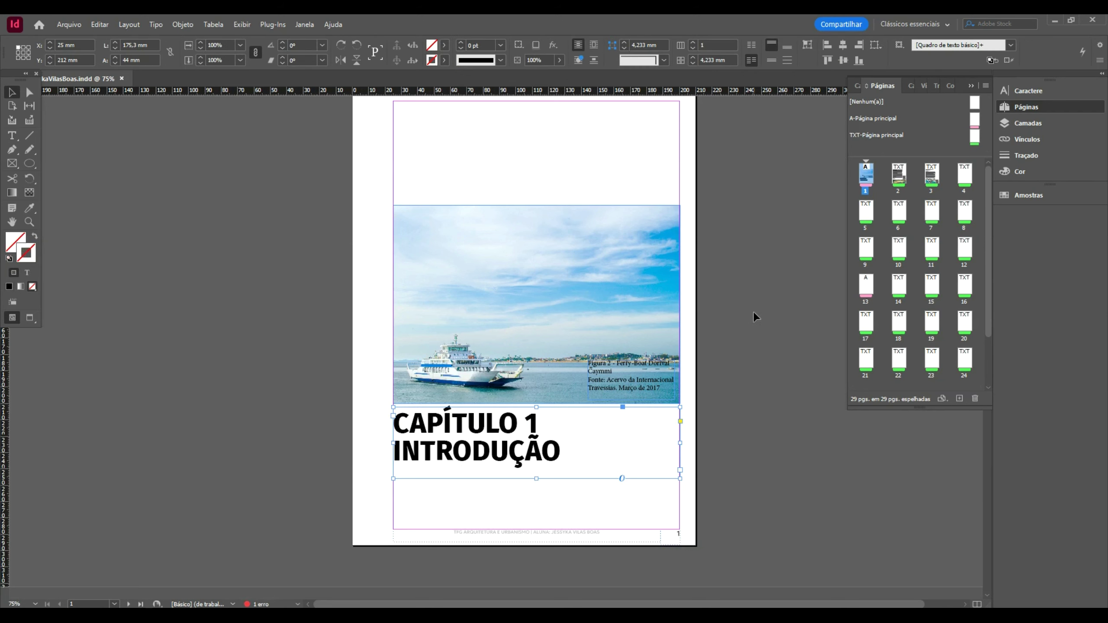
pyautogui.doubleClick(548, 424)
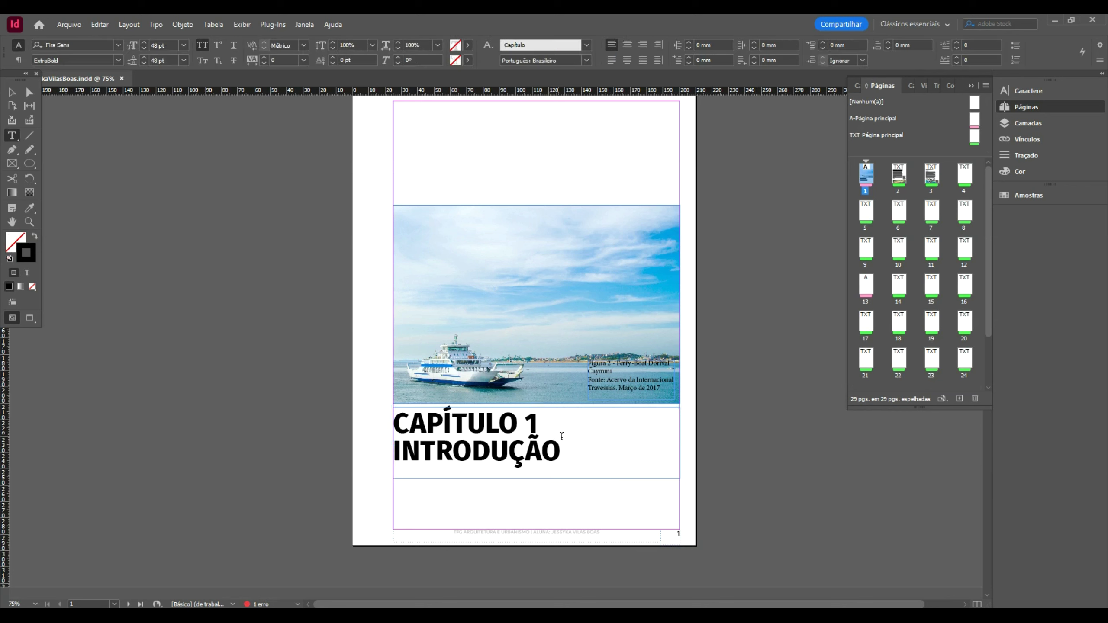
pyautogui.moveTo(582, 465); pyautogui.dragTo(361, 391)
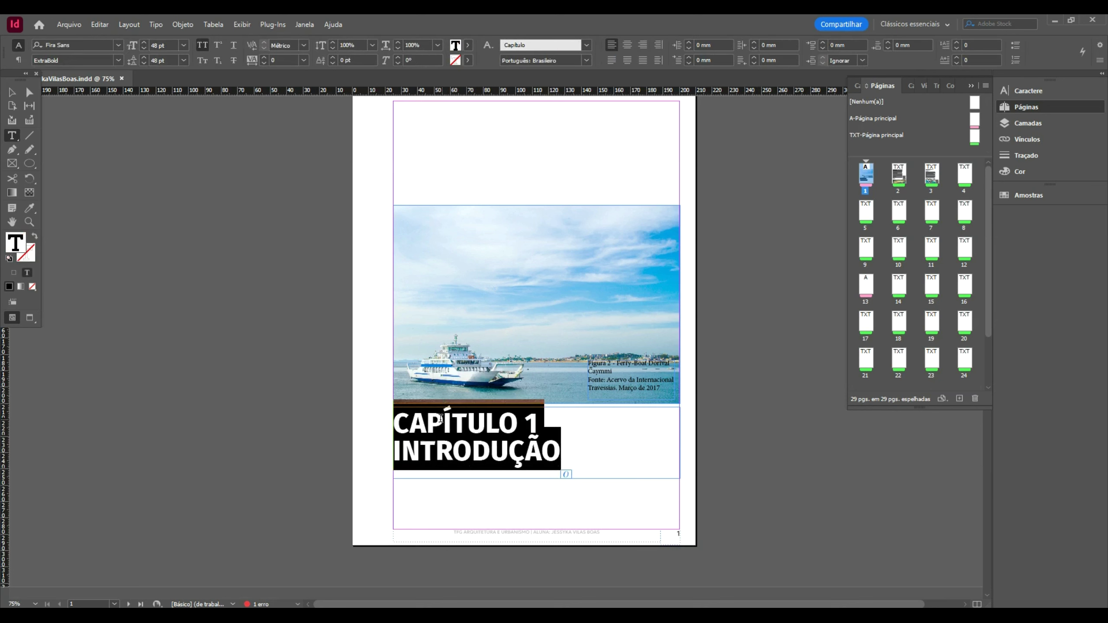
# - Edit the Capítulo style's character colour to swatch C=100 M=90 Y=10 K=0, then deselect
pyautogui.rightClick(488, 43)
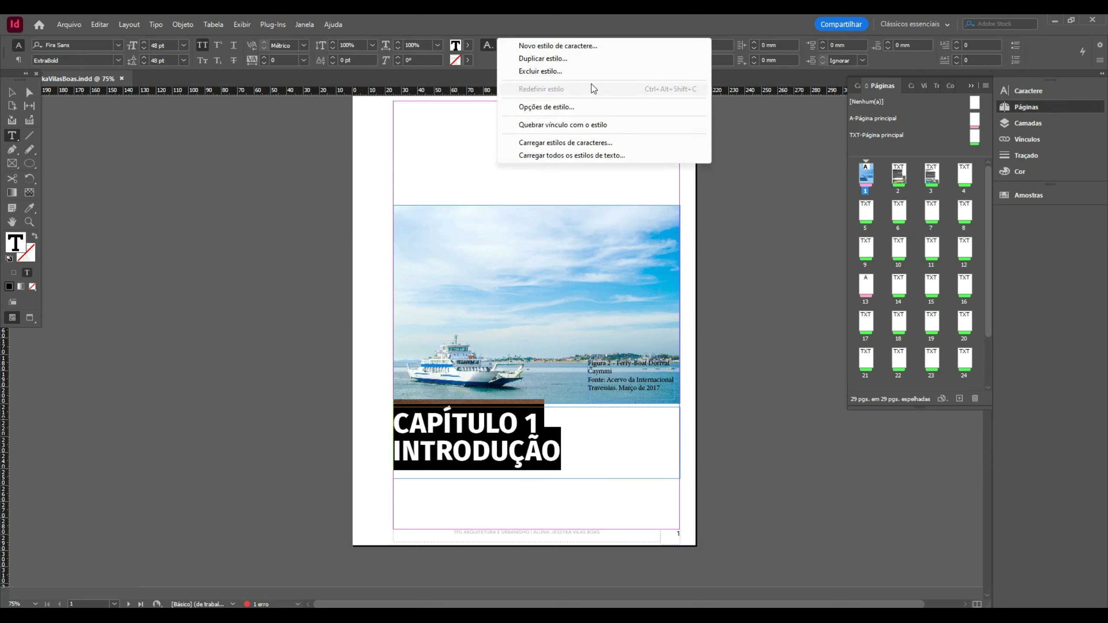
pyautogui.click(614, 104)
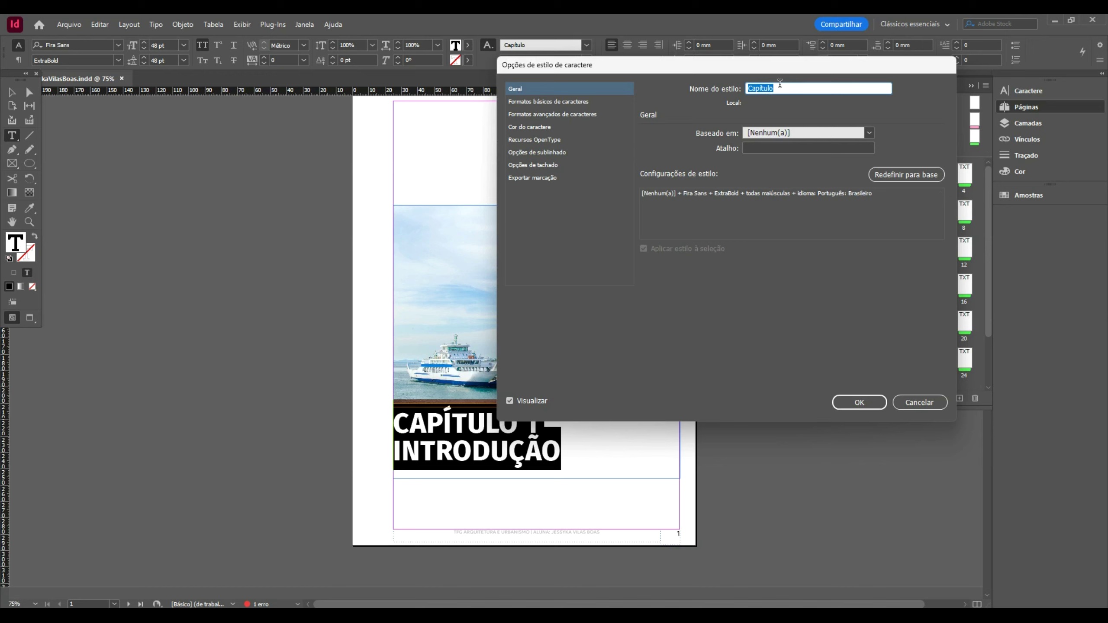
pyautogui.click(563, 128)
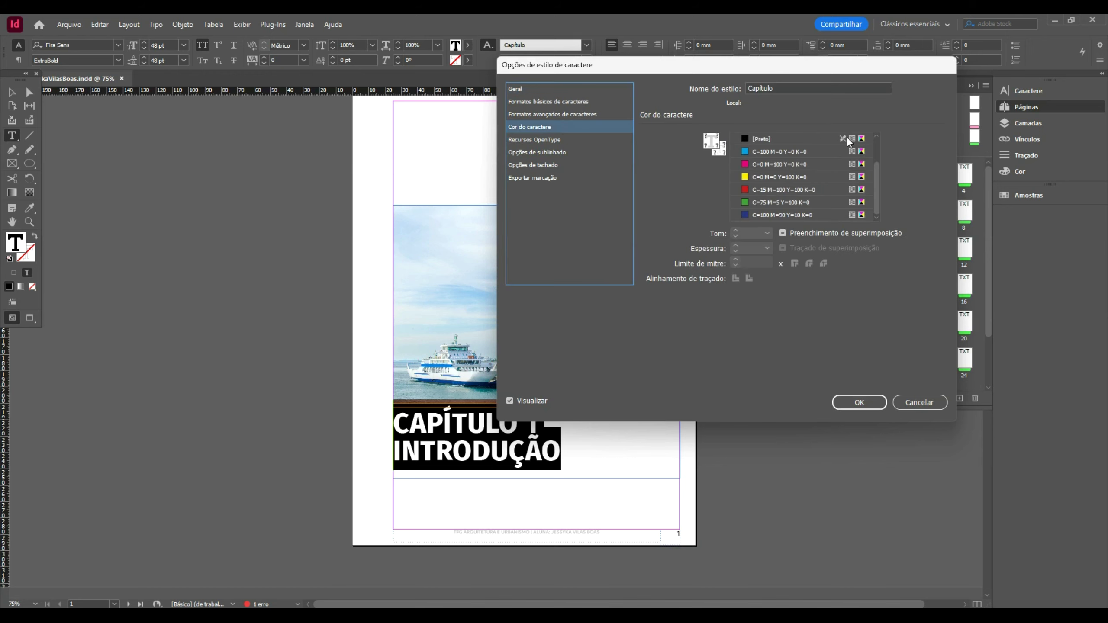
pyautogui.scroll(3, 858, 202)
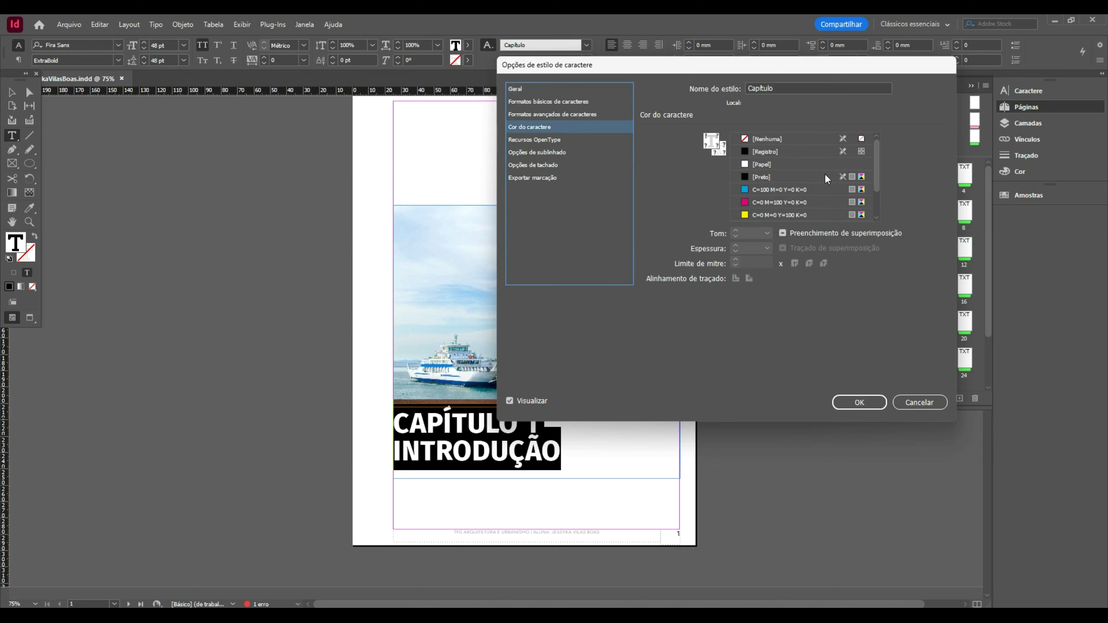
pyautogui.click(767, 190)
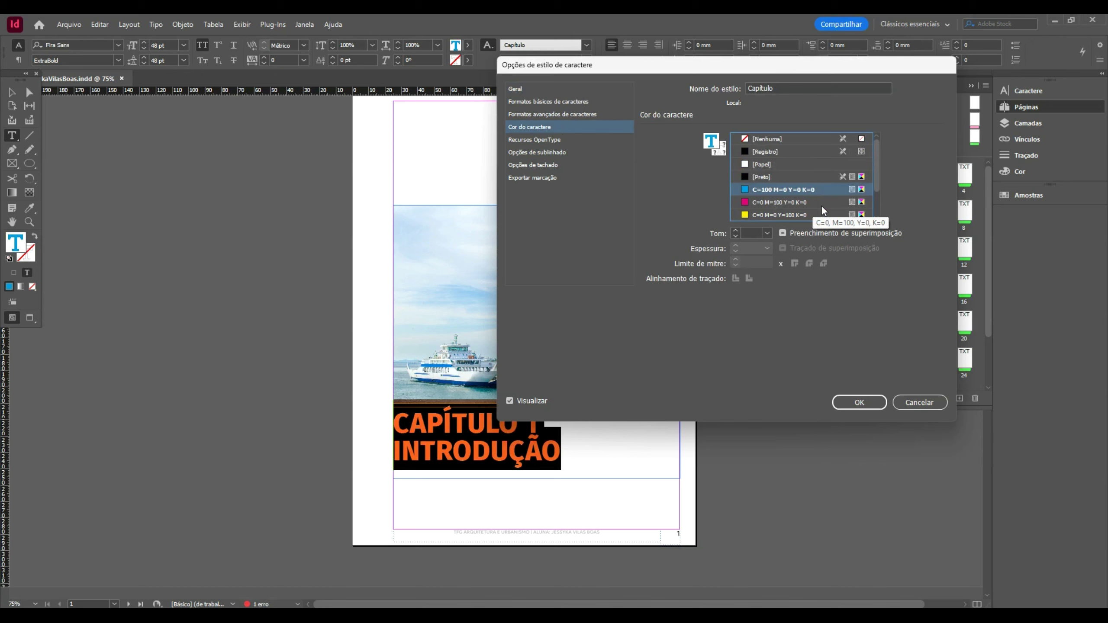
pyautogui.scroll(-1, 877, 175)
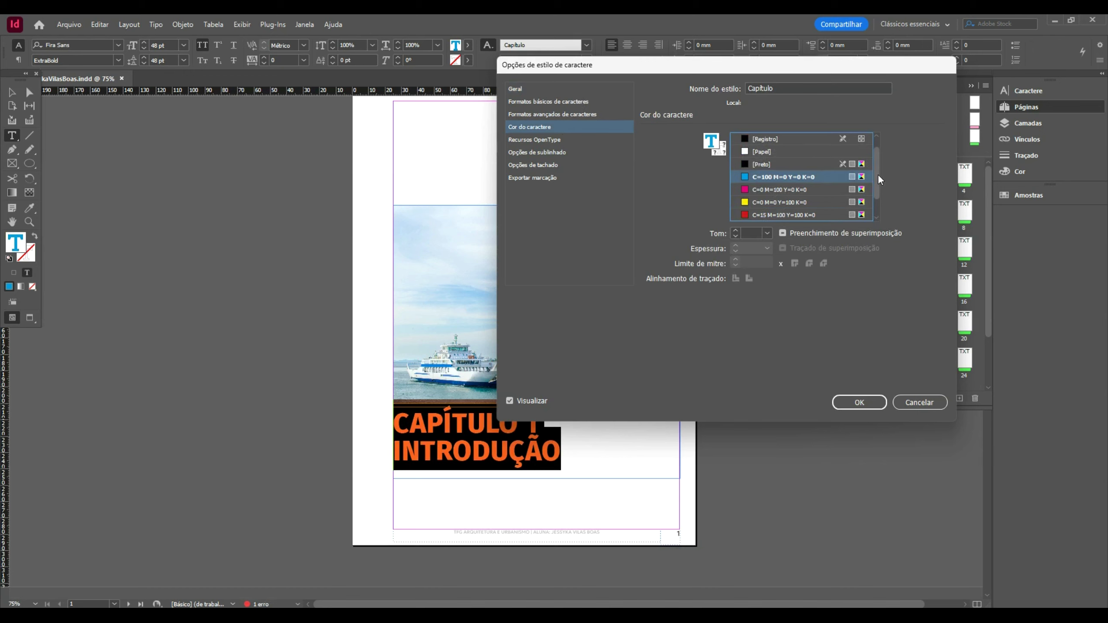
pyautogui.scroll(-2, 878, 173)
pyautogui.click(795, 214)
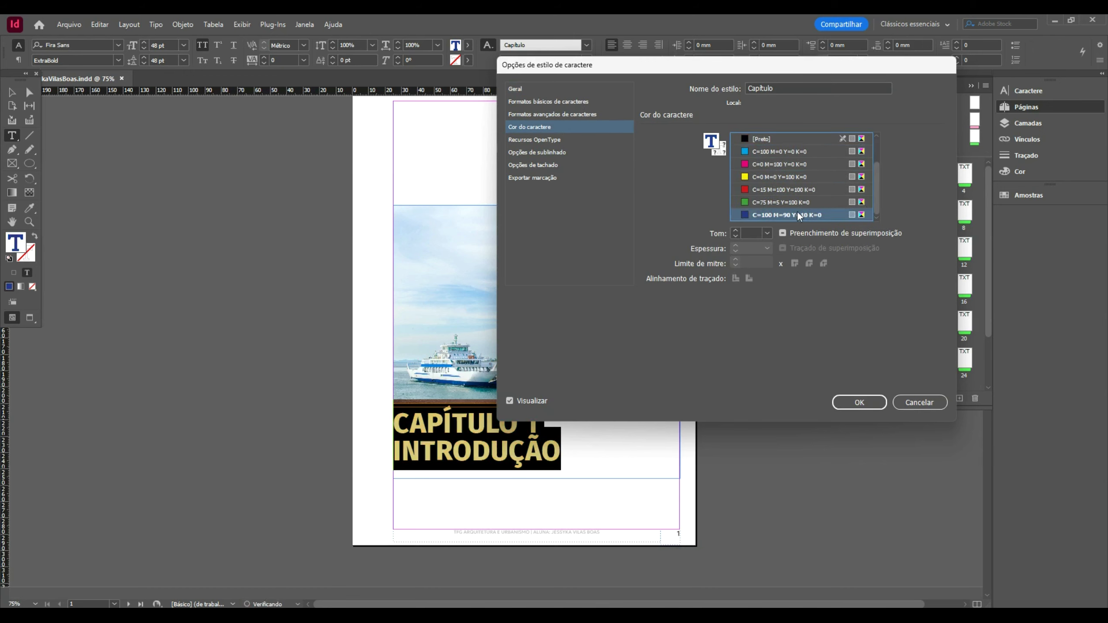
pyautogui.click(853, 404)
pyautogui.click(14, 92)
pyautogui.click(231, 264)
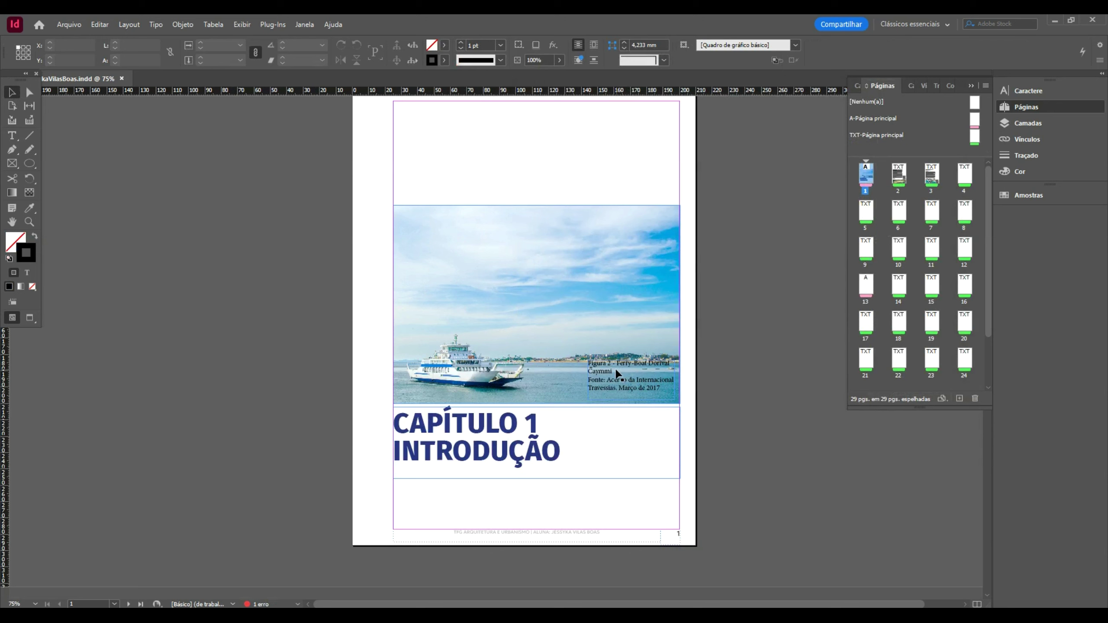
# - Select the Figura 2 caption text and start a new character style named Legenda
pyautogui.click(604, 367)
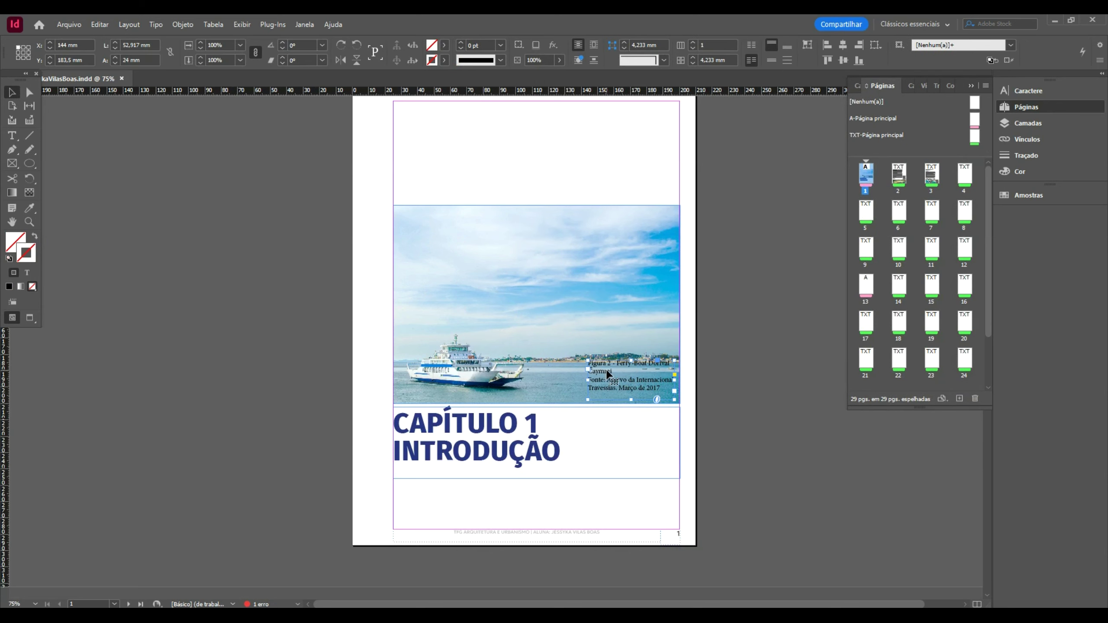
pyautogui.doubleClick(642, 378)
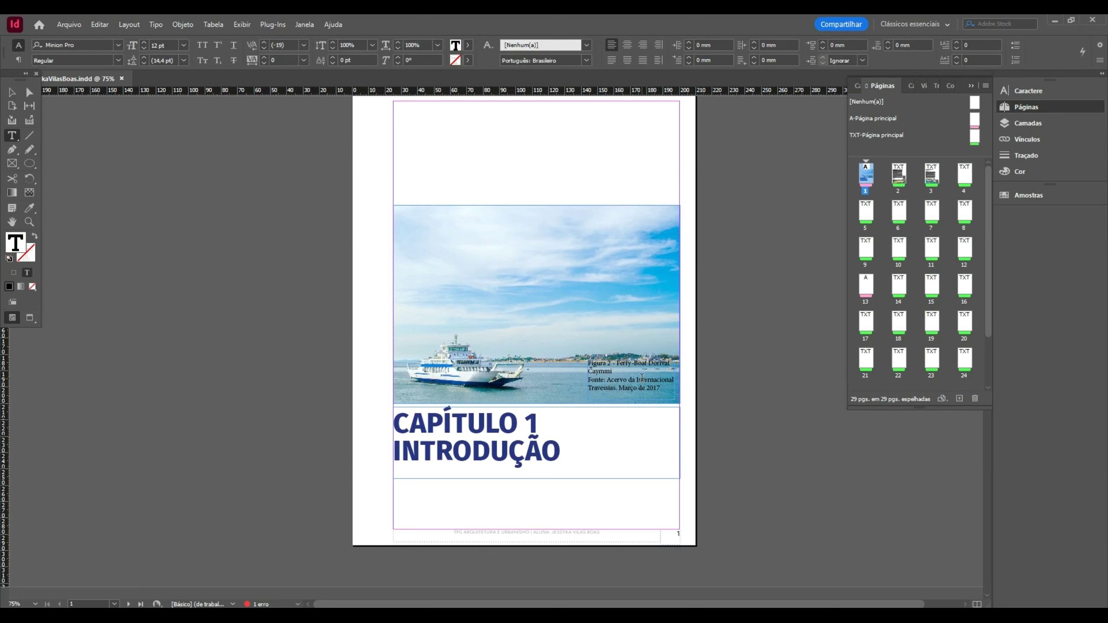
pyautogui.hotkey('ctrl', 'a')
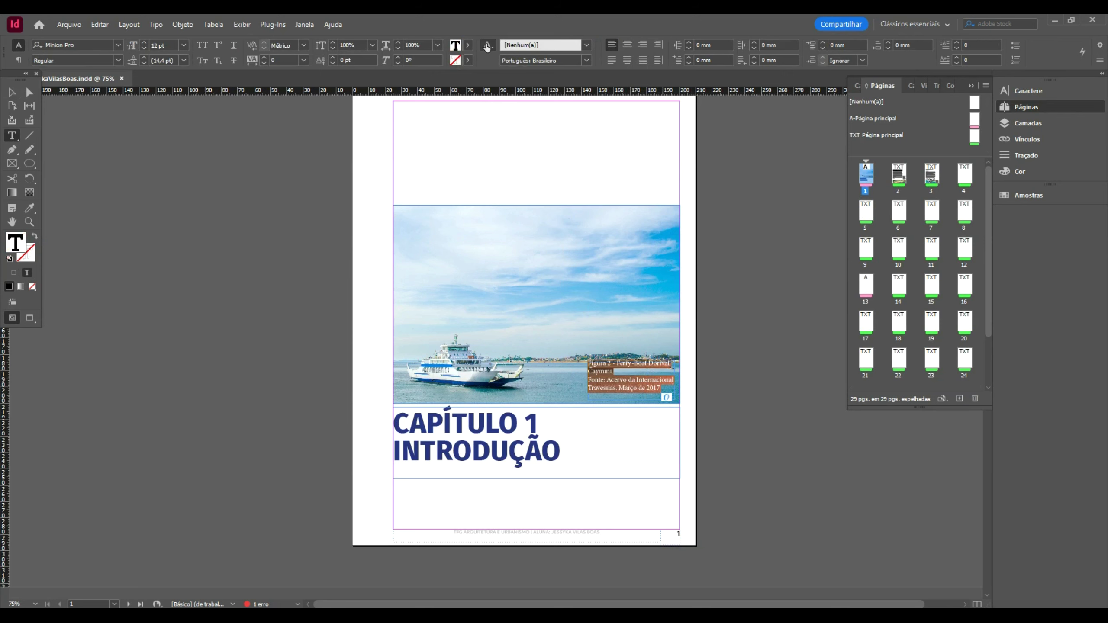
pyautogui.click(487, 45)
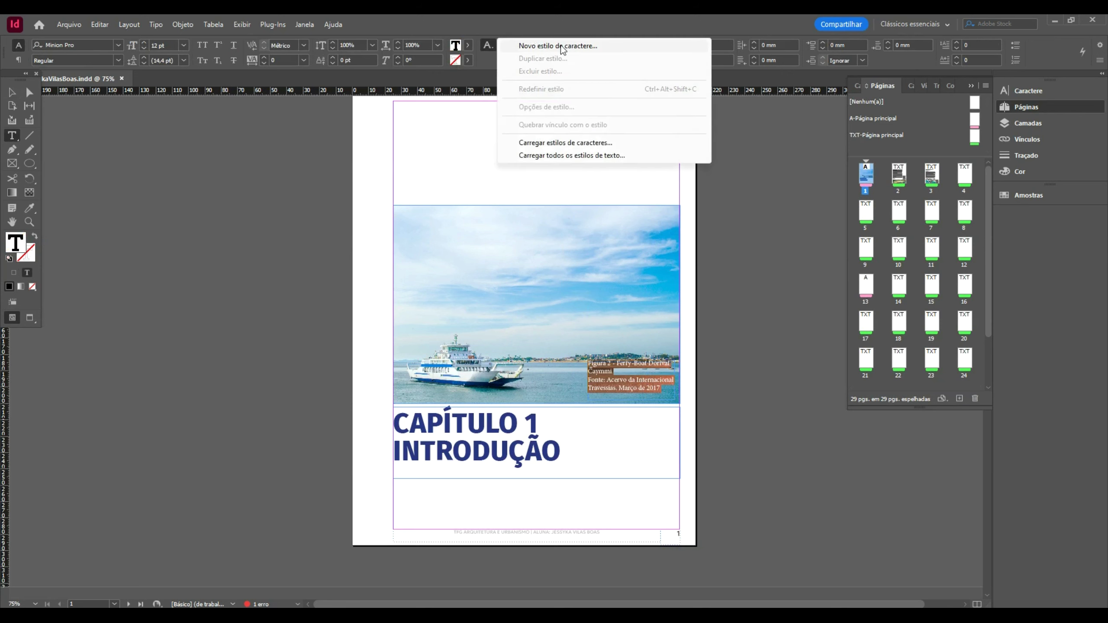
pyautogui.click(561, 44)
pyautogui.write('Legenda')
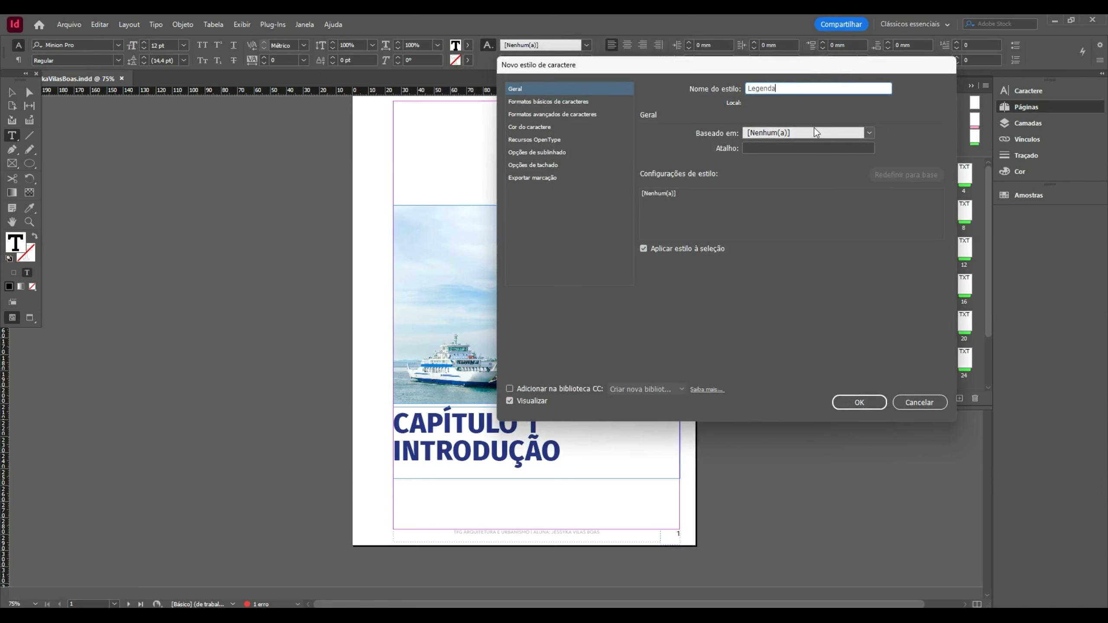
pyautogui.click(512, 101)
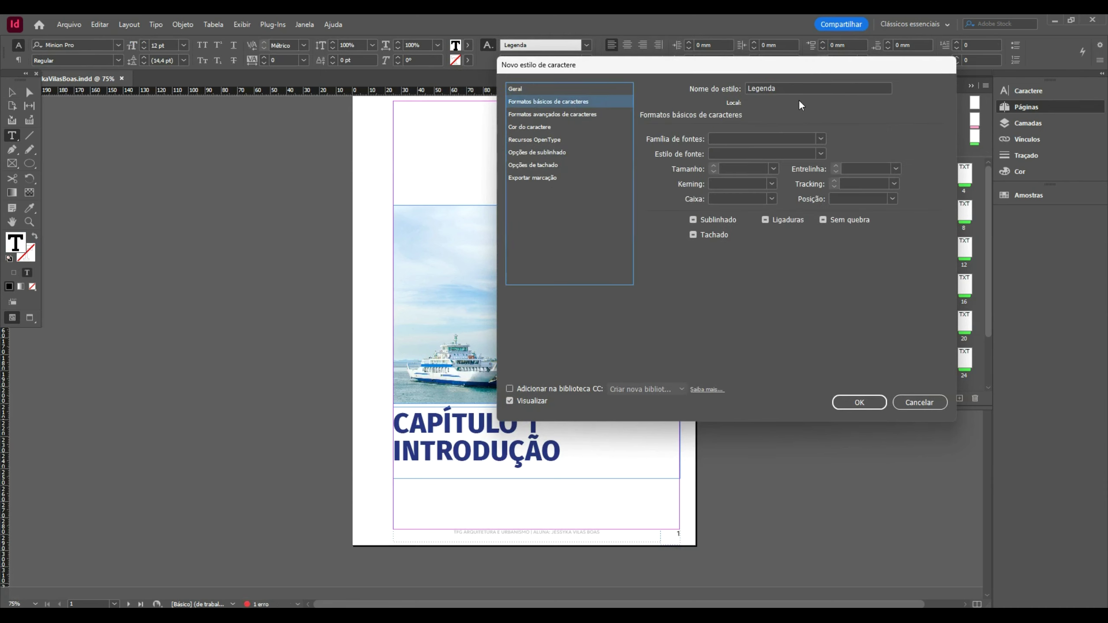
# - Set the Legenda style to Georgia 12 pt in black and apply it
pyautogui.click(812, 139)
pyautogui.click(822, 139)
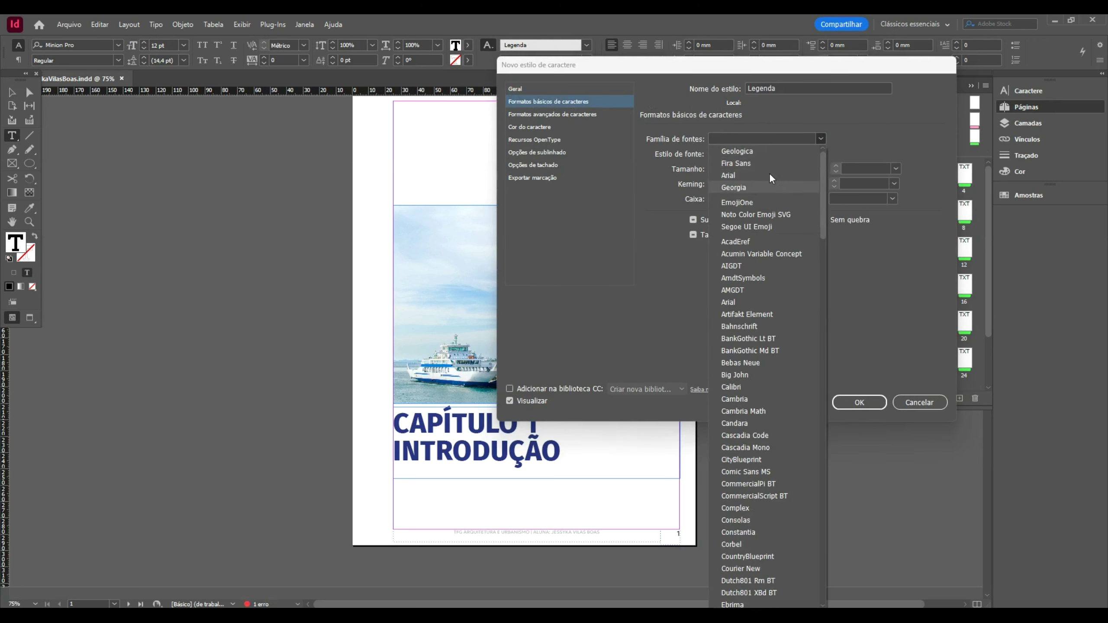
pyautogui.scroll(-4, 768, 172)
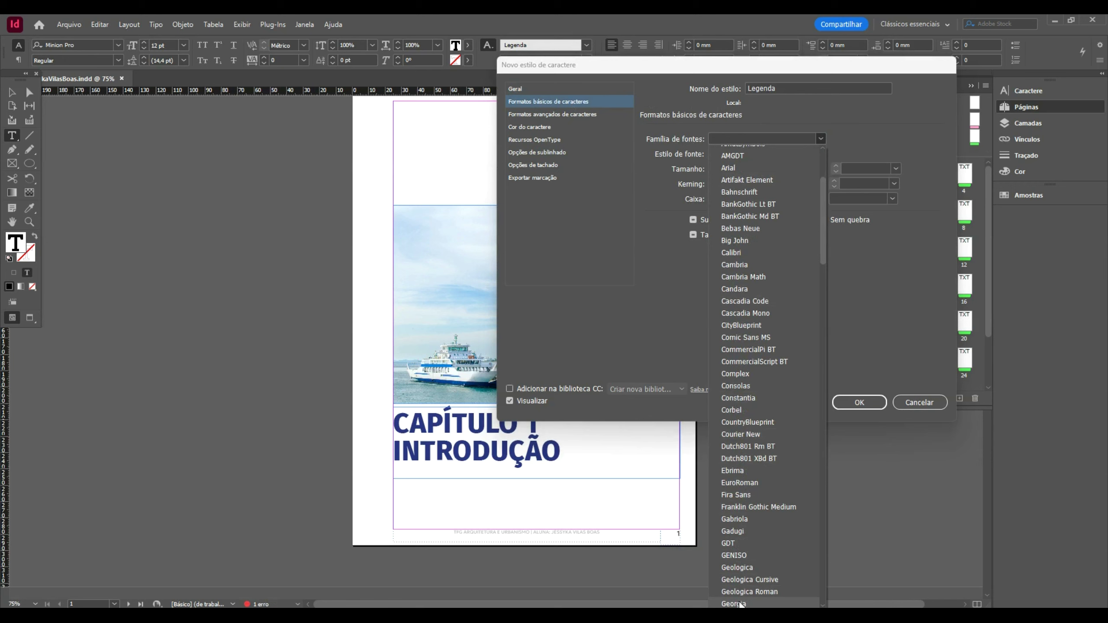
pyautogui.click(734, 604)
pyautogui.click(772, 169)
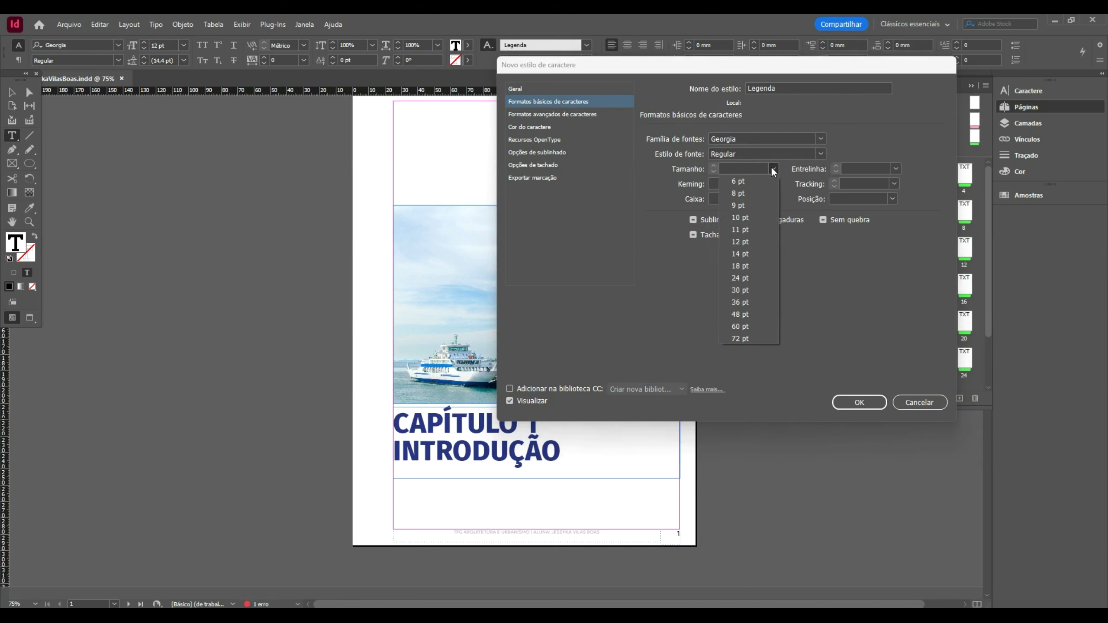
pyautogui.click(748, 241)
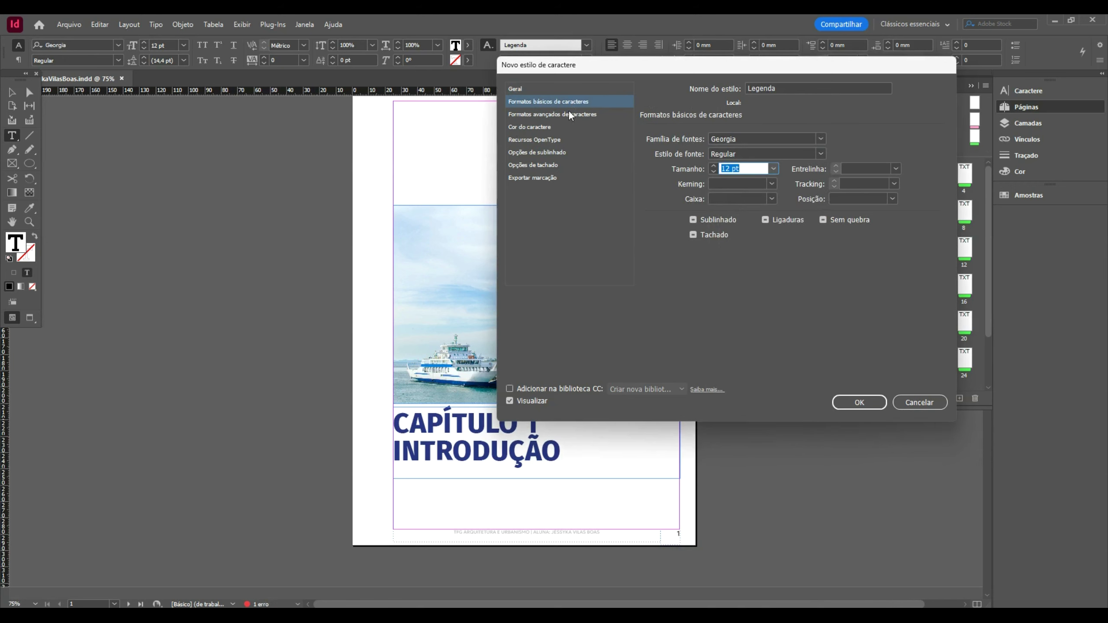
pyautogui.click(572, 126)
pyautogui.click(792, 141)
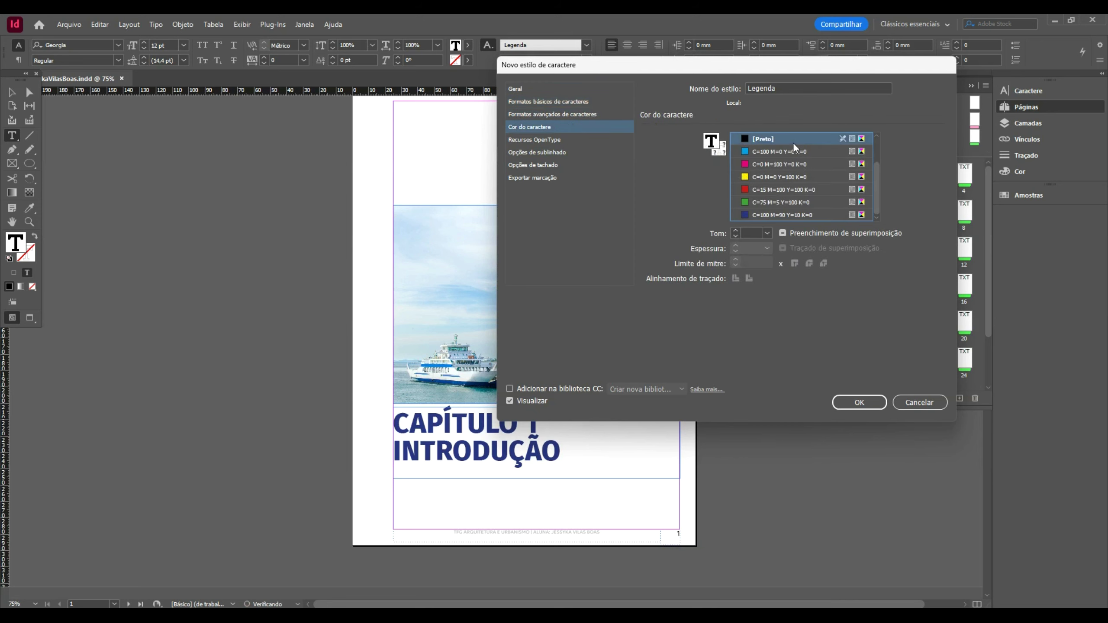
pyautogui.click(857, 402)
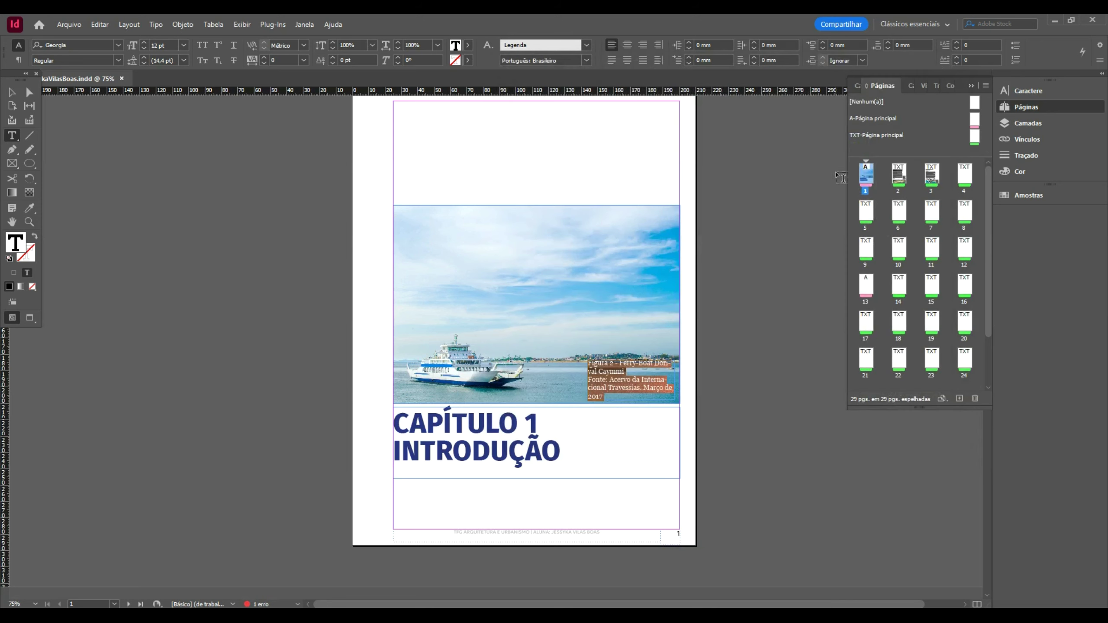
# - Select all the caption text and shrink the Legenda character style from 12 pt to 9 pt
pyautogui.press('Escape')
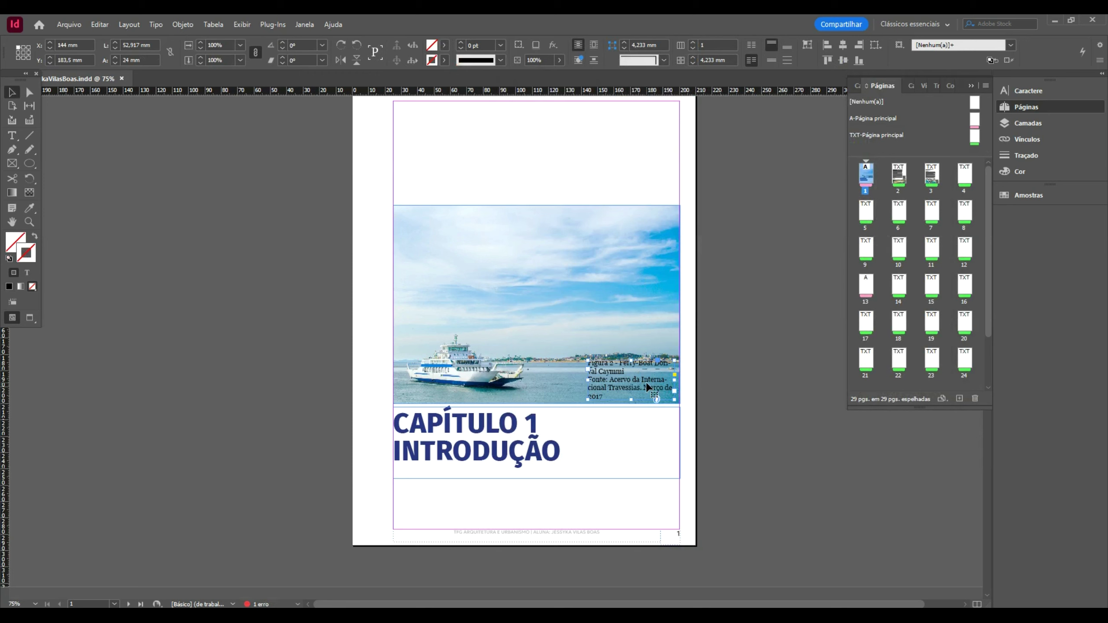
pyautogui.doubleClick(647, 384)
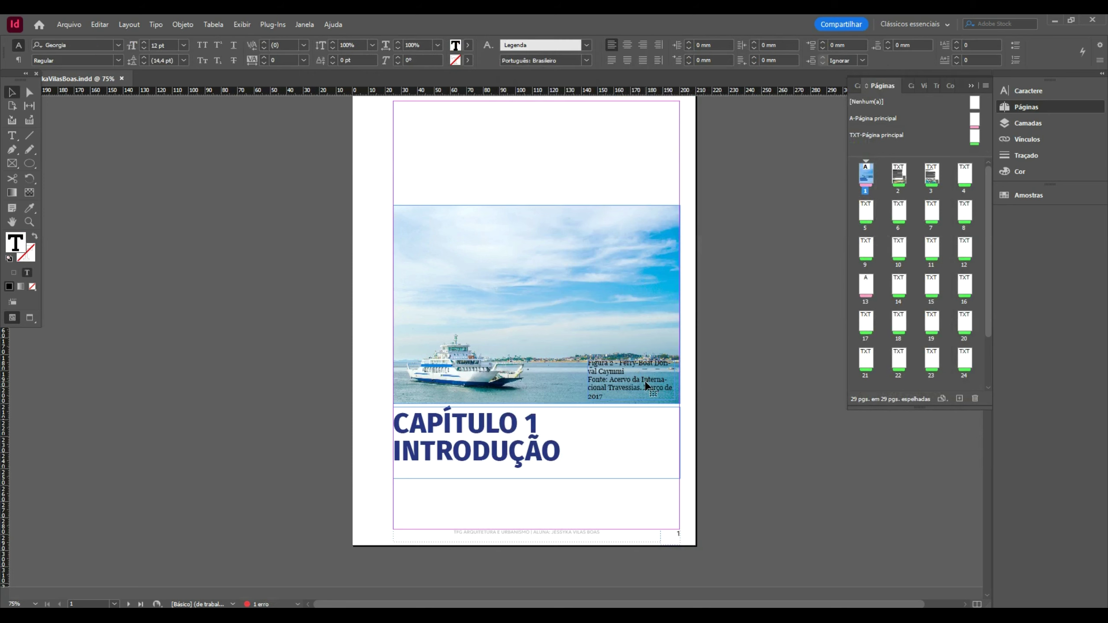
pyautogui.press('Escape')
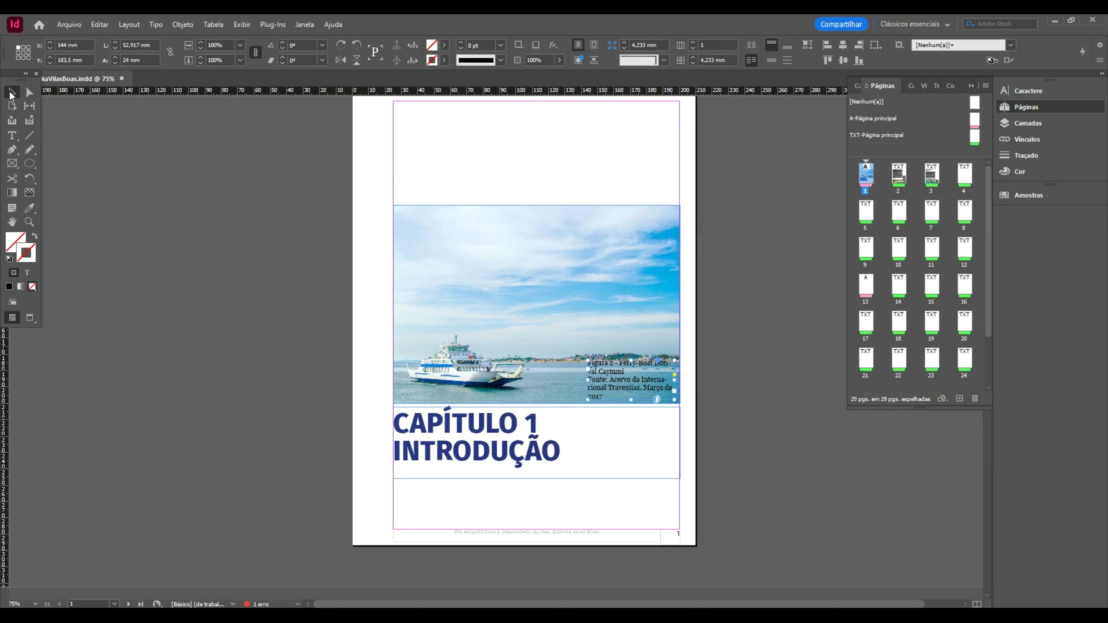
pyautogui.doubleClick(619, 371)
pyautogui.hotkey('ctrl', 'a')
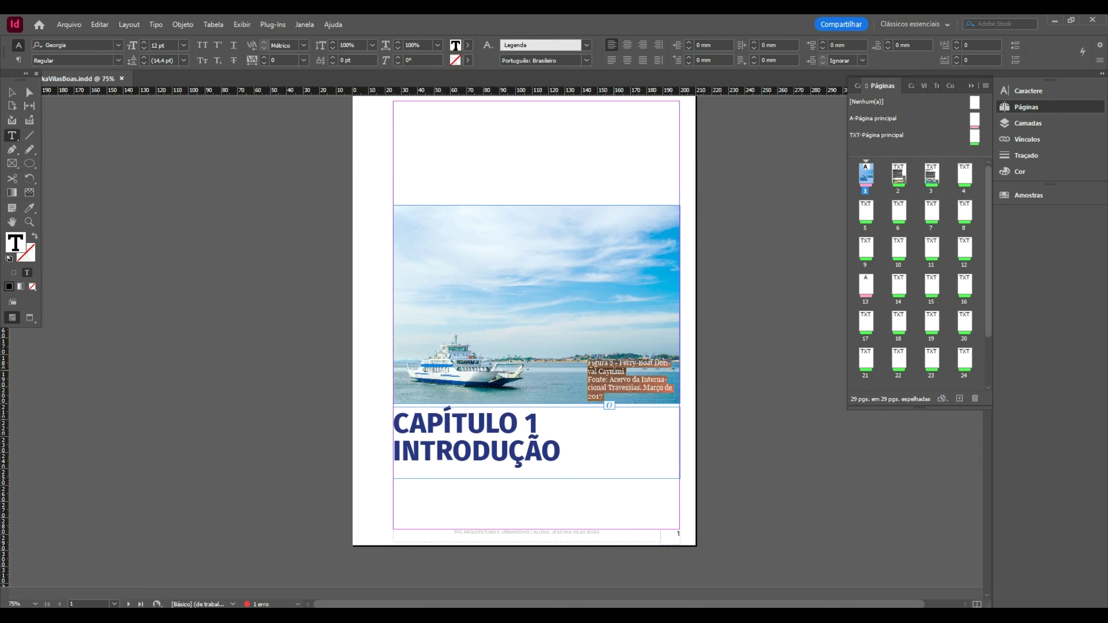
pyautogui.click(487, 46)
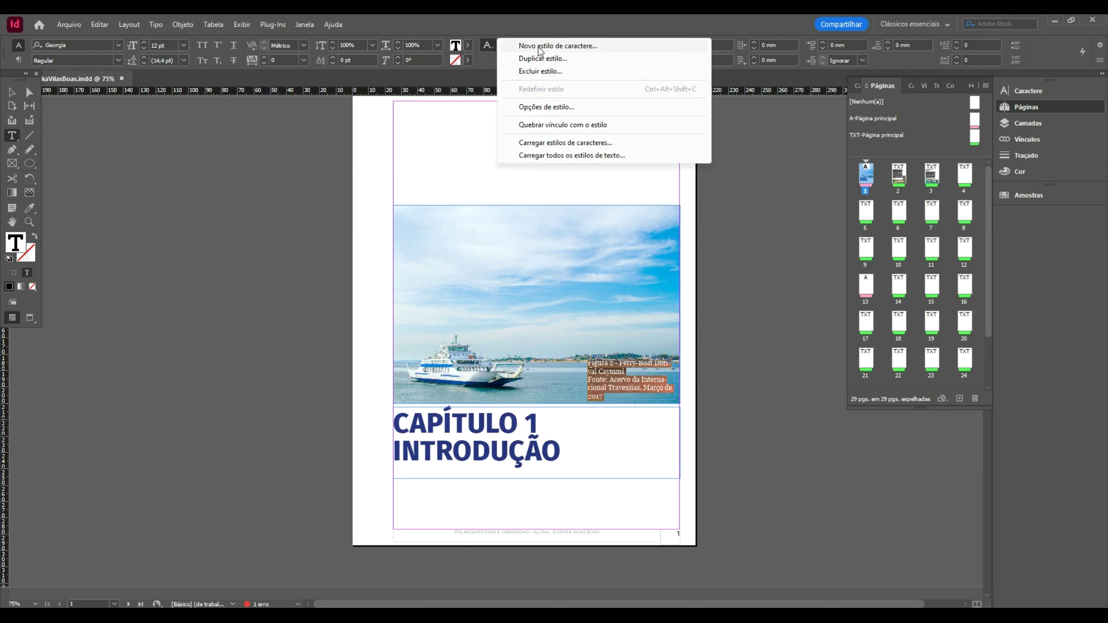
pyautogui.click(579, 111)
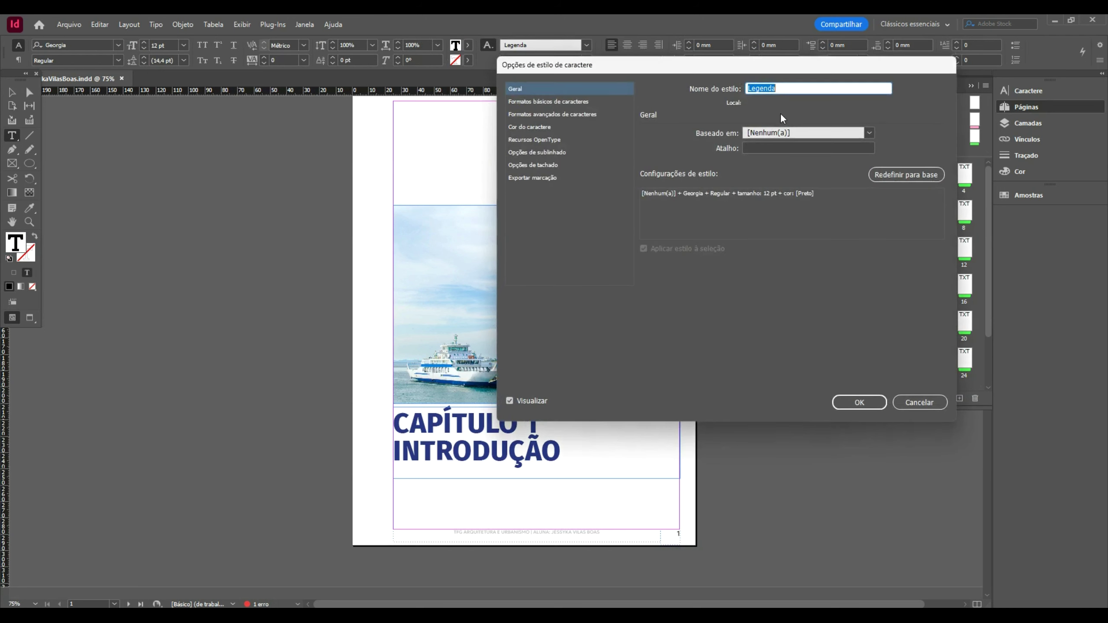
pyautogui.click(521, 102)
pyautogui.click(773, 169)
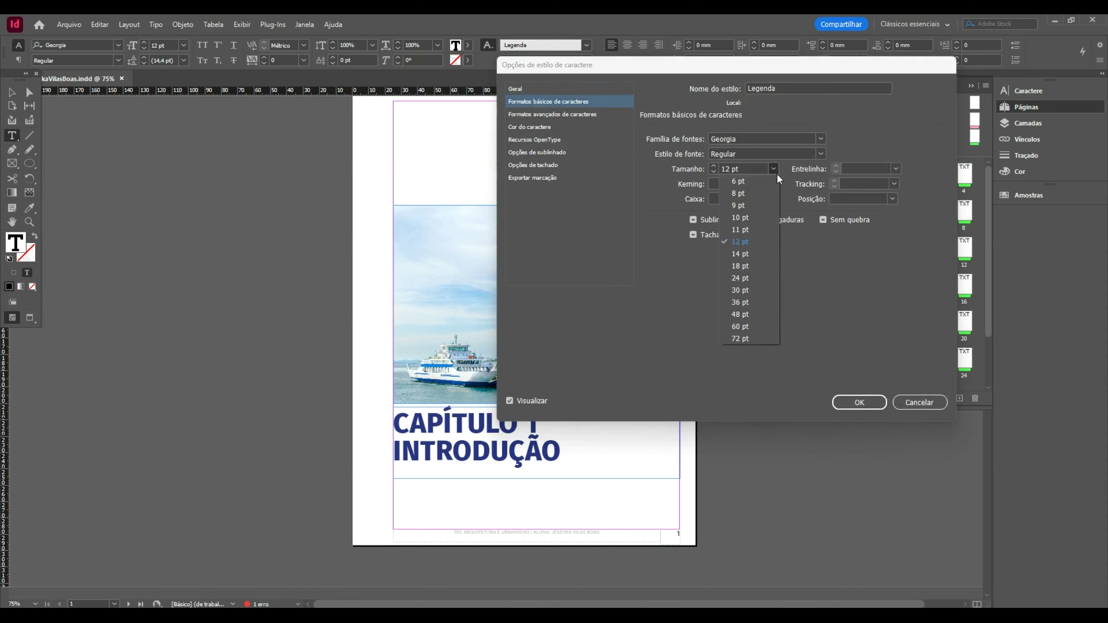
pyautogui.click(752, 206)
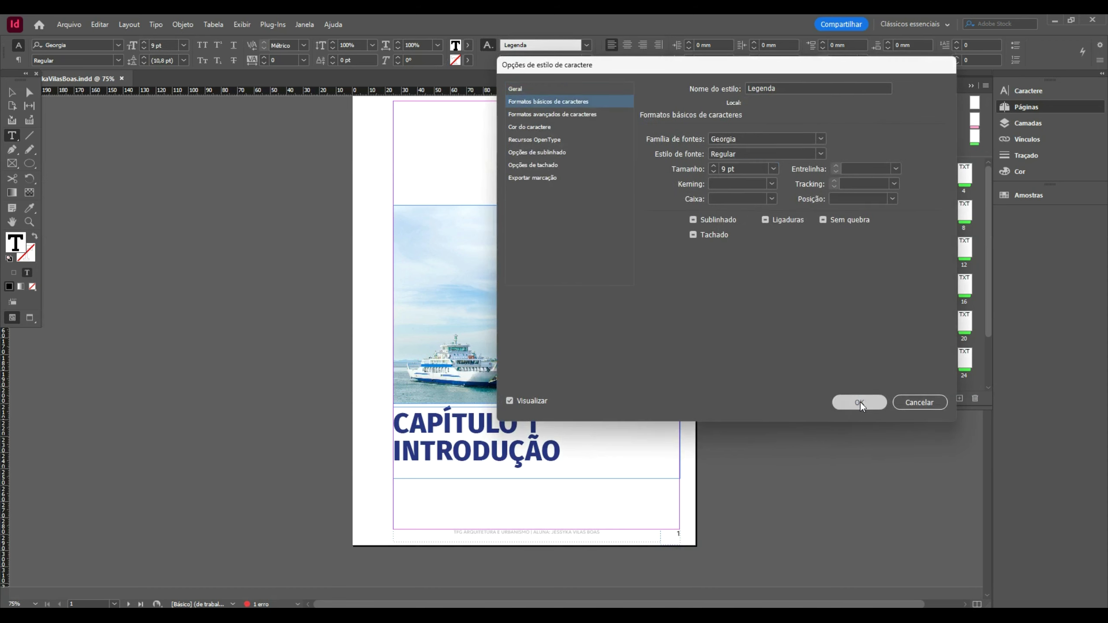
pyautogui.click(860, 402)
pyautogui.click(11, 92)
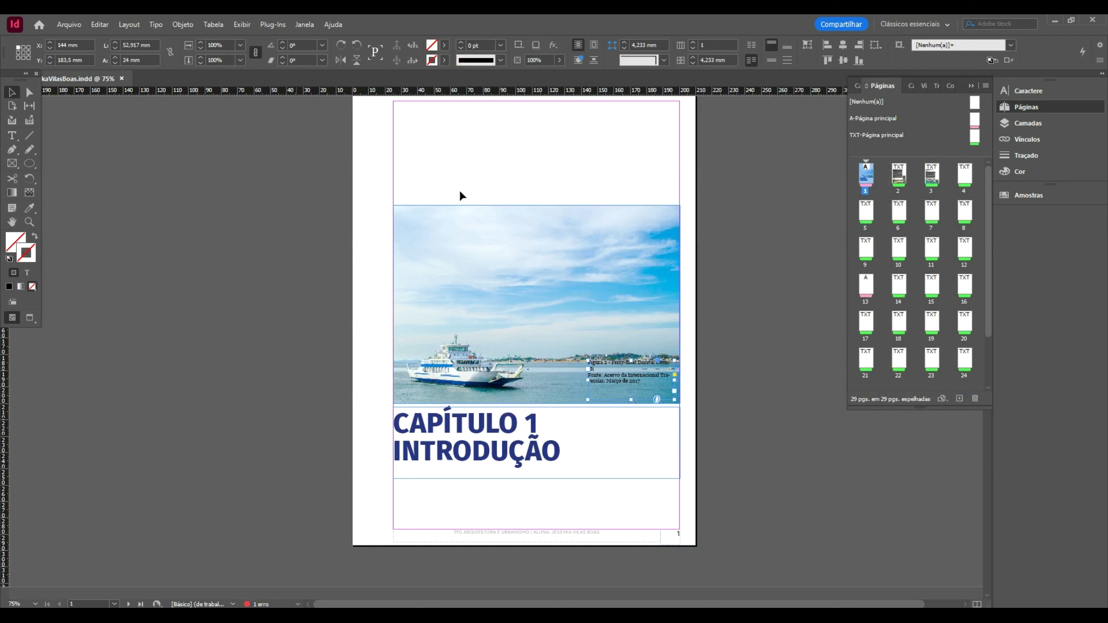
# - Shorten the caption frame from the top, then select all four caption lines
pyautogui.moveTo(636, 369); pyautogui.dragTo(648, 395)
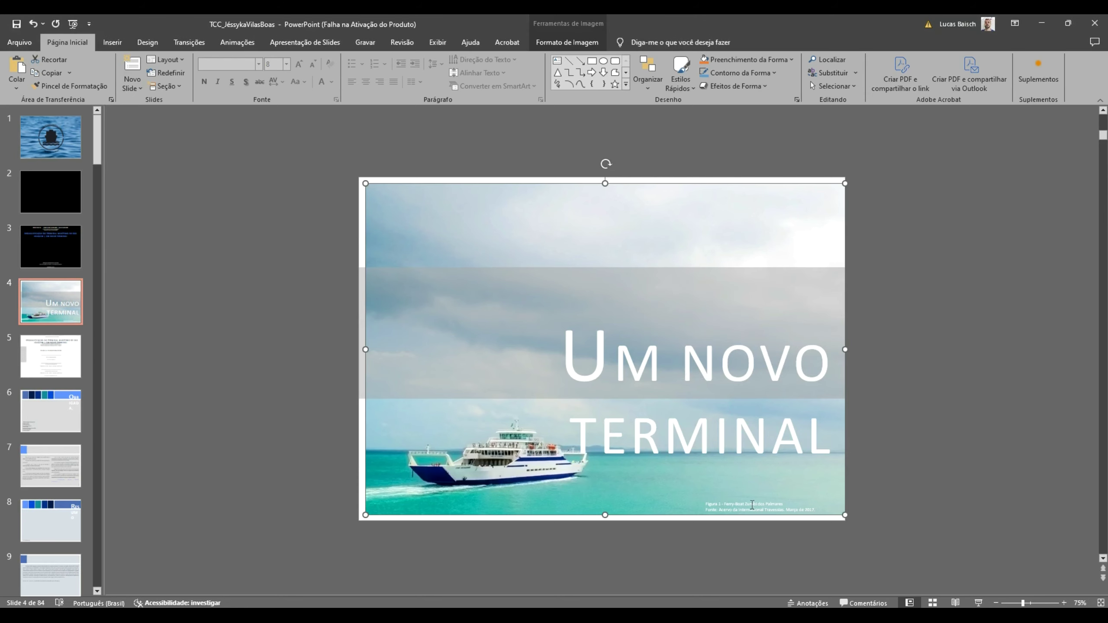
pyautogui.click(747, 514)
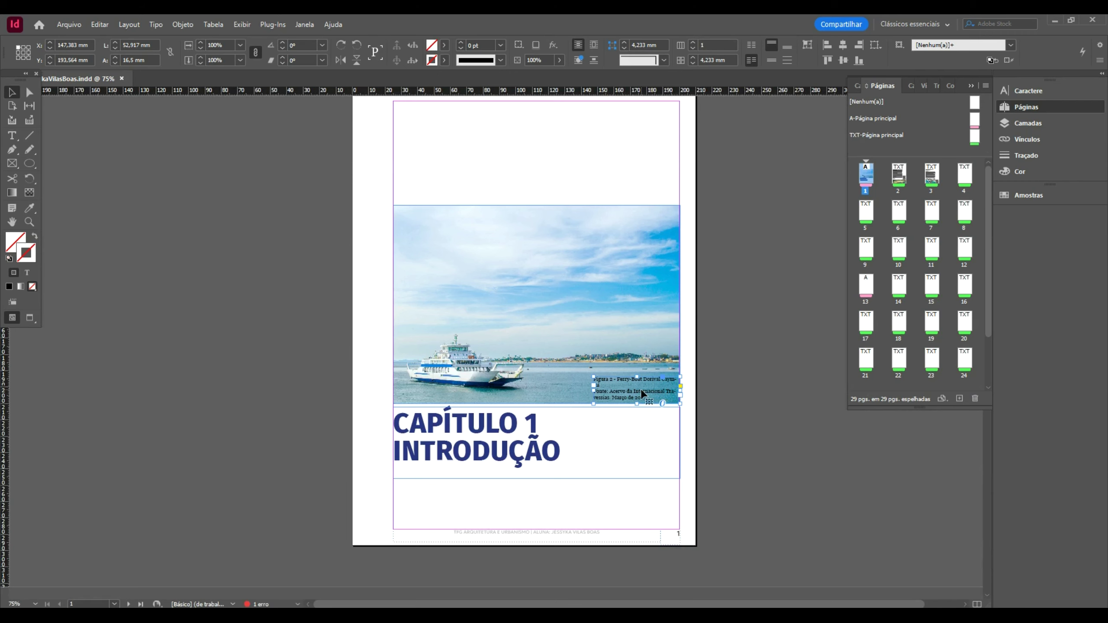
pyautogui.tripleClick(642, 394)
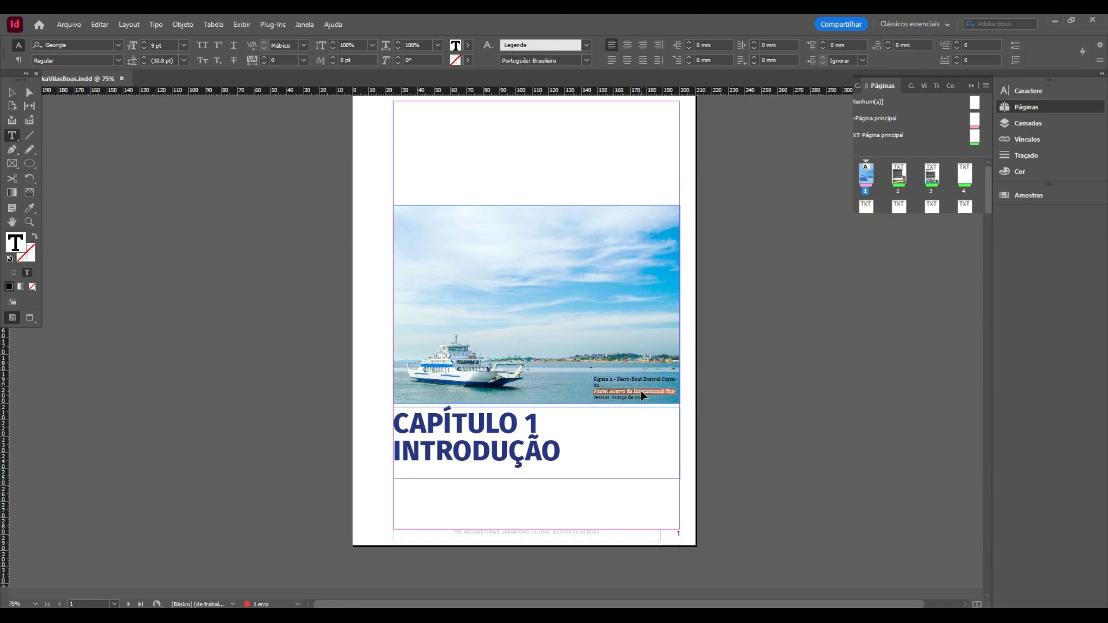
pyautogui.hotkey('ctrl', 't')
pyautogui.press('Escape')
pyautogui.click(1026, 105)
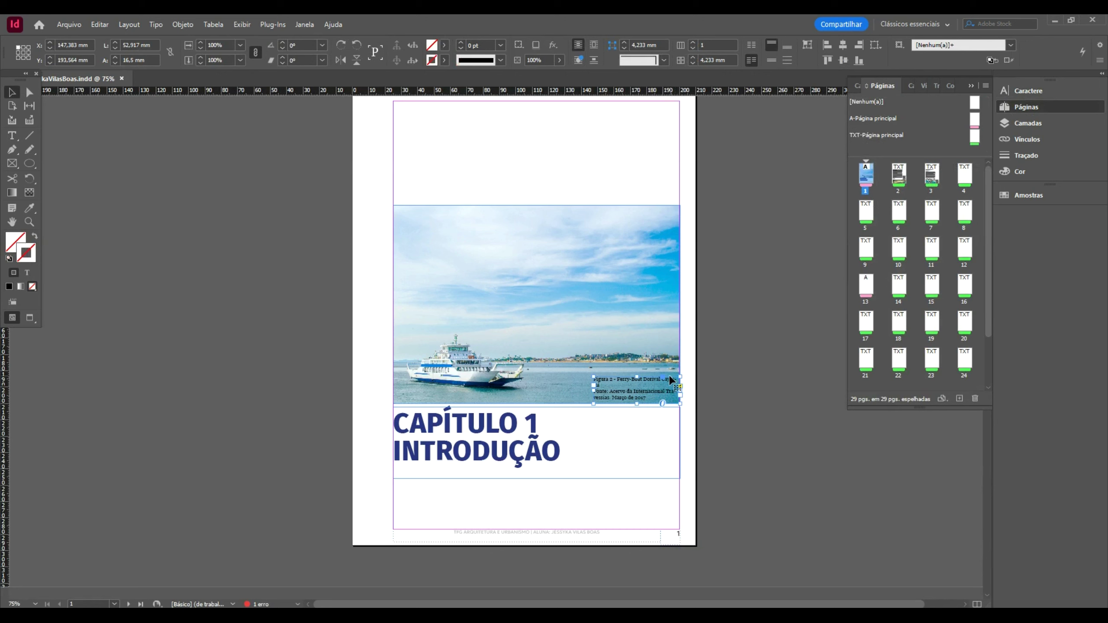
pyautogui.tripleClick(644, 393)
pyautogui.hotkey('ctrl', 'a')
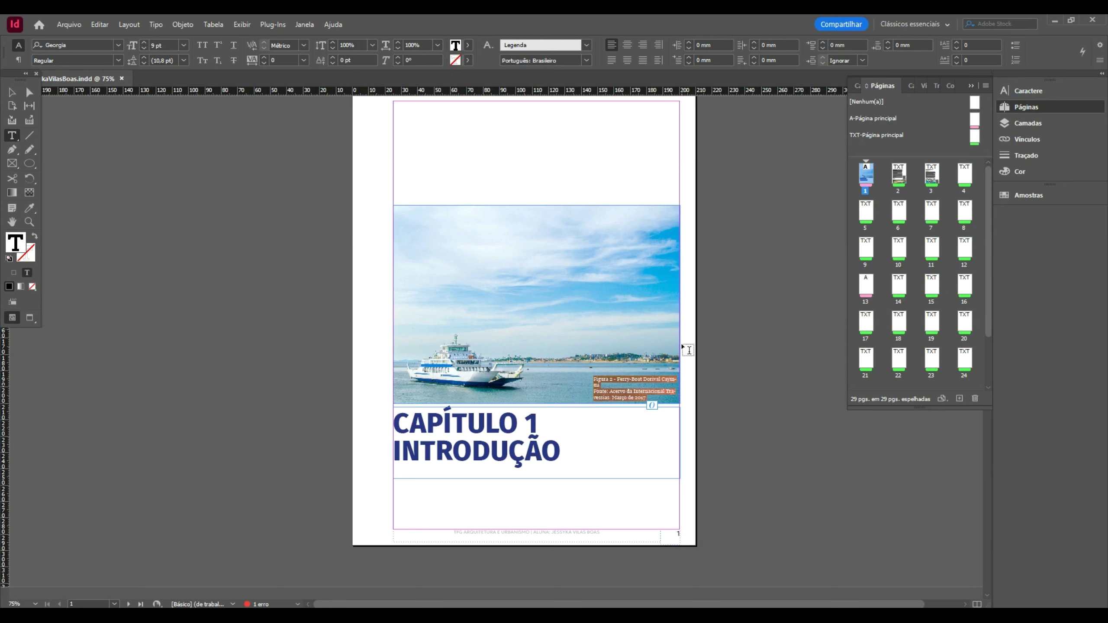
# - Make the caption text white using the Papel swatch
pyautogui.click(469, 45)
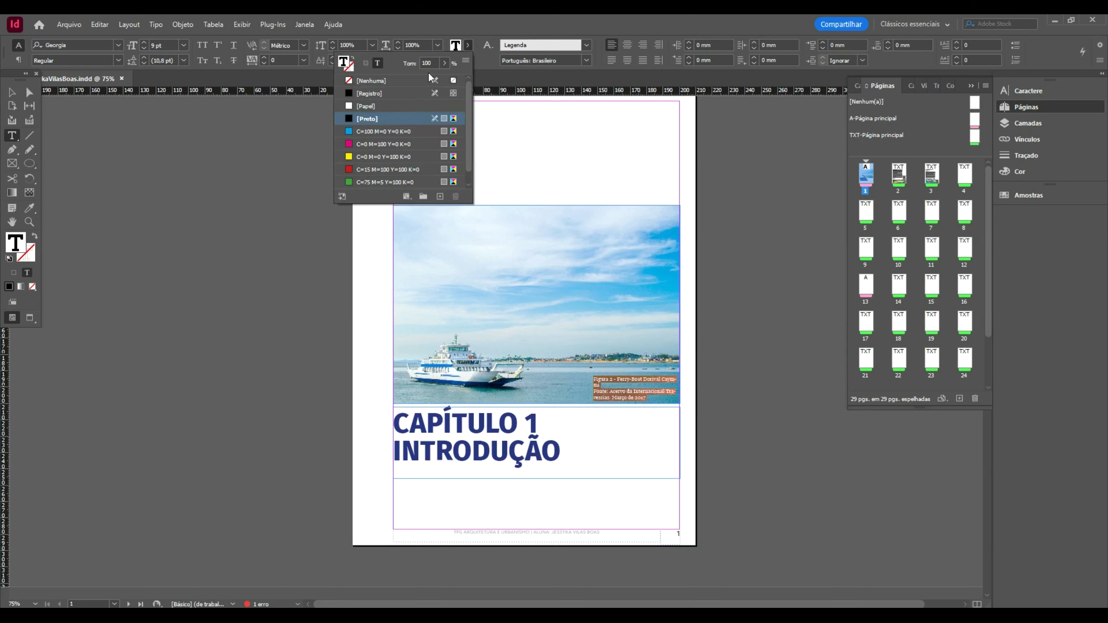
pyautogui.doubleClick(380, 106)
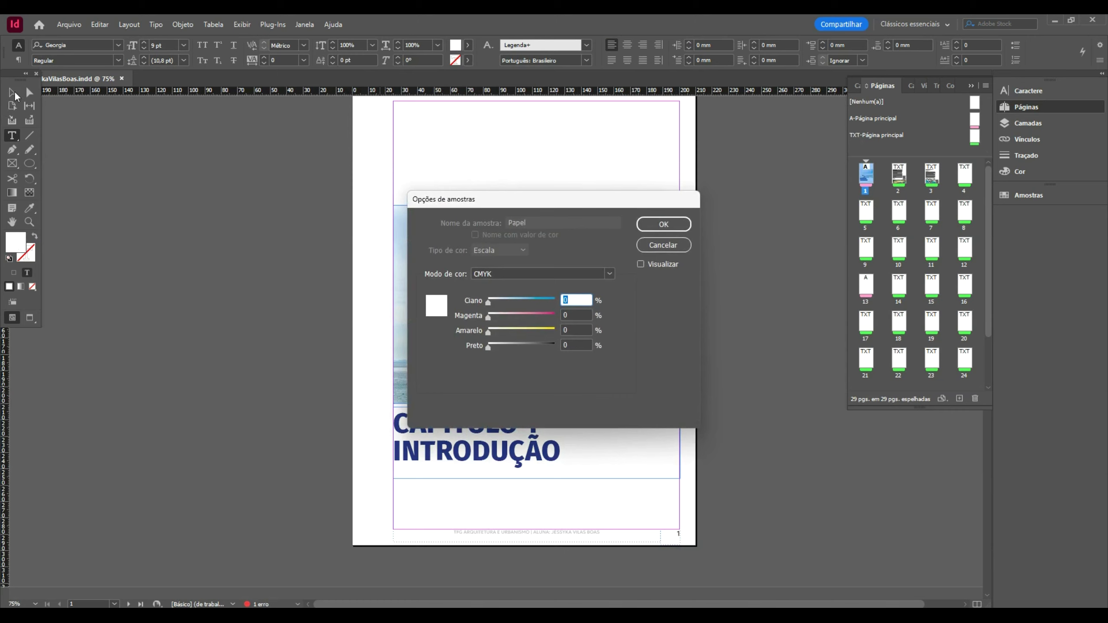
pyautogui.click(651, 246)
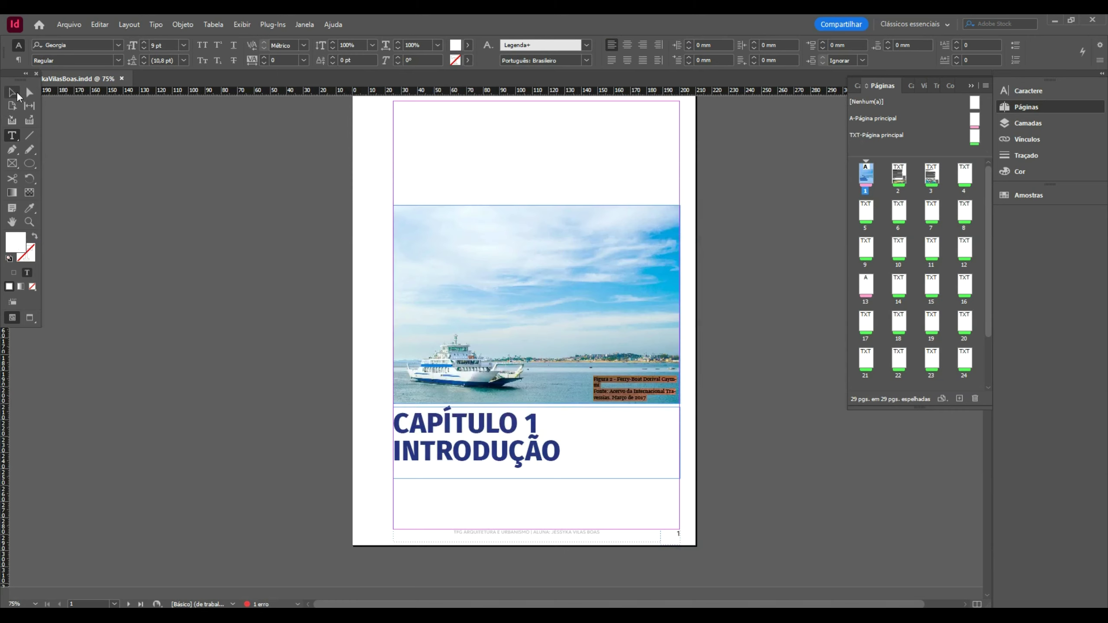
# - Widen the caption frame leftward to 64,3 mm and centre its text vertically
pyautogui.click(15, 92)
pyautogui.moveTo(595, 391); pyautogui.dragTo(626, 398)
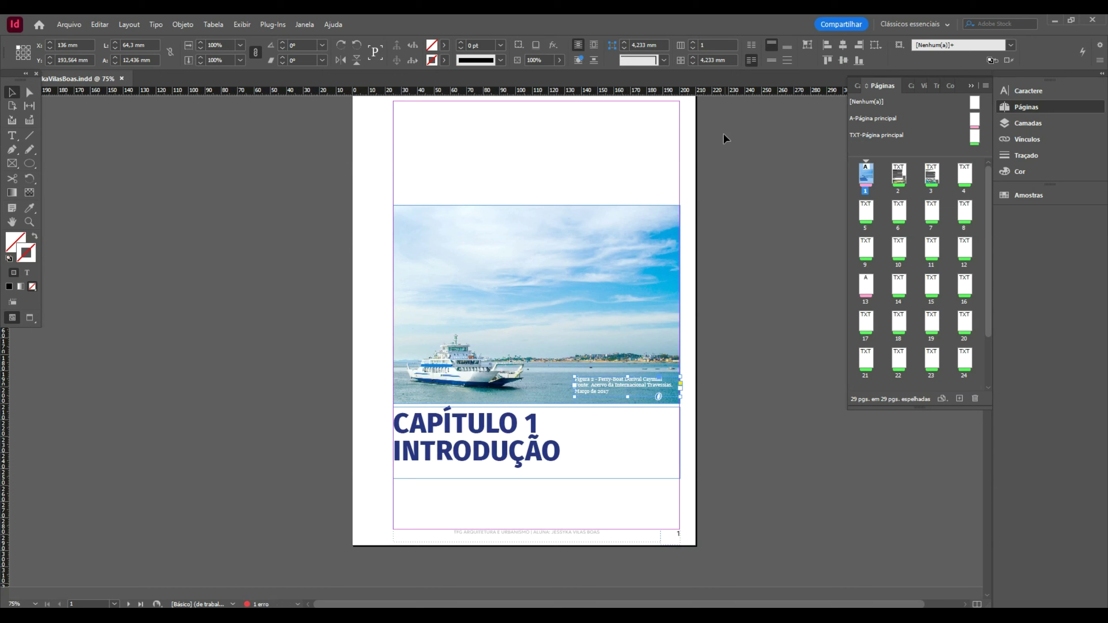
pyautogui.click(787, 60)
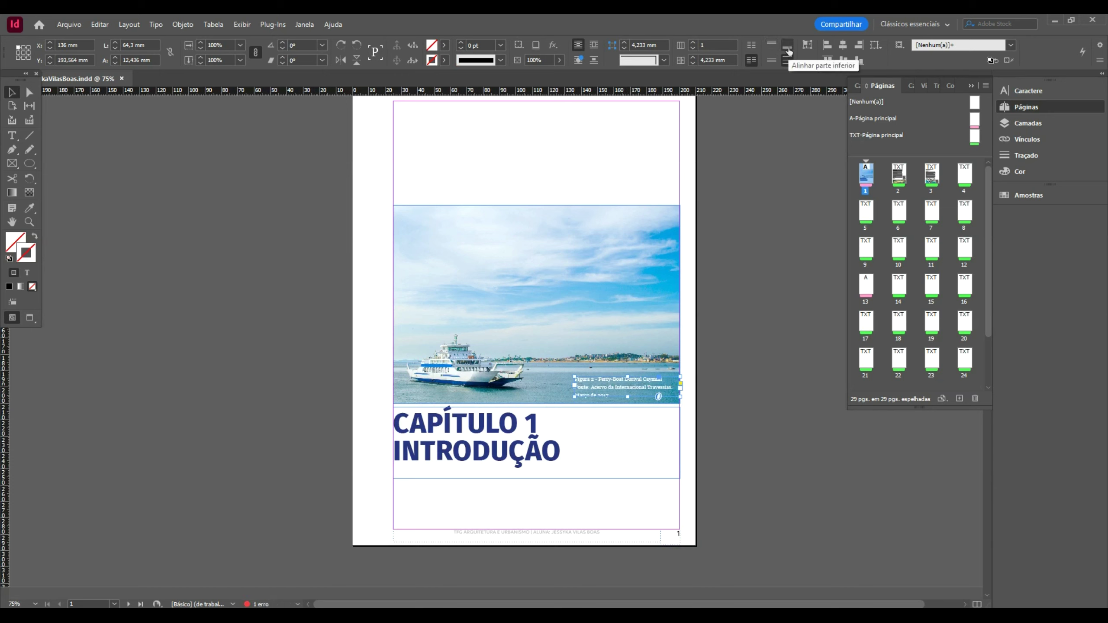
pyautogui.click(772, 60)
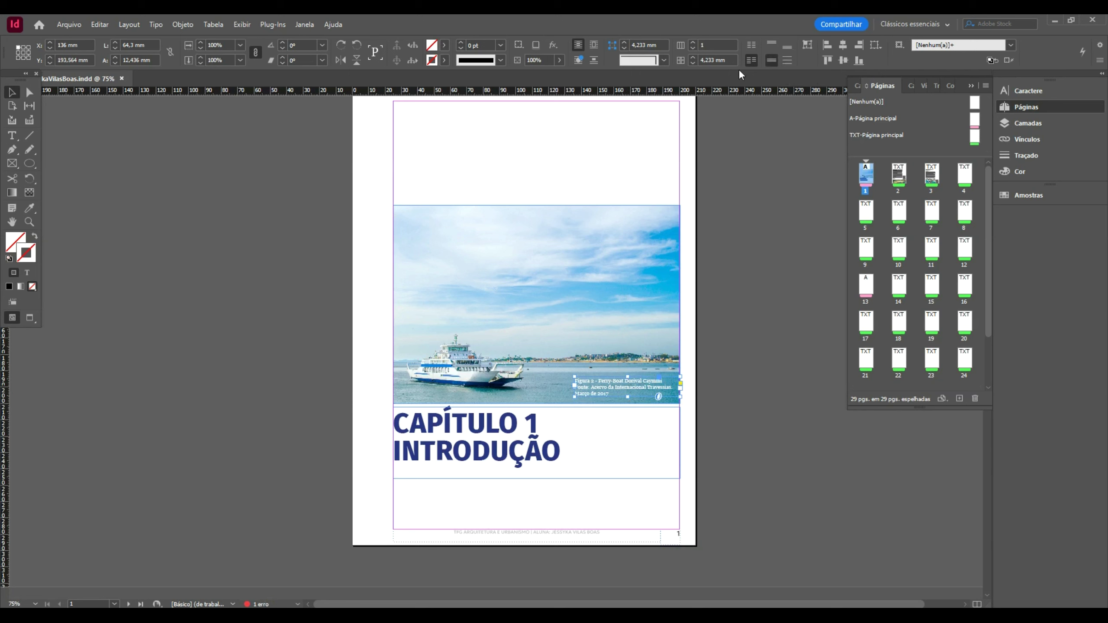
# - Select all of the caption text inside its frame
pyautogui.doubleClick(638, 382)
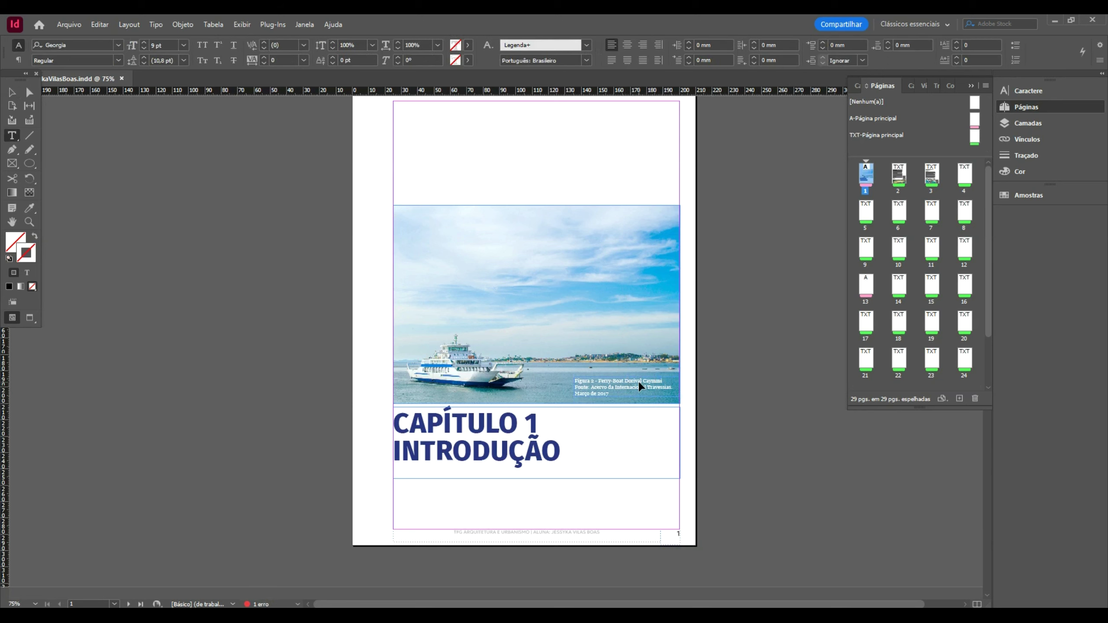
pyautogui.tripleClick(630, 386)
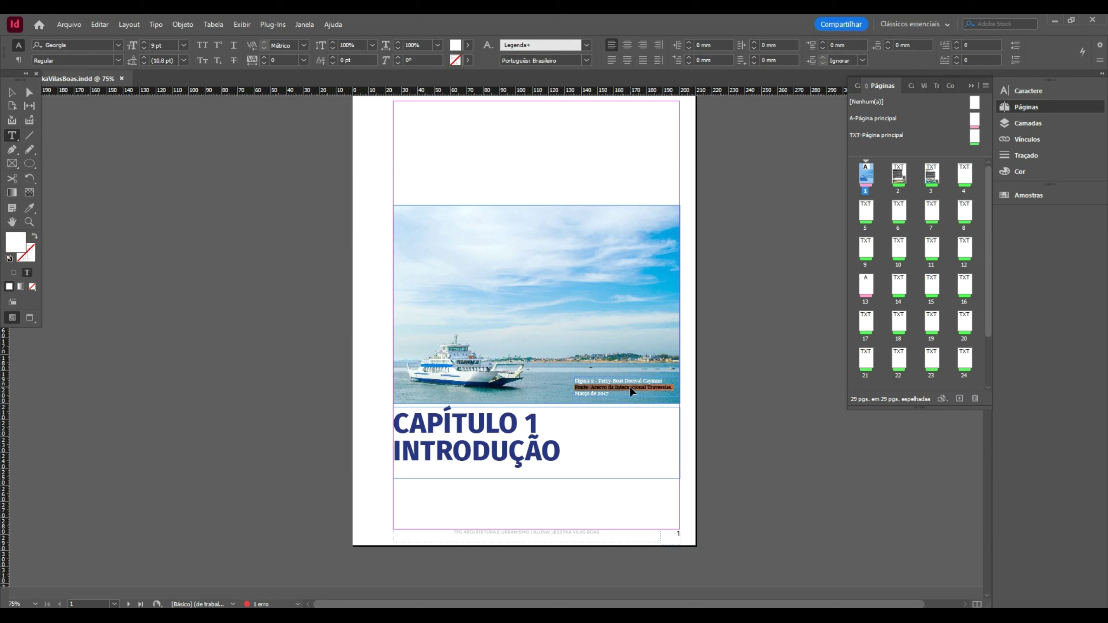
pyautogui.hotkey('ctrl', 't')
pyautogui.click(630, 386)
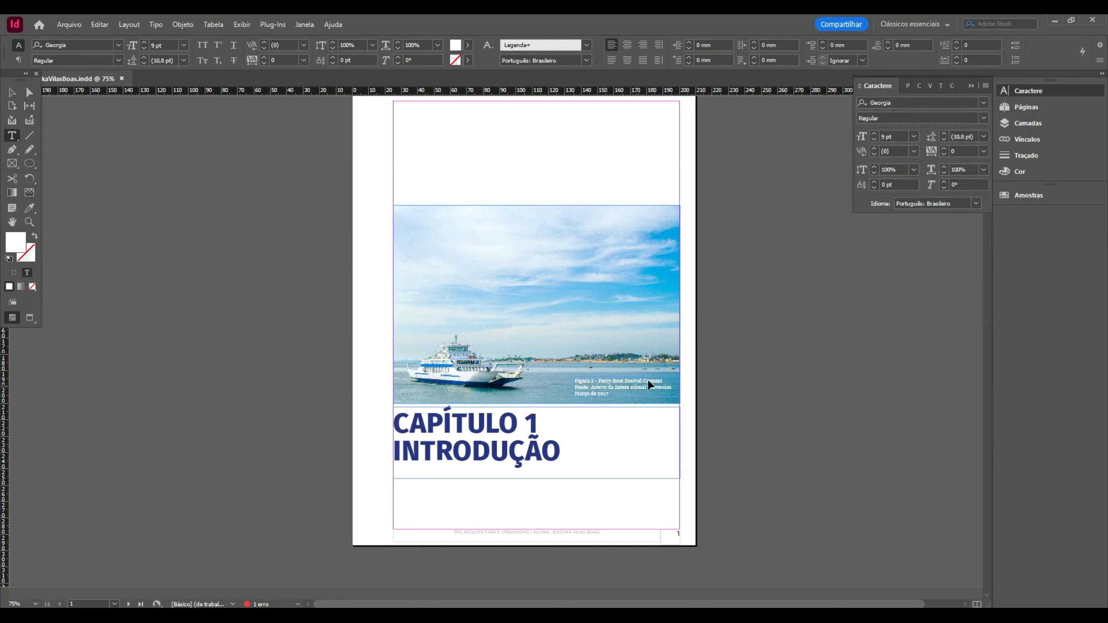
pyautogui.hotkey('ctrl', 'a')
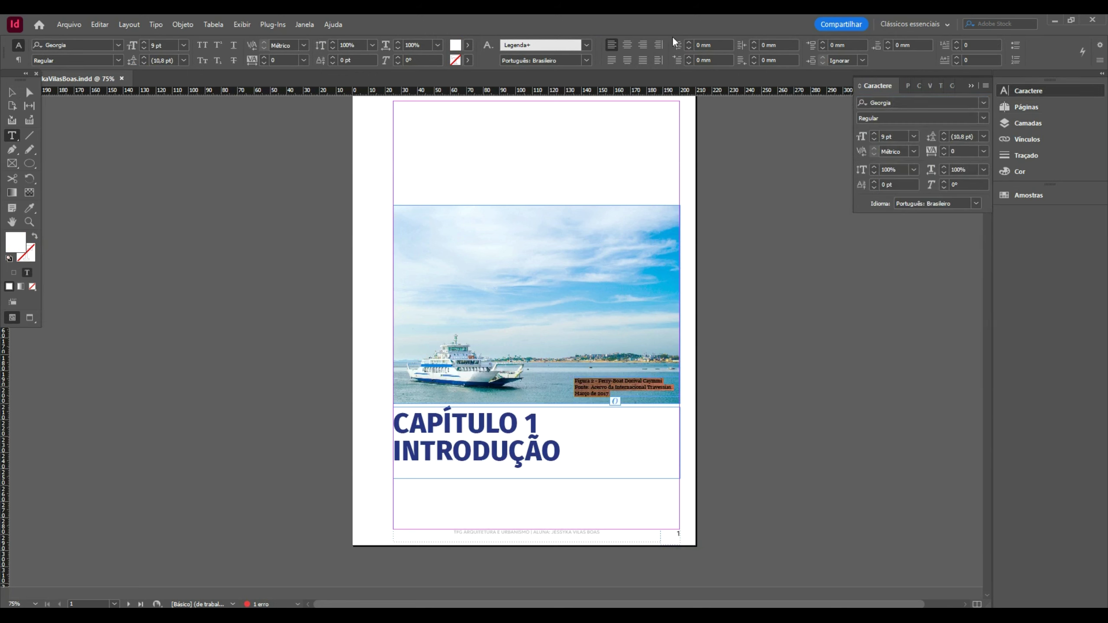
# - Right-align the caption and place it on the photo's bottom edge, nudged up 1 mm
pyautogui.click(644, 45)
pyautogui.click(13, 91)
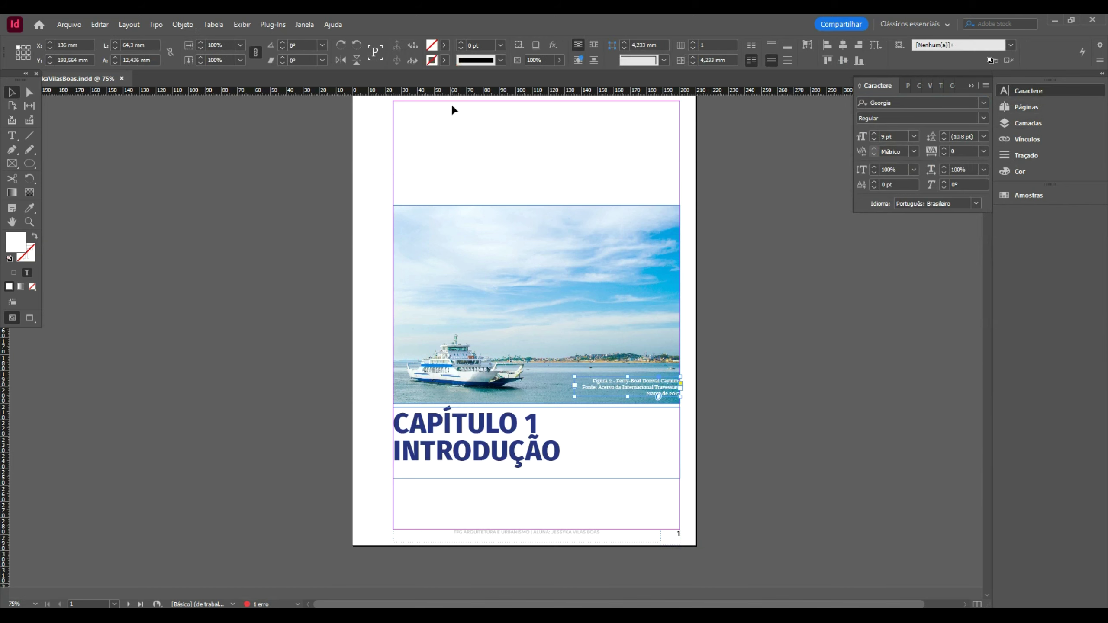
pyautogui.click(1061, 109)
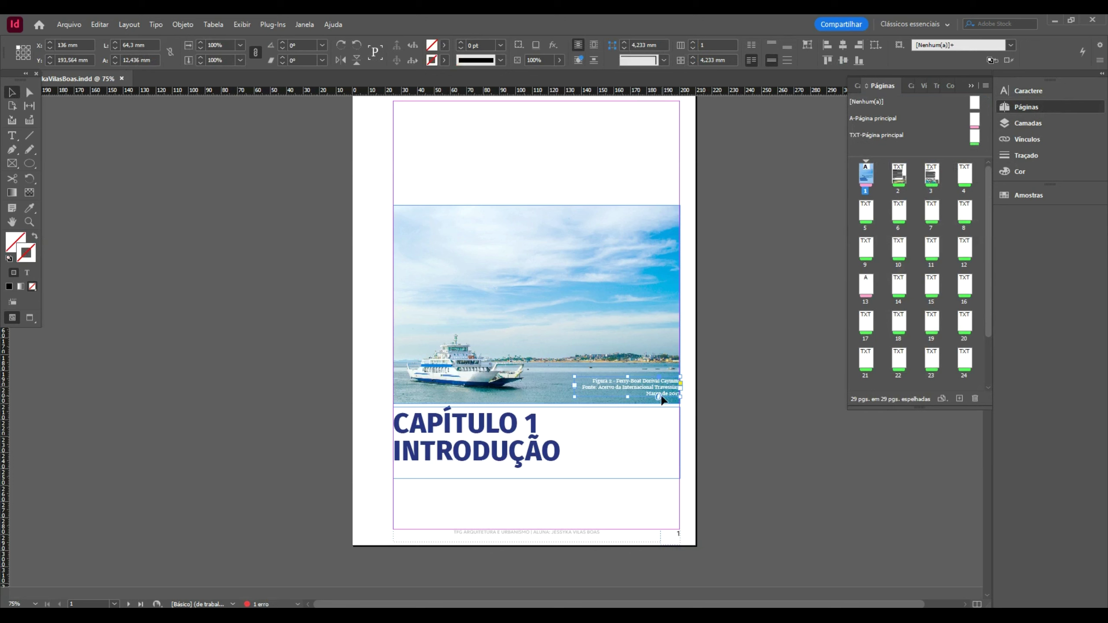
pyautogui.moveTo(673, 397); pyautogui.dragTo(666, 399)
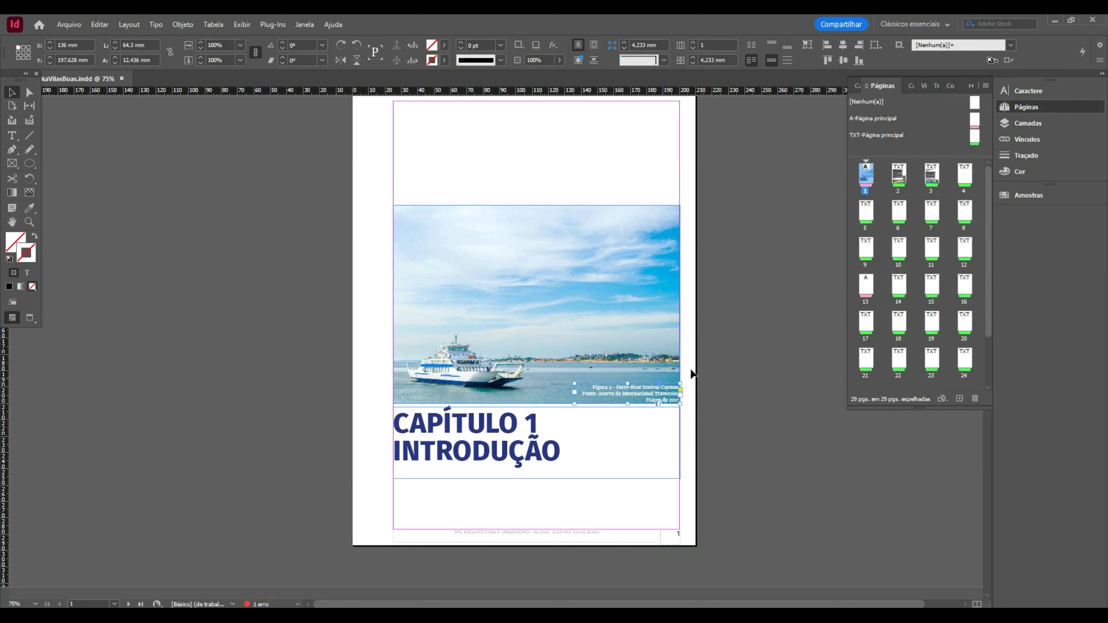
pyautogui.press('Up')
pyautogui.press('Up')
pyautogui.press('Up')
pyautogui.press('Up')
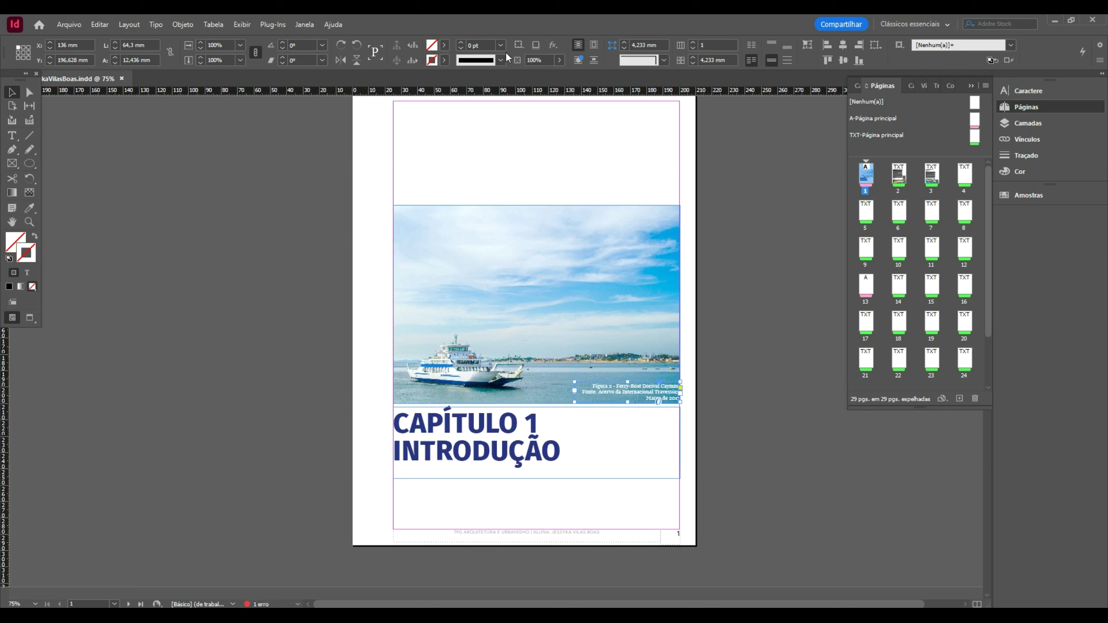
# - Leave the caption and select the body text frame on page 2
pyautogui.tripleClick(632, 392)
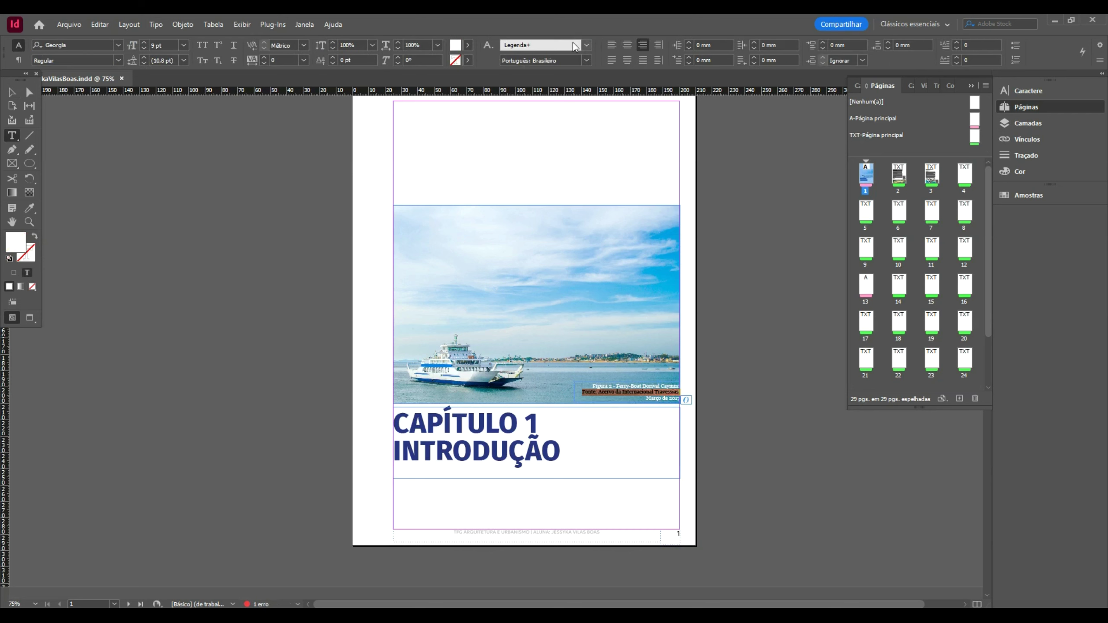
pyautogui.click(587, 45)
pyautogui.click(553, 80)
pyautogui.press('Escape')
pyautogui.click(756, 336)
pyautogui.scroll(-11, 756, 331)
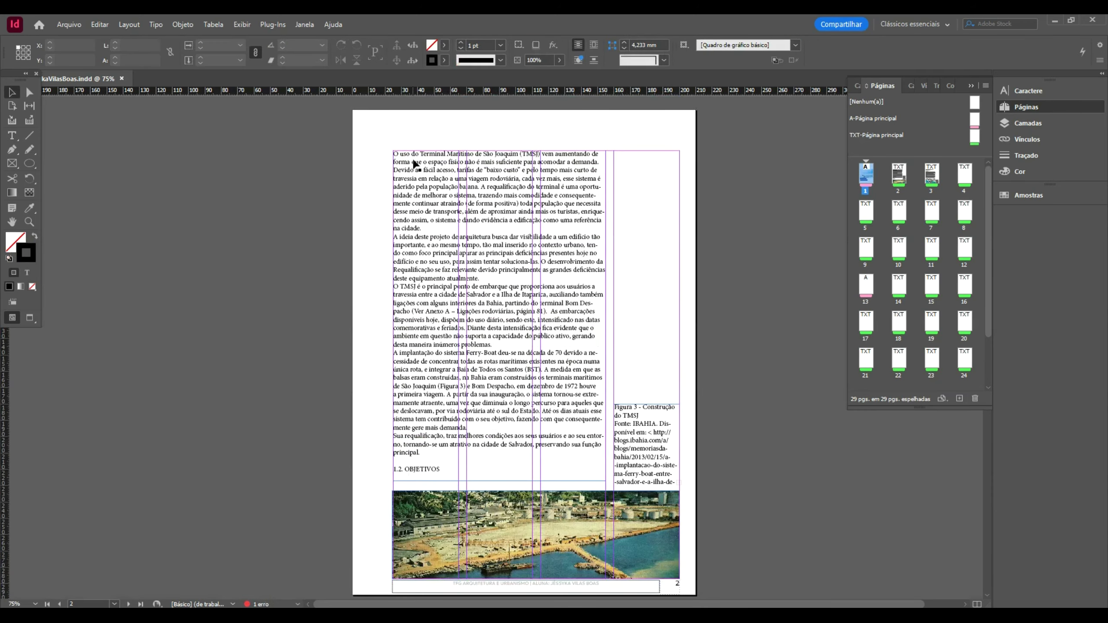
pyautogui.click(412, 164)
# - Copy the heading 1.1. APRESENTAÇÃO from PowerPoint slide 17
pyautogui.hotkey('alt', 'Tab')
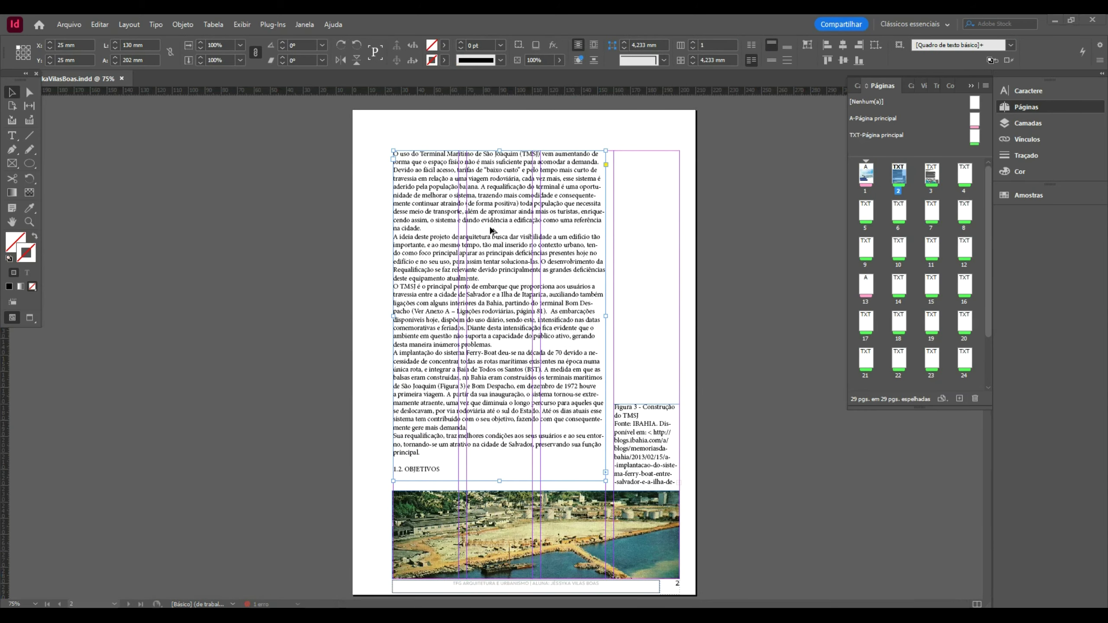
pyautogui.scroll(-2, 61, 372)
pyautogui.scroll(-3, 62, 372)
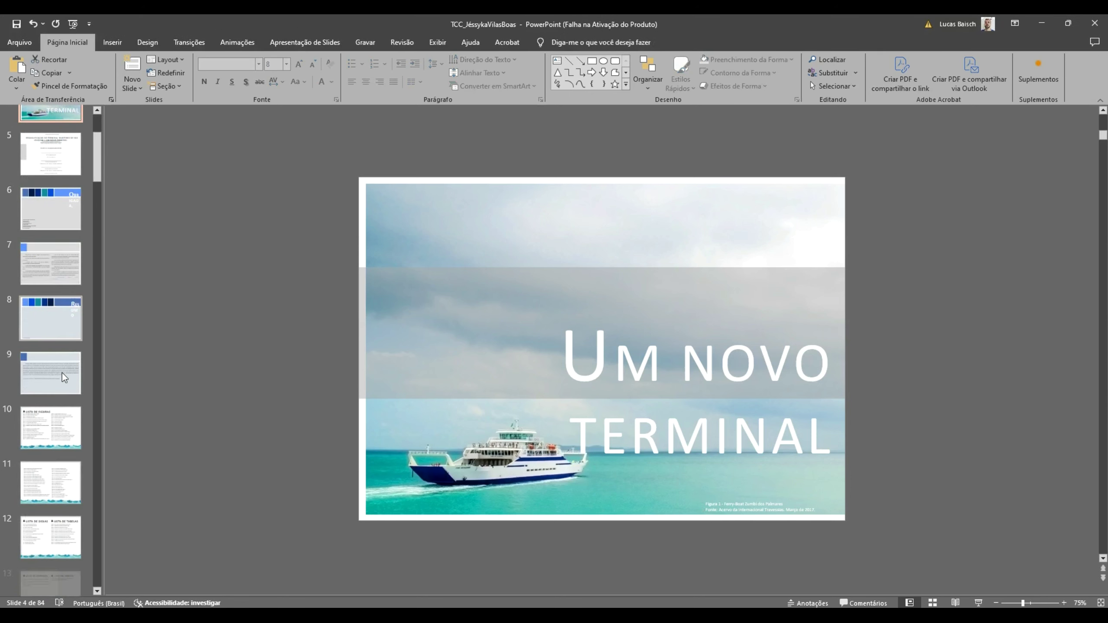
pyautogui.click(58, 325)
pyautogui.scroll(-3, 88, 337)
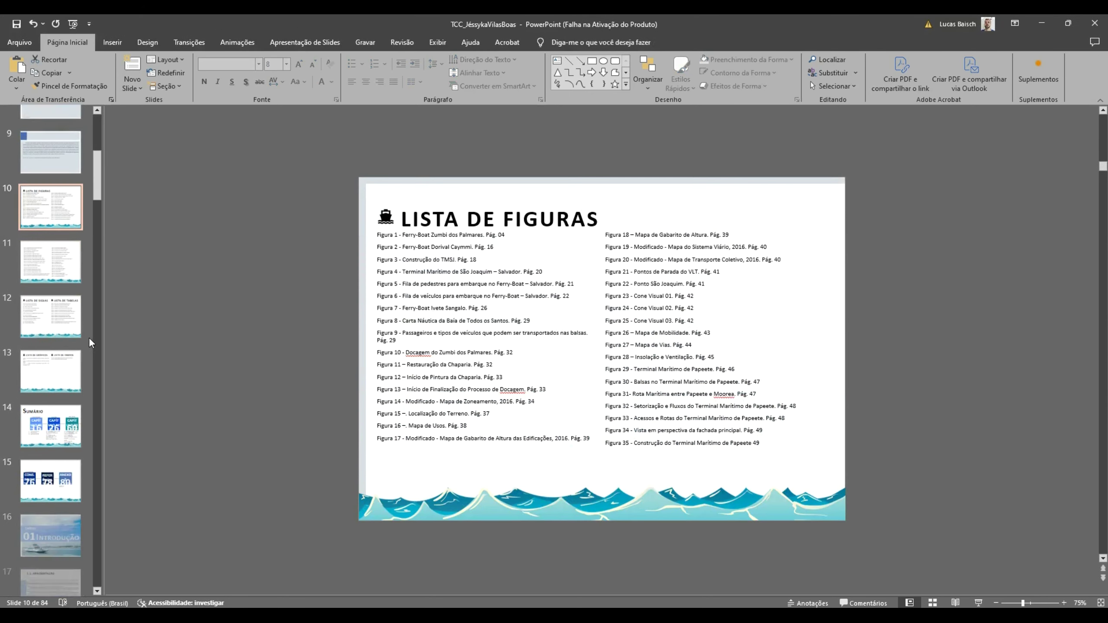
pyautogui.click(51, 578)
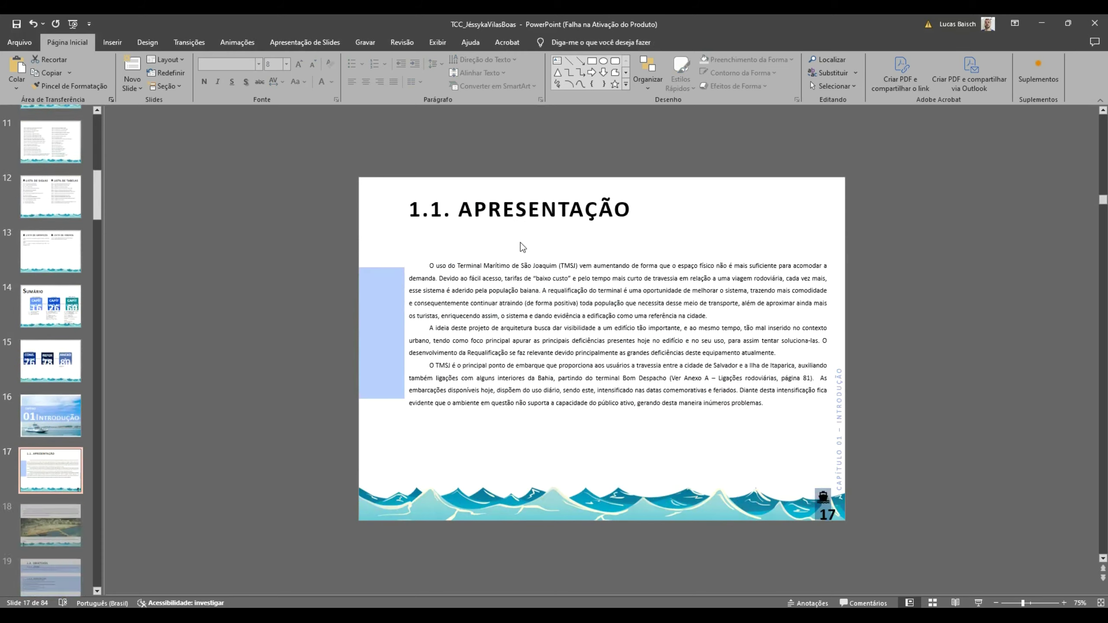
pyautogui.tripleClick(515, 217)
pyautogui.hotkey('ctrl', 'c')
pyautogui.hotkey('alt', 'Tab')
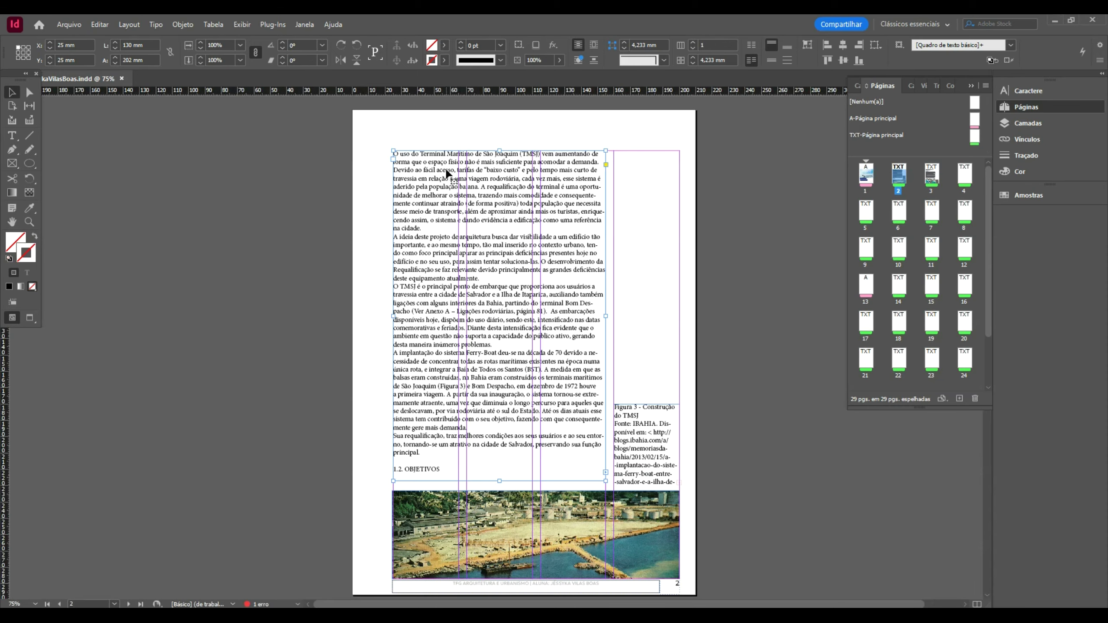
# - Paste the heading 1.1. APRESENTAÇÃO at the start of page 2's text, followed by a blank line
pyautogui.click(437, 157)
pyautogui.hotkey('ctrl', 'v')
pyautogui.press('Return')
# - Select the entire page 2 text story and start a new character style
pyautogui.click(11, 92)
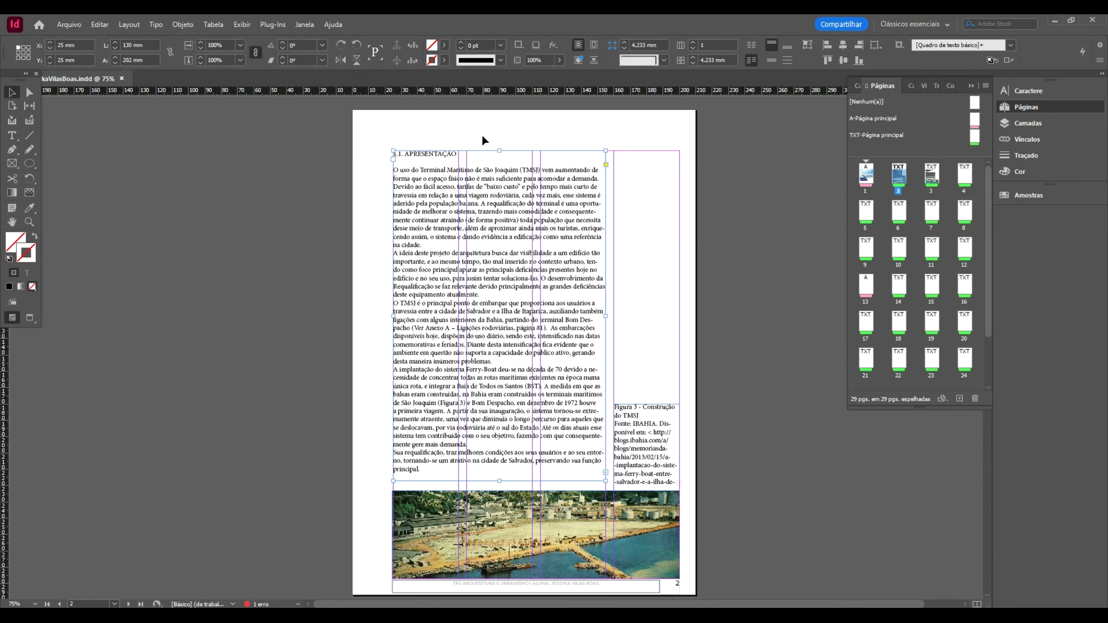
pyautogui.tripleClick(489, 196)
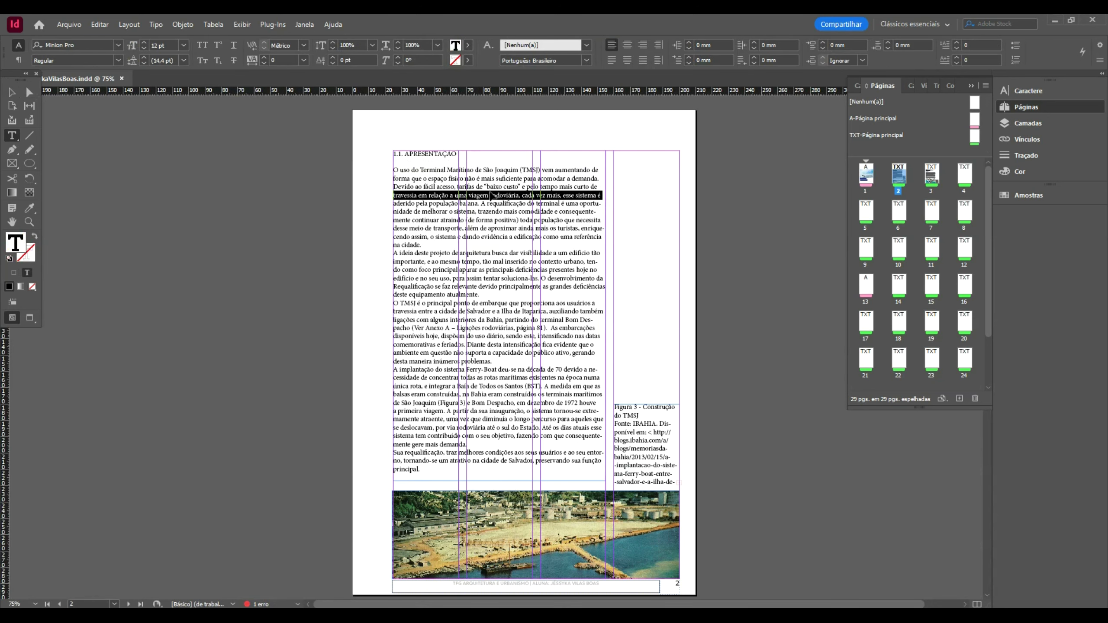
pyautogui.hotkey('ctrl', 'a')
pyautogui.click(488, 45)
pyautogui.click(531, 47)
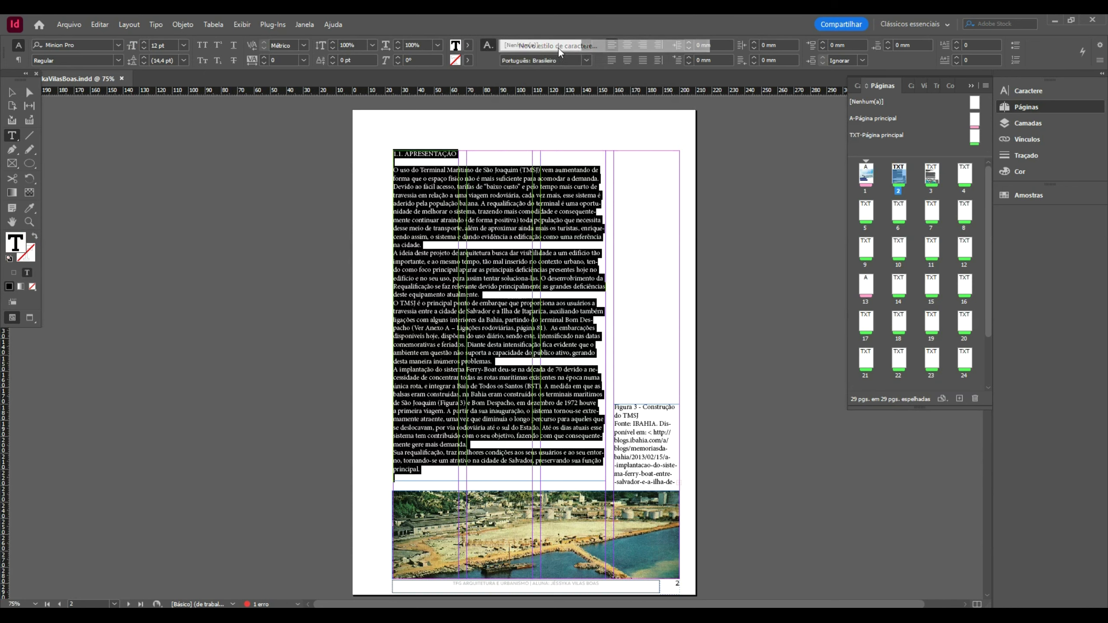
# - Name the new character style Texto-Padrão and give it Georgia Regular, 12 pt size, 12 pt leading
pyautogui.write('Texto-Padrão')
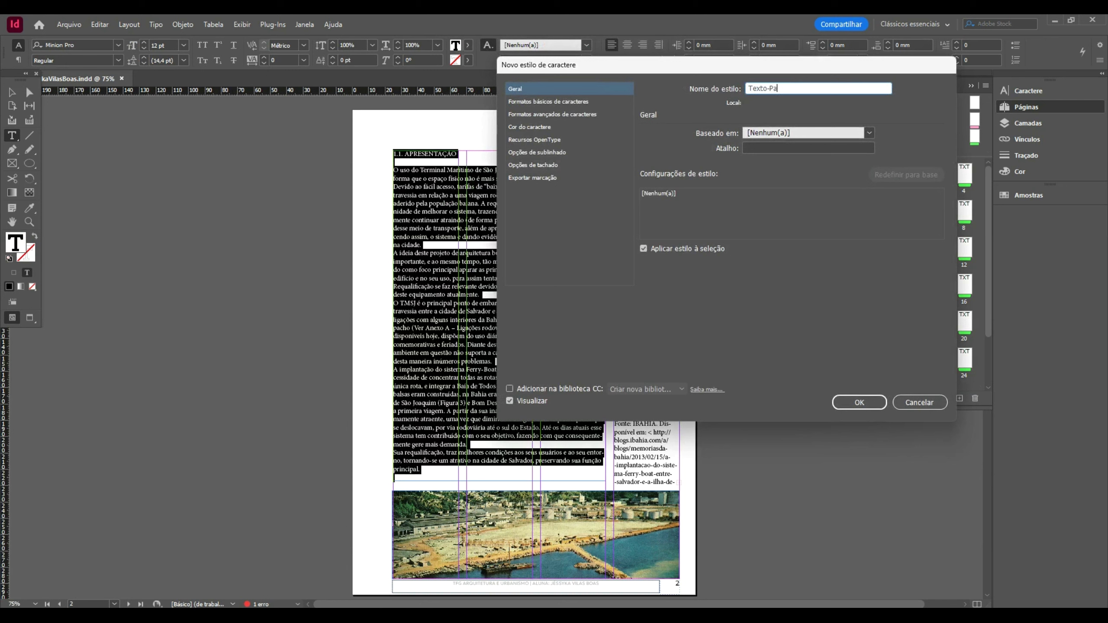
pyautogui.click(586, 104)
pyautogui.click(825, 139)
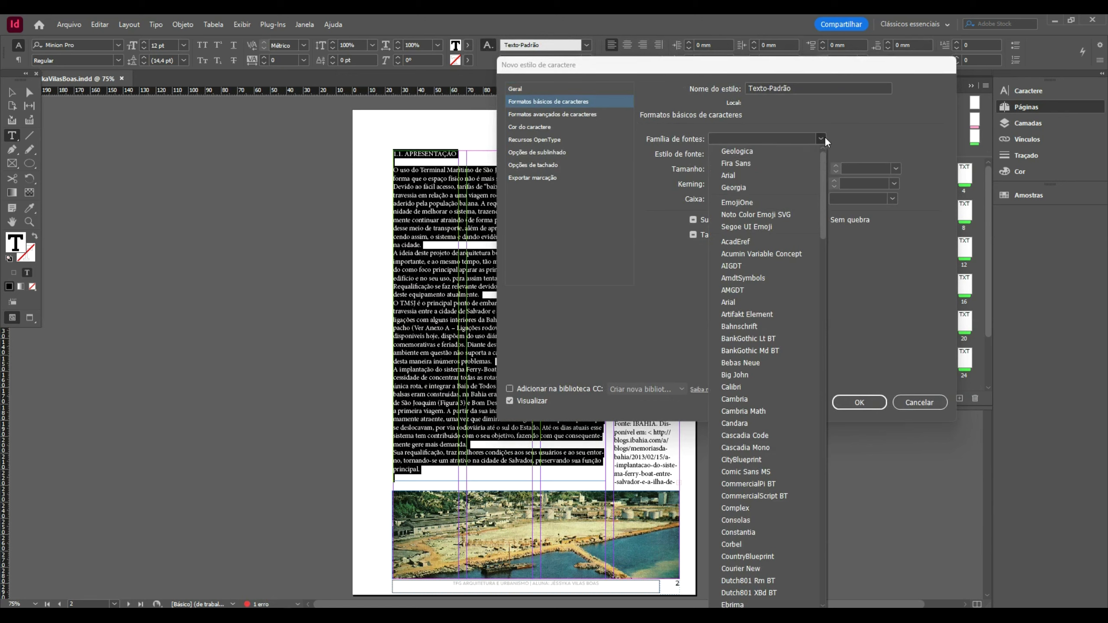
pyautogui.click(776, 187)
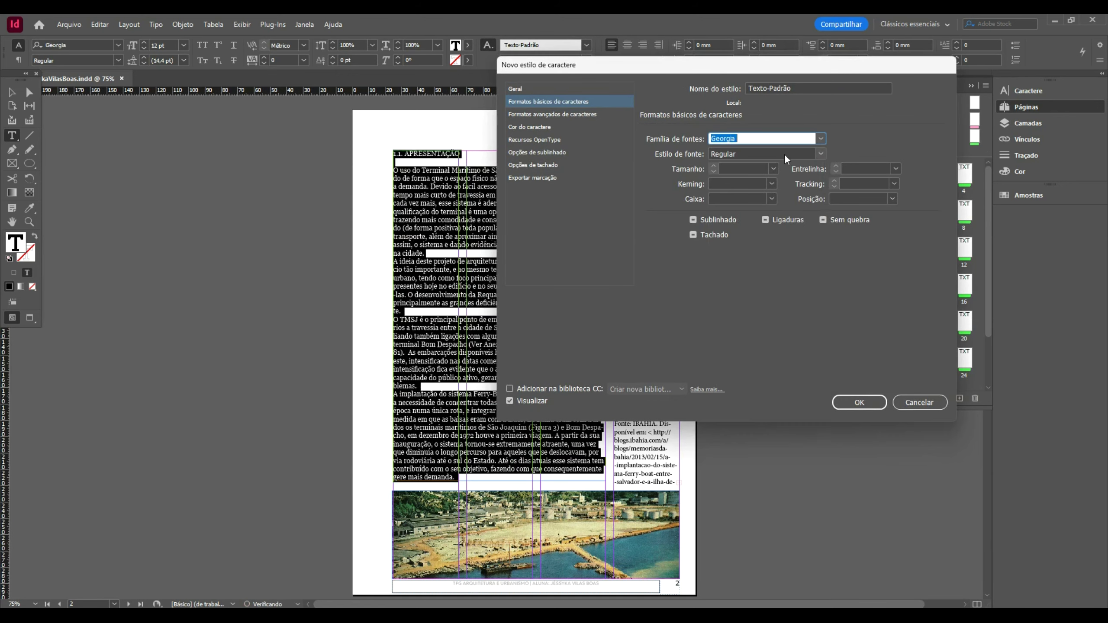
pyautogui.click(824, 139)
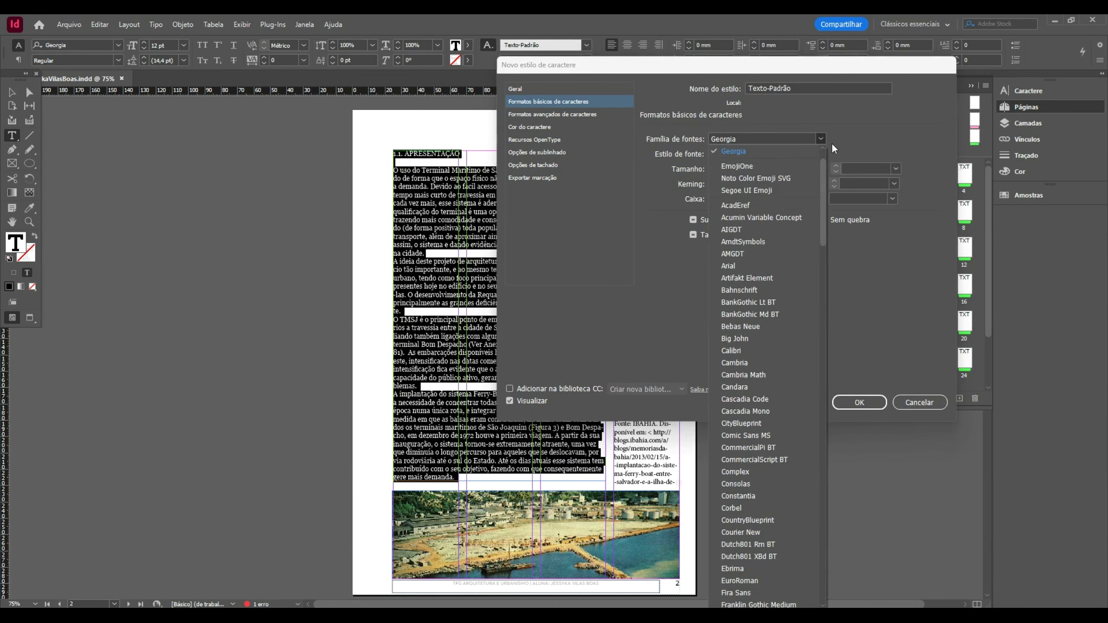
pyautogui.scroll(1, 807, 175)
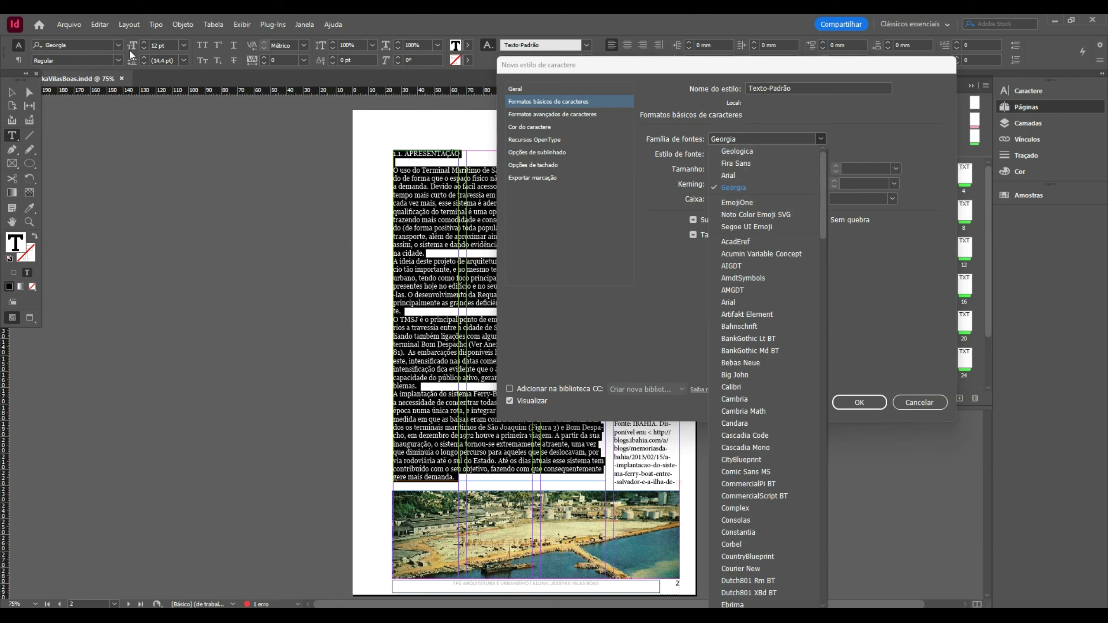
pyautogui.click(760, 139)
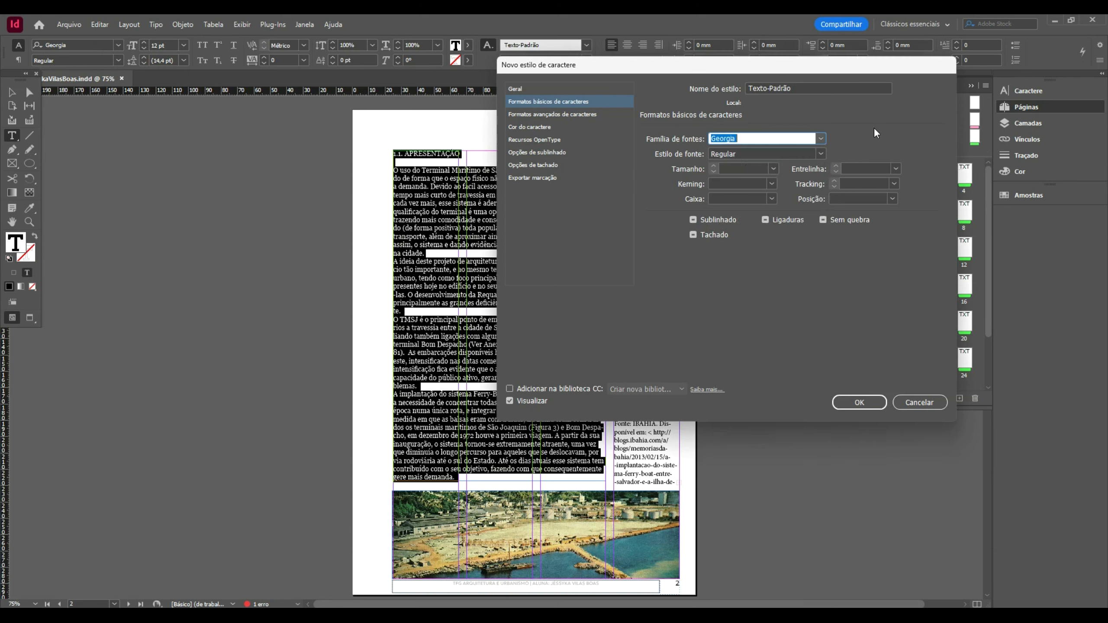
pyautogui.click(822, 151)
pyautogui.click(812, 154)
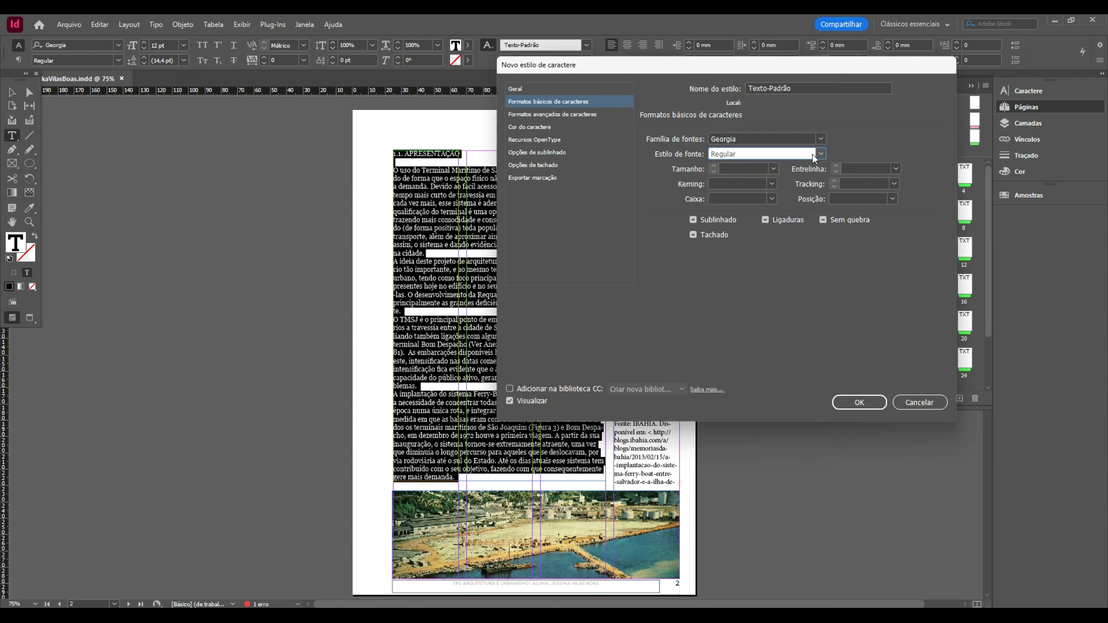
pyautogui.click(773, 169)
pyautogui.click(757, 242)
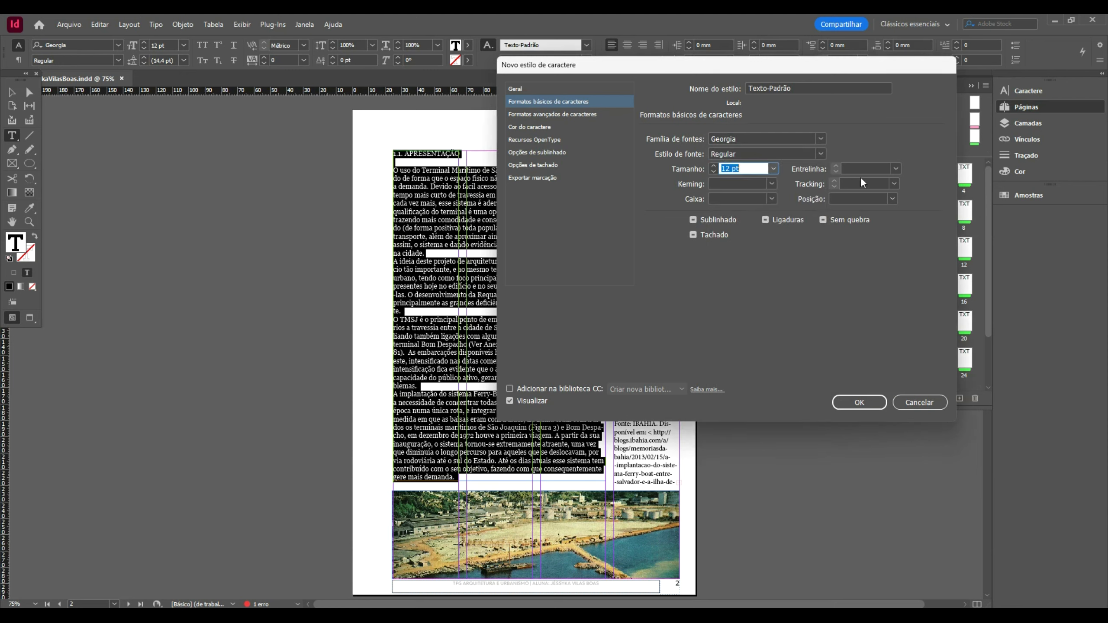
pyautogui.click(895, 169)
pyautogui.click(873, 251)
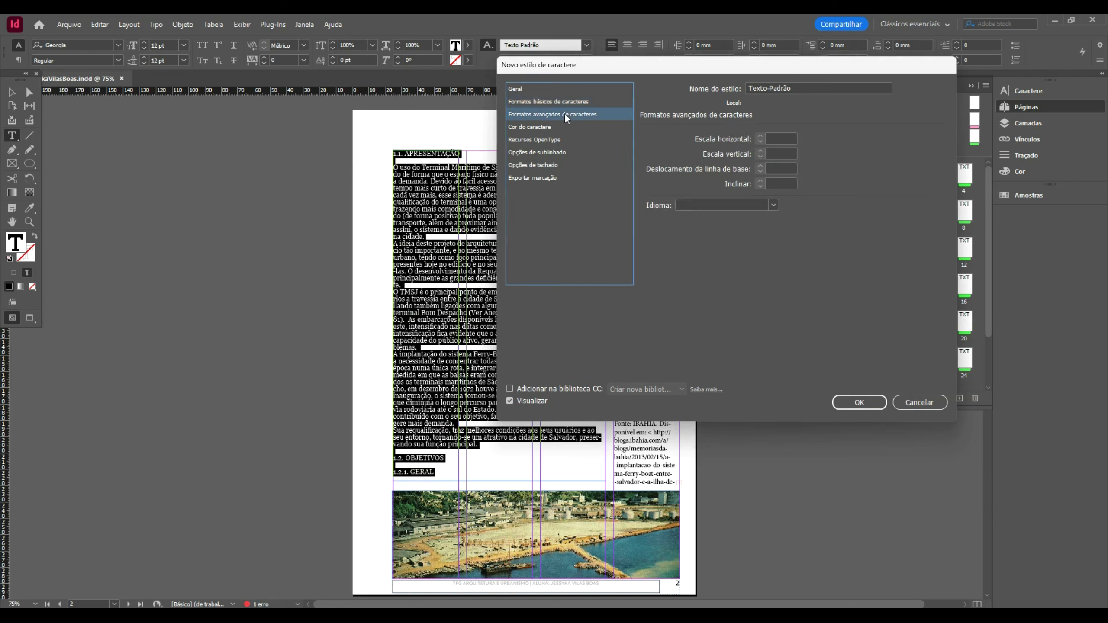
# - Set the Texto-Padrão character colour to [Preto] and review its other format panels
pyautogui.click(546, 125)
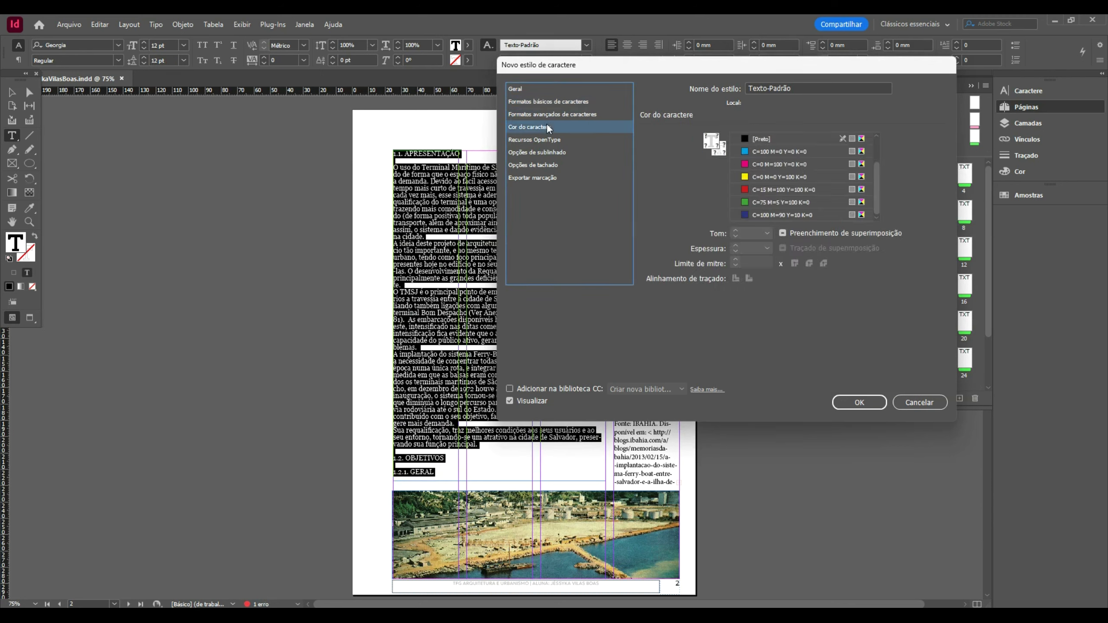
pyautogui.click(776, 139)
pyautogui.click(568, 102)
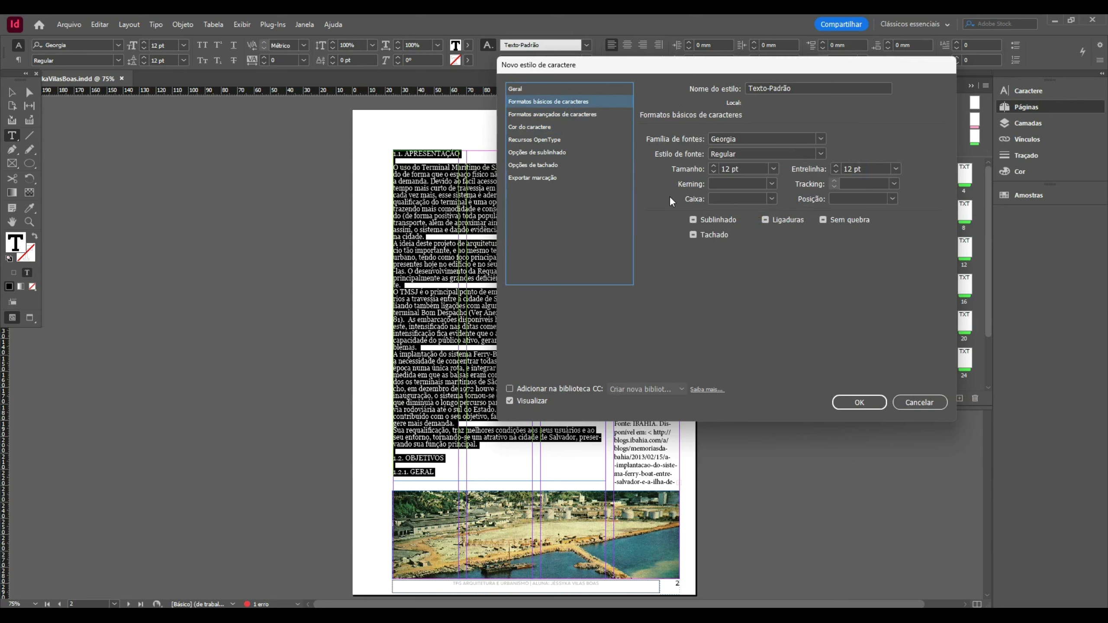
pyautogui.click(577, 165)
pyautogui.click(576, 176)
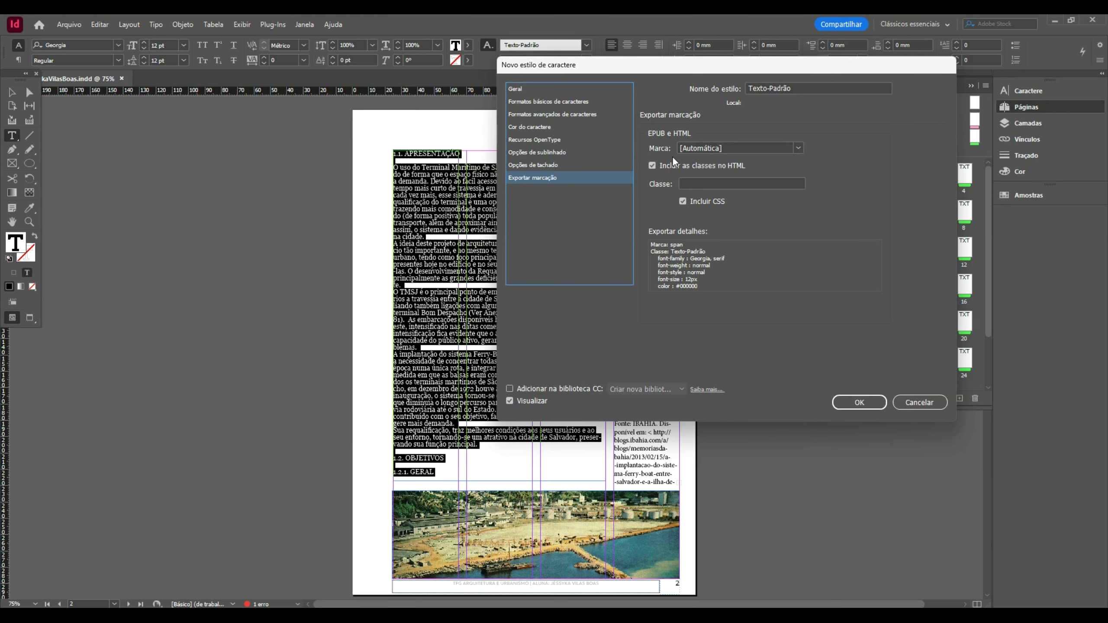
pyautogui.moveTo(740, 60); pyautogui.dragTo(616, 155)
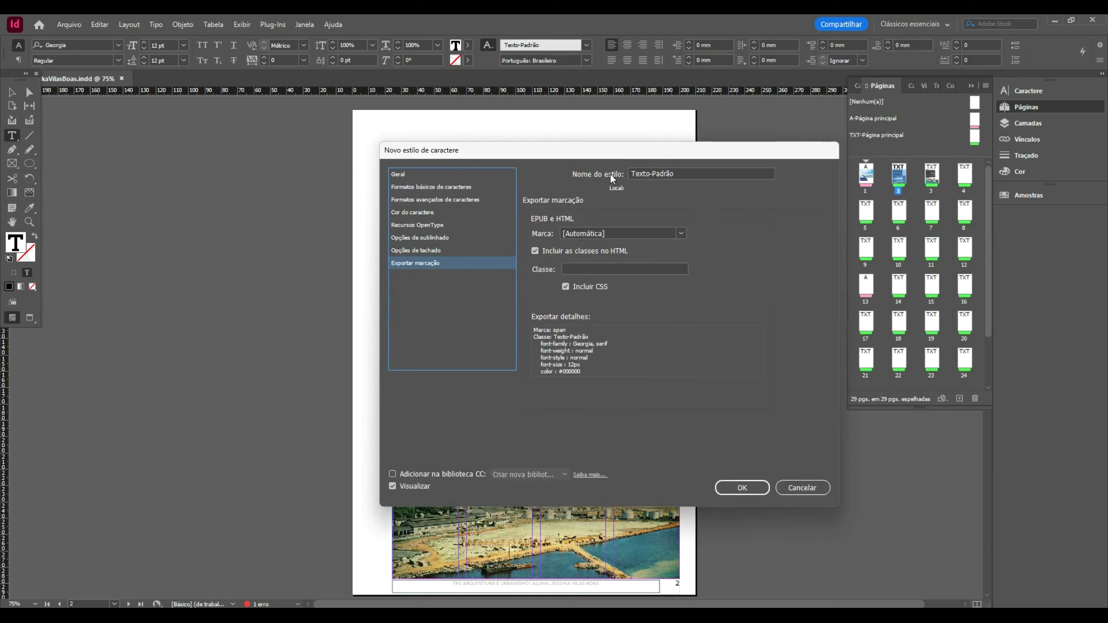
pyautogui.click(436, 247)
pyautogui.click(436, 236)
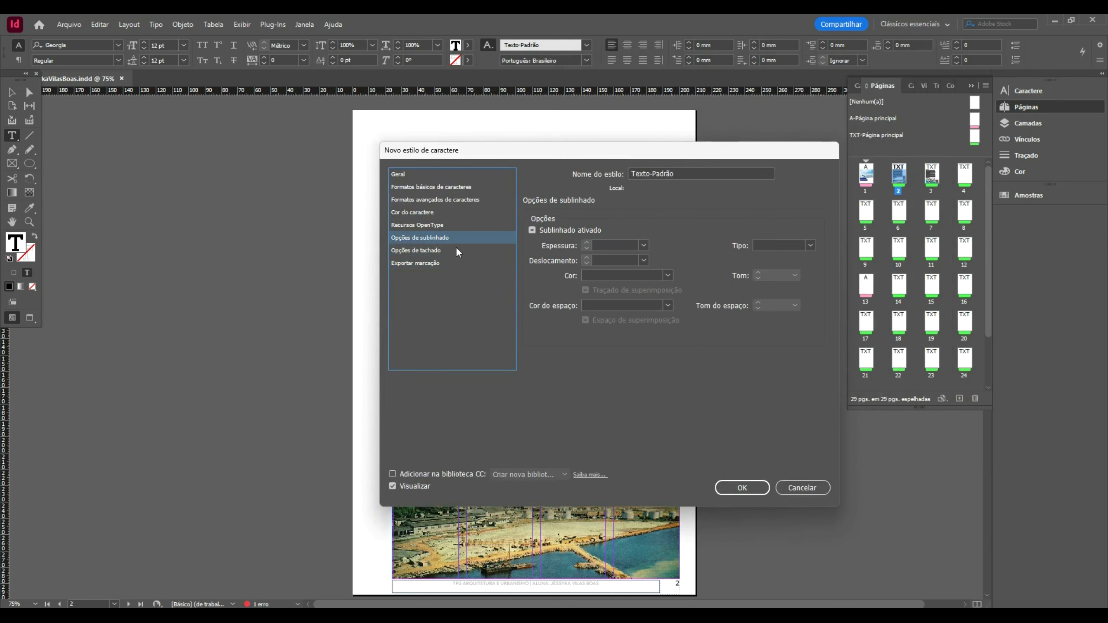
pyautogui.click(440, 223)
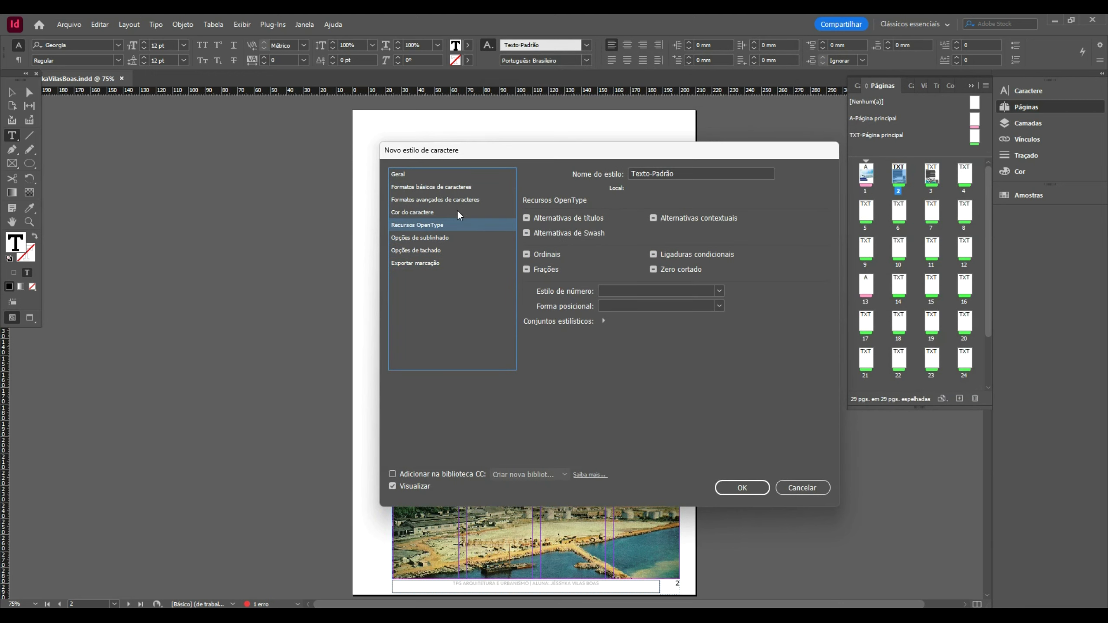
pyautogui.click(457, 210)
# - Set the Texto-Padrão style's language to Português
pyautogui.click(457, 199)
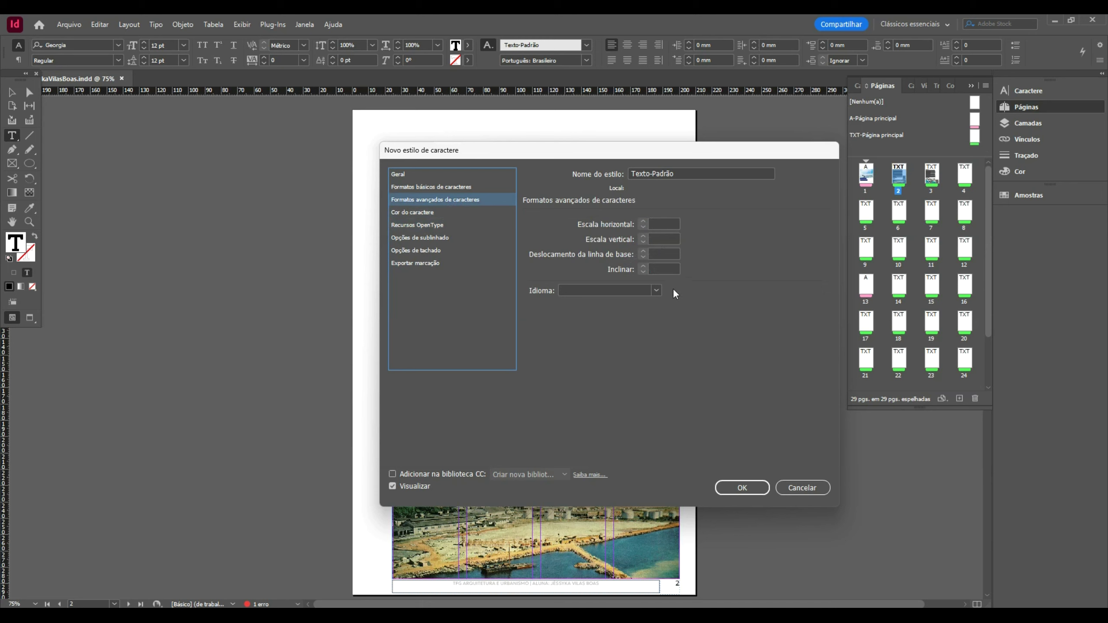
pyautogui.click(656, 290)
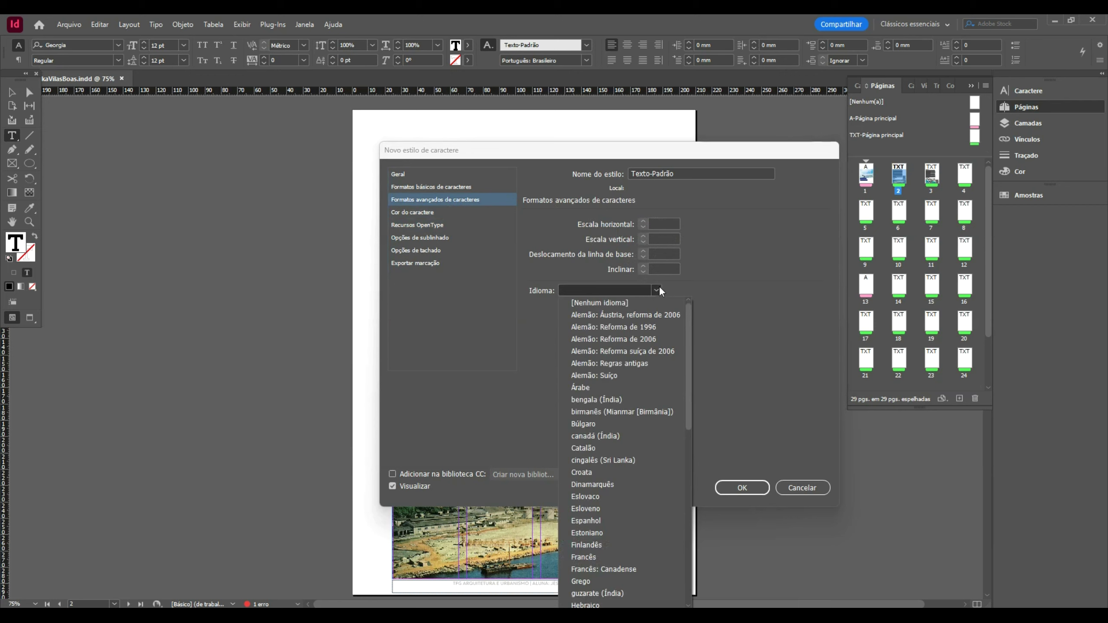
pyautogui.scroll(-8, 659, 286)
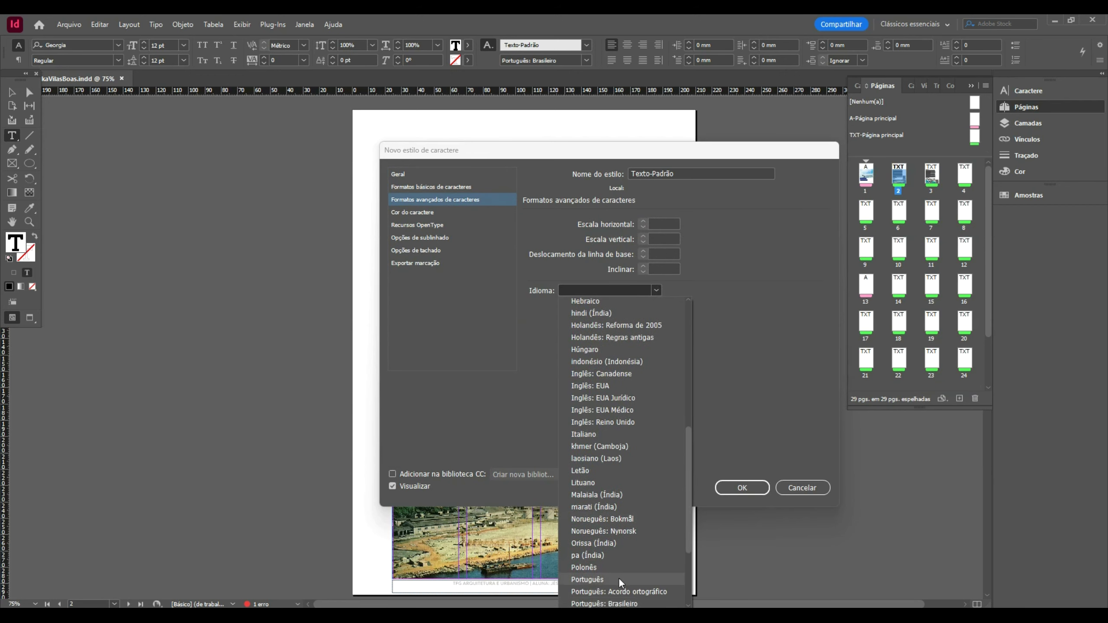
pyautogui.click(618, 579)
pyautogui.click(440, 188)
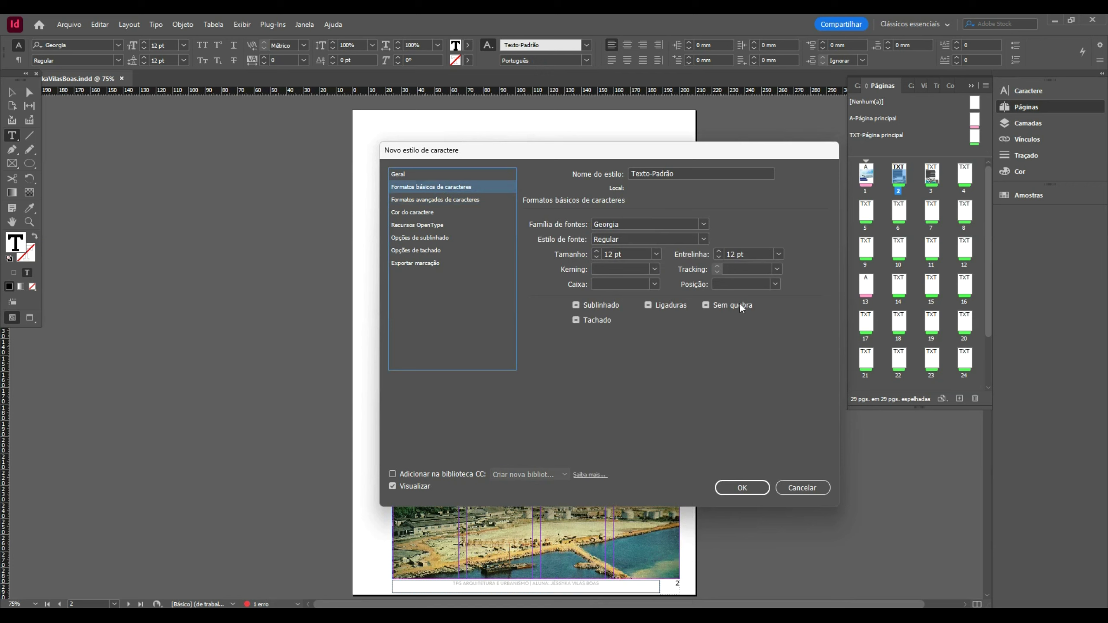
# - Set position Normal, tracking 0 and case Normal, then save the Texto-Padrão style
pyautogui.click(774, 282)
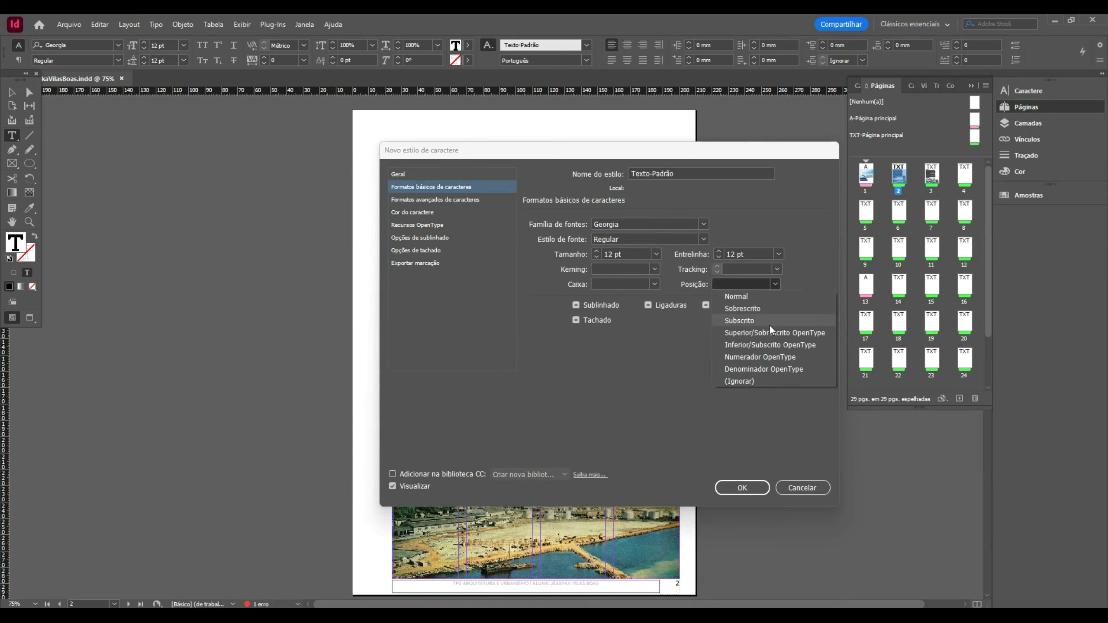
pyautogui.click(768, 294)
pyautogui.click(775, 269)
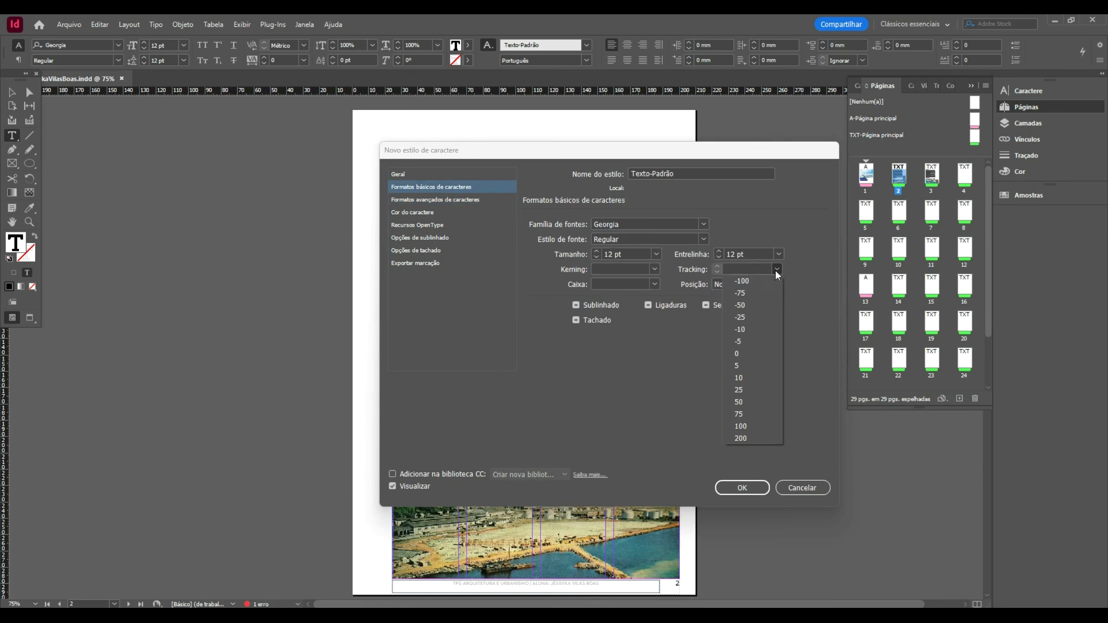
pyautogui.click(753, 354)
pyautogui.click(654, 284)
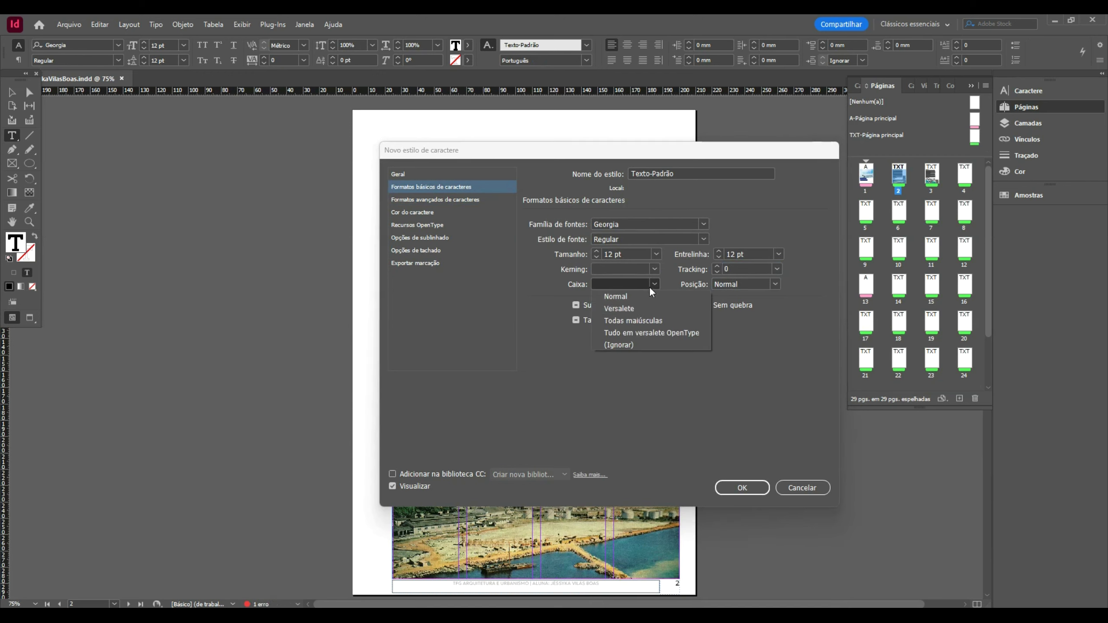
pyautogui.click(635, 298)
pyautogui.click(644, 285)
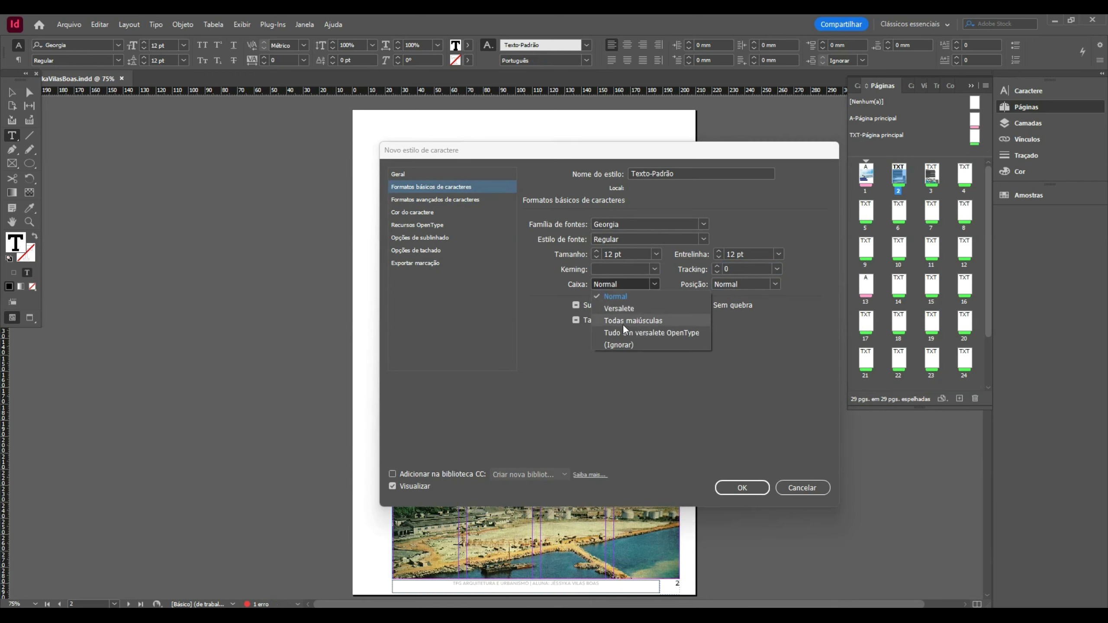
pyautogui.click(630, 296)
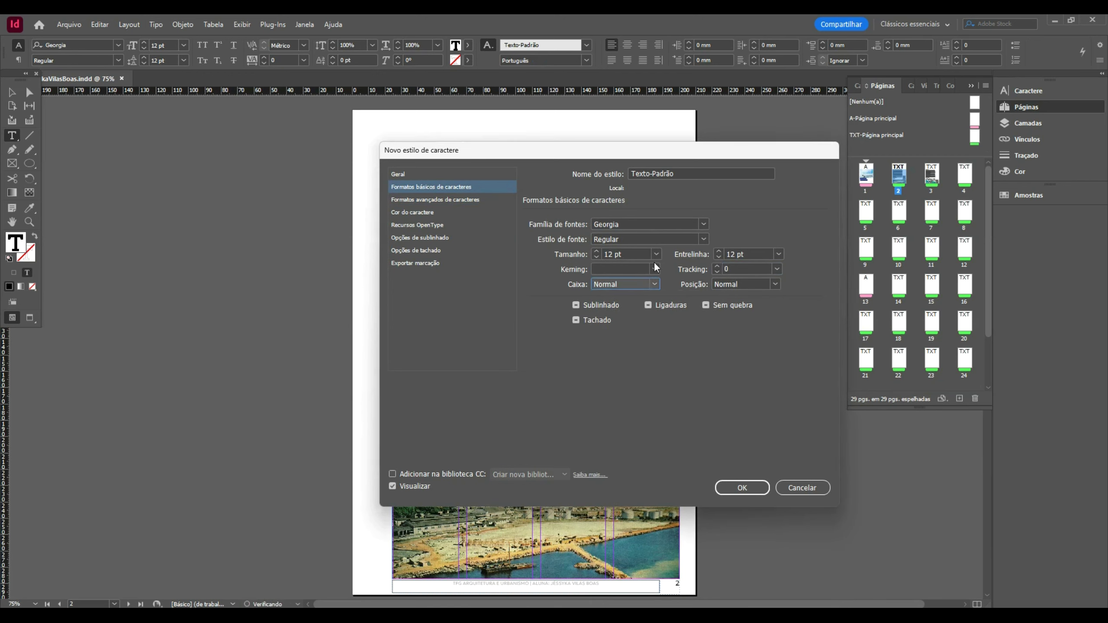
pyautogui.click(732, 481)
# - Give all paragraphs of the page 2 text 3 mm space after, then reselect the body frame
pyautogui.press('Escape')
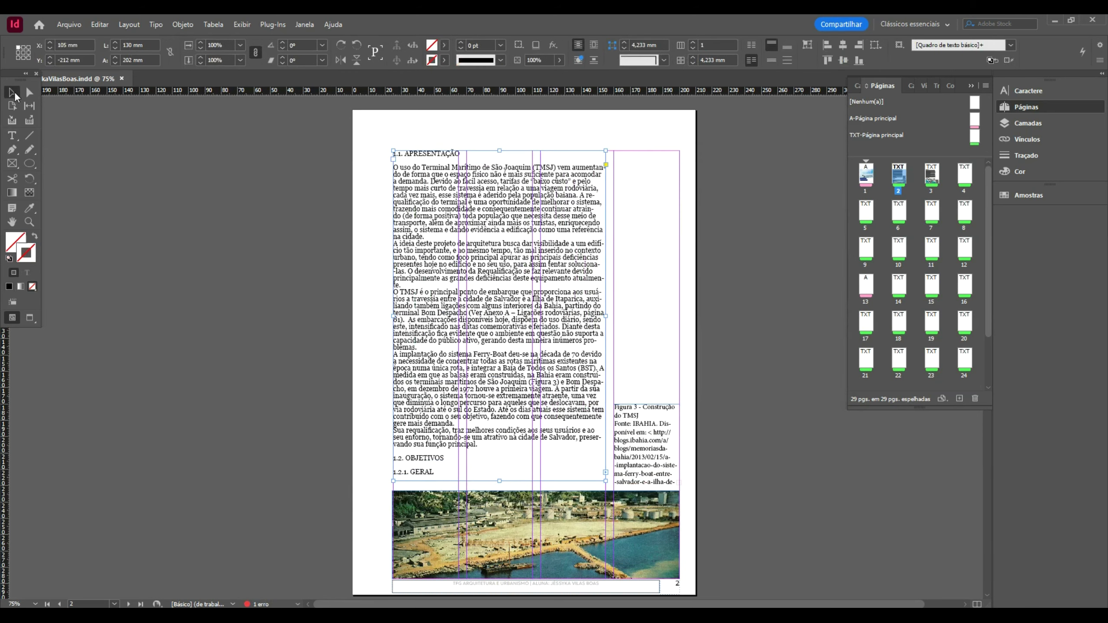
pyautogui.tripleClick(438, 230)
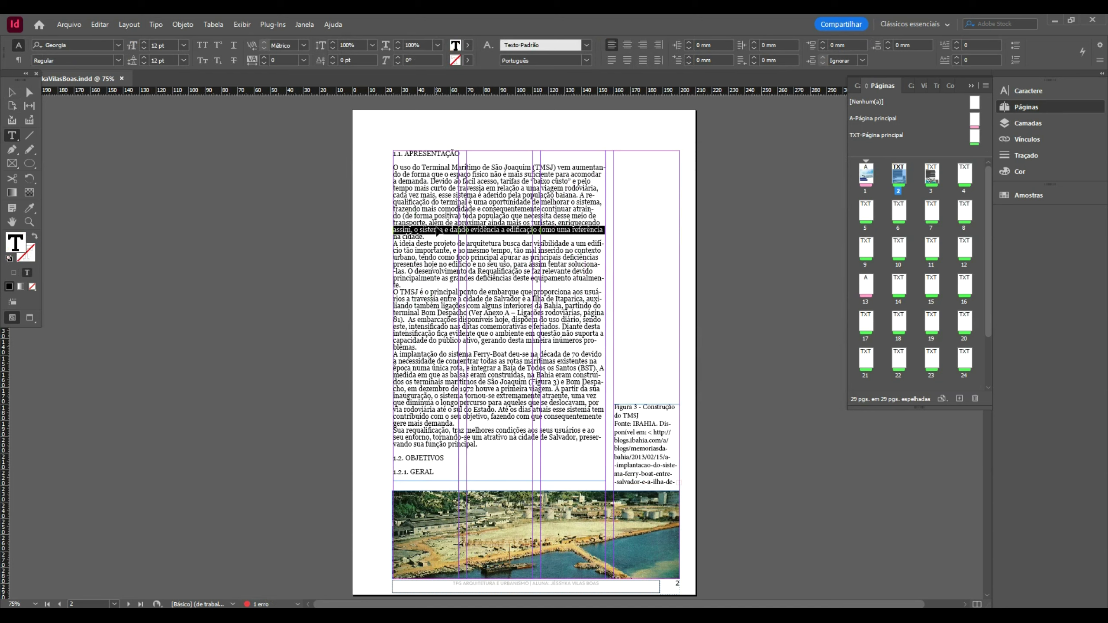
pyautogui.press('Escape')
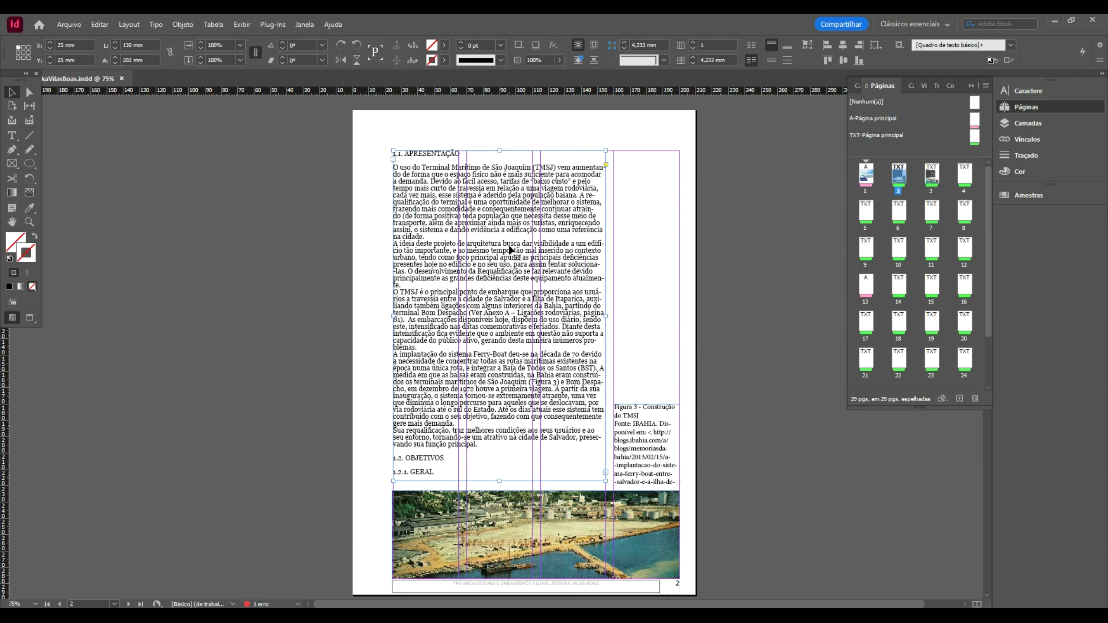
pyautogui.doubleClick(593, 207)
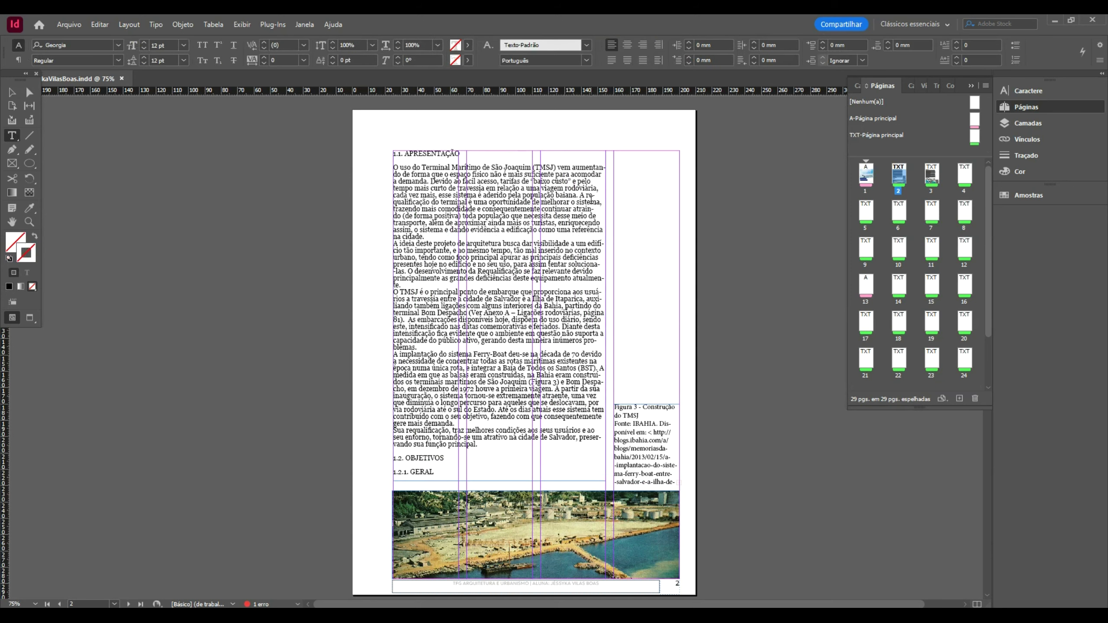
pyautogui.hotkey('ctrl', 'a')
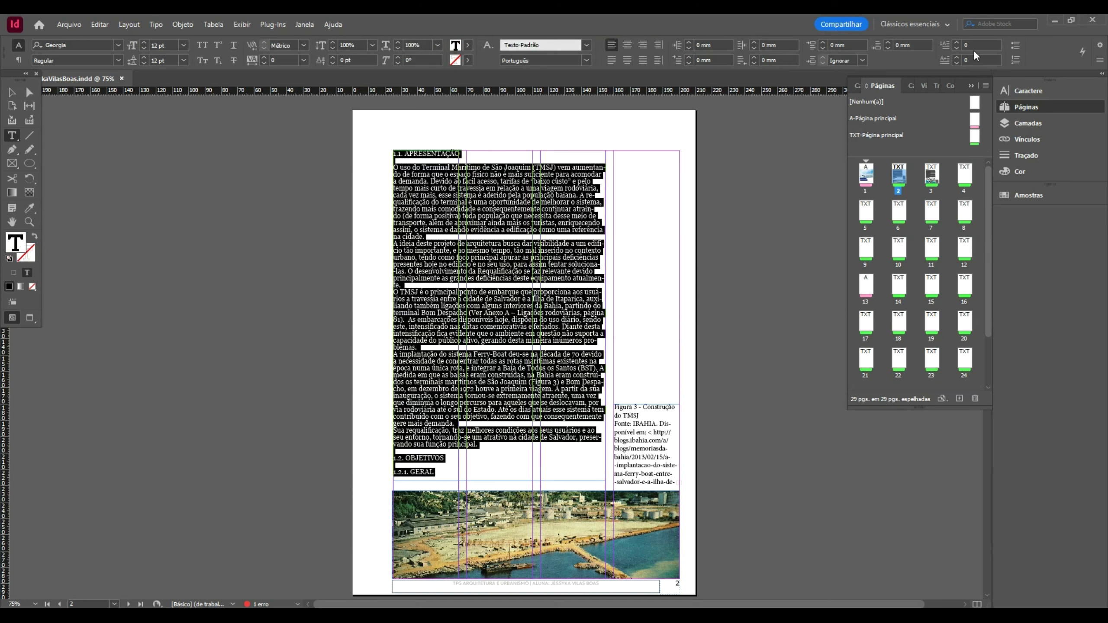
pyautogui.click(931, 44)
pyautogui.write('3')
pyautogui.press('Return')
pyautogui.click(8, 94)
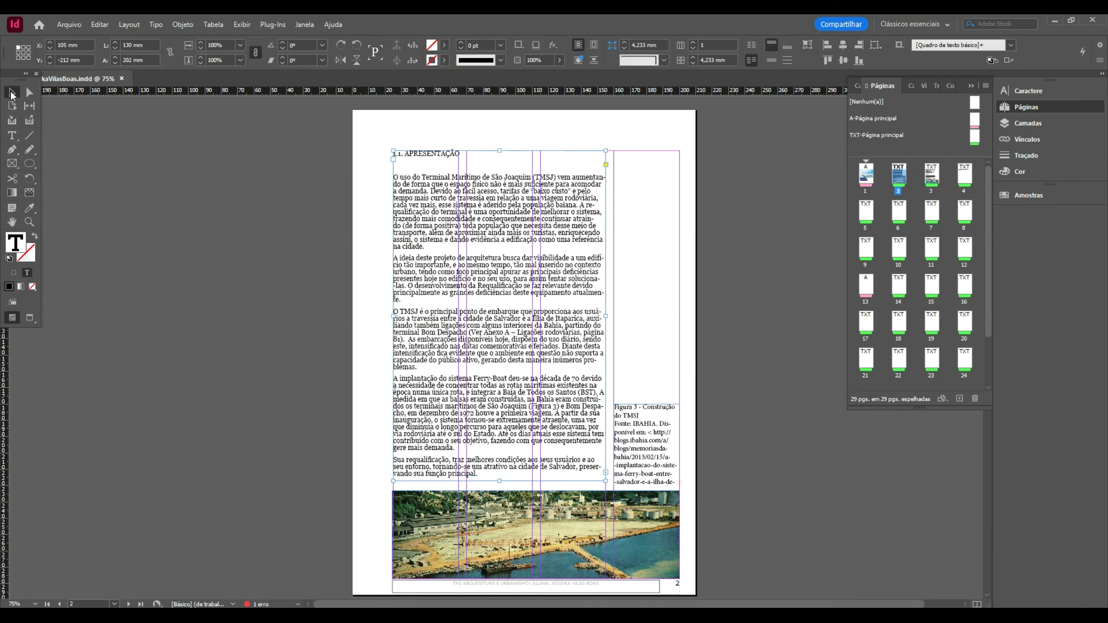
pyautogui.click(249, 227)
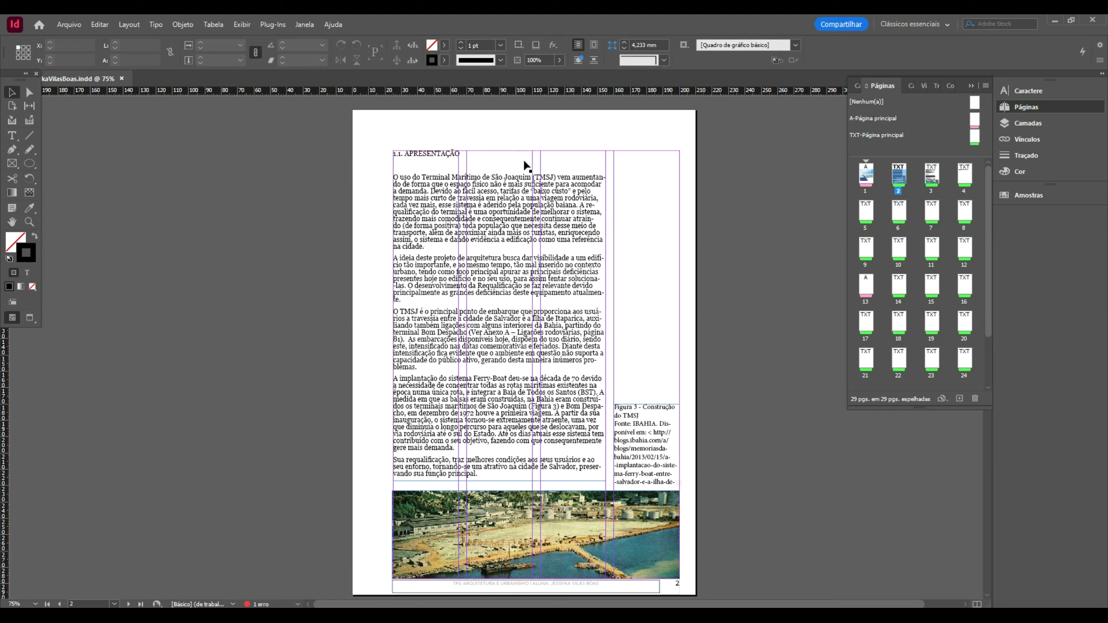
pyautogui.click(489, 226)
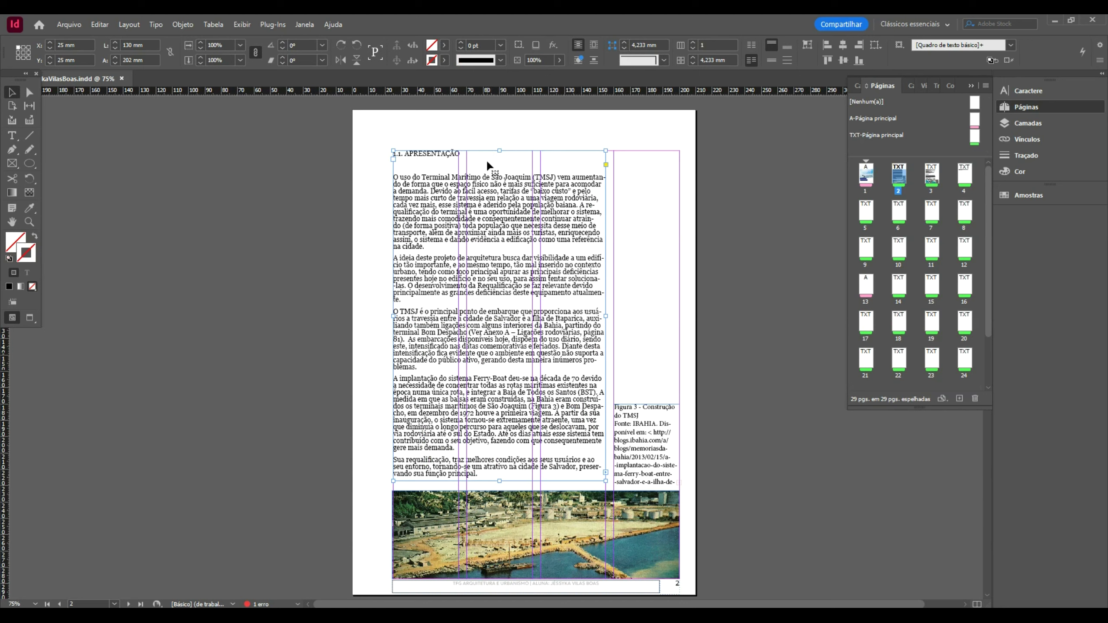
# - Select the 1.1. APRESENTAÇÃO heading and rename its character style to SubCapítulo
pyautogui.press('t')
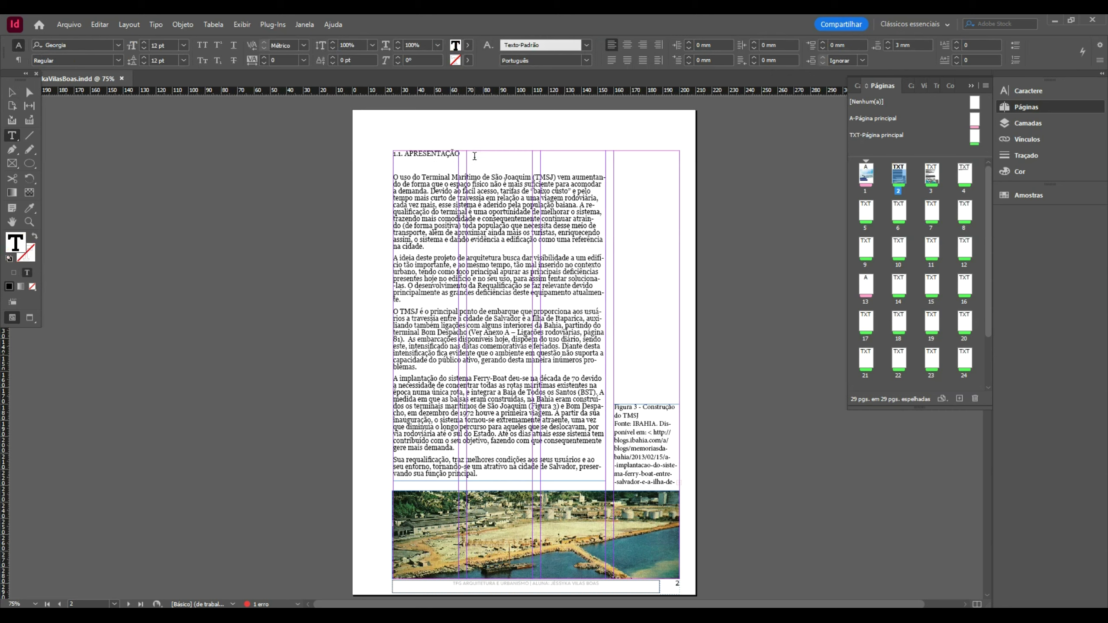
pyautogui.tripleClick(475, 155)
pyautogui.click(487, 45)
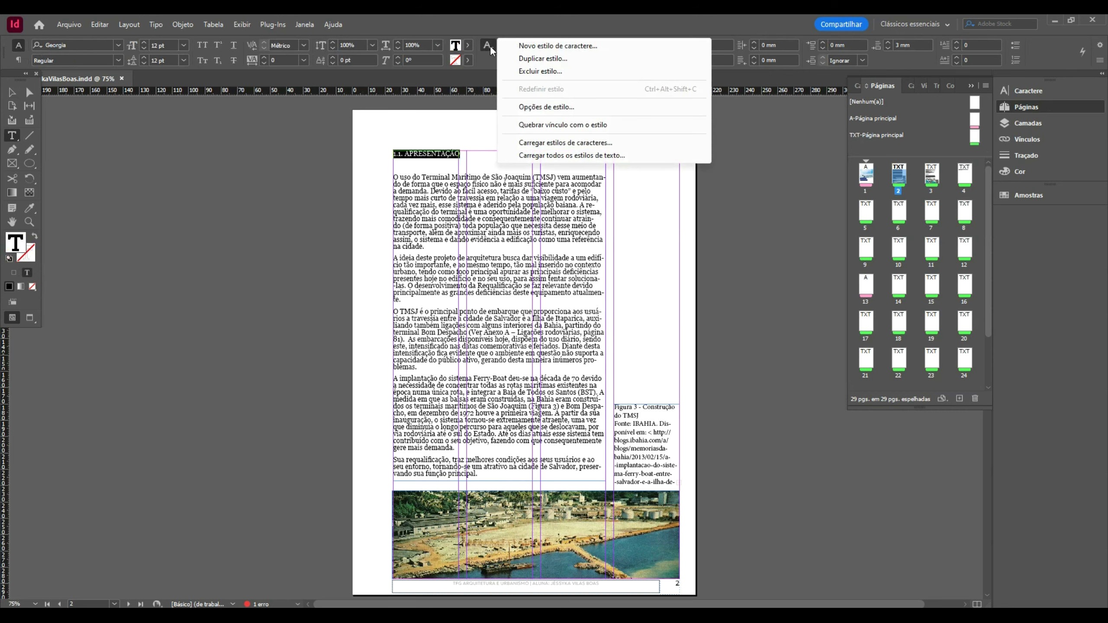
pyautogui.click(546, 107)
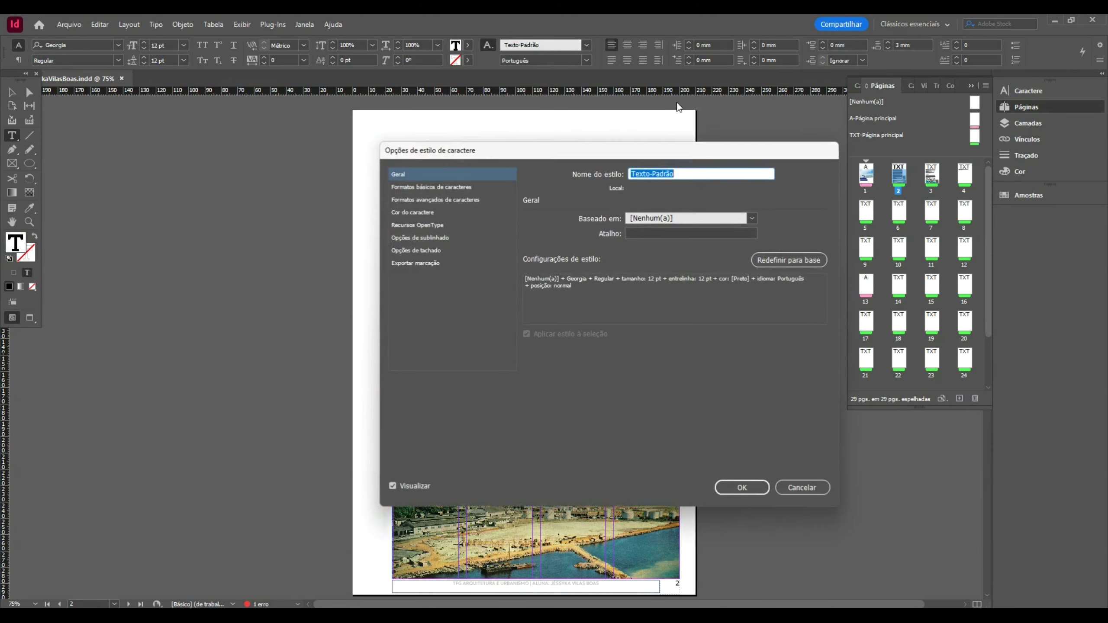
pyautogui.click(748, 218)
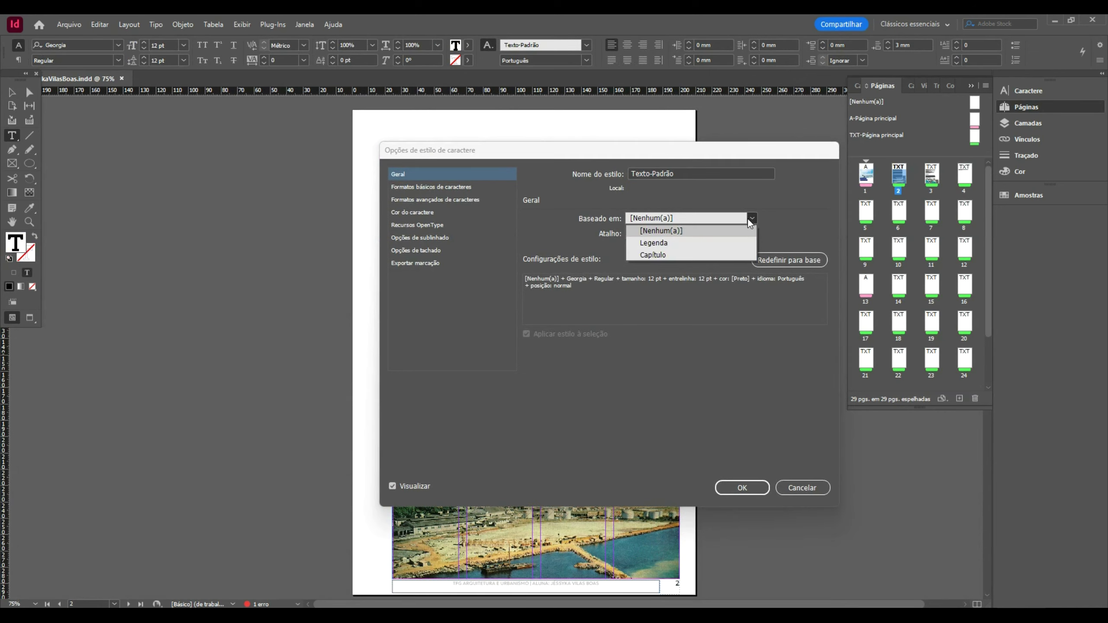
pyautogui.click(710, 230)
pyautogui.write('S')
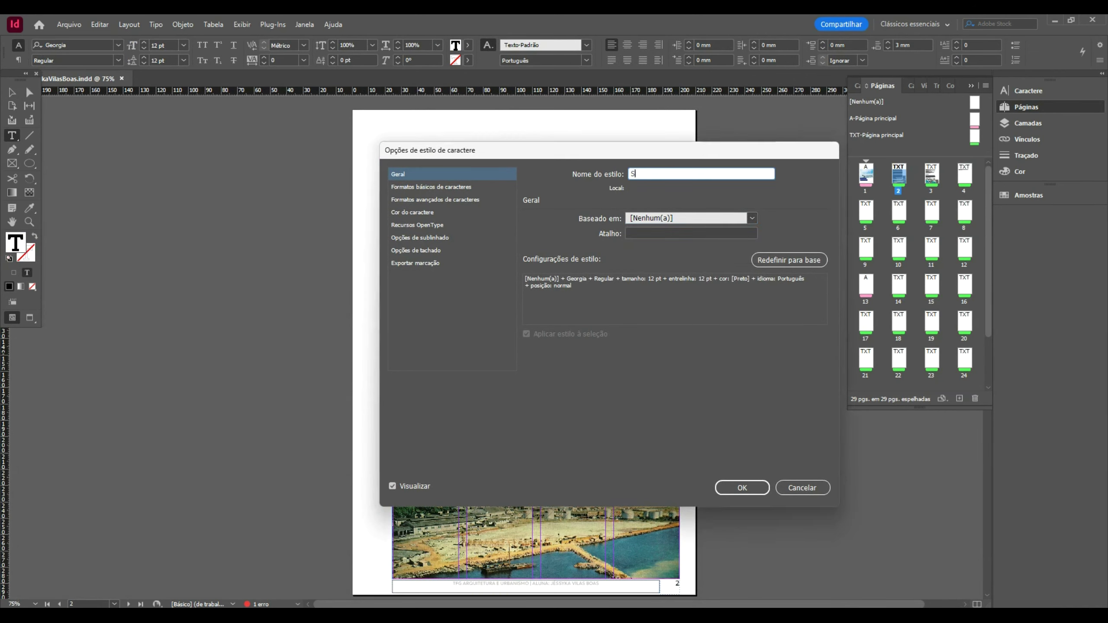
pyautogui.write('ubCapítulo')
# - Set the SubCapítulo style's font to Fira Sans at 14 pt
pyautogui.click(457, 186)
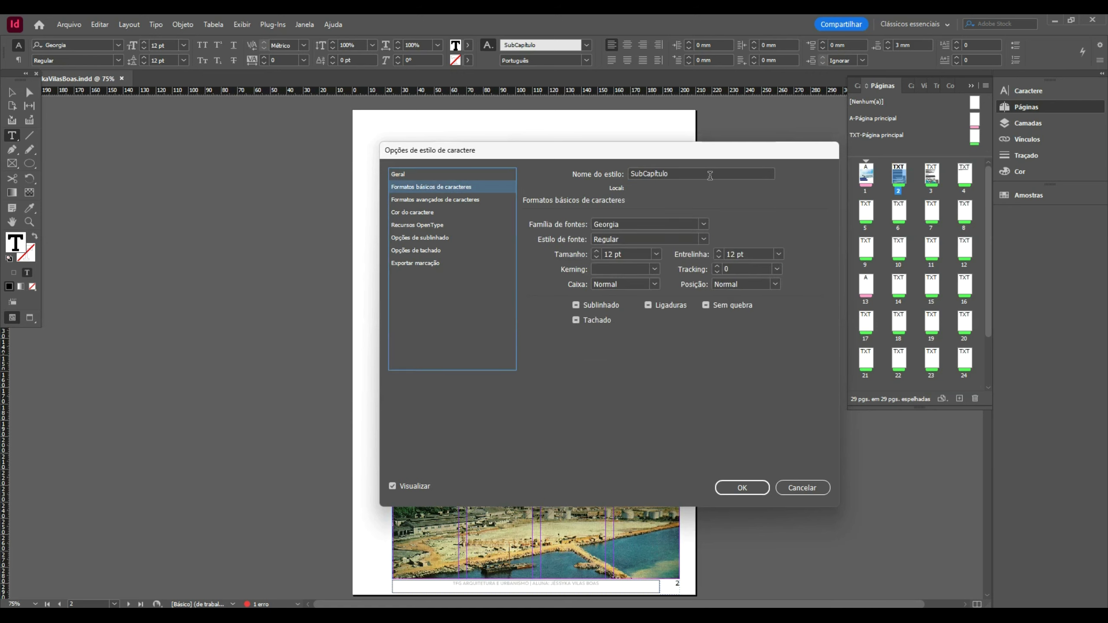
pyautogui.click(707, 222)
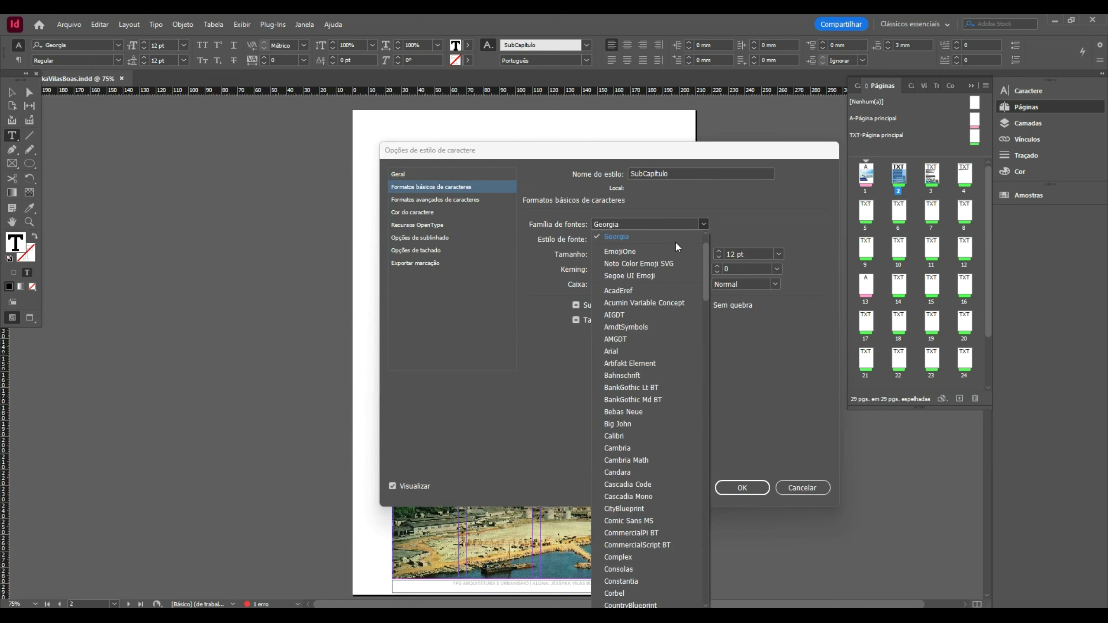
pyautogui.click(653, 249)
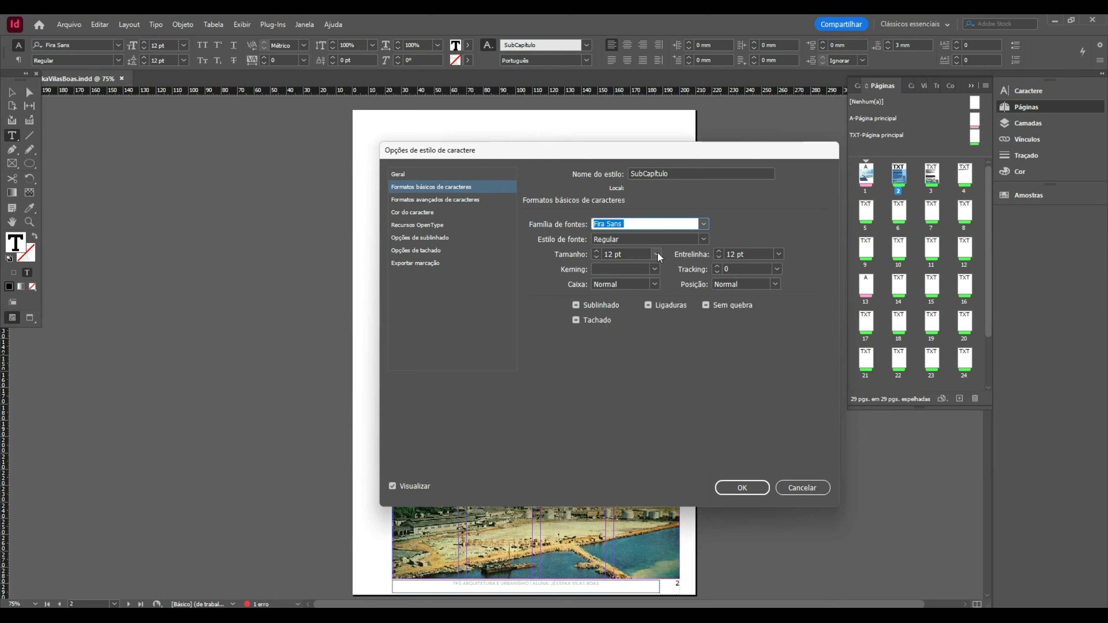
pyautogui.click(656, 253)
pyautogui.click(638, 341)
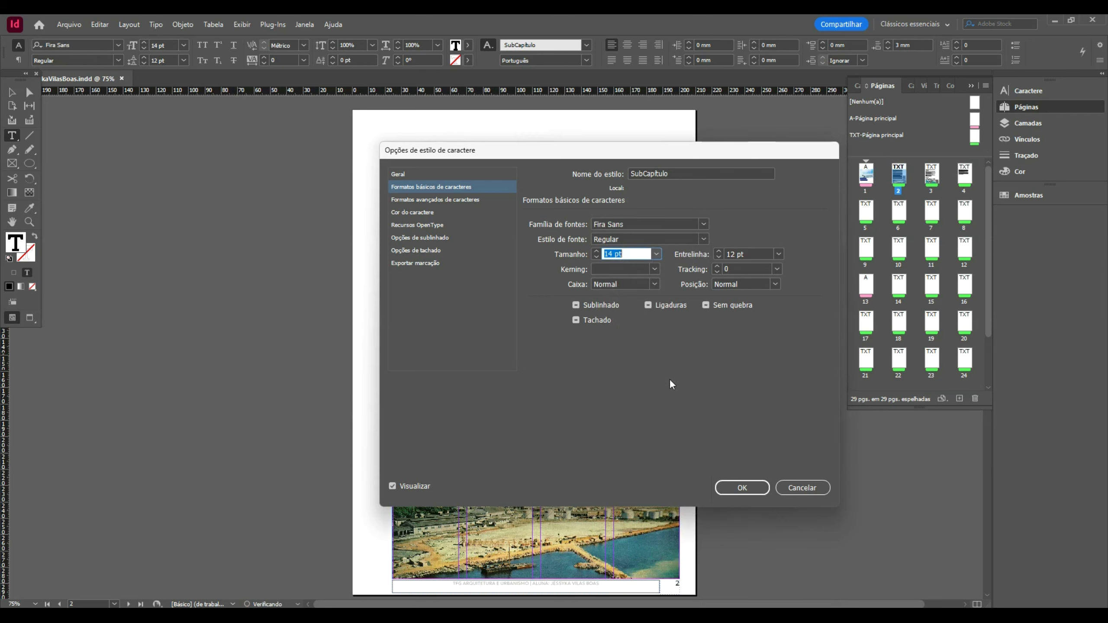
pyautogui.click(742, 488)
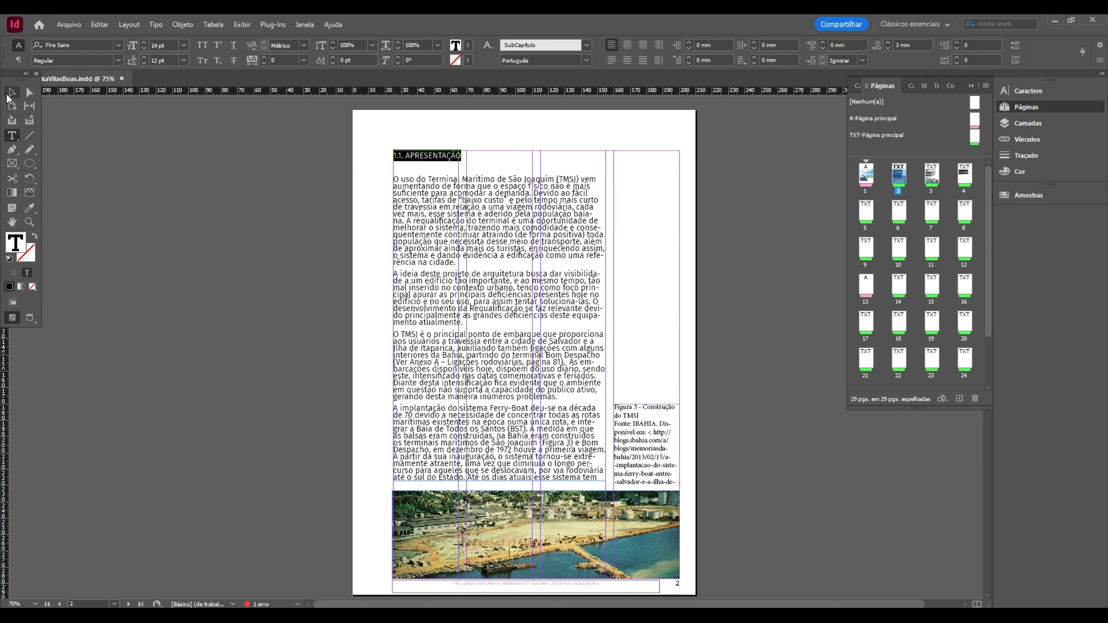
pyautogui.press('Escape')
pyautogui.doubleClick(448, 159)
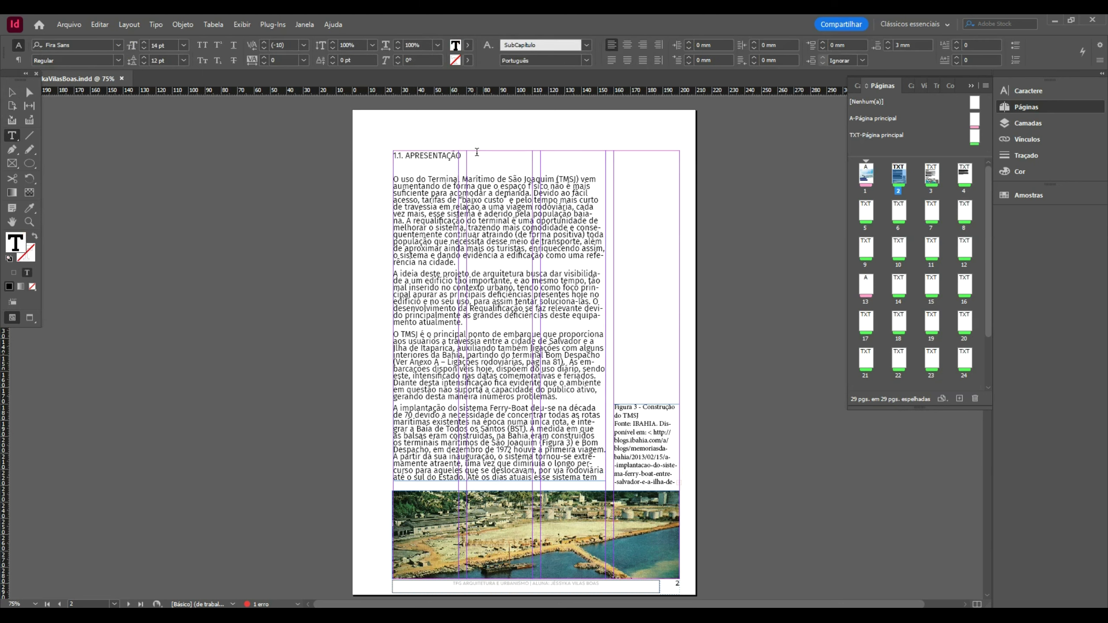
pyautogui.doubleClick(447, 156)
pyautogui.tripleClick(447, 157)
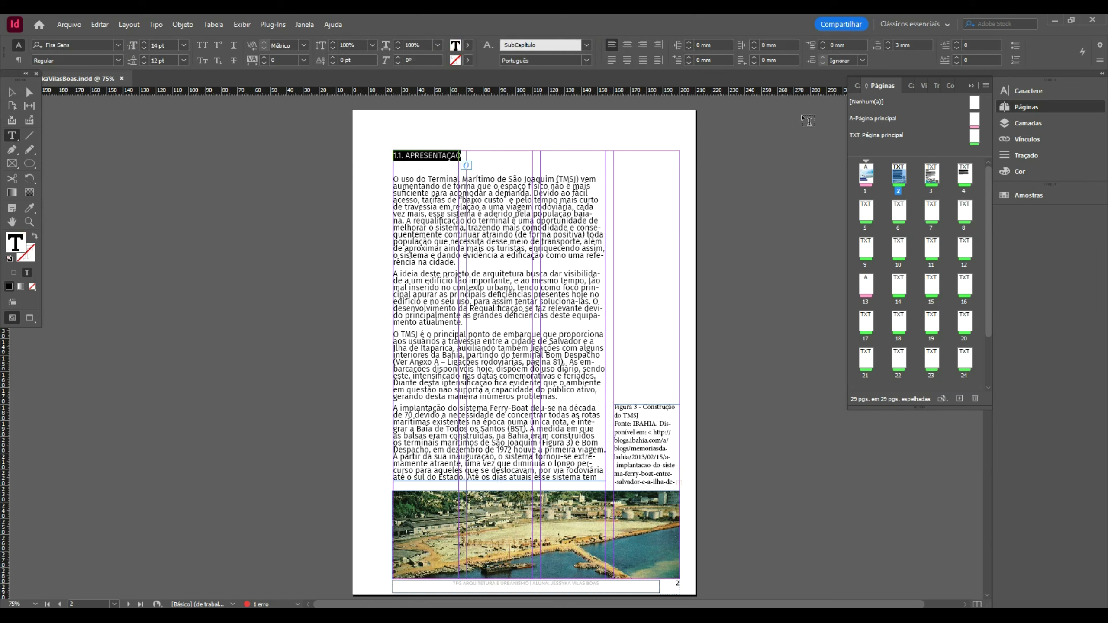
pyautogui.click(204, 46)
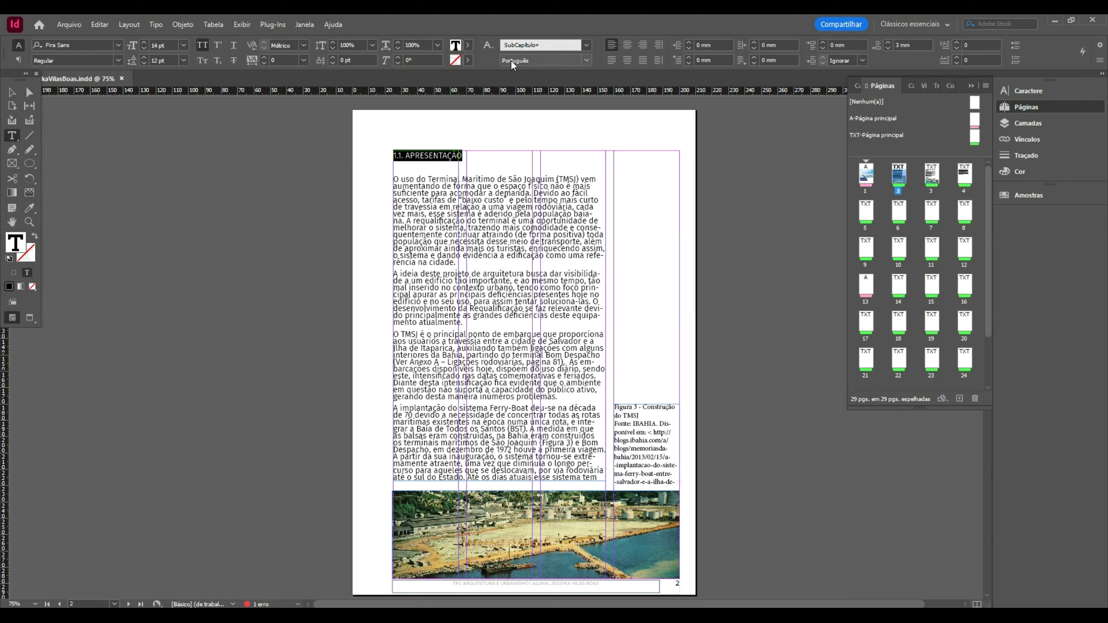
pyautogui.rightClick(496, 45)
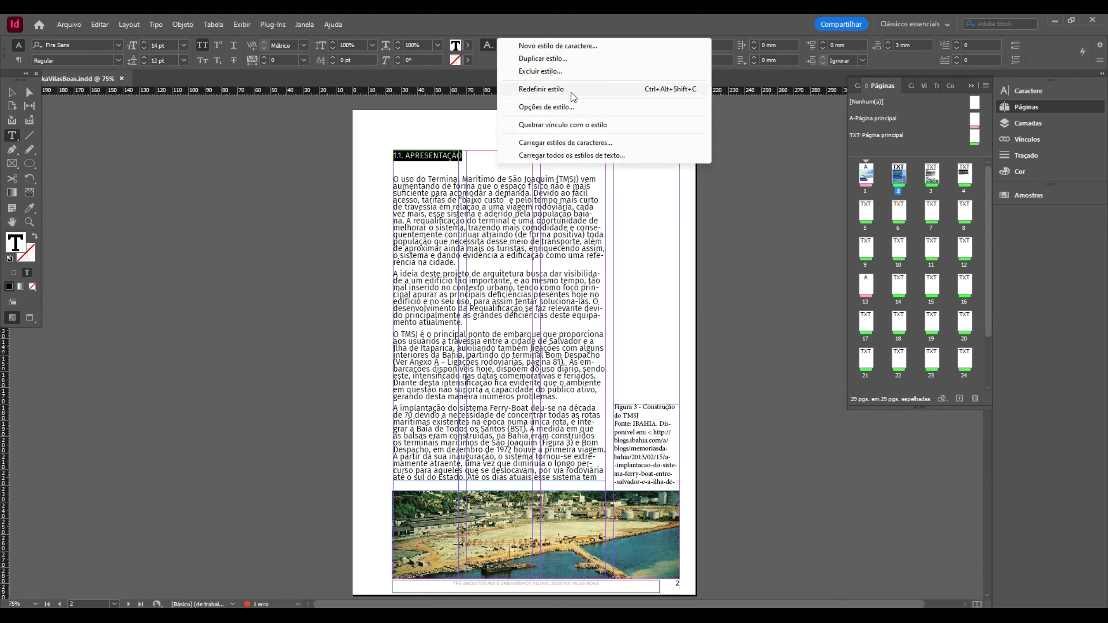
pyautogui.click(575, 107)
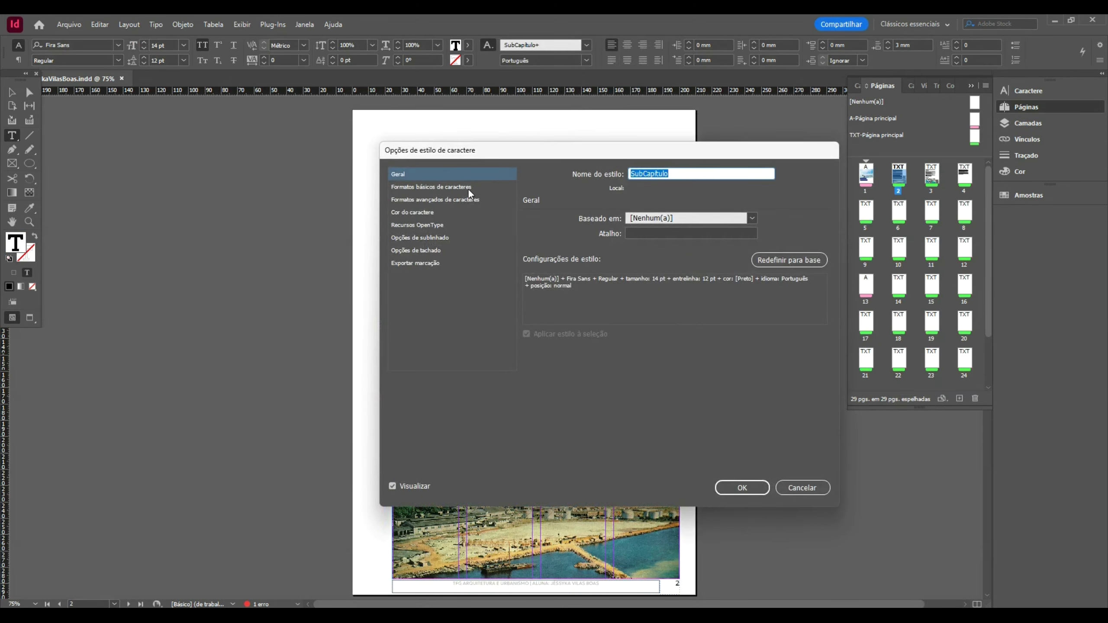
pyautogui.click(468, 188)
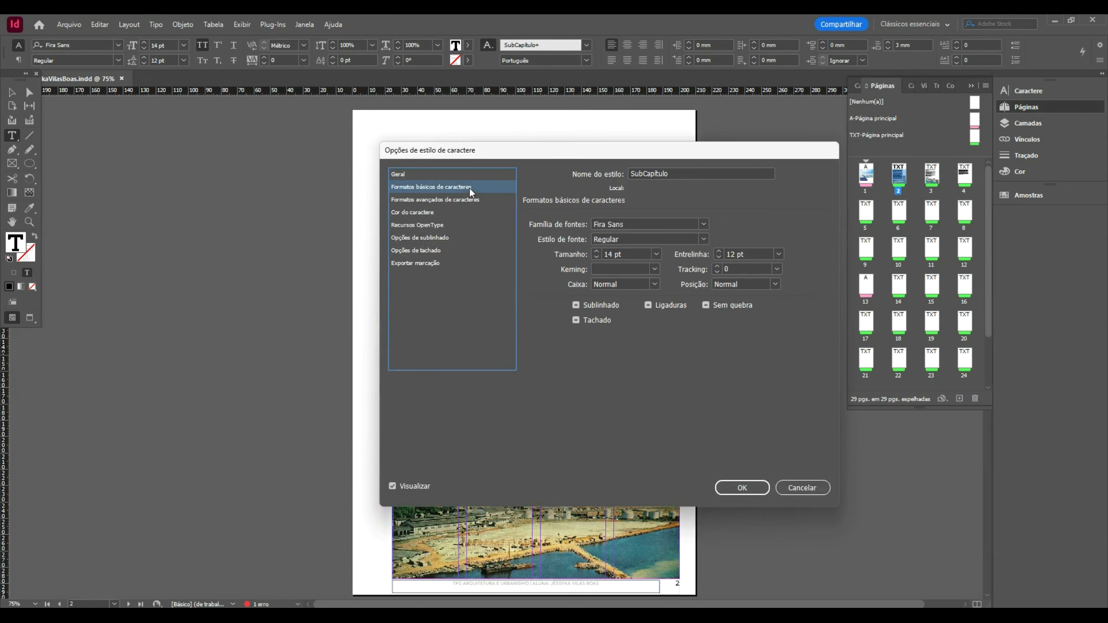
pyautogui.click(702, 239)
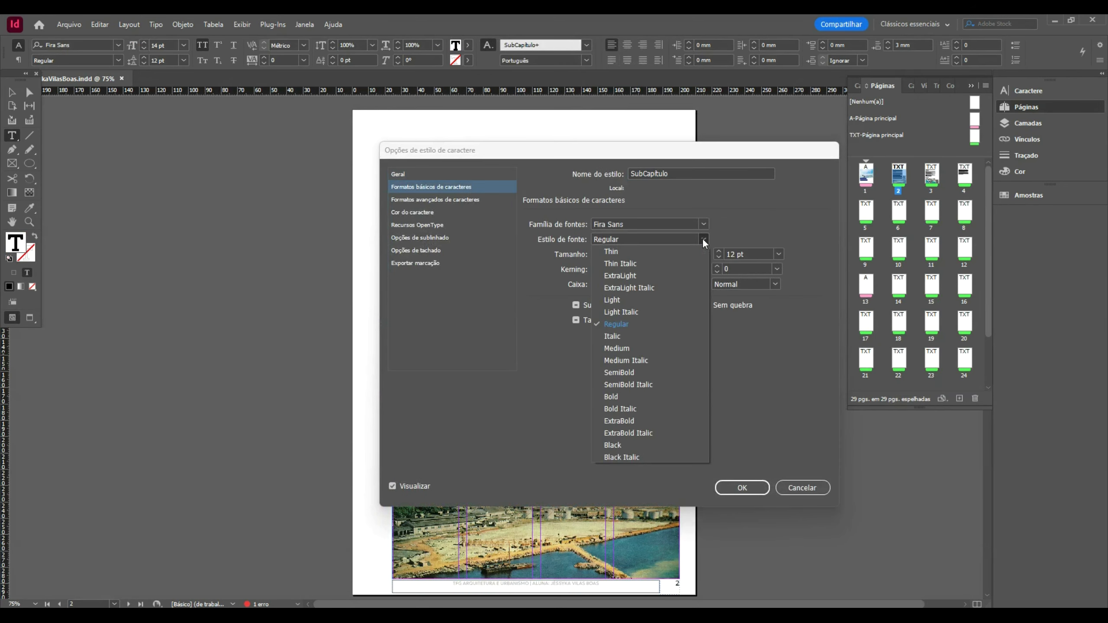
pyautogui.click(651, 420)
pyautogui.click(744, 487)
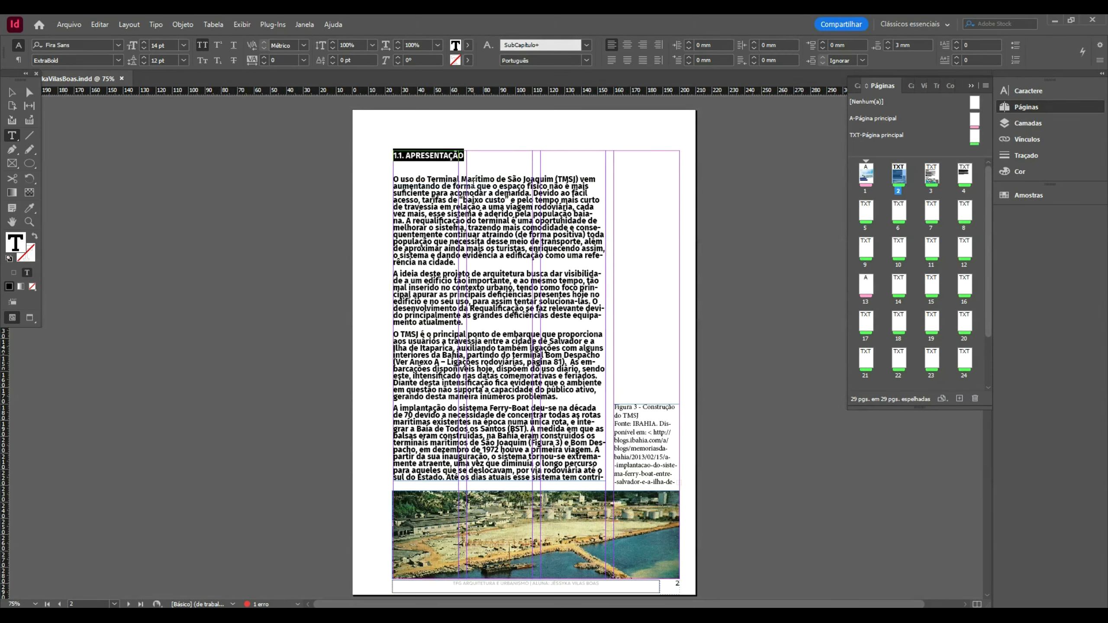
pyautogui.hotkey('ctrl', 'z')
pyautogui.click(491, 46)
pyautogui.click(491, 48)
pyautogui.click(491, 49)
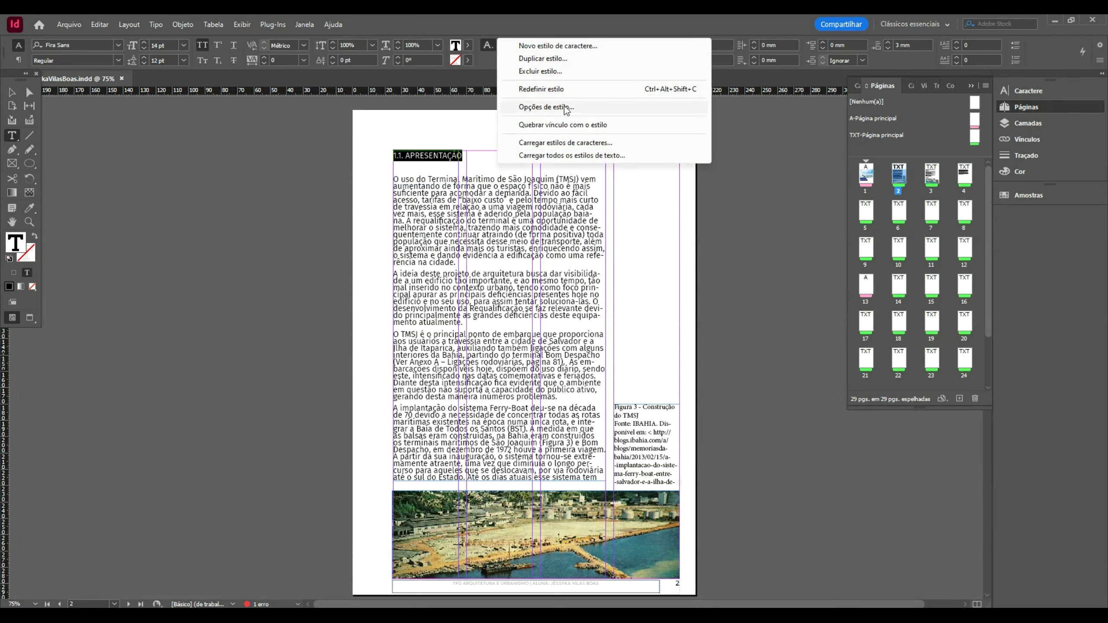
# - Change the SubCapítulo style's Fira Sans weight to ExtraBold
pyautogui.click(559, 106)
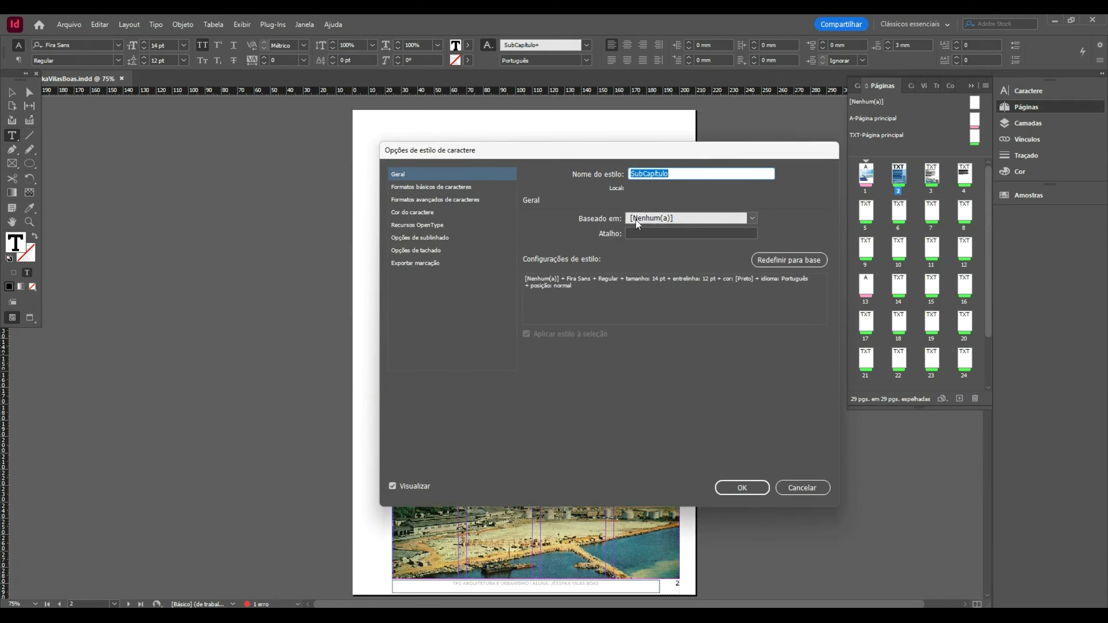
pyautogui.click(429, 187)
pyautogui.moveTo(497, 157); pyautogui.dragTo(645, 152)
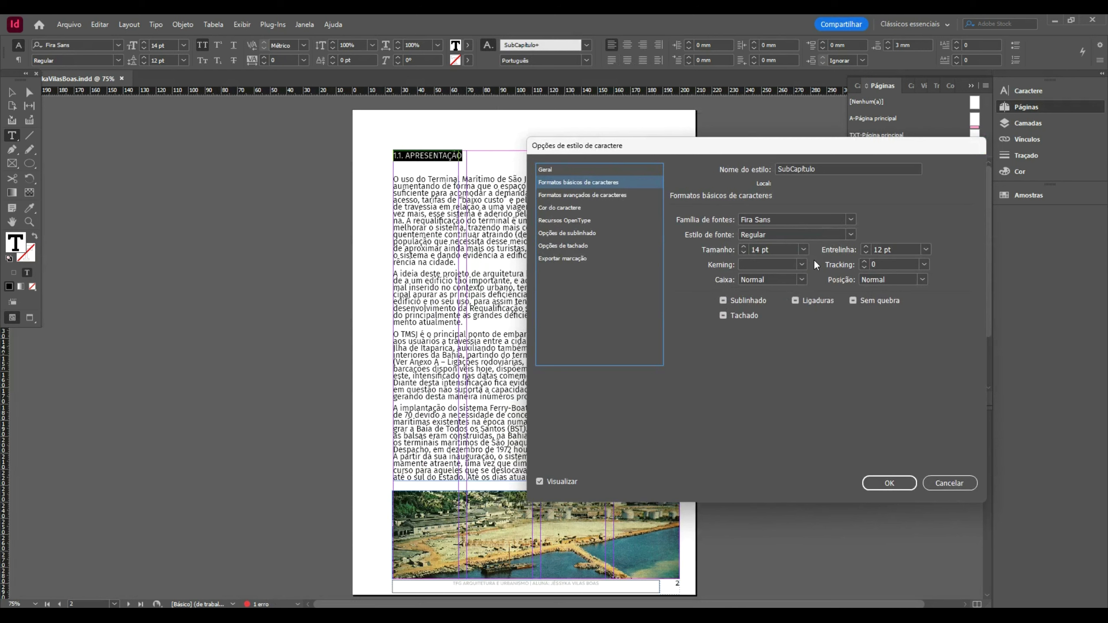
pyautogui.click(851, 219)
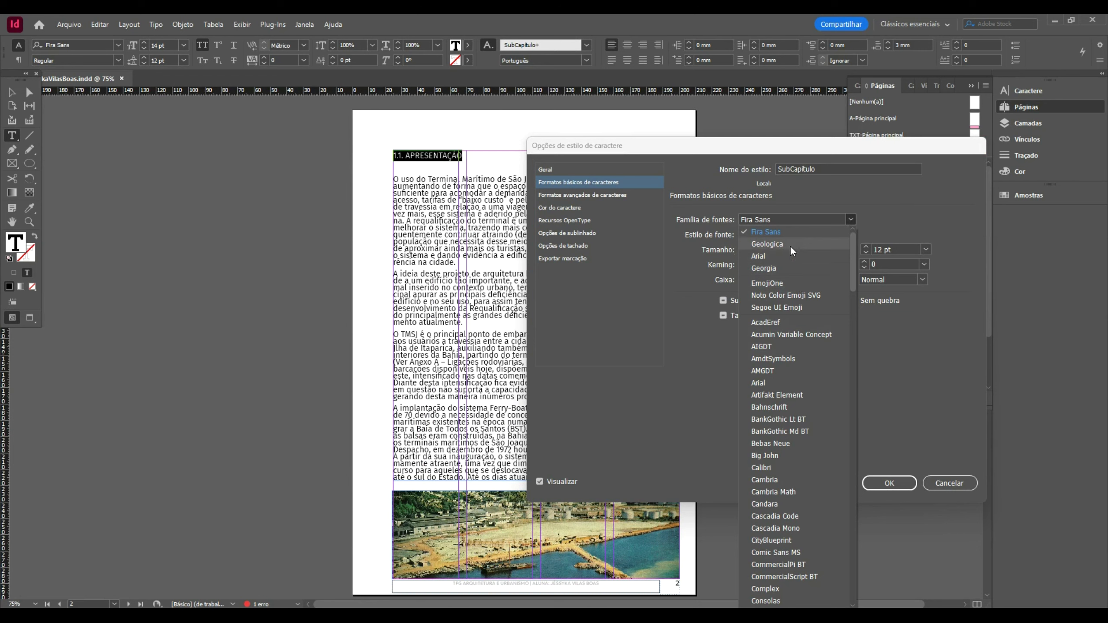
pyautogui.click(819, 235)
pyautogui.click(831, 234)
pyautogui.click(850, 235)
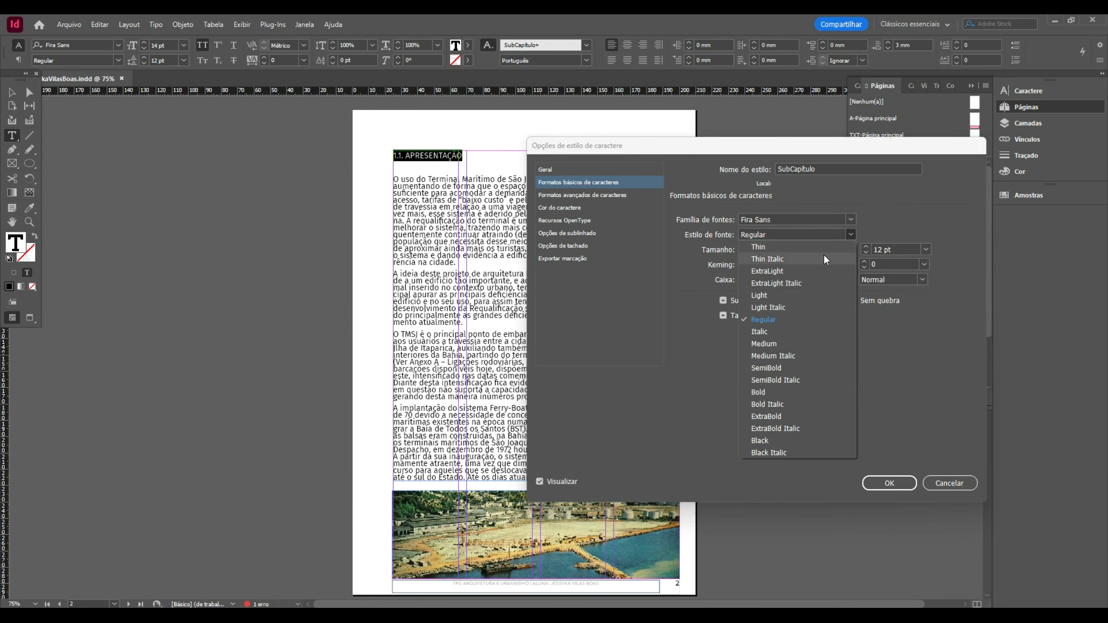
pyautogui.click(809, 416)
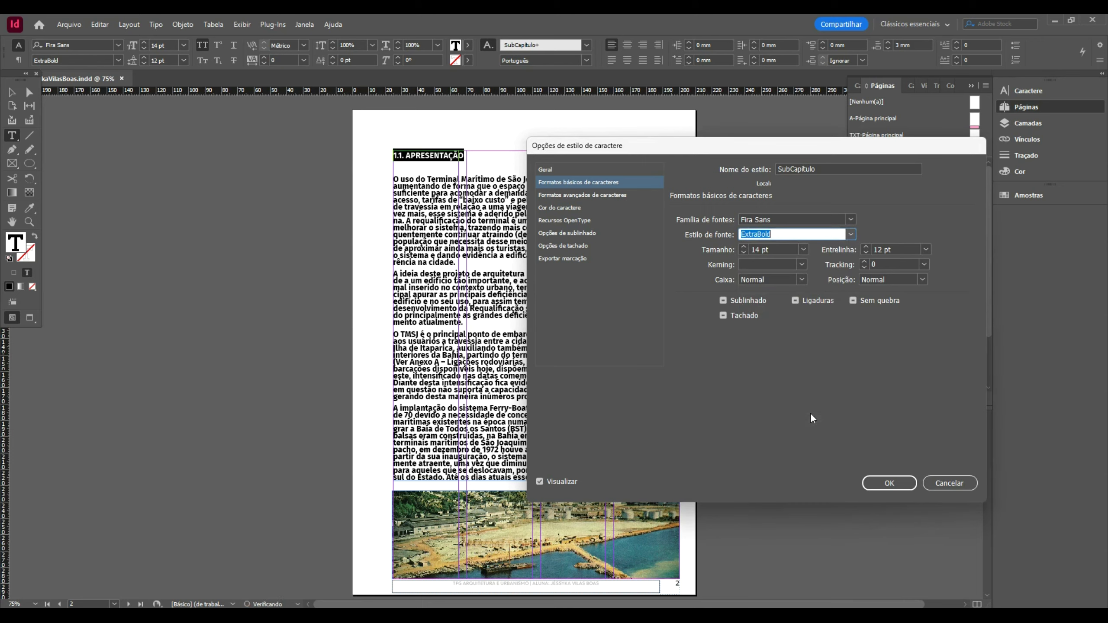
pyautogui.click(887, 485)
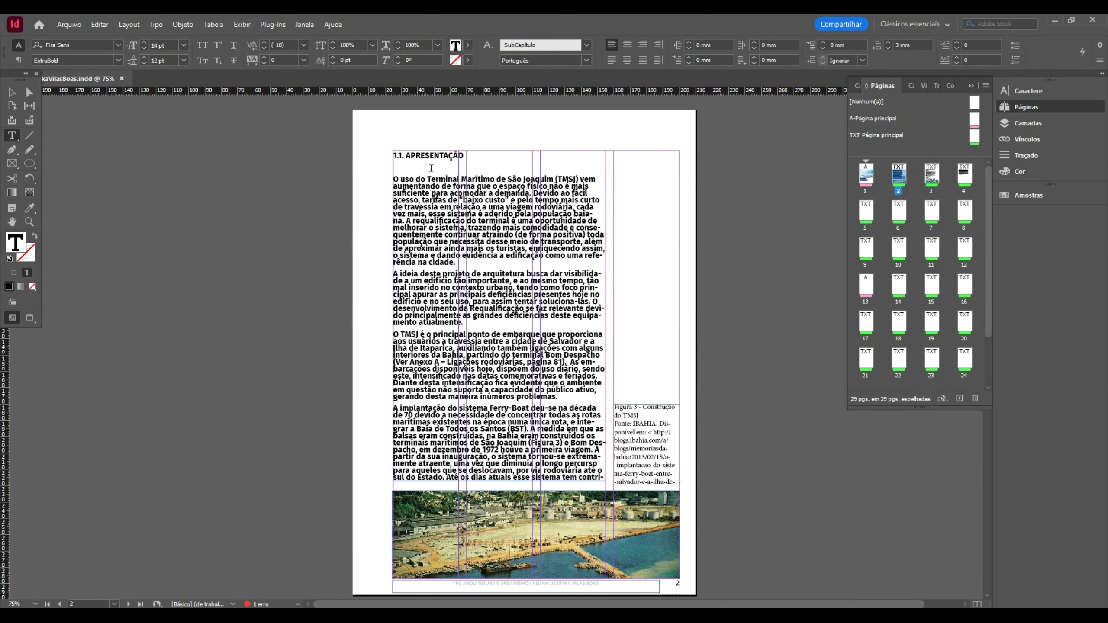
# - Undo the ExtraBold weight and the Fira Sans font changes
pyautogui.hotkey('ctrl', 'z')
pyautogui.press('Escape')
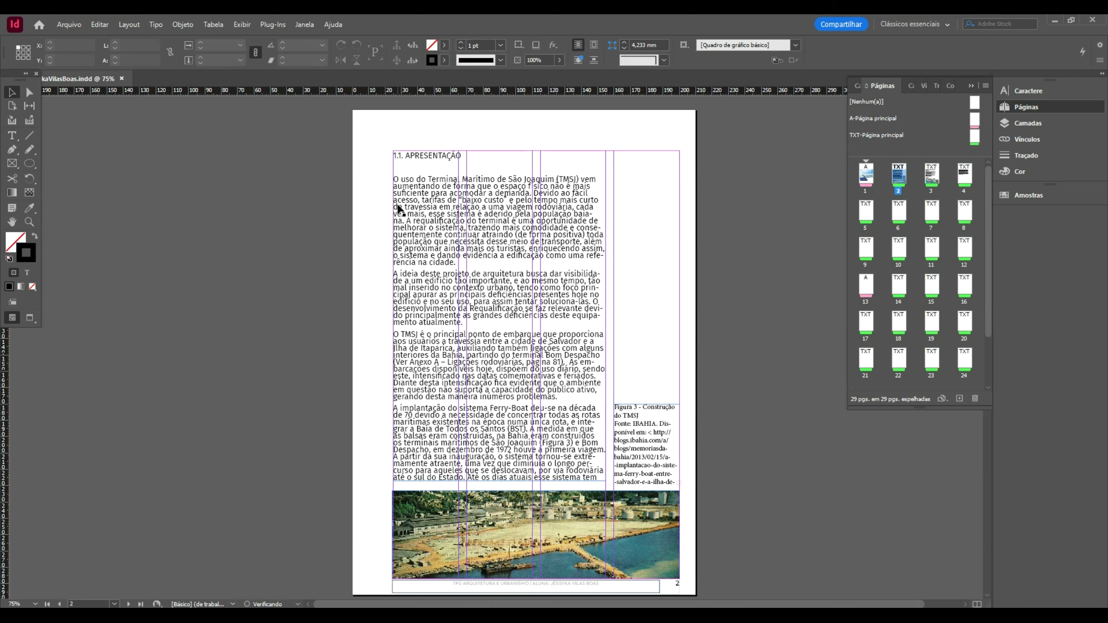
pyautogui.hotkey('ctrl', 'z')
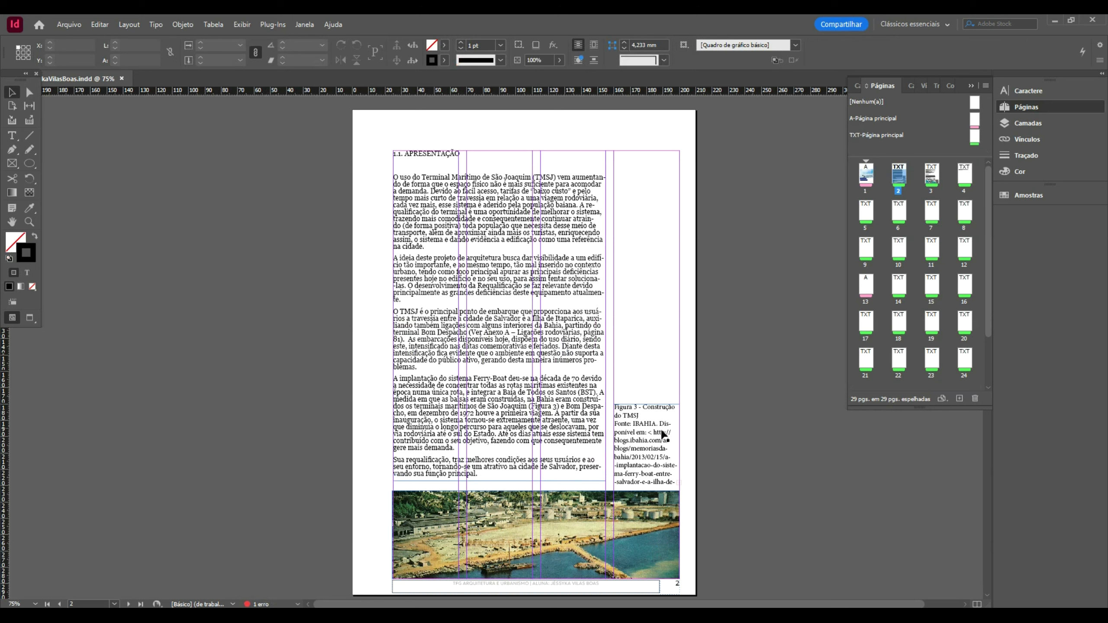
# - Apply the Legenda paragraph style (Georgia 9 pt) to the whole Figura 3 caption
pyautogui.click(650, 443)
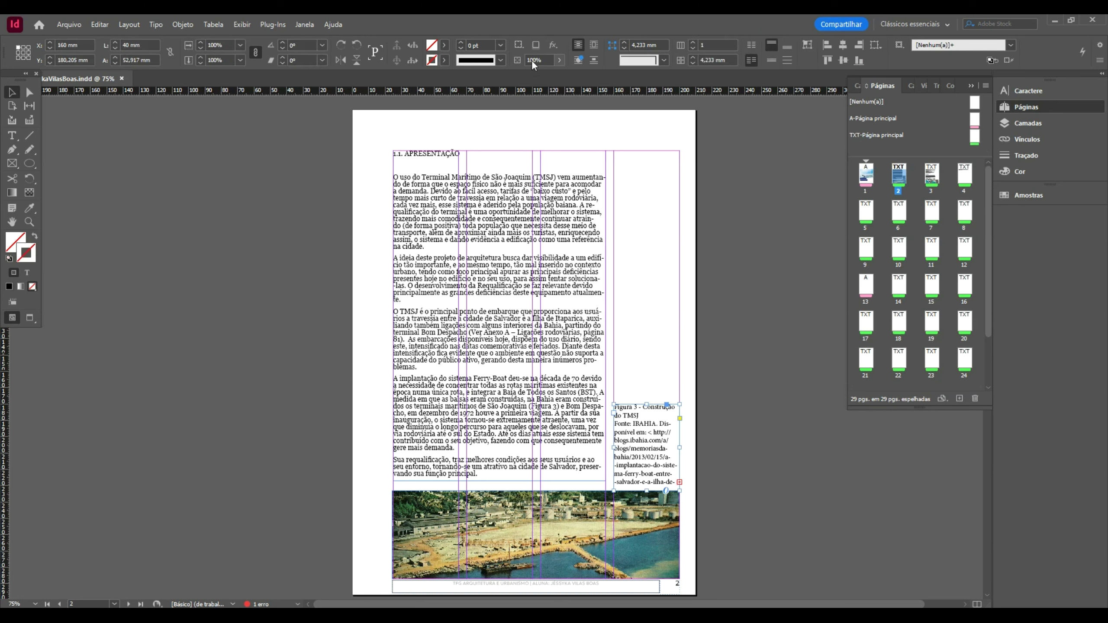
pyautogui.doubleClick(648, 432)
pyautogui.hotkey('ctrl', 't')
pyautogui.doubleClick(646, 426)
pyautogui.hotkey('ctrl', 'a')
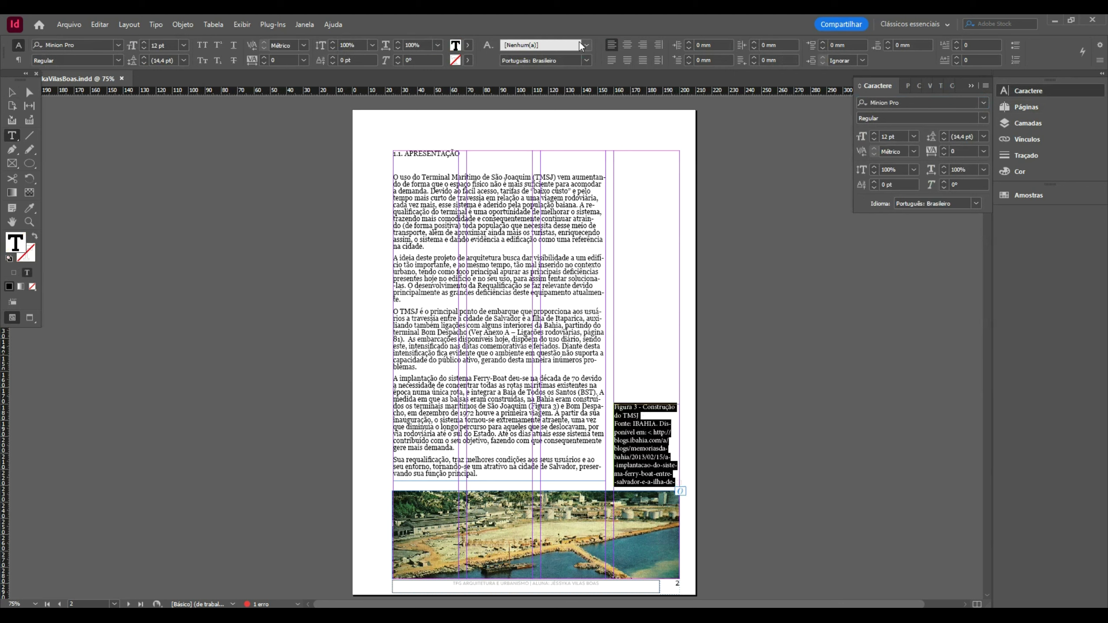
pyautogui.click(586, 44)
pyautogui.click(550, 84)
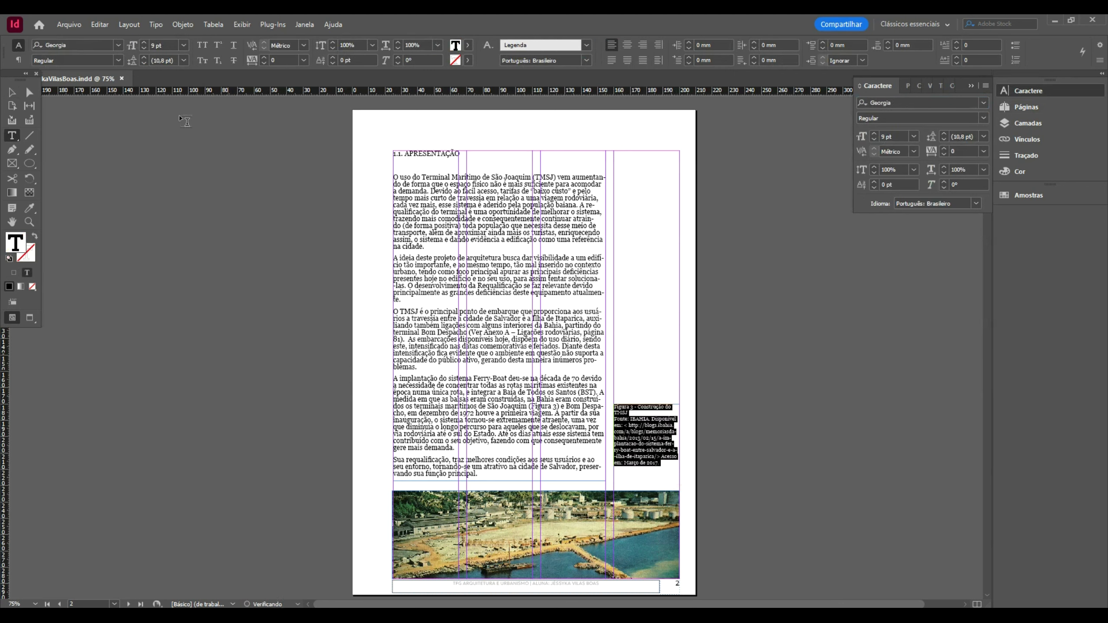
# - Shorten the Figura 3 caption frame and move it up to end just above the photo
pyautogui.click(12, 93)
pyautogui.moveTo(646, 404); pyautogui.dragTo(648, 428)
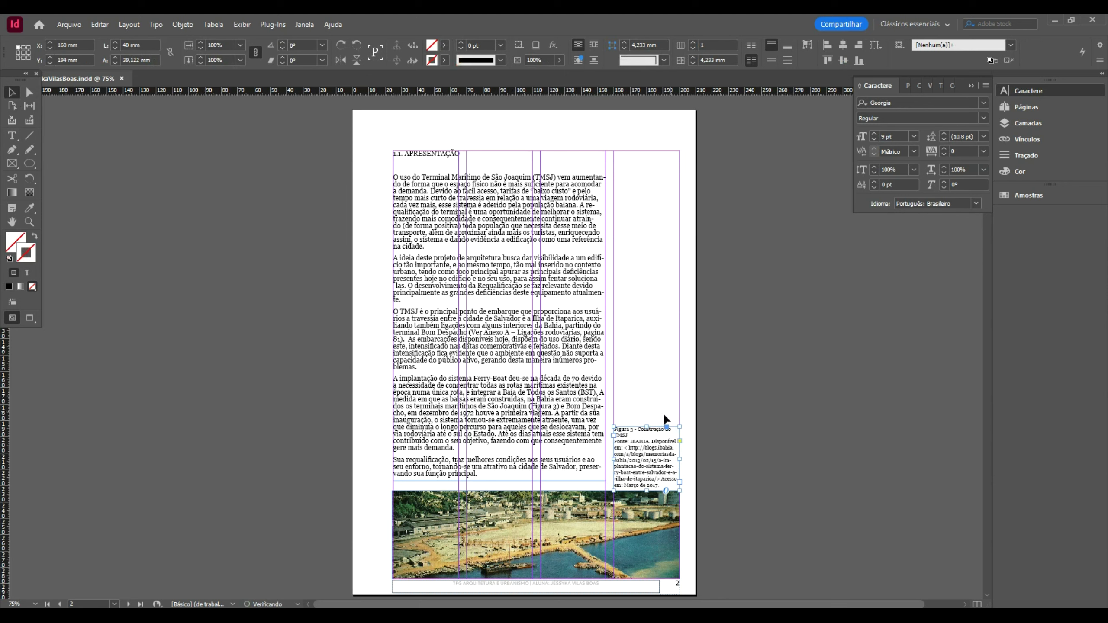
pyautogui.moveTo(650, 466); pyautogui.dragTo(666, 456)
pyautogui.click(782, 415)
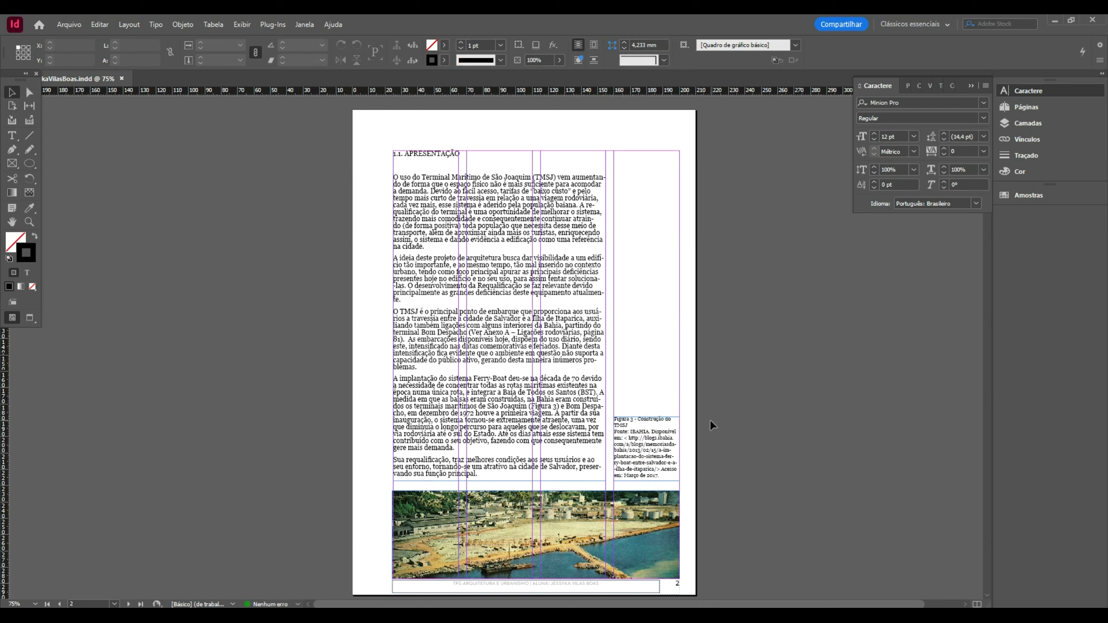
# - Keep Texto-Padrão as the paragraph style for all body text on page 3
pyautogui.scroll(-3, 539, 216)
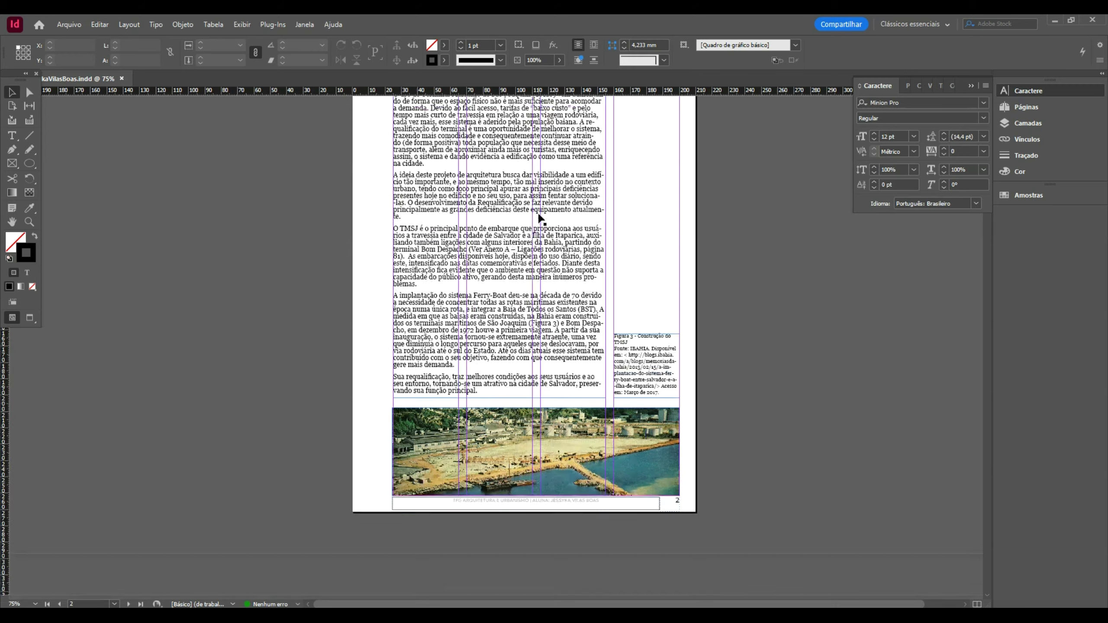
pyautogui.scroll(-15, 539, 218)
pyautogui.click(479, 305)
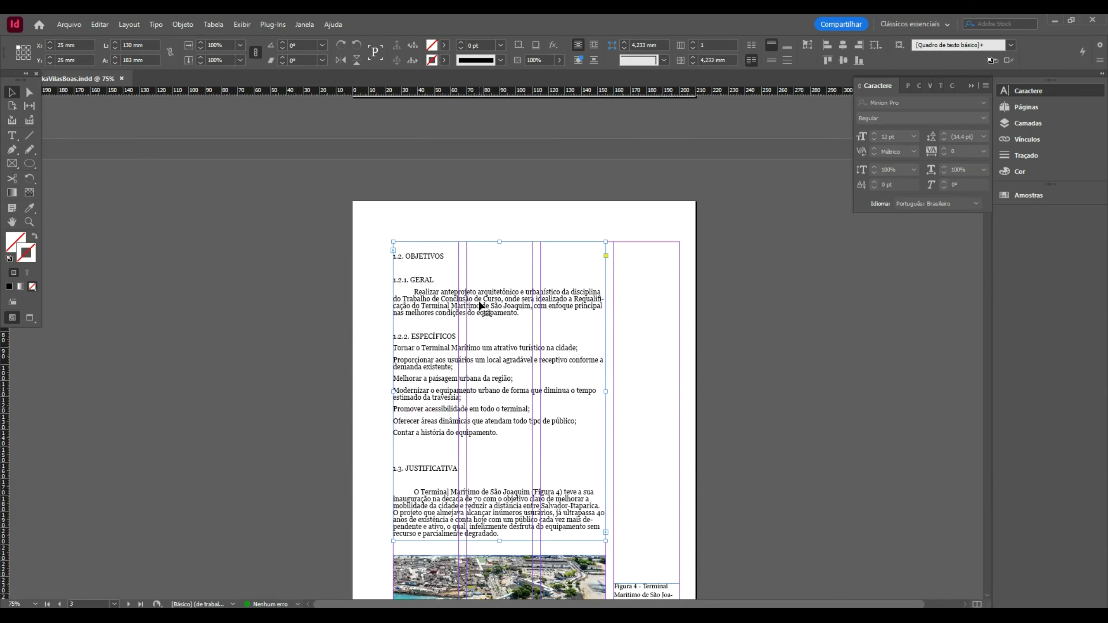
pyautogui.doubleClick(535, 268)
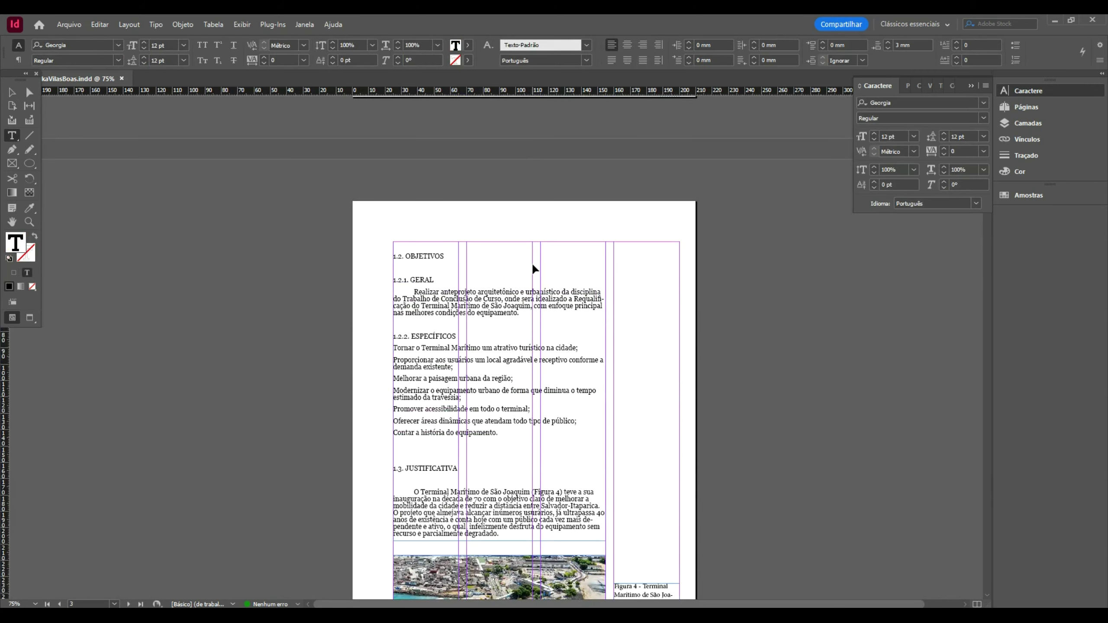
pyautogui.hotkey('ctrl', 'a')
pyautogui.click(588, 43)
pyautogui.click(588, 43)
pyautogui.click(562, 70)
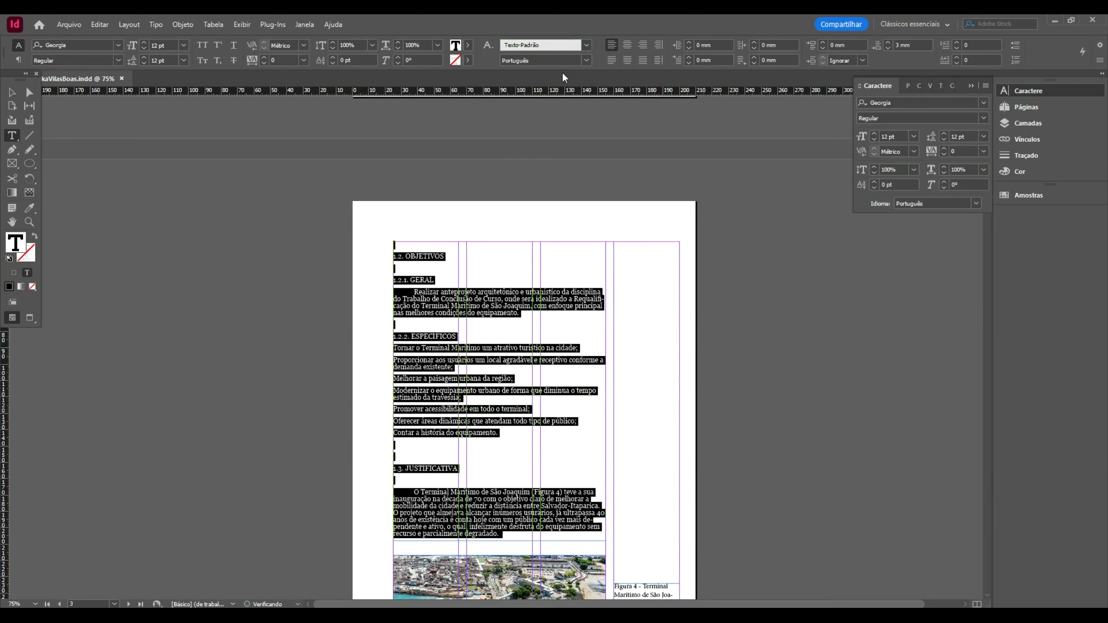
pyautogui.click(450, 278)
# - Keep 1.2. OBJETIVOS in Texto-Padrão and delete the empty lines above it and 1.2.2. ESPECÍFICOS
pyautogui.moveTo(453, 258); pyautogui.dragTo(367, 255)
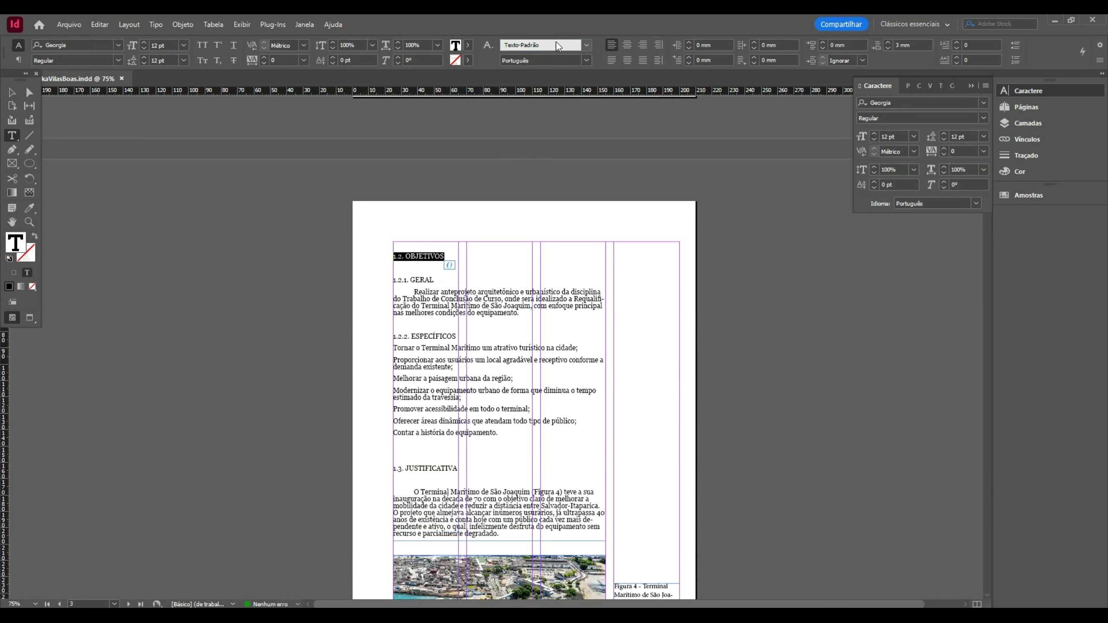
pyautogui.click(585, 45)
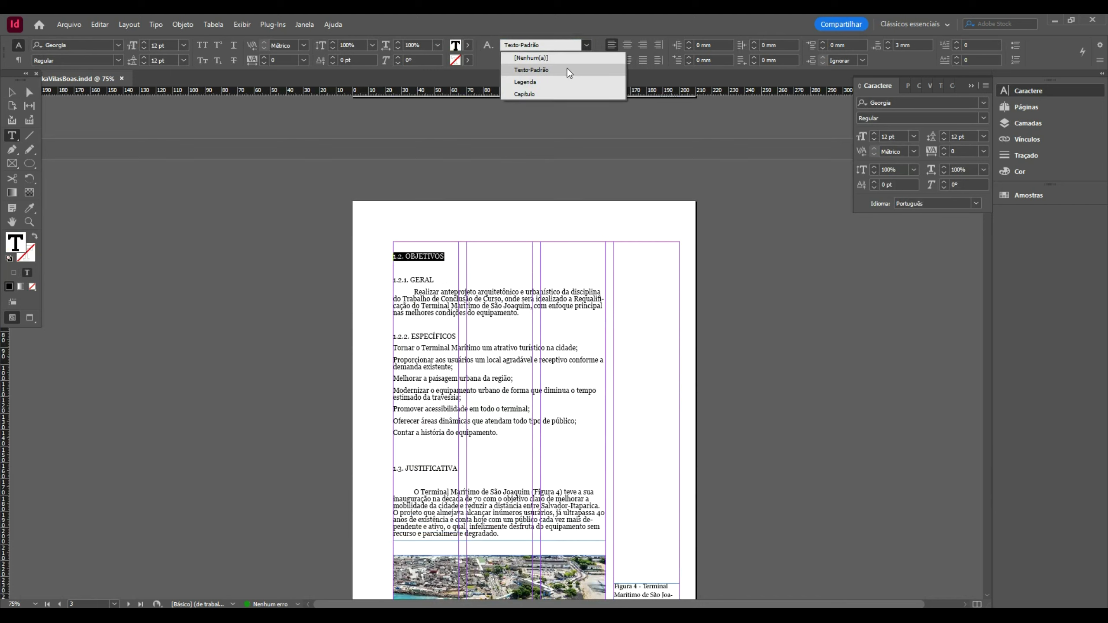
pyautogui.click(567, 69)
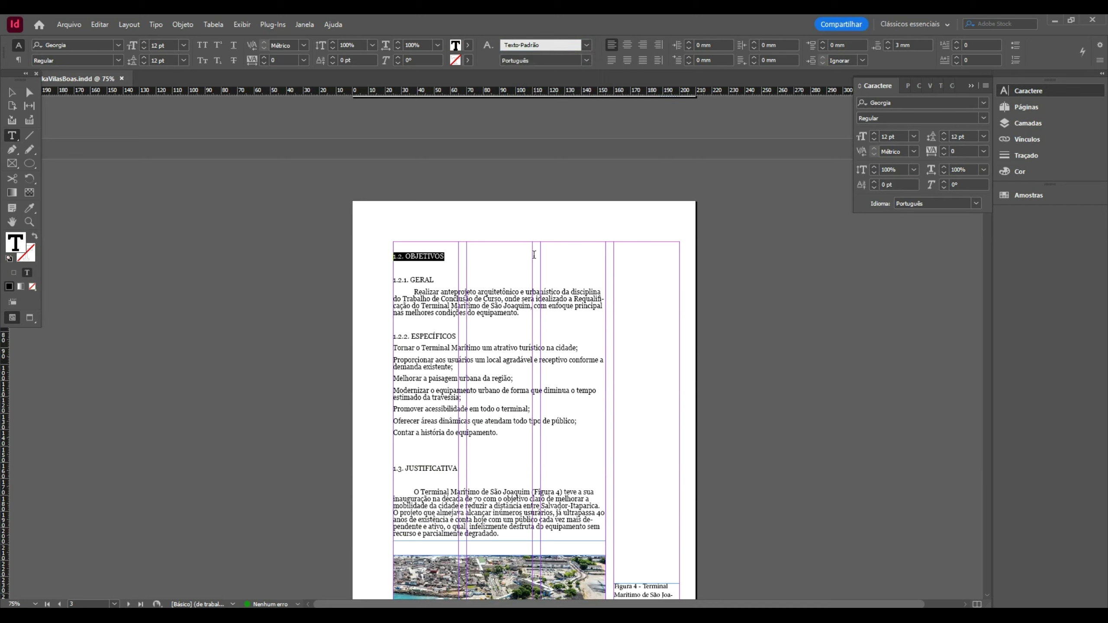
pyautogui.click(449, 245)
pyautogui.press('Delete')
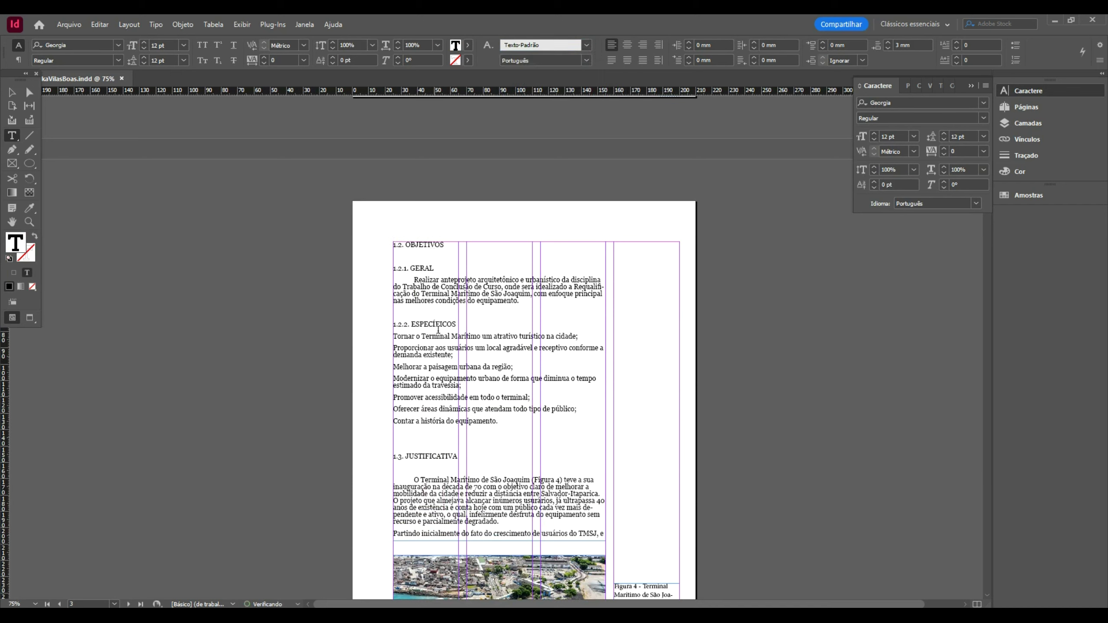
pyautogui.click(438, 312)
pyautogui.press('Delete')
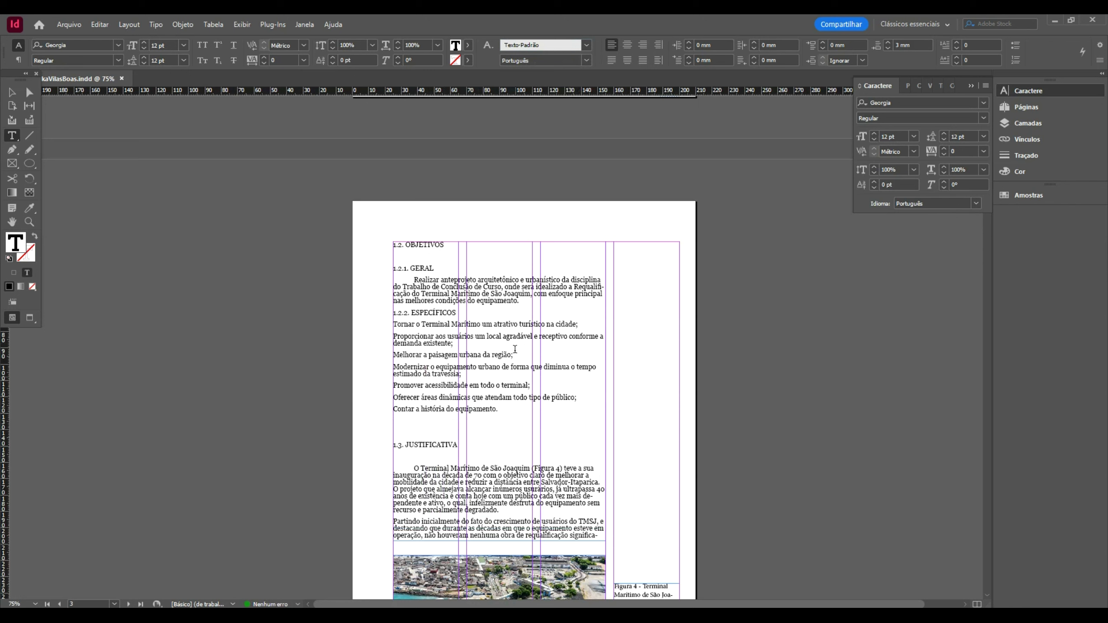
# - Add a leading dash to each specific objective in the 1.2.2 list
pyautogui.press('Down')
pyautogui.write('- ')
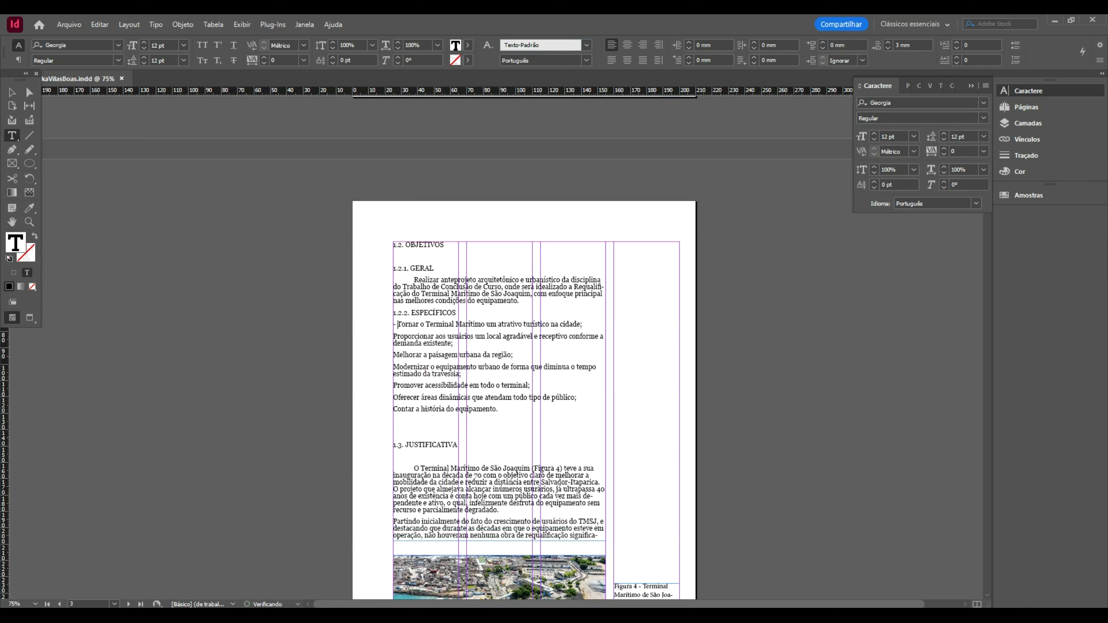
pyautogui.write('-')
pyautogui.press('Down')
pyautogui.press('Down')
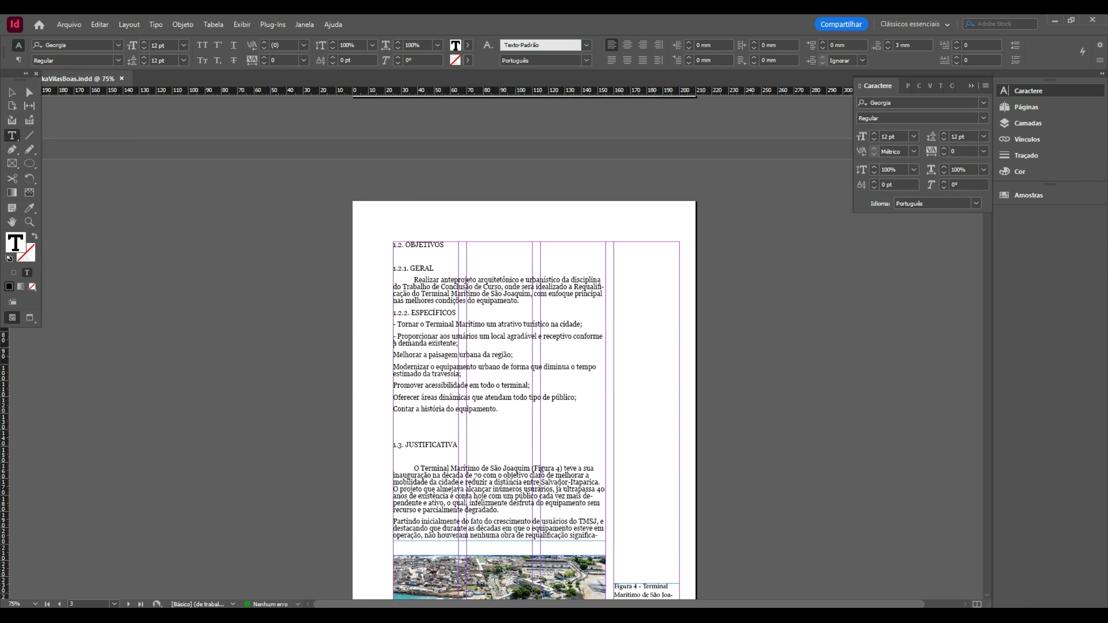
pyautogui.write('-')
pyautogui.press('Down')
pyautogui.write('- - ')
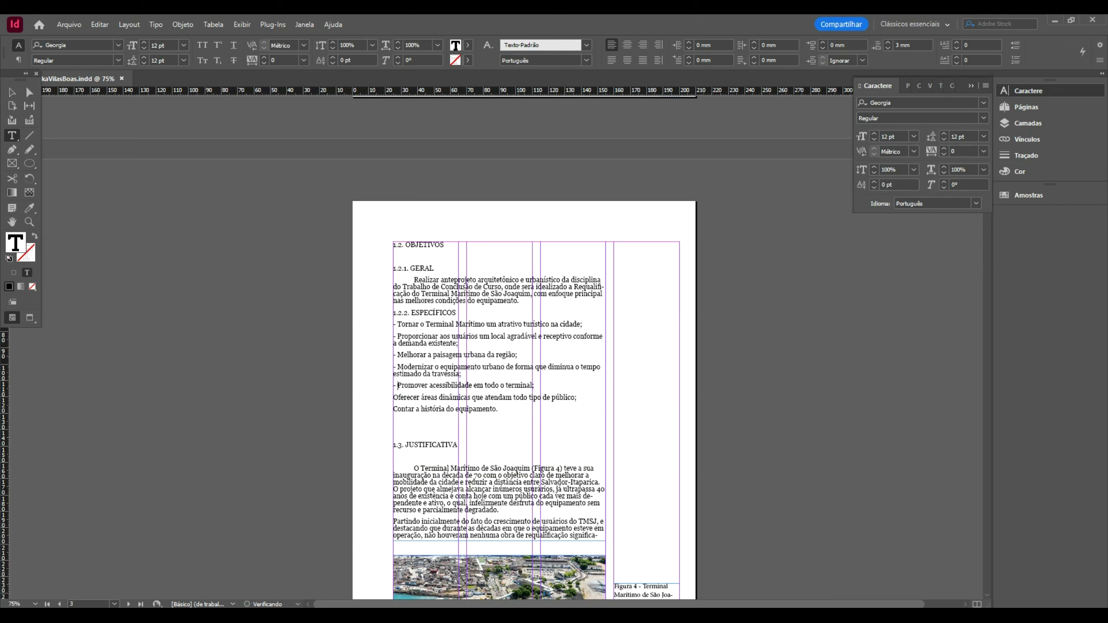
pyautogui.write('-')
pyautogui.press('Down')
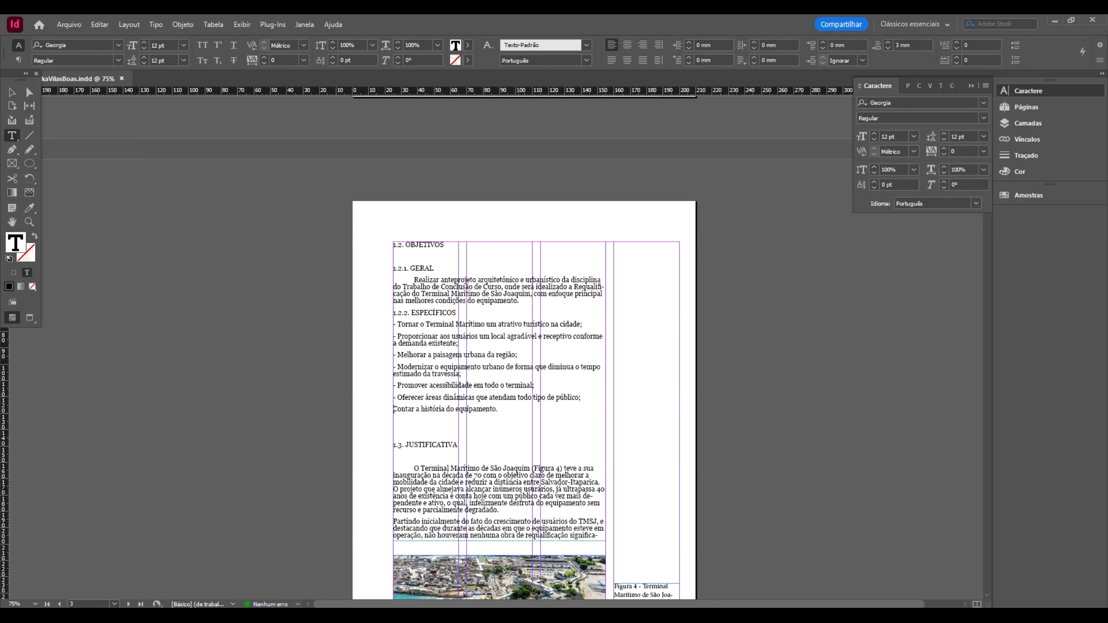
pyautogui.write('-')
# - Remove a blank line above 1.3. JUSTIFICATIVA; add blank lines after 1.2.1, Realizar paragraph, and 1.2.2
pyautogui.click(443, 431)
pyautogui.press('BackSpace')
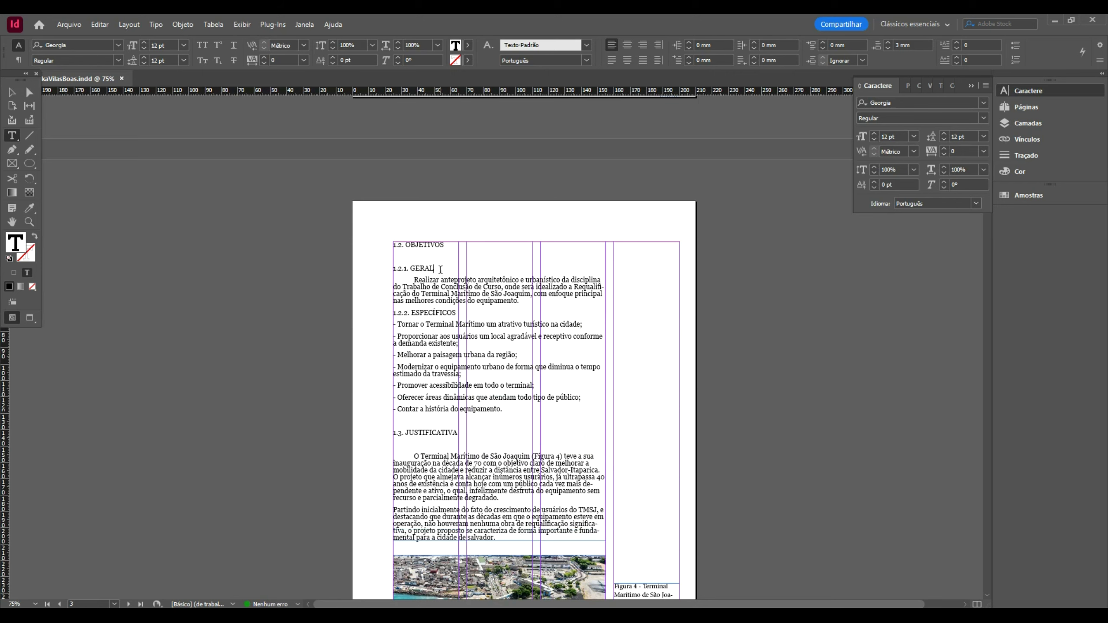
pyautogui.press('Return')
pyautogui.click(536, 313)
pyautogui.press('Return')
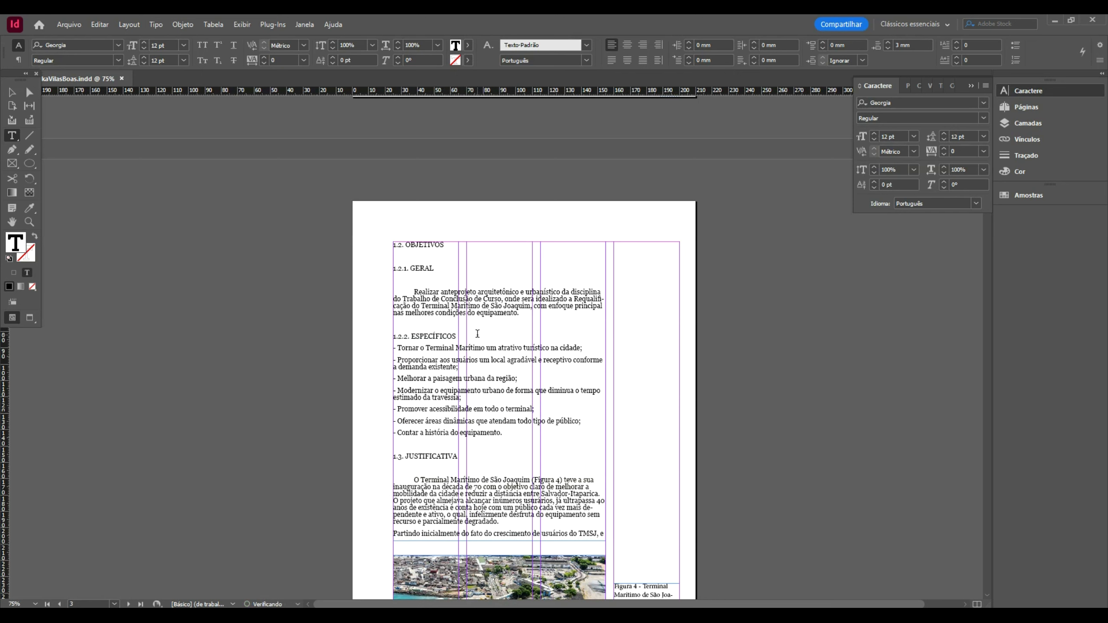
pyautogui.click(477, 333)
pyautogui.press('Return')
pyautogui.scroll(-3, 501, 409)
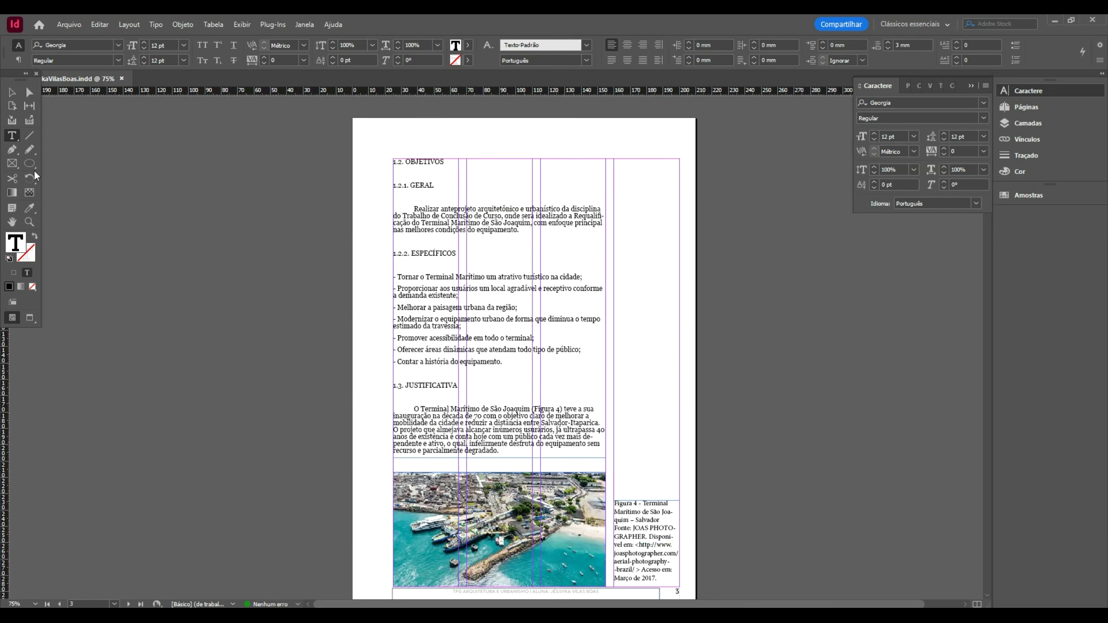
# - Restore the blank line under 1.3. JUSTIFICATIVA after deleting it by mistake
pyautogui.click(473, 394)
pyautogui.press('Delete')
pyautogui.hotkey('ctrl', 'z')
pyautogui.press('Escape')
pyautogui.scroll(-4, 539, 321)
# - Apply the Legenda paragraph style (Georgia 9 pt) to the whole Figura 4 caption
pyautogui.doubleClick(652, 410)
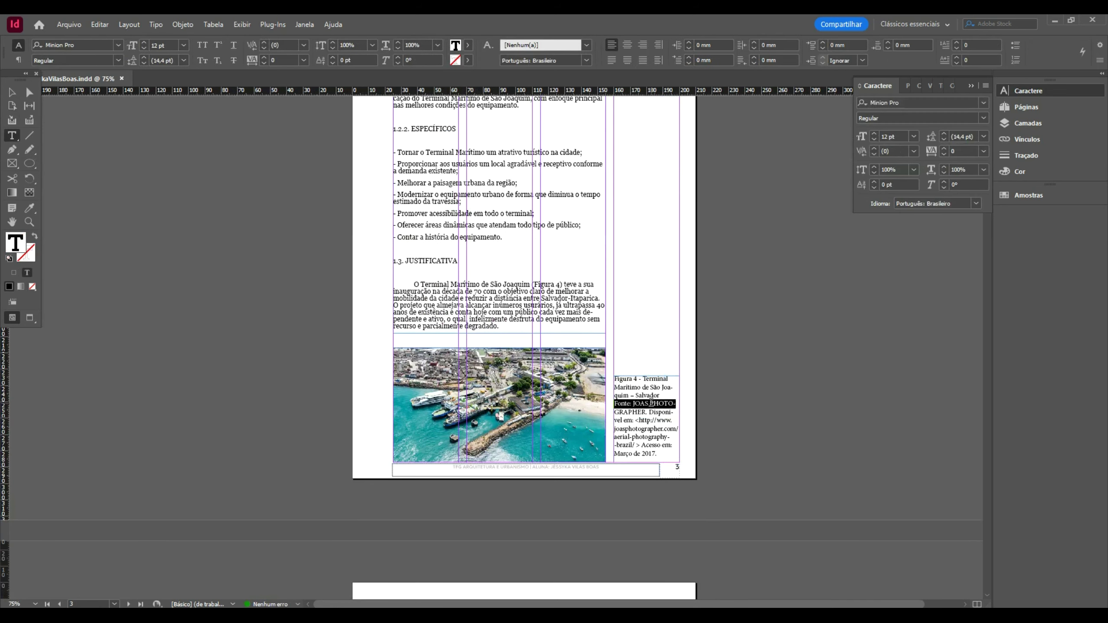
pyautogui.hotkey('ctrl', 'a')
pyautogui.click(586, 45)
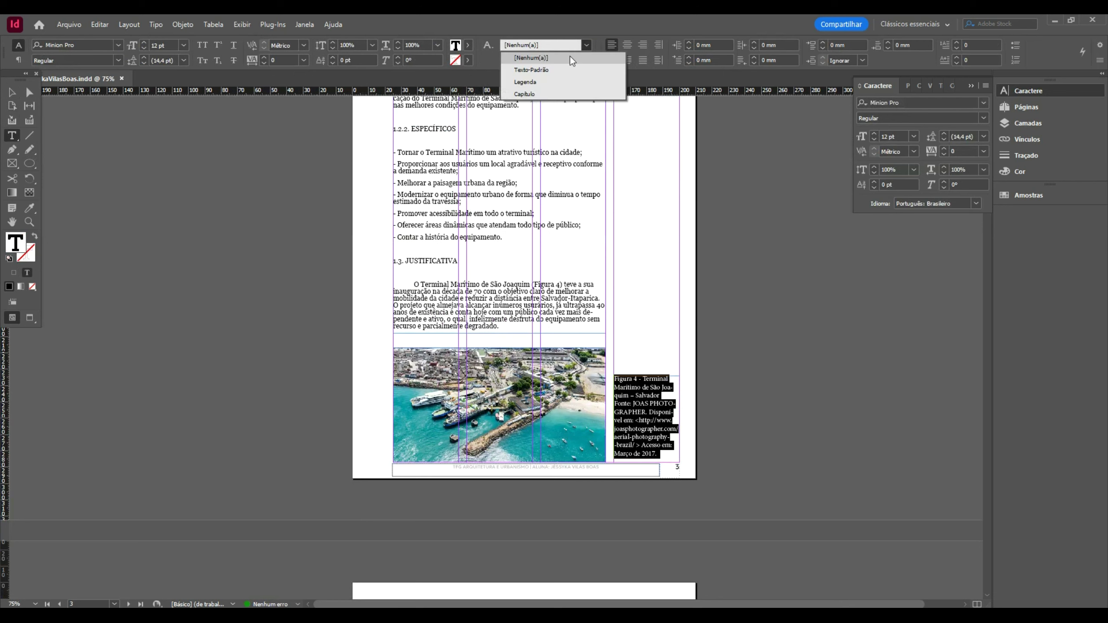
pyautogui.click(537, 86)
# - Lower the top edge of the Figura 4 caption frame, then scroll on to page 4
pyautogui.click(12, 92)
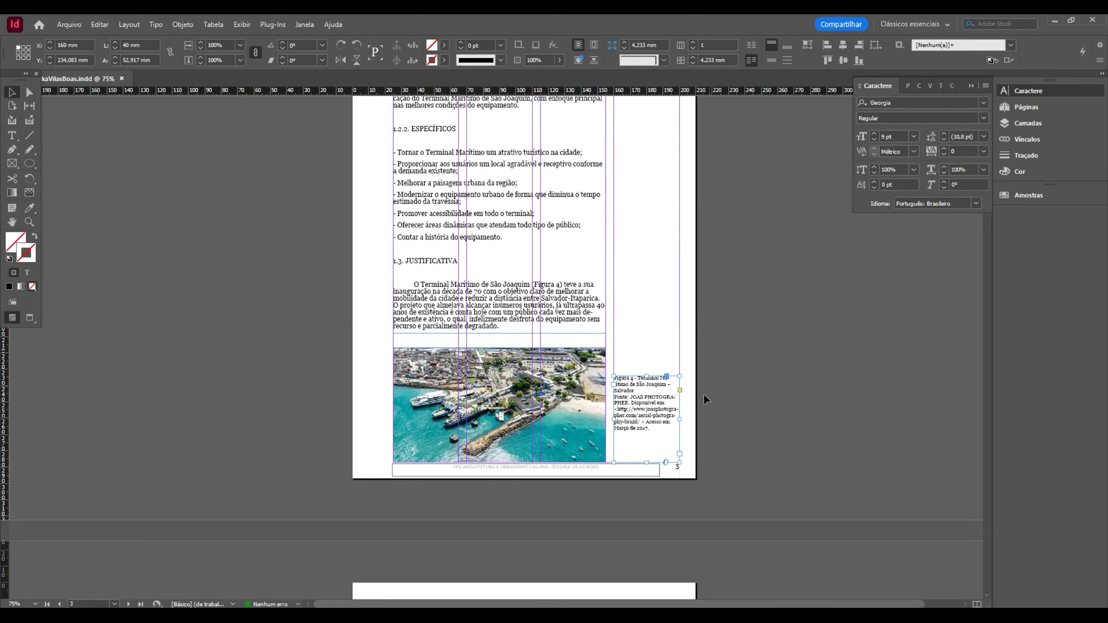
pyautogui.moveTo(647, 371); pyautogui.dragTo(646, 398)
pyautogui.click(730, 395)
pyautogui.scroll(-5, 730, 395)
pyautogui.scroll(-3, 731, 395)
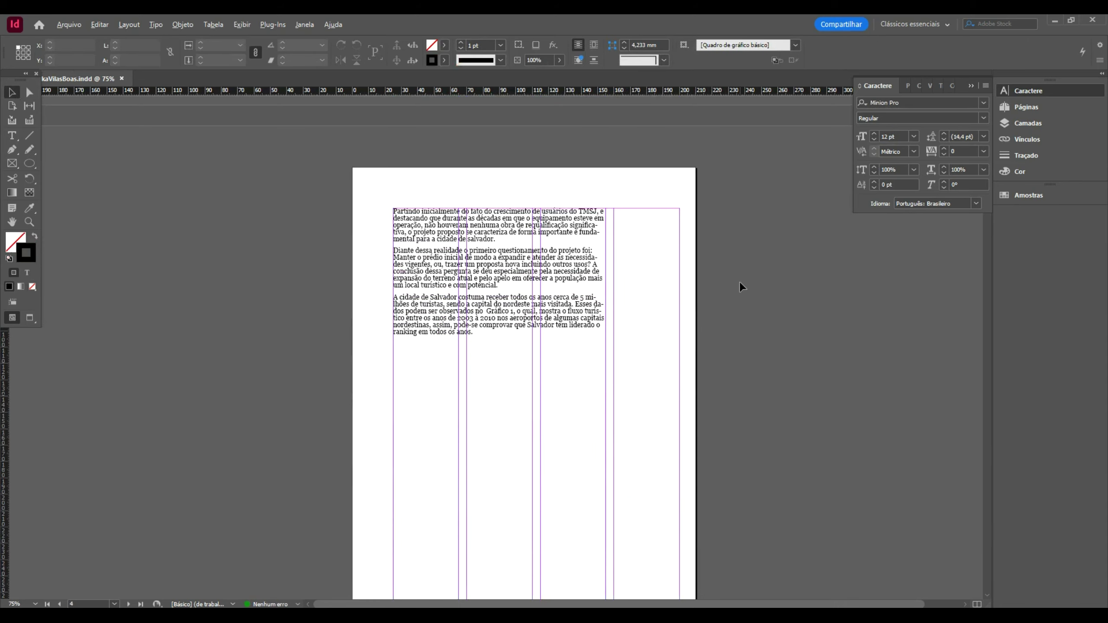
pyautogui.hotkey('alt', 'Tab')
# - Compare slide 20's Justificativa text with the text already in the InDesign layout
pyautogui.scroll(-2, 390, 335)
pyautogui.scroll(-3, 41, 368)
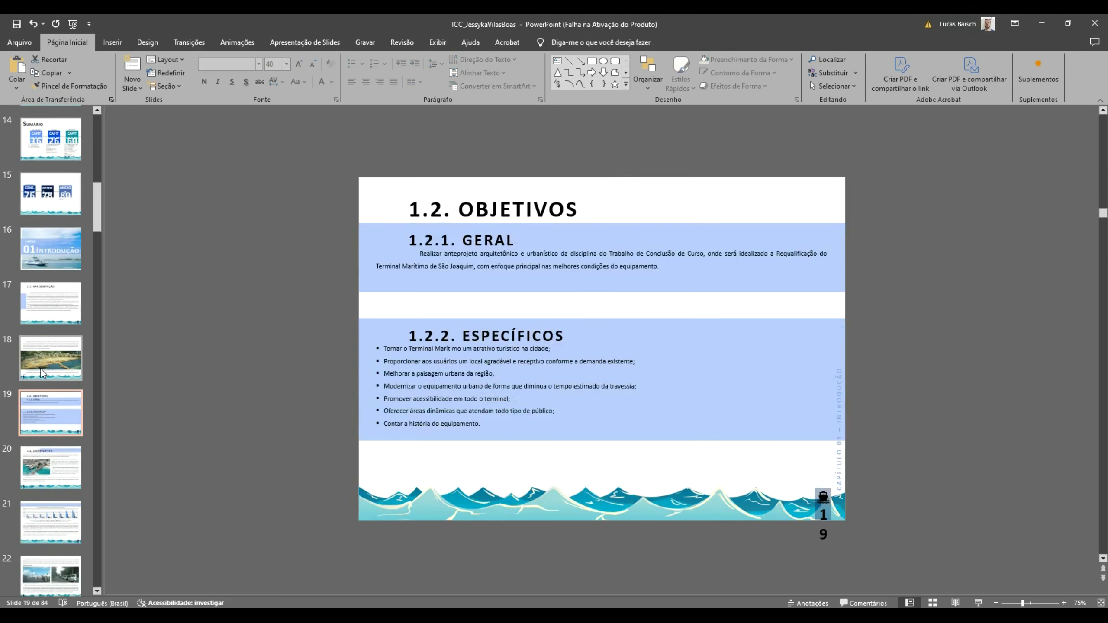
pyautogui.click(70, 316)
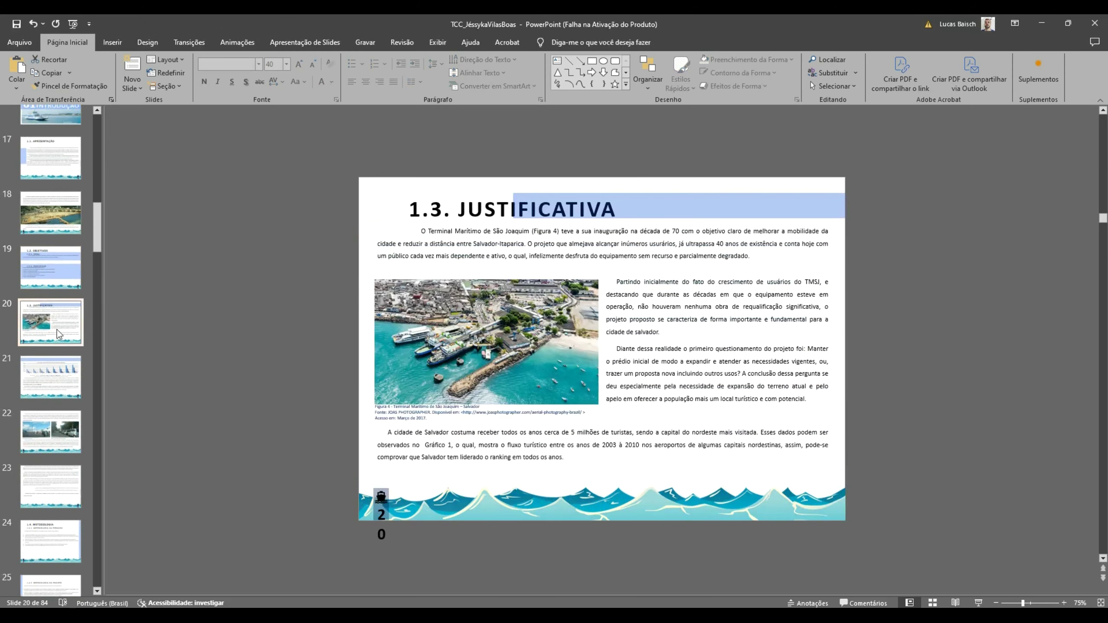
pyautogui.hotkey('alt', 'Tab')
pyautogui.hotkey('alt', 'Tab')
pyautogui.hotkey('alt', 'Tab')
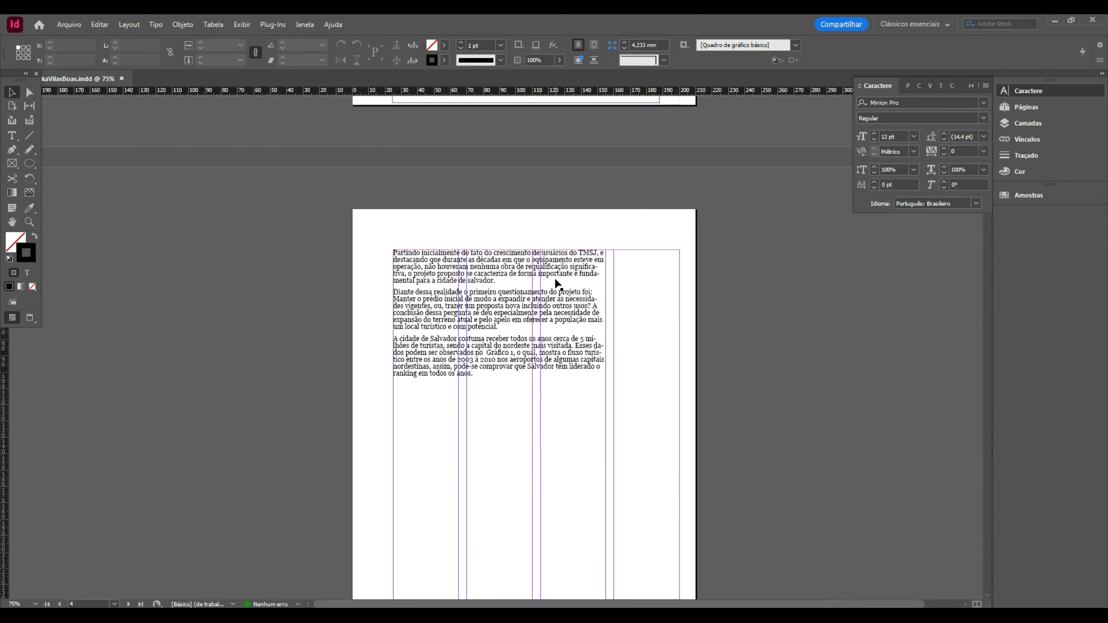
pyautogui.scroll(5, 554, 278)
pyautogui.scroll(-4, 556, 281)
pyautogui.scroll(-2, 558, 283)
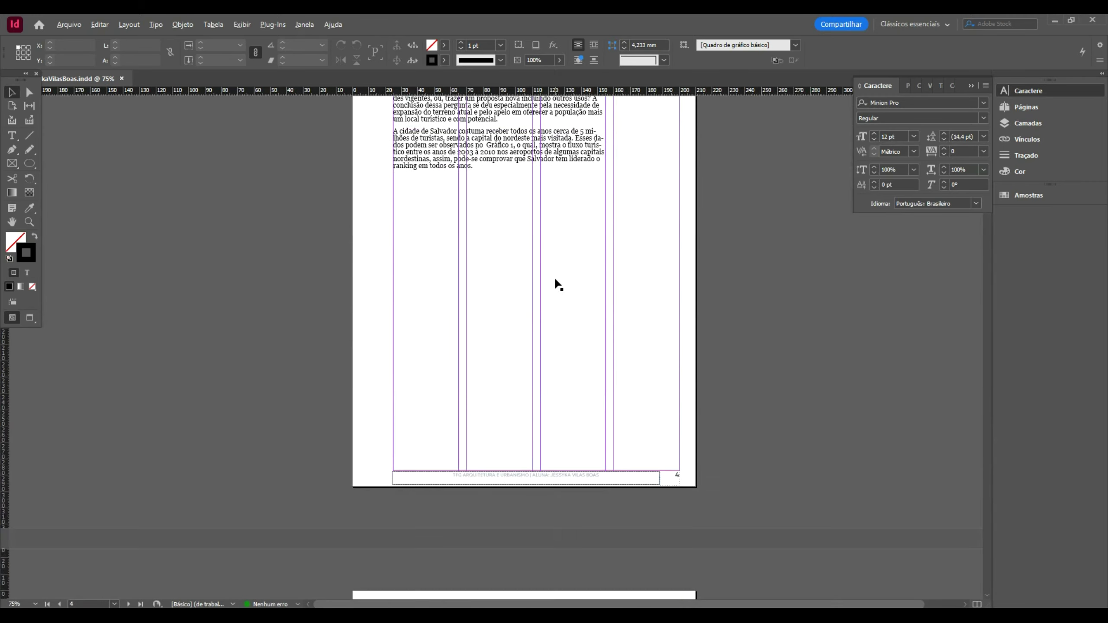
# - Select and copy the whole airport tourism flow chart on slide 21
pyautogui.hotkey('alt', 'Tab')
pyautogui.scroll(-1, 558, 283)
pyautogui.click(557, 283)
pyautogui.click(664, 257)
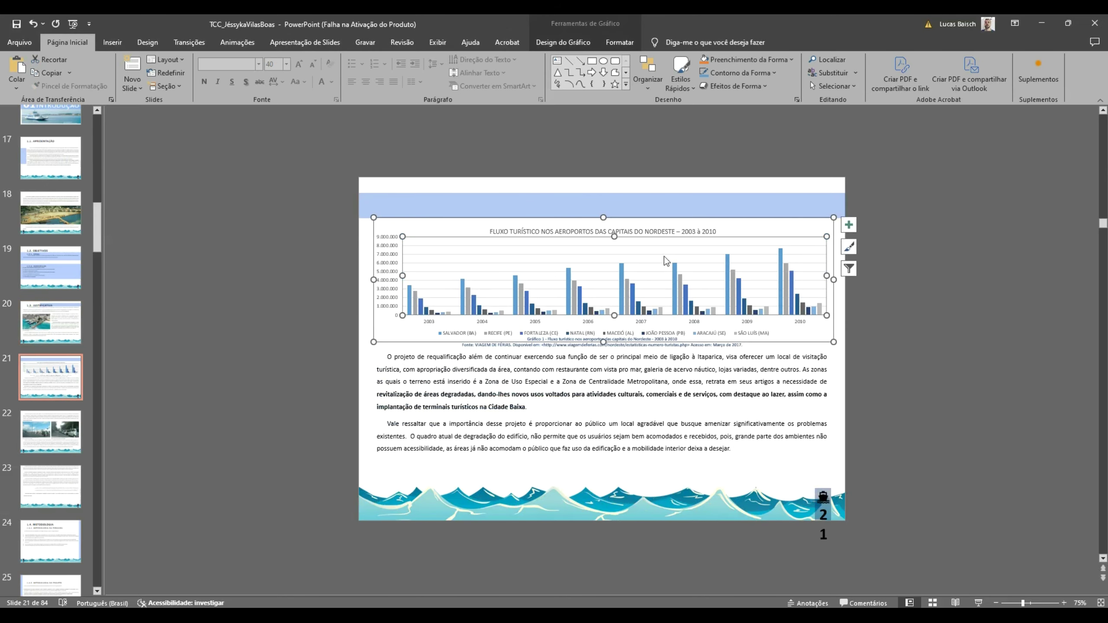
pyautogui.click(372, 226)
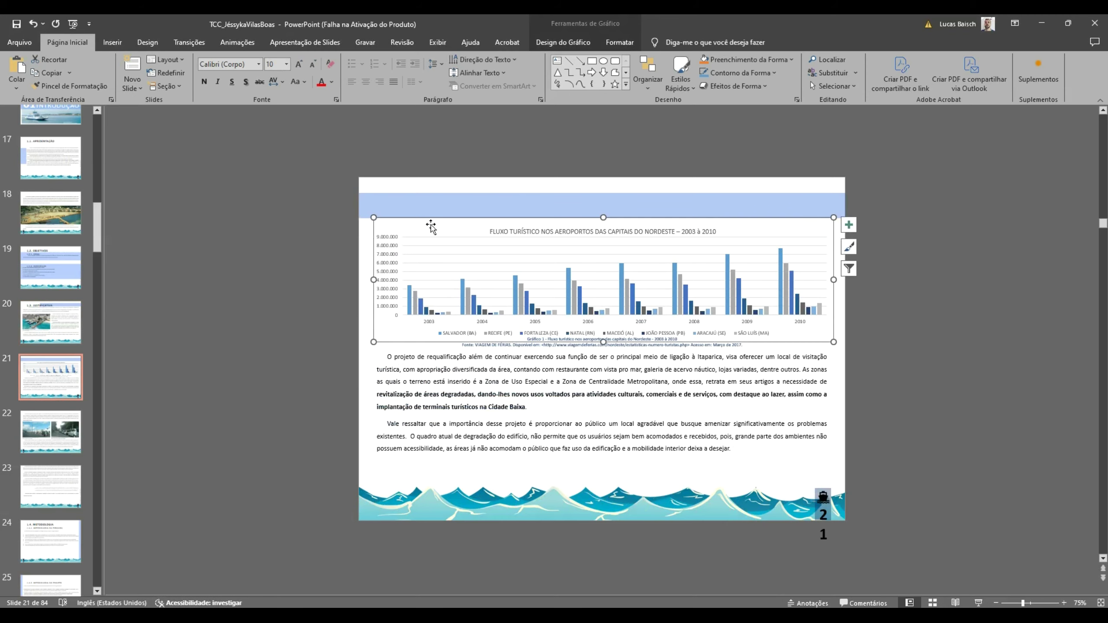
pyautogui.hotkey('alt', 'Tab')
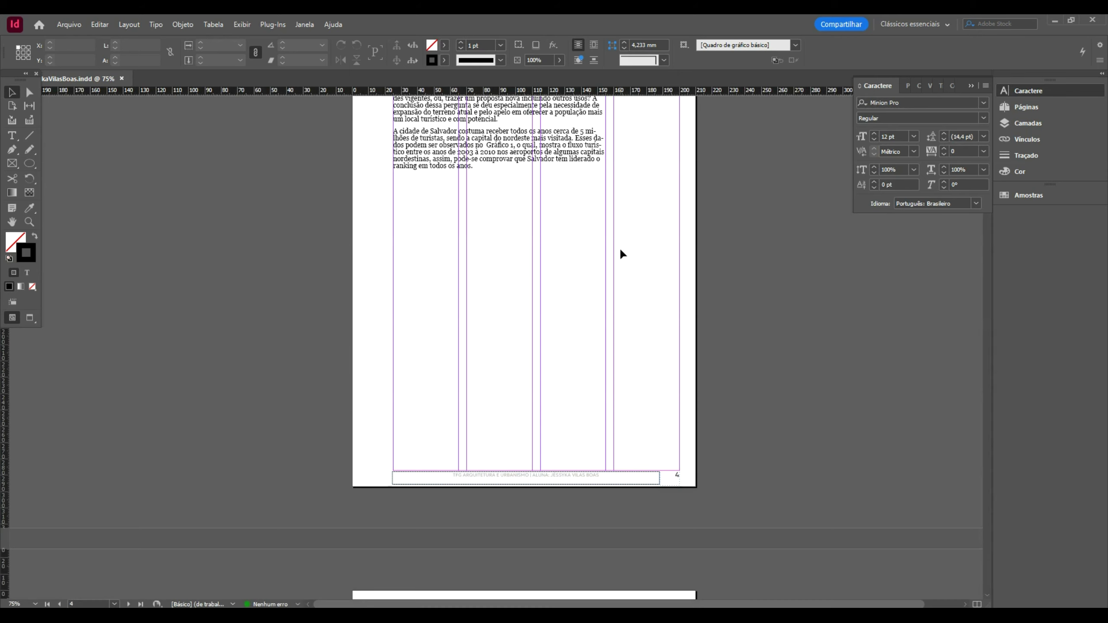
# - Paste the chart onto page 4 and resize it to the full page width above the footer
pyautogui.hotkey('ctrl', 'v')
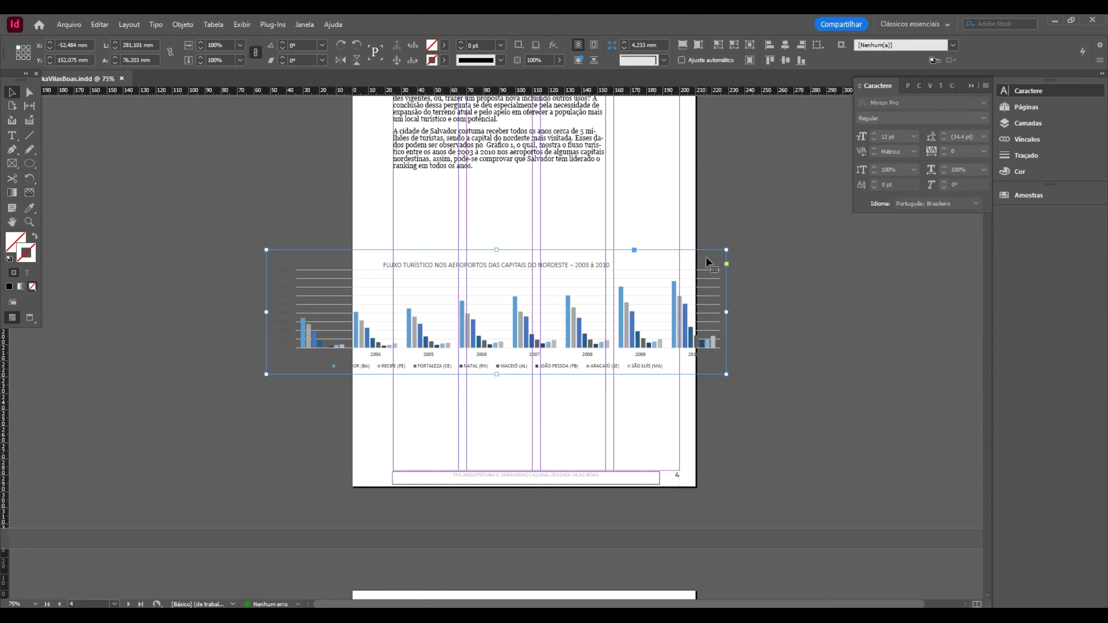
pyautogui.moveTo(659, 272); pyautogui.dragTo(788, 372)
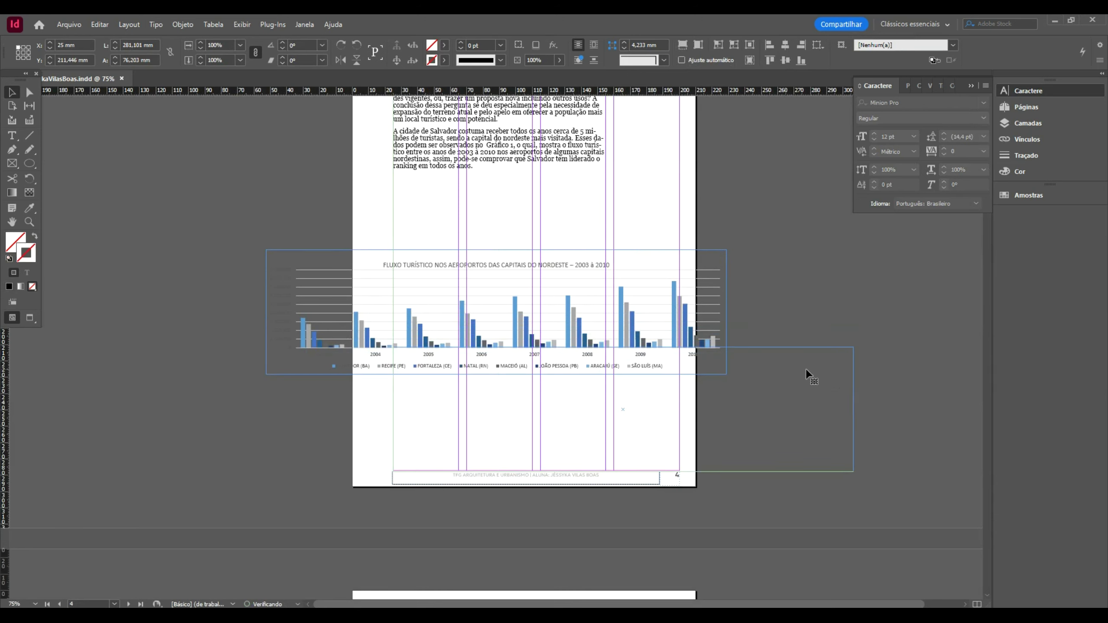
pyautogui.moveTo(854, 345); pyautogui.dragTo(679, 394)
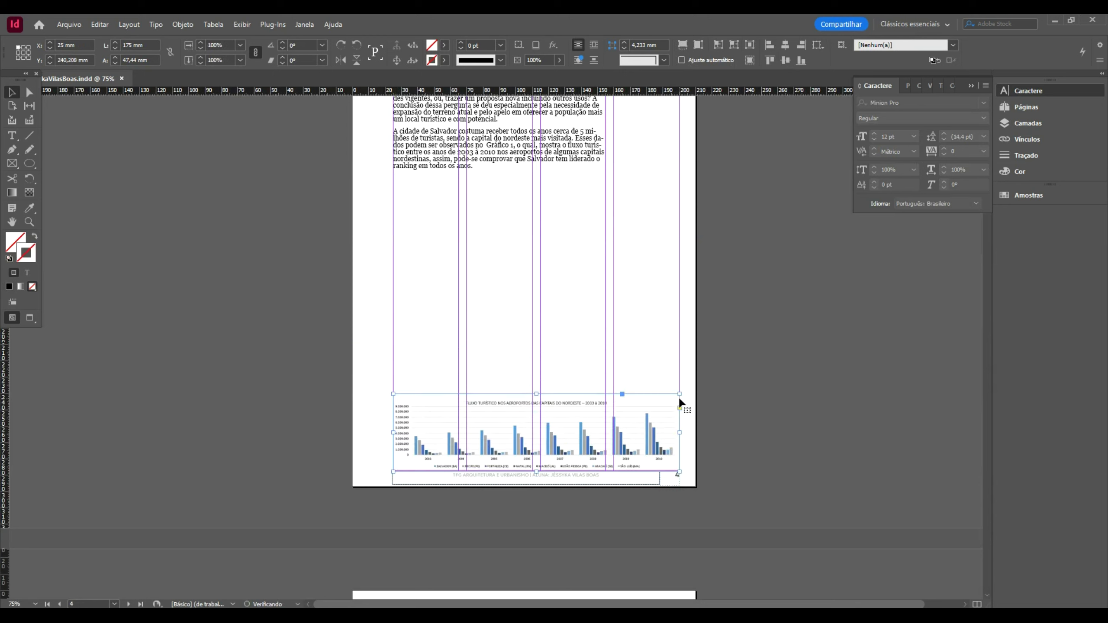
pyautogui.moveTo(392, 394); pyautogui.dragTo(352, 382)
pyautogui.moveTo(679, 382)
pyautogui.mouseDown()
pyautogui.moveTo(694, 372)
pyautogui.moveTo(697, 380)
pyautogui.mouseUp()
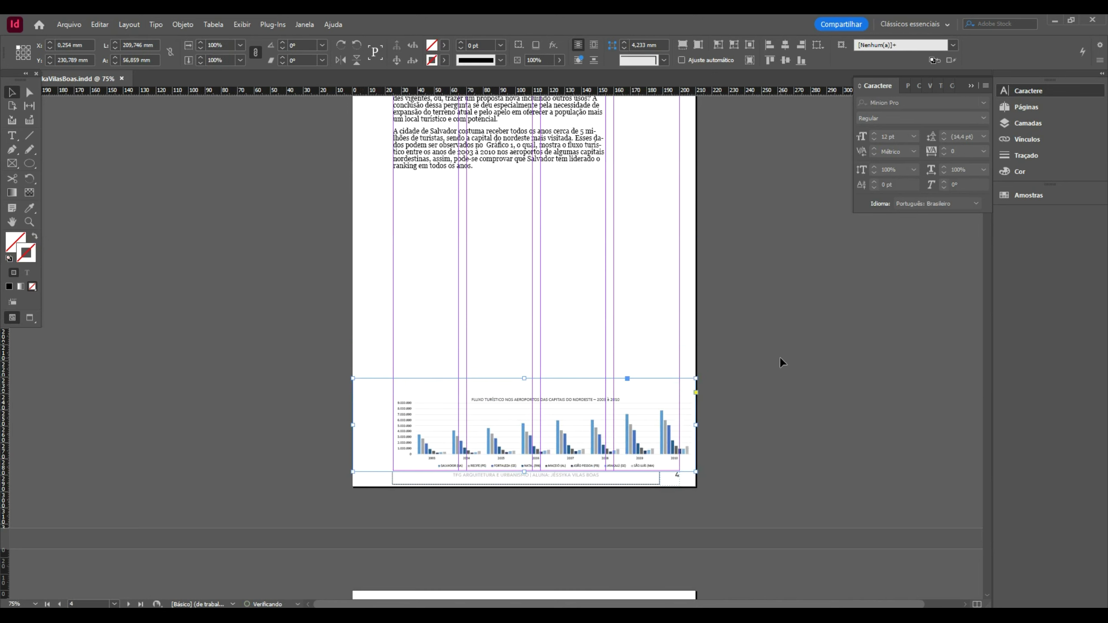
# - Trim the chart frame's top edge closer to the chart
pyautogui.click(781, 364)
pyautogui.click(542, 388)
pyautogui.moveTo(525, 379); pyautogui.dragTo(522, 392)
pyautogui.click(715, 394)
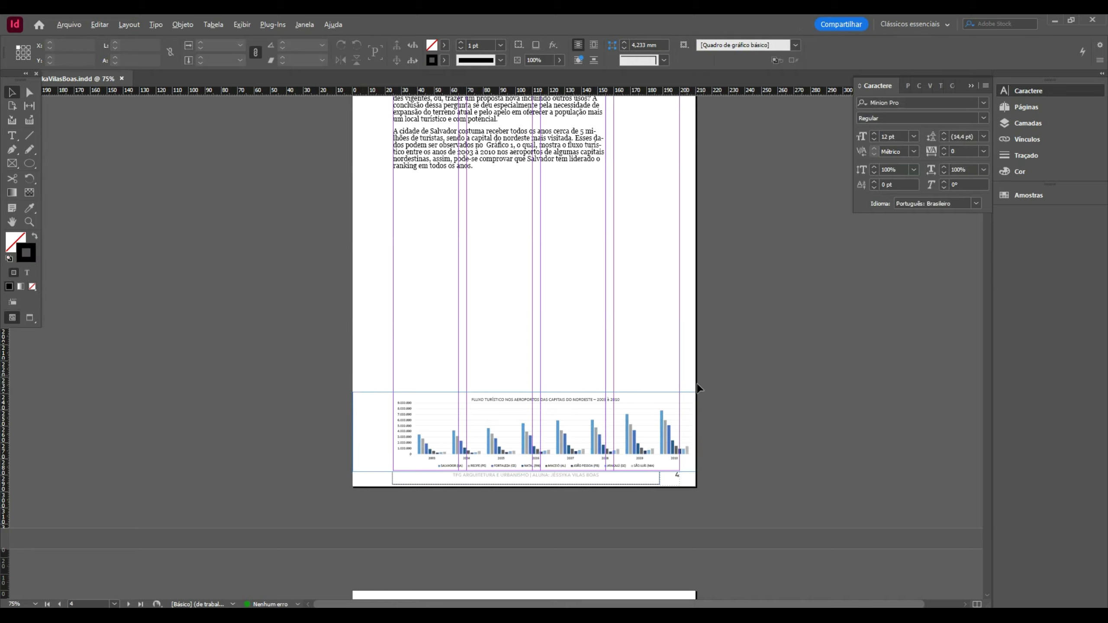
pyautogui.hotkey('alt', 'Tab')
# - Copy slide 21's body text and paste it after 'ranking em todos os anos.' in InDesign
pyautogui.click(563, 381)
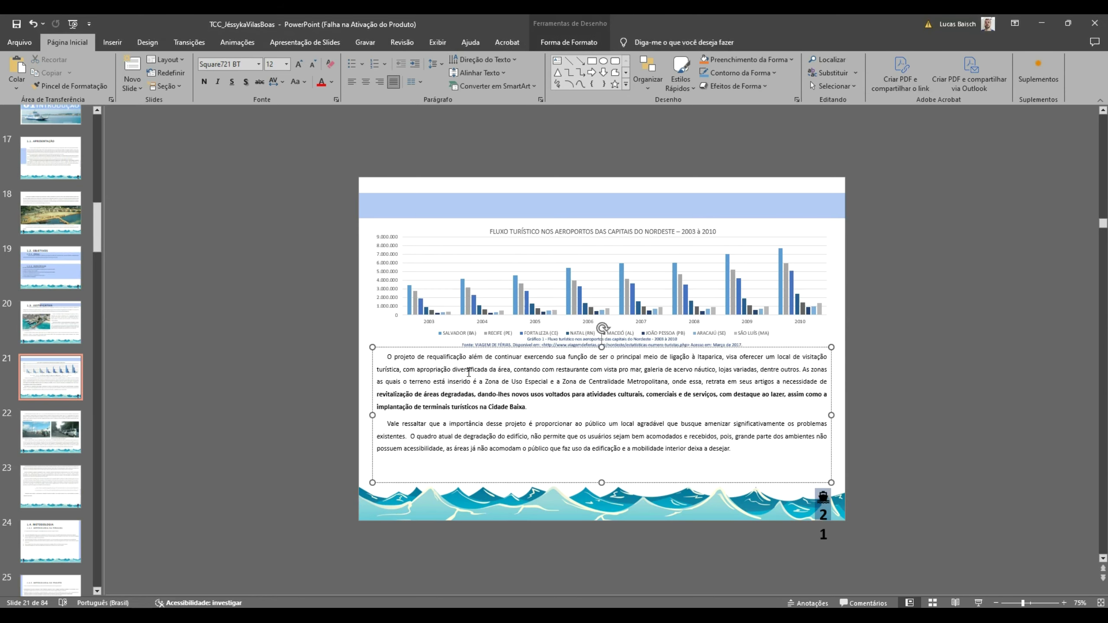
pyautogui.hotkey('ctrl', 'a')
pyautogui.hotkey('ctrl', 'c')
pyautogui.hotkey('alt', 'Tab')
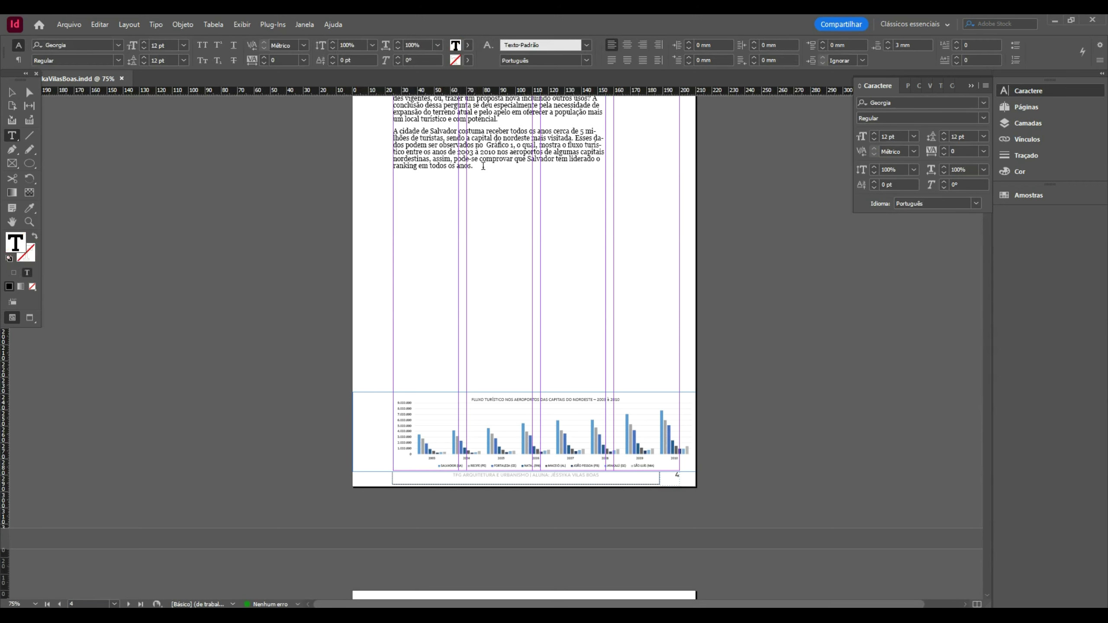
pyautogui.hotkey('ctrl', 'v')
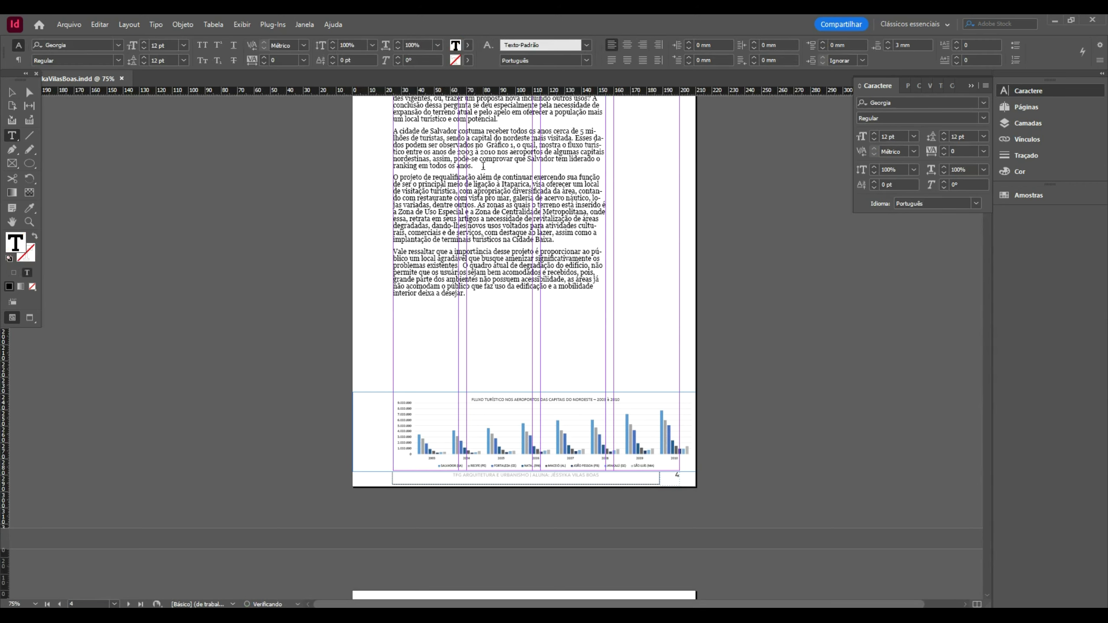
# - Copy slide 22's paragraph on space dimensioning into the end of the InDesign body text
pyautogui.hotkey('alt', 'Tab')
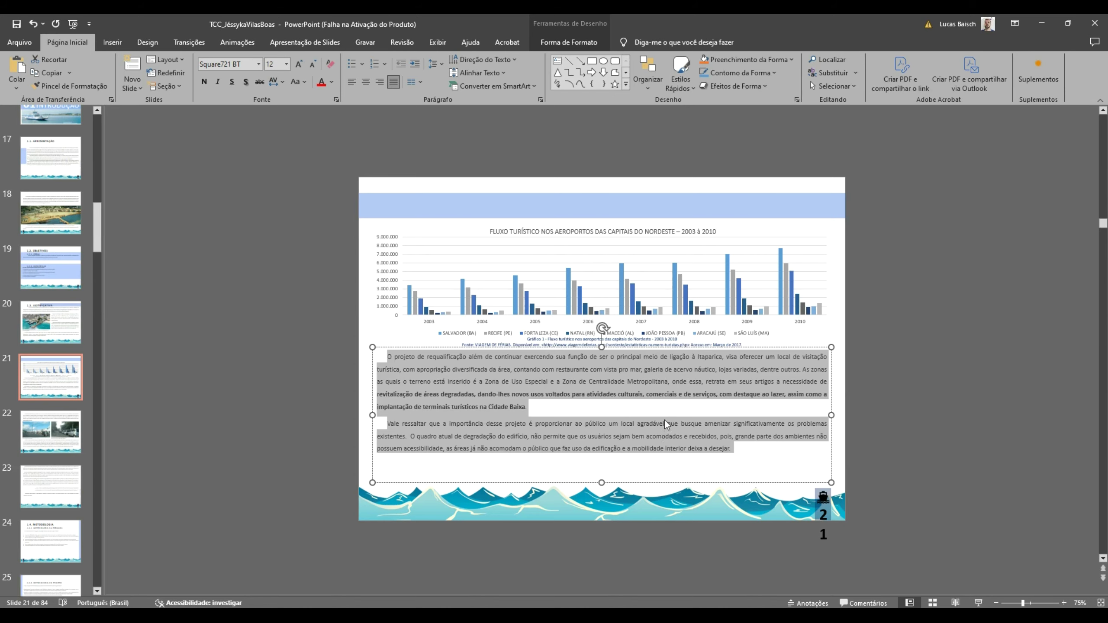
pyautogui.click(672, 312)
pyautogui.hotkey('alt', 'Tab')
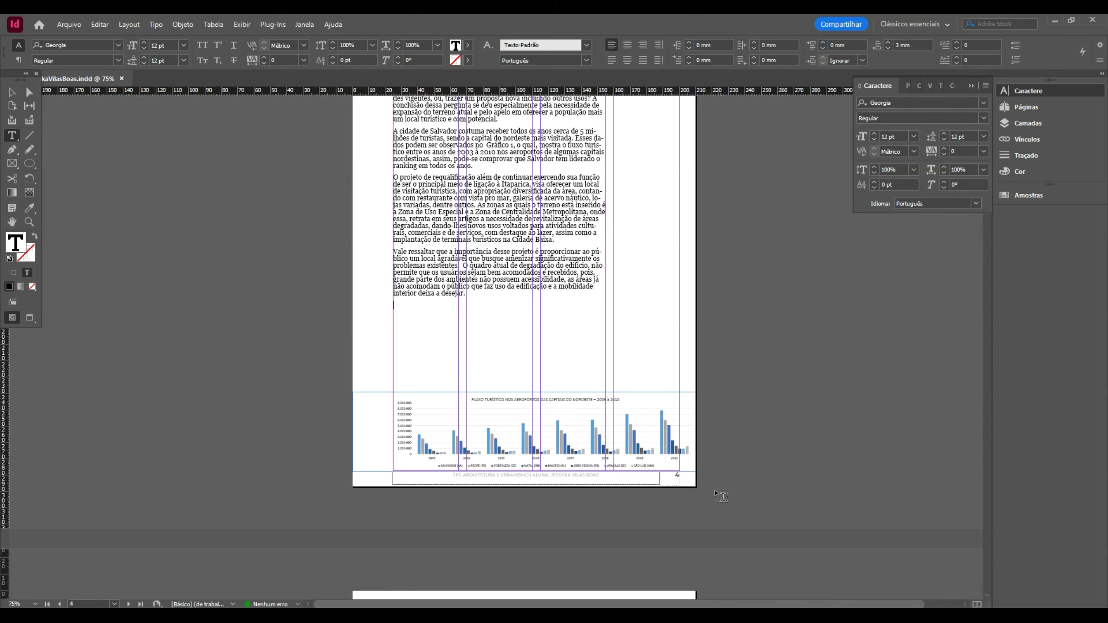
pyautogui.hotkey('alt', 'Tab')
pyautogui.scroll(-1, 734, 401)
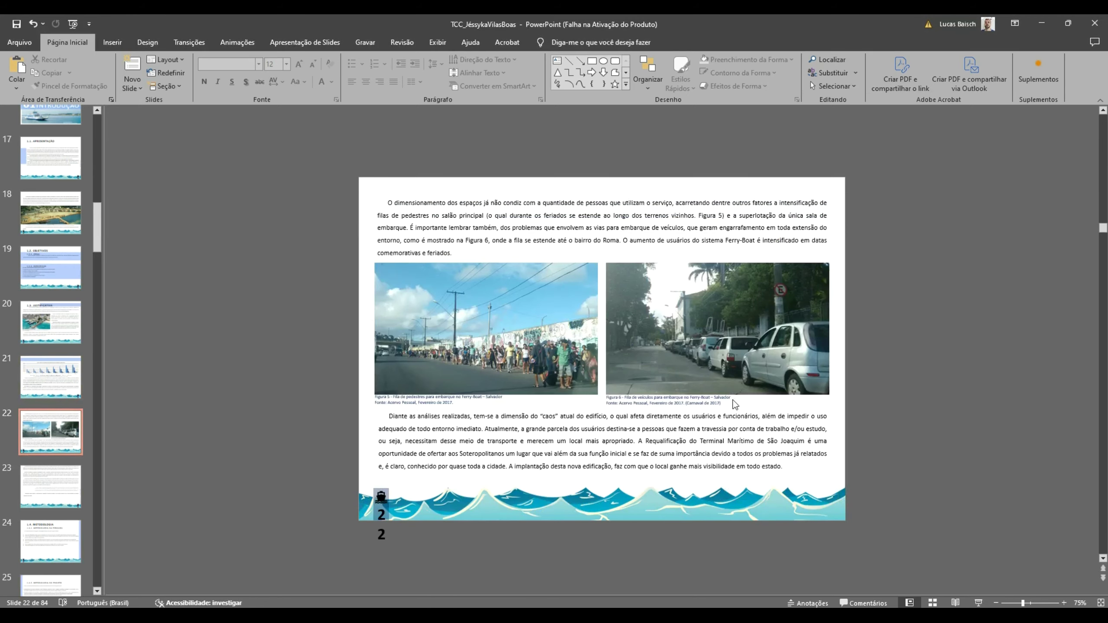
pyautogui.click(562, 224)
pyautogui.hotkey('ctrl', 'a')
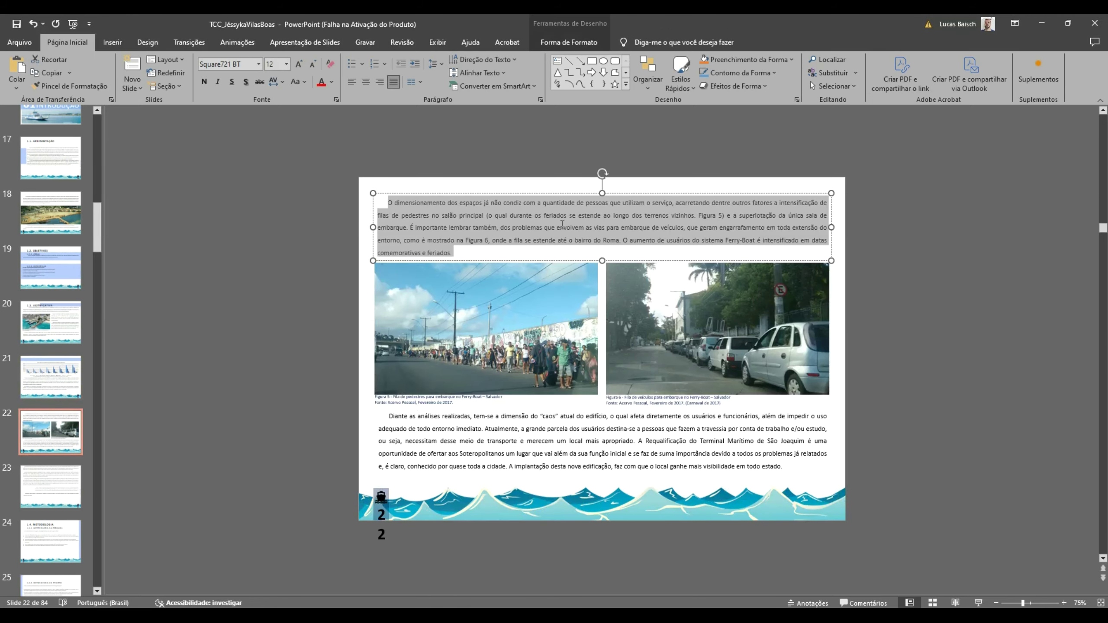
pyautogui.hotkey('alt', 'Tab')
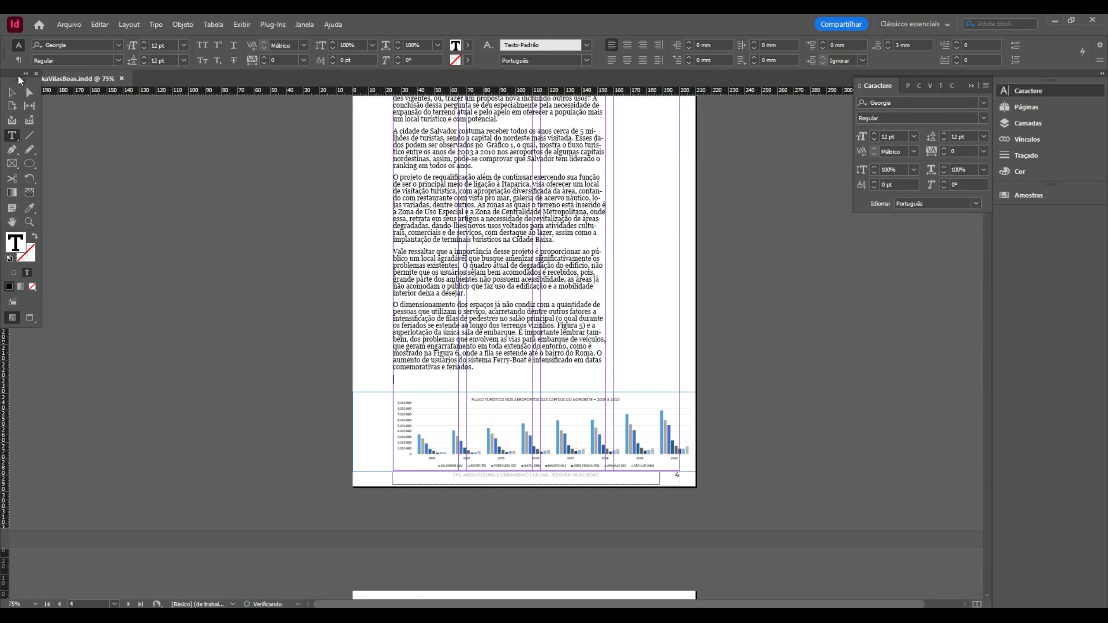
pyautogui.click(11, 92)
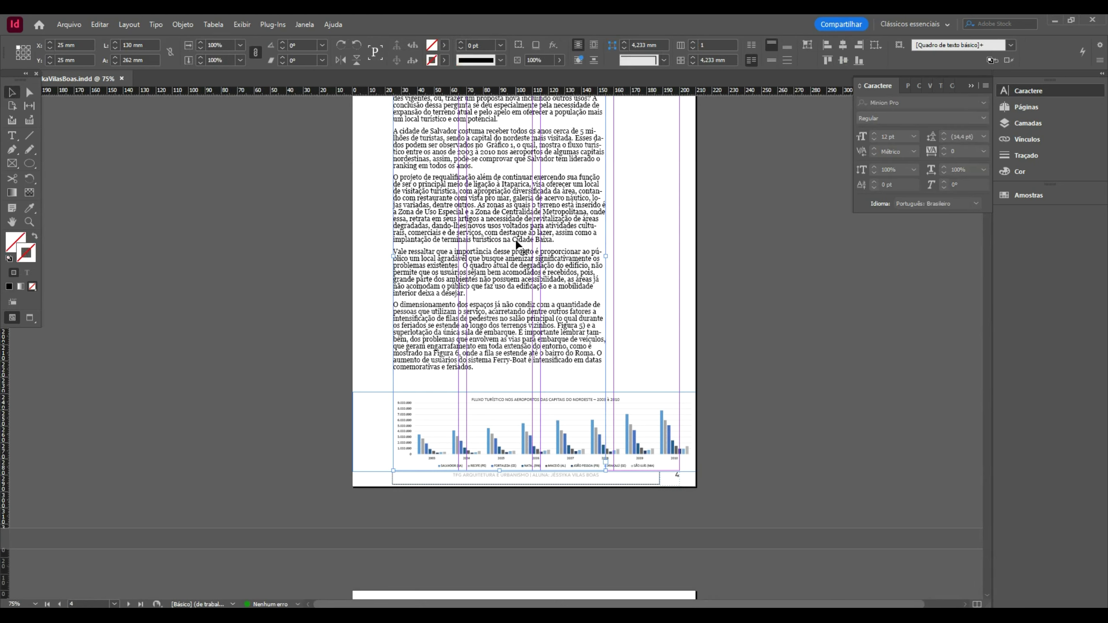
pyautogui.scroll(1, 532, 284)
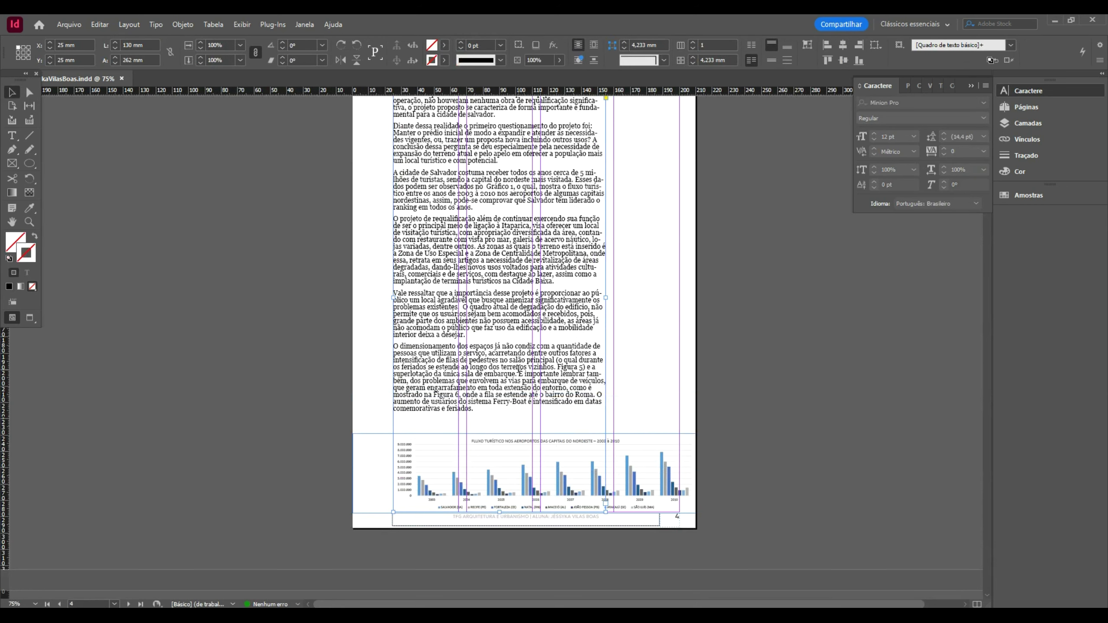
# - Shorten the page 4 text frame to 80 mm tall, ending near the Gráfico 1 reference
pyautogui.click(502, 470)
pyautogui.moveTo(494, 297); pyautogui.dragTo(498, 214)
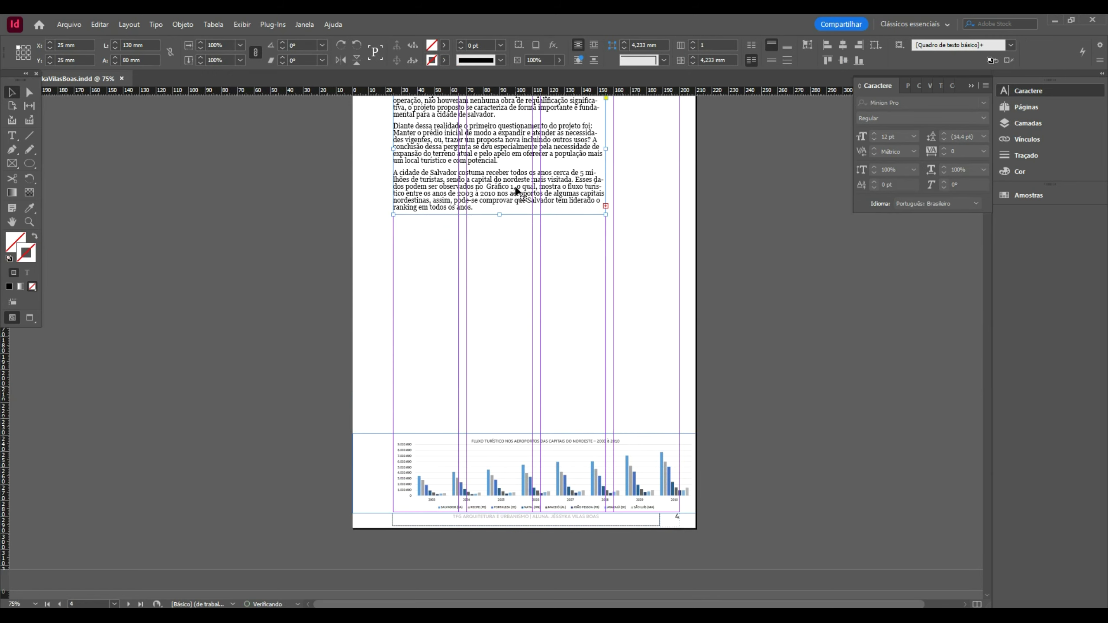
pyautogui.doubleClick(498, 183)
pyautogui.moveTo(487, 187); pyautogui.dragTo(515, 187)
pyautogui.press('Escape')
# - Move the chart up beneath the text frame and scale it to the margin width
pyautogui.moveTo(534, 457); pyautogui.dragTo(544, 263)
pyautogui.click(389, 270)
pyautogui.moveTo(364, 278); pyautogui.dragTo(436, 219)
pyautogui.moveTo(699, 214); pyautogui.dragTo(679, 220)
# - Flow the overset text into a new frame below the chart, widened across the columns
pyautogui.click(563, 189)
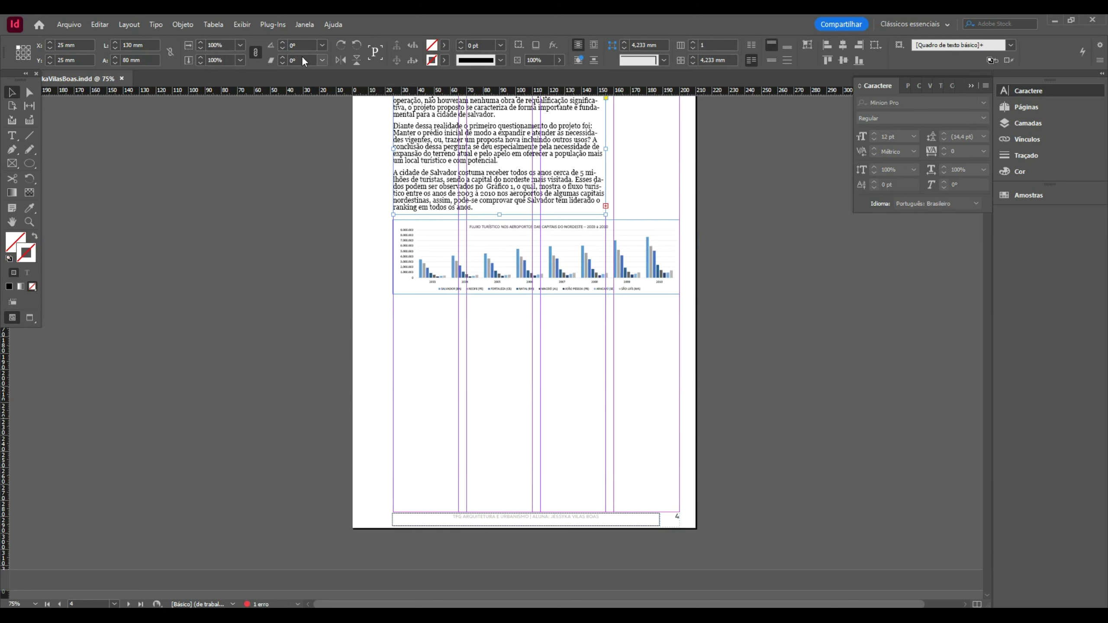
pyautogui.click(606, 207)
pyautogui.click(395, 302)
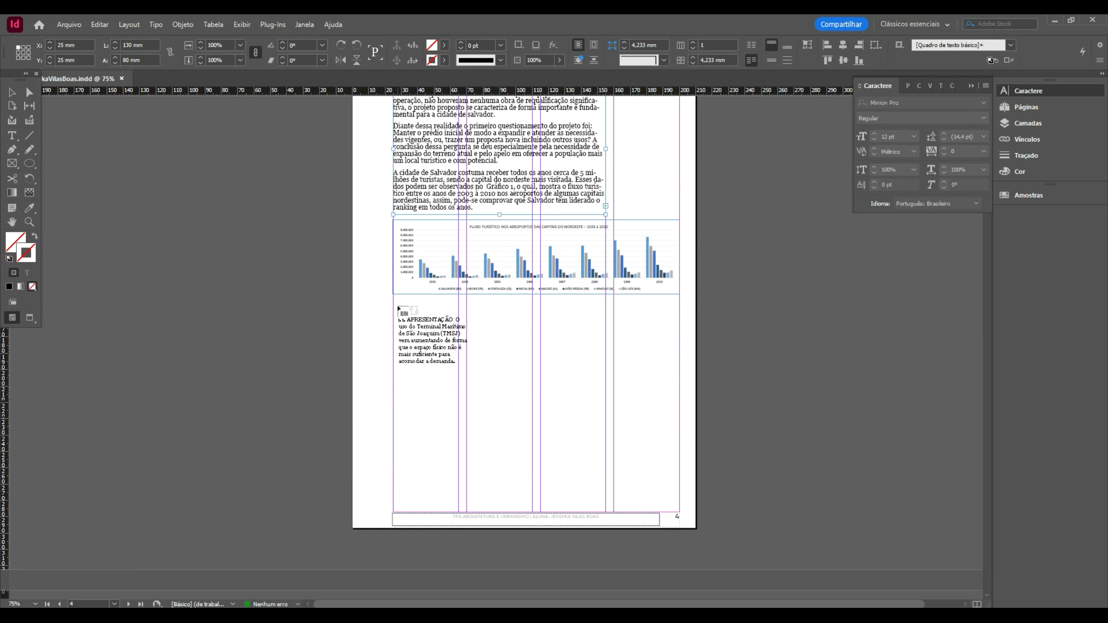
pyautogui.click(393, 299)
pyautogui.moveTo(457, 407); pyautogui.dragTo(606, 405)
pyautogui.hotkey('alt', 'Tab')
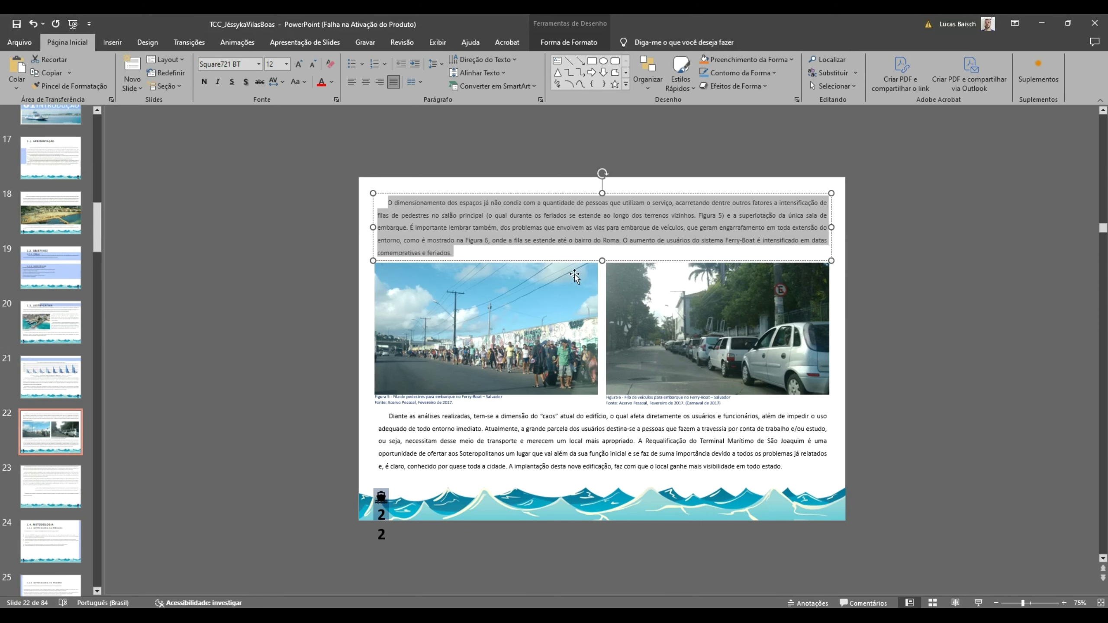
# - Copy slide 21's two-line chart caption and paste it beside the text under the chart
pyautogui.scroll(1, 574, 276)
pyautogui.click(562, 340)
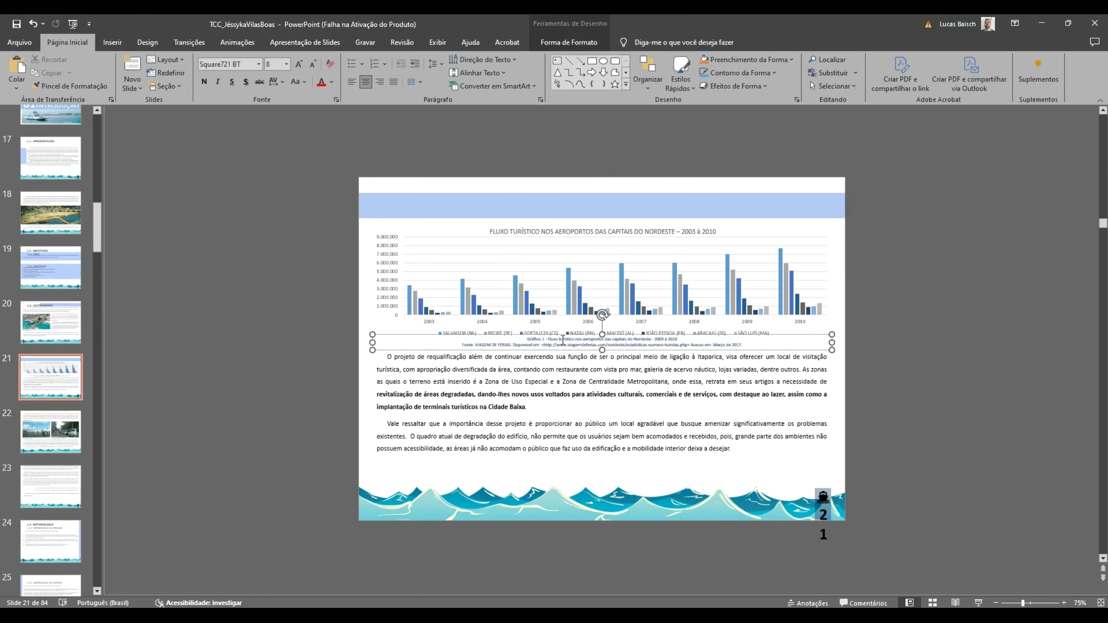
pyautogui.hotkey('ctrl', 'a')
pyautogui.hotkey('ctrl', 'c')
pyautogui.hotkey('alt', 'Tab')
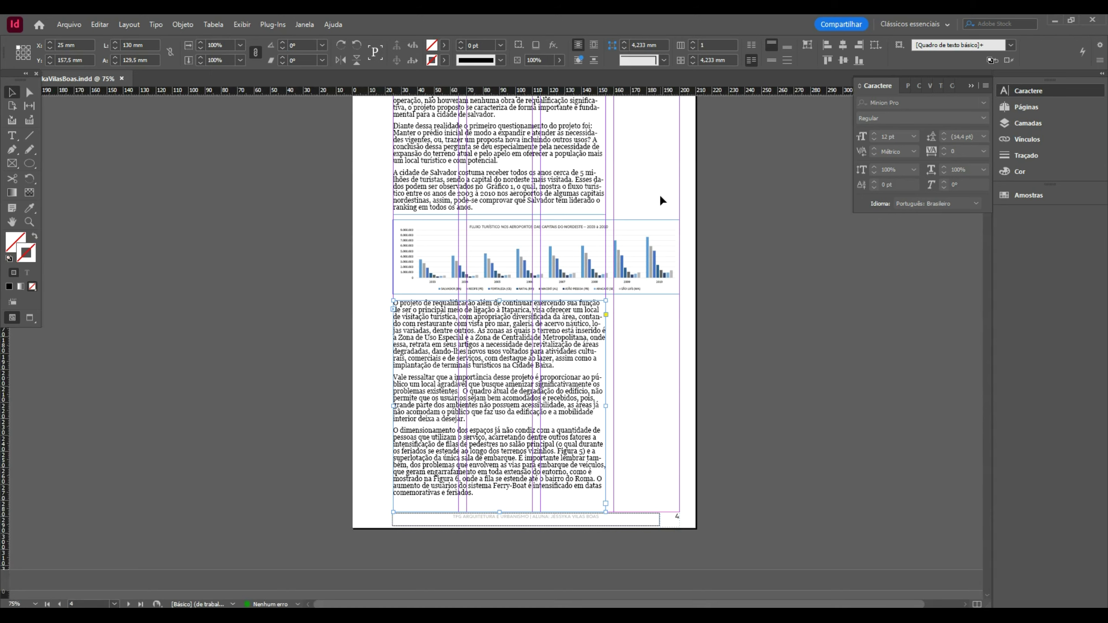
pyautogui.scroll(3, 661, 279)
pyautogui.hotkey('ctrl', 'v')
pyautogui.moveTo(497, 327); pyautogui.dragTo(679, 466)
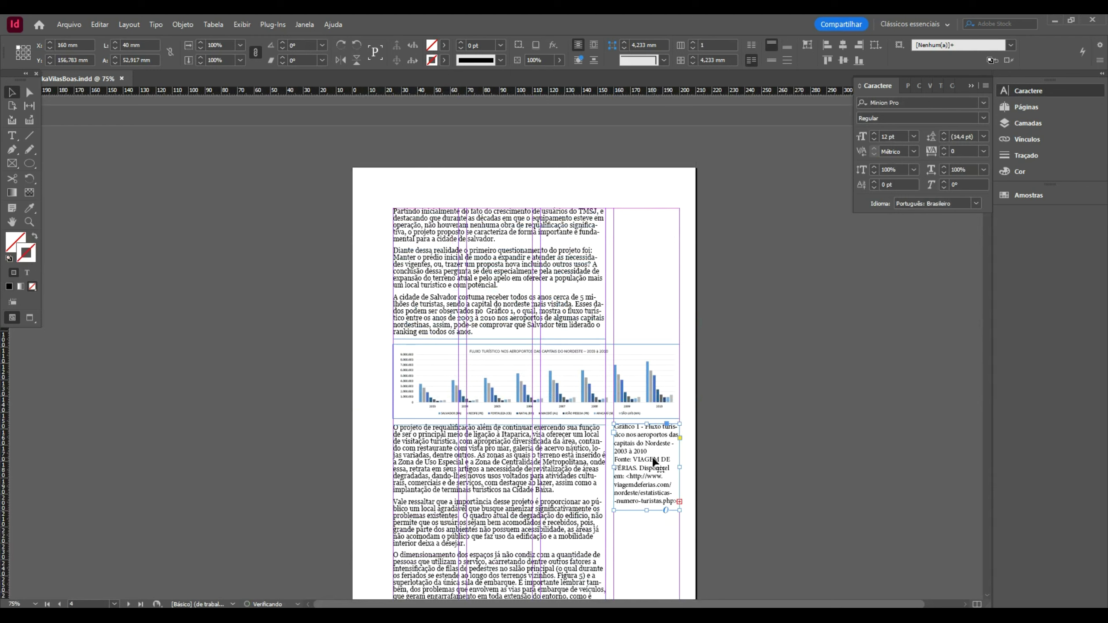
# - Apply the Legenda style to the Gráfico 1 caption and shorten its frame to fit
pyautogui.doubleClick(653, 460)
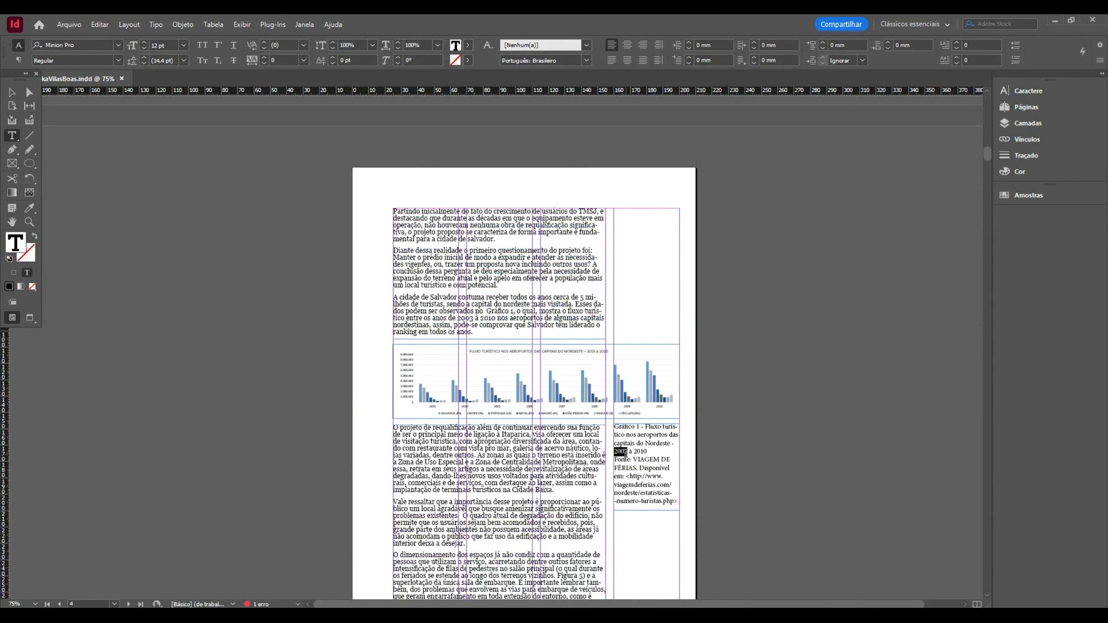
pyautogui.hotkey('ctrl', 'a')
pyautogui.click(580, 43)
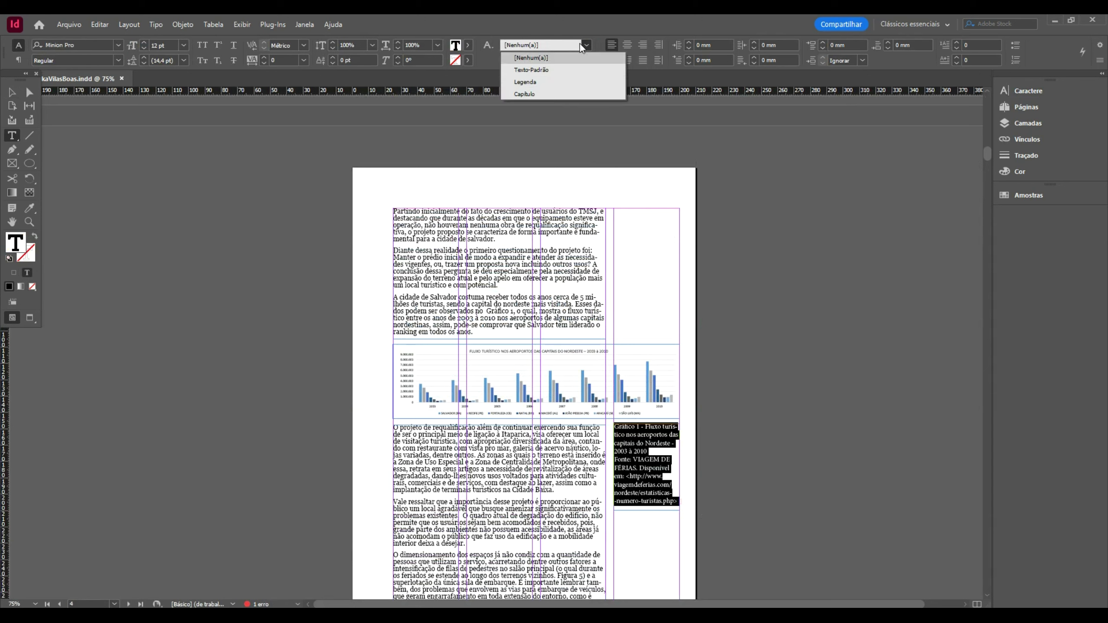
pyautogui.click(544, 77)
pyautogui.click(12, 92)
pyautogui.click(192, 240)
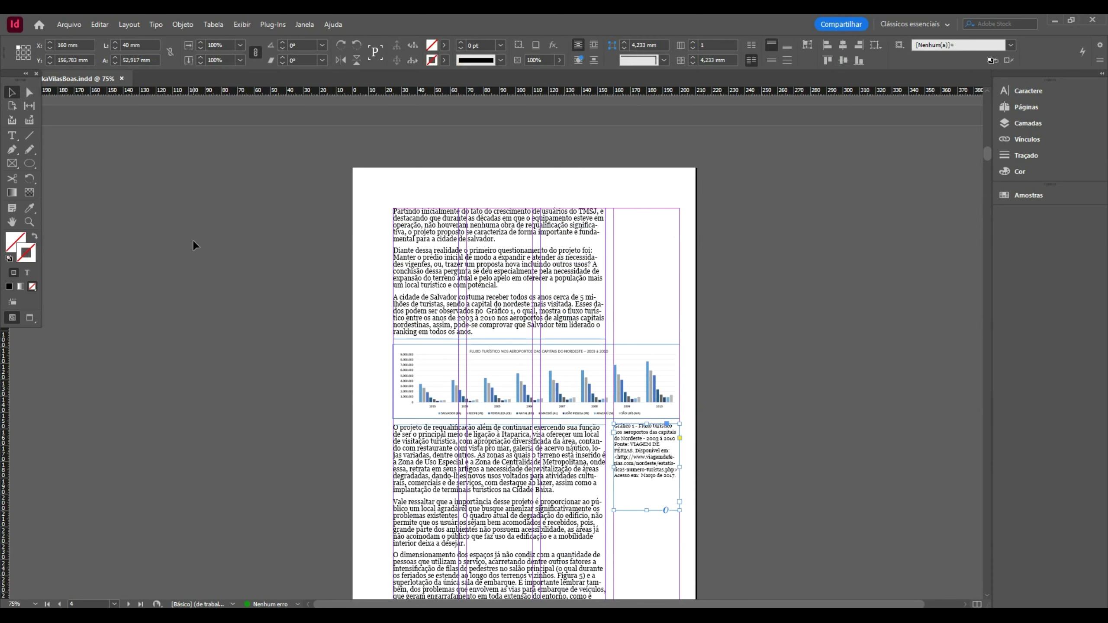
pyautogui.click(647, 507)
pyautogui.moveTo(648, 510); pyautogui.dragTo(647, 482)
# - In the Pages panel, move the A-master page up to become page 5, right after the chart page
pyautogui.click(860, 391)
pyautogui.scroll(-2, 805, 276)
pyautogui.scroll(-2, 805, 277)
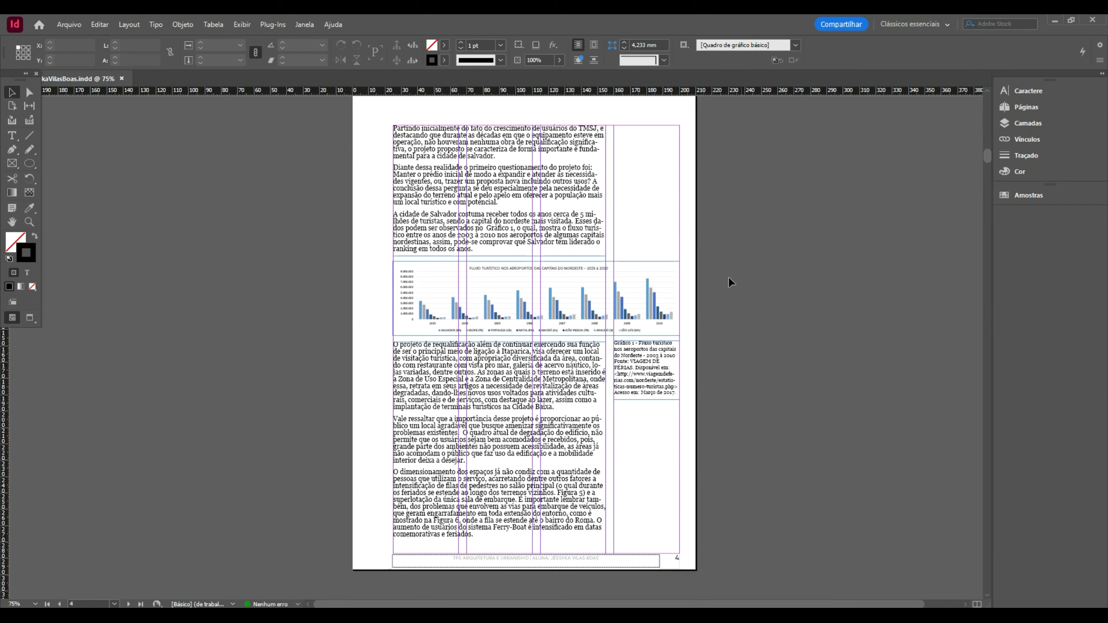
pyautogui.scroll(20, 736, 293)
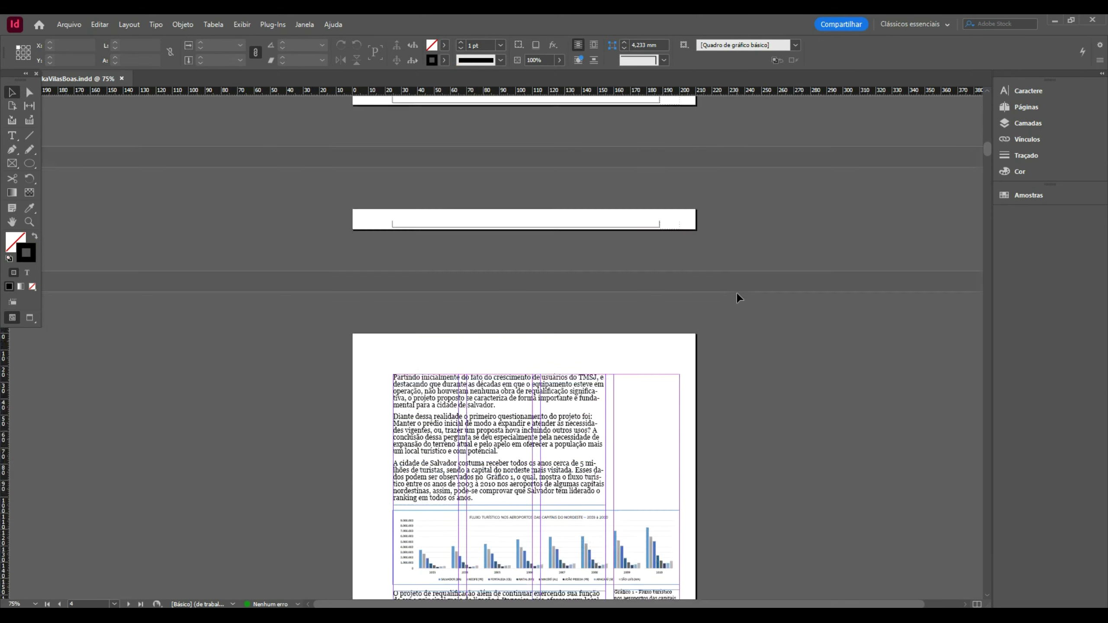
pyautogui.click(1045, 107)
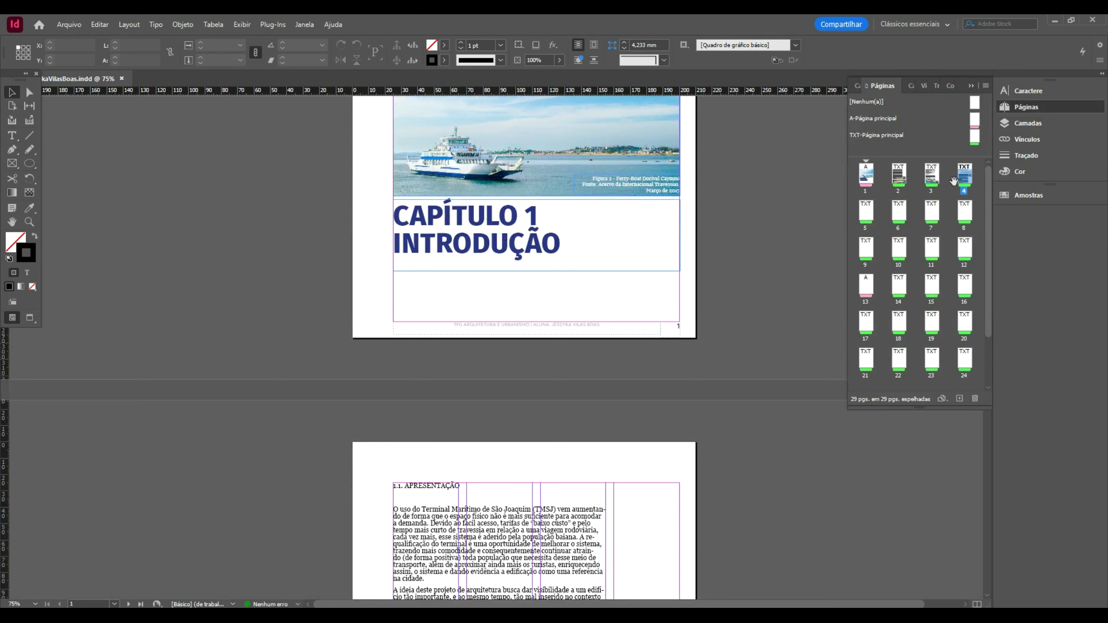
pyautogui.moveTo(867, 287); pyautogui.dragTo(888, 227)
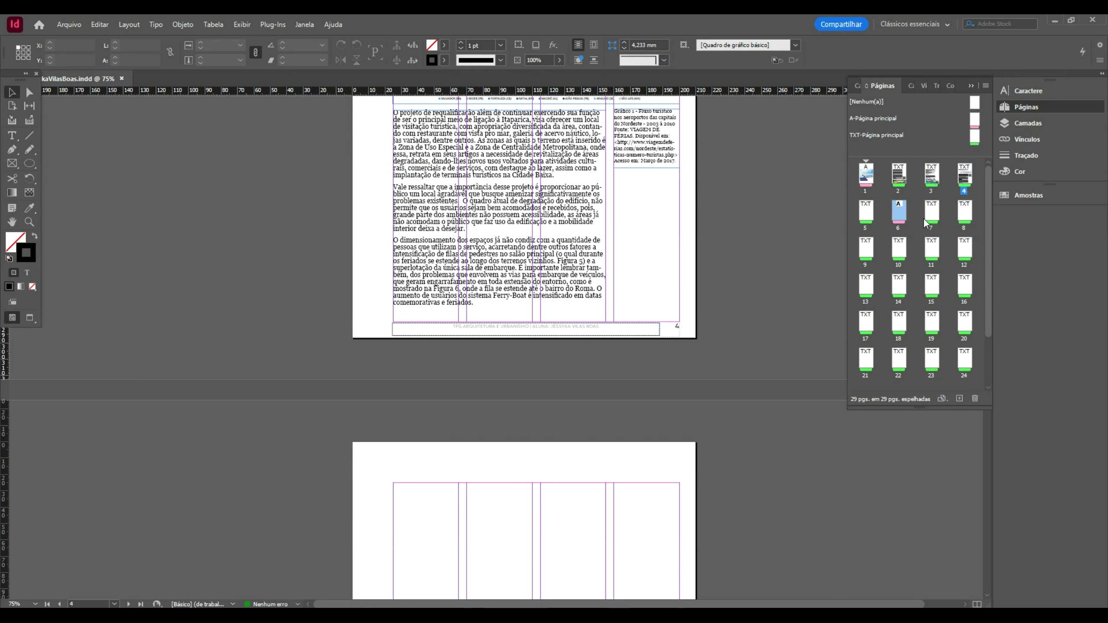
pyautogui.moveTo(903, 220); pyautogui.dragTo(853, 218)
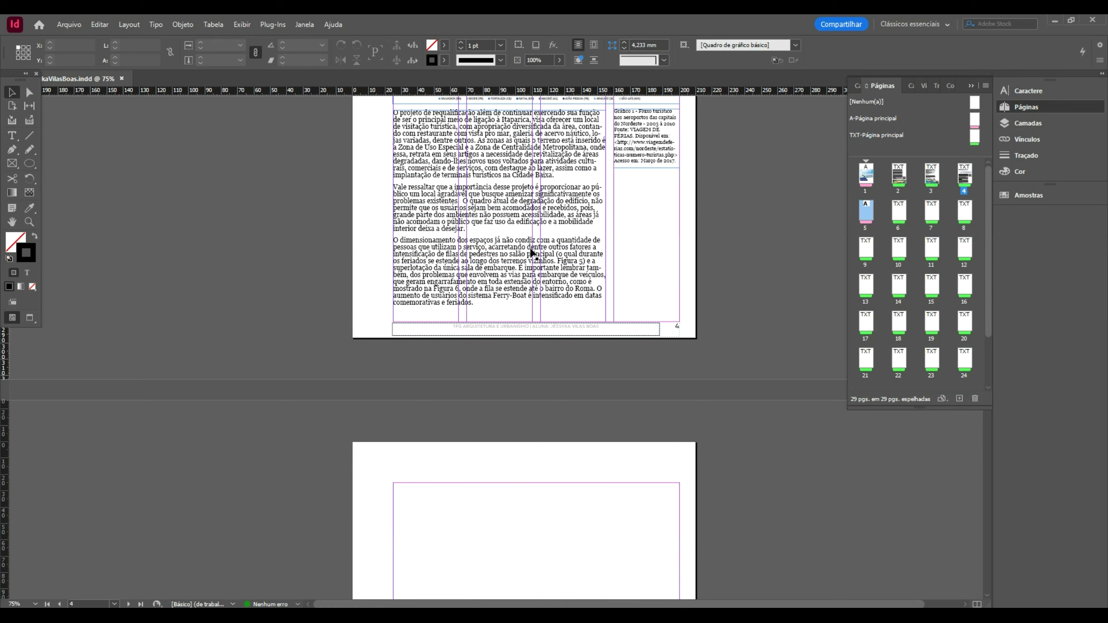
# - Hide all panels and scroll through the pages in Preview mode to check the new order
pyautogui.scroll(5, 619, 197)
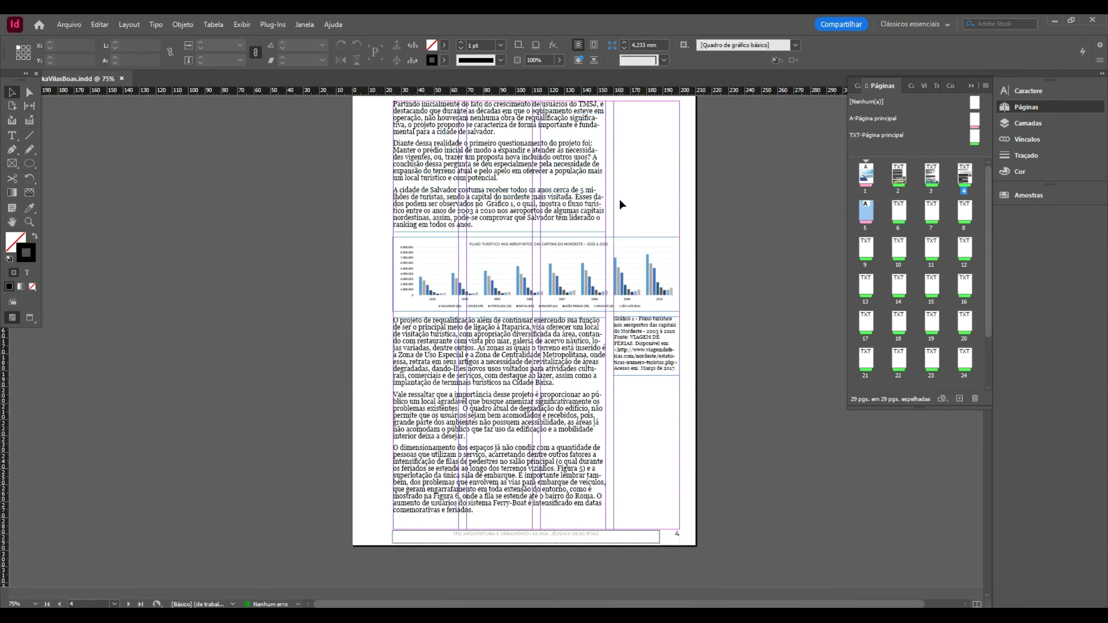
pyautogui.scroll(20, 619, 197)
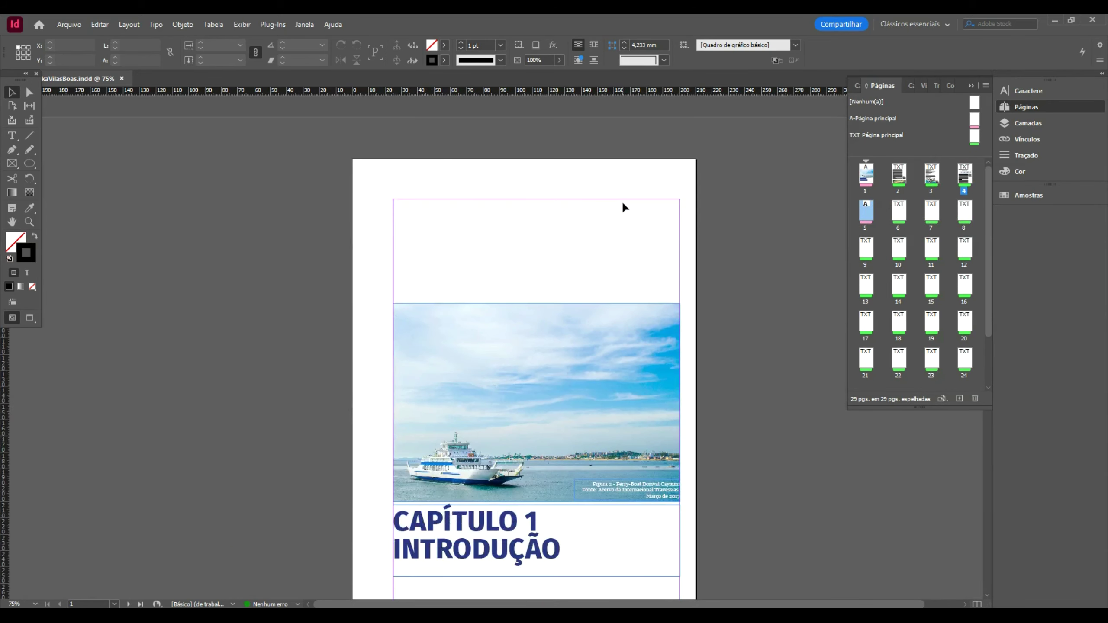
pyautogui.scroll(-1, 631, 208)
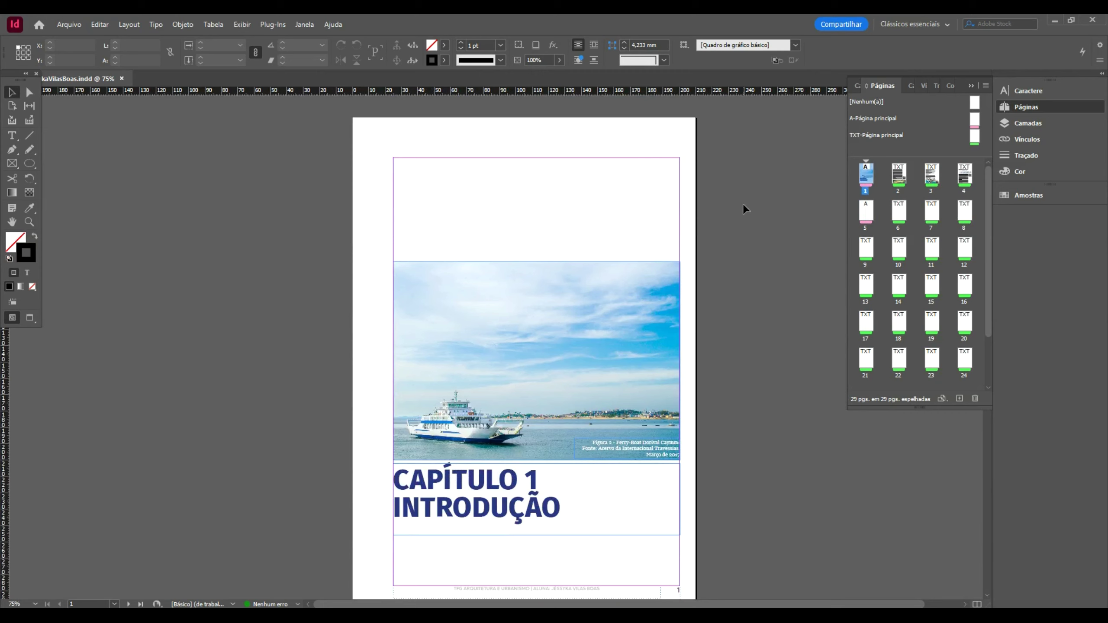
pyautogui.press('Tab')
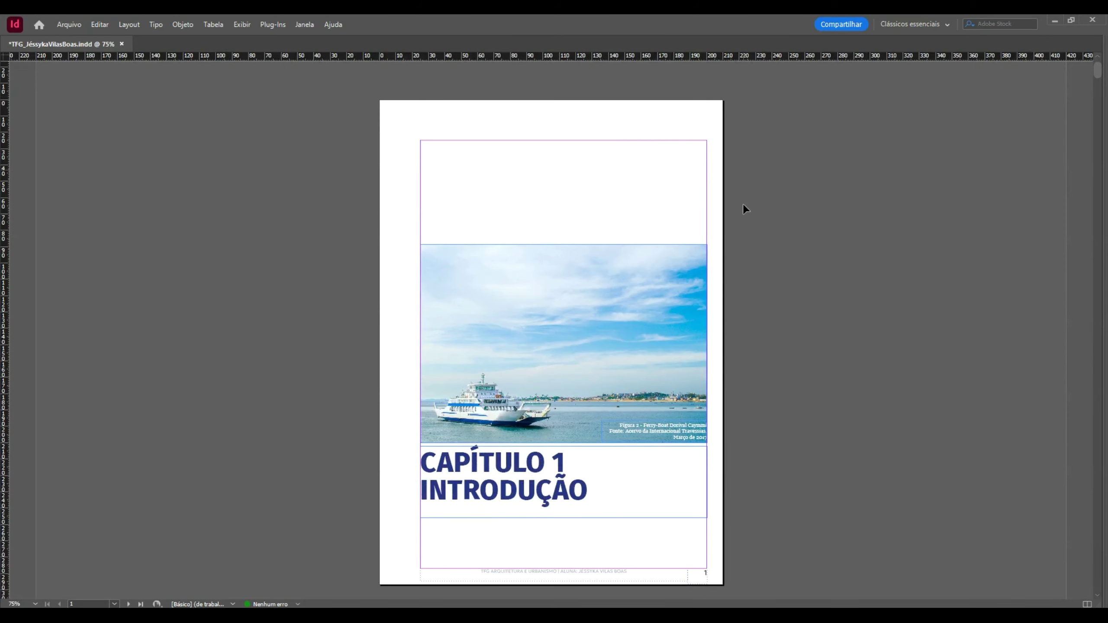
pyautogui.press('w')
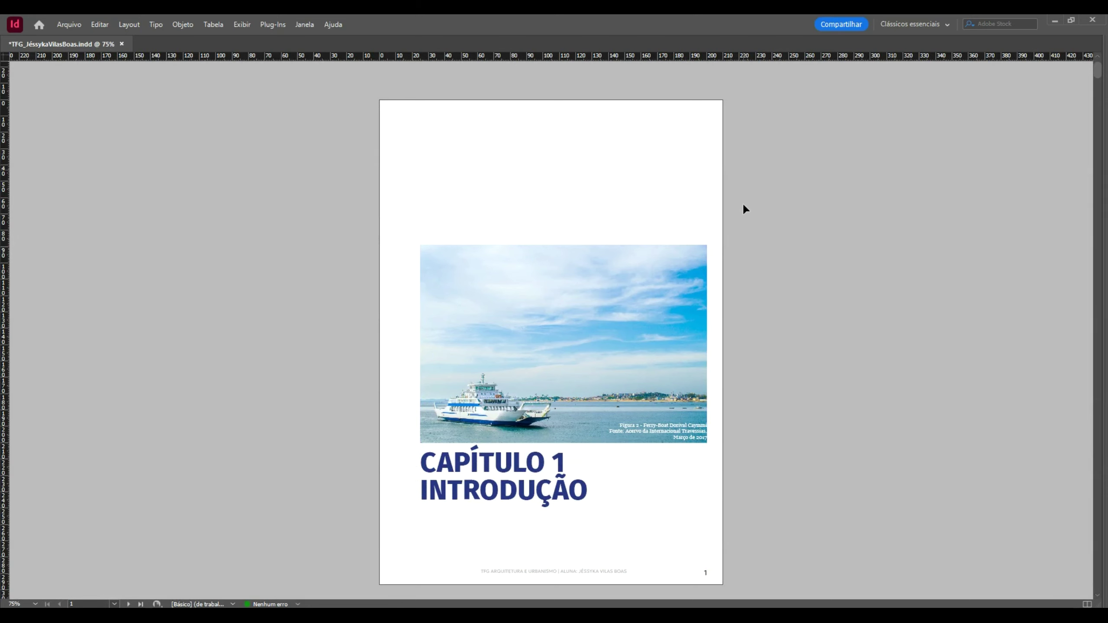
pyautogui.scroll(-10, 743, 205)
pyautogui.scroll(-2, 744, 206)
pyautogui.scroll(2, 744, 205)
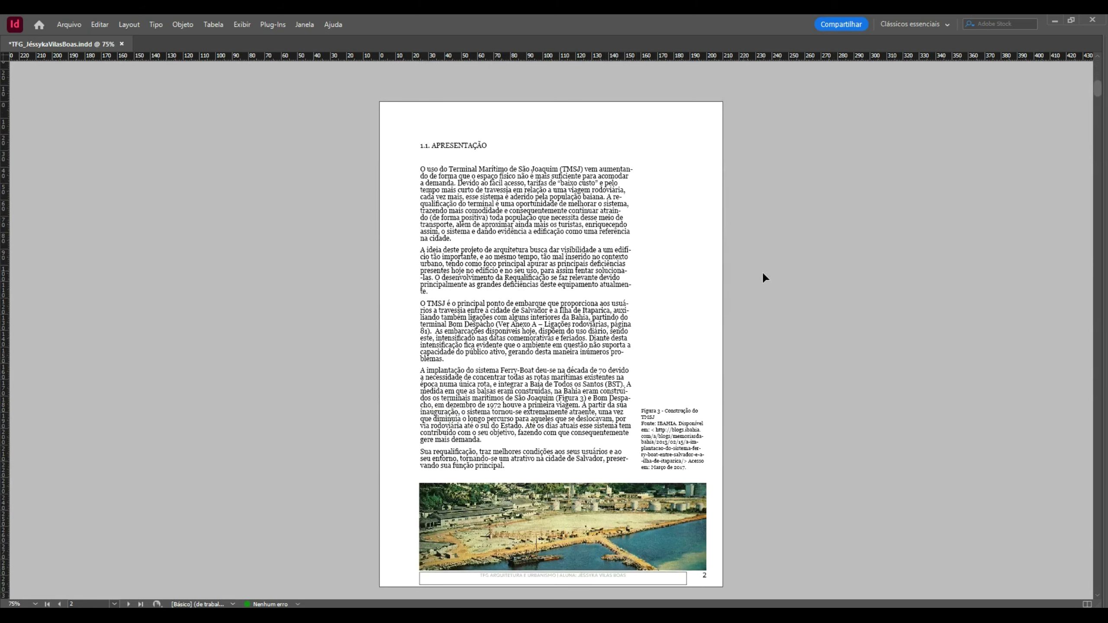
pyautogui.scroll(-5, 776, 276)
pyautogui.scroll(-15, 762, 195)
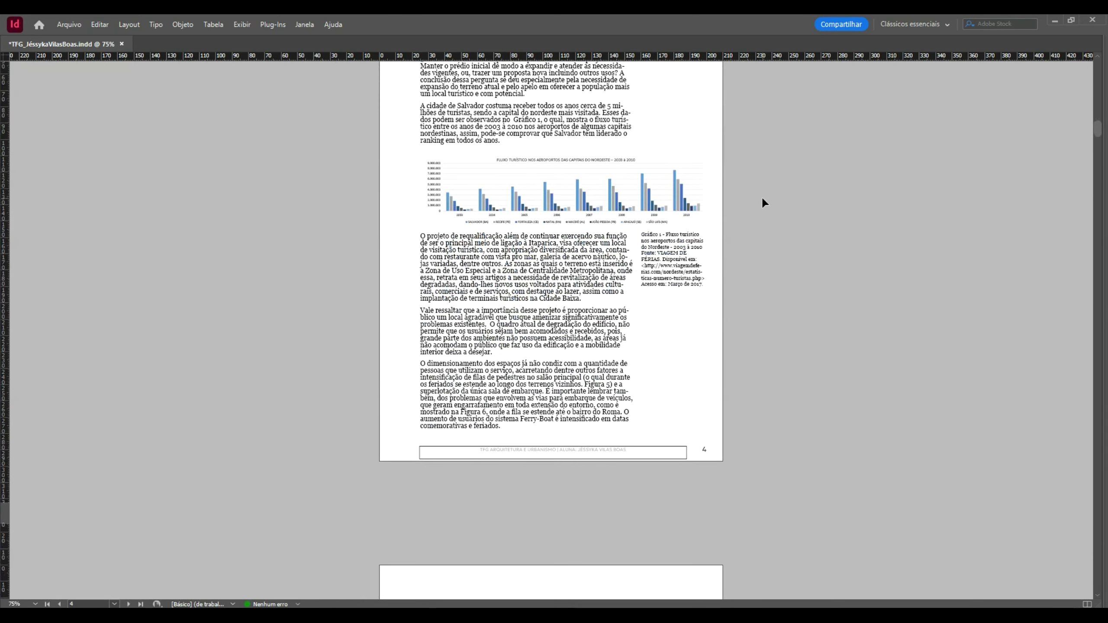
pyautogui.scroll(-15, 763, 200)
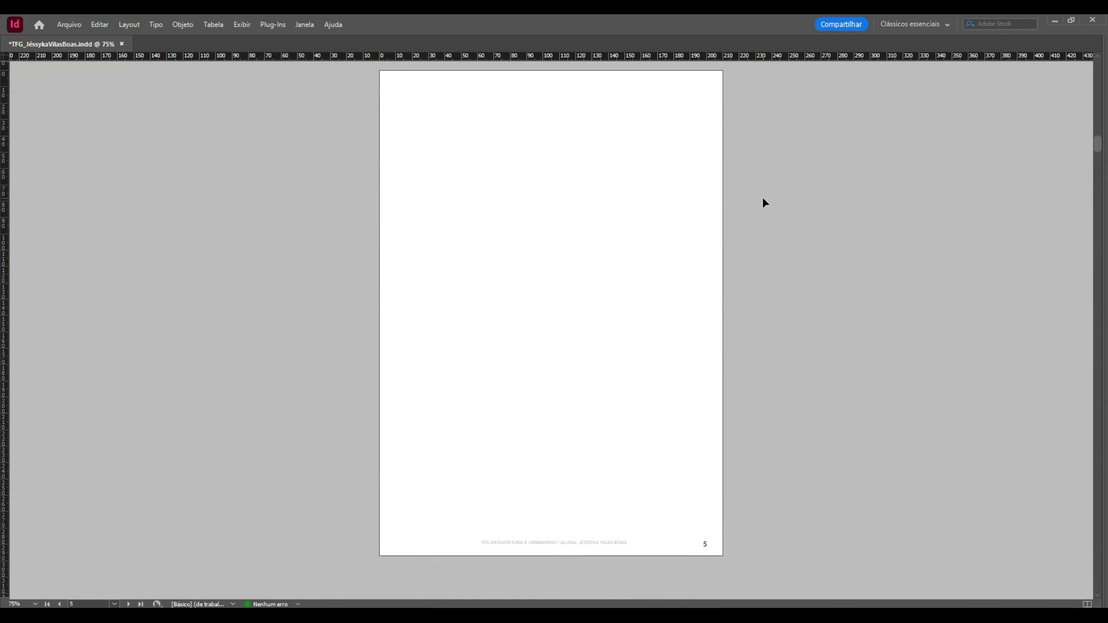
pyautogui.scroll(15, 763, 201)
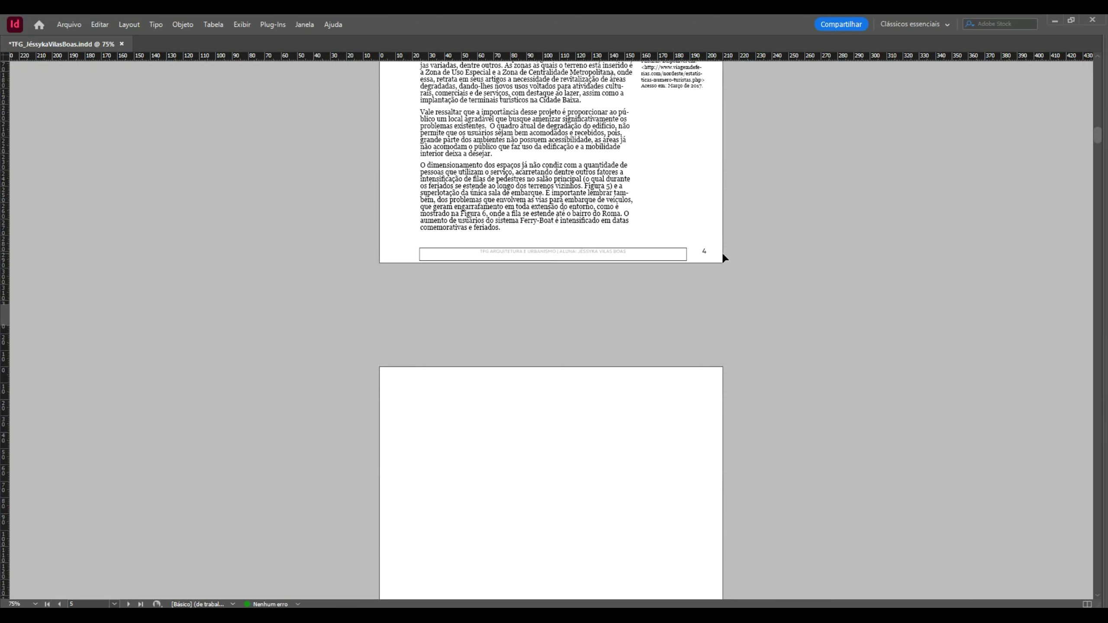
pyautogui.scroll(5, 725, 255)
pyautogui.scroll(-4, 730, 229)
pyautogui.scroll(20, 731, 228)
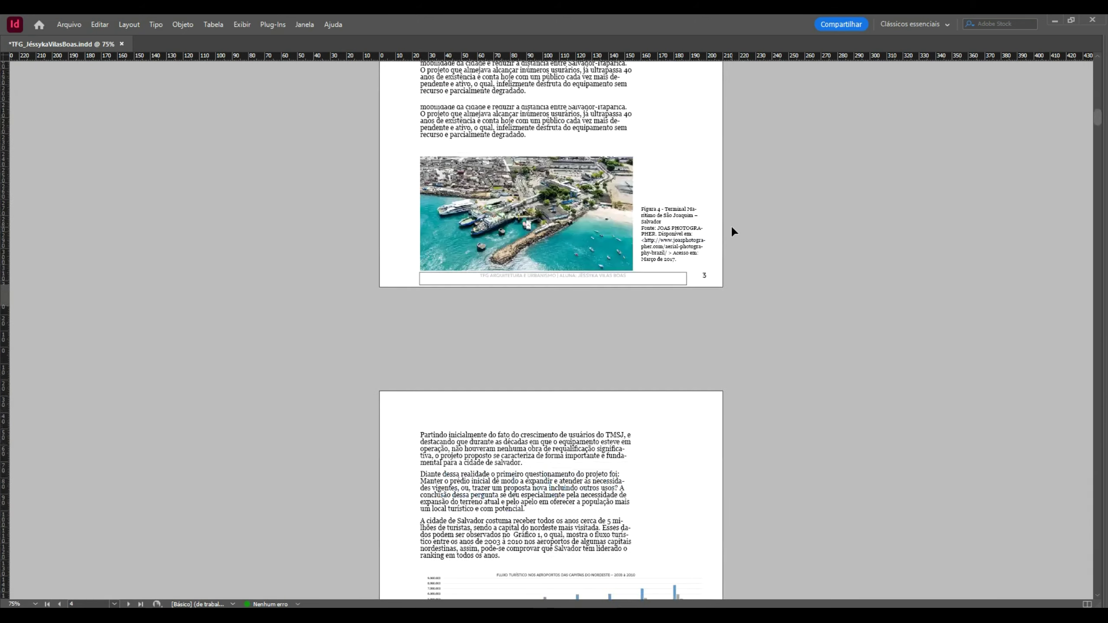
pyautogui.scroll(-4, 732, 229)
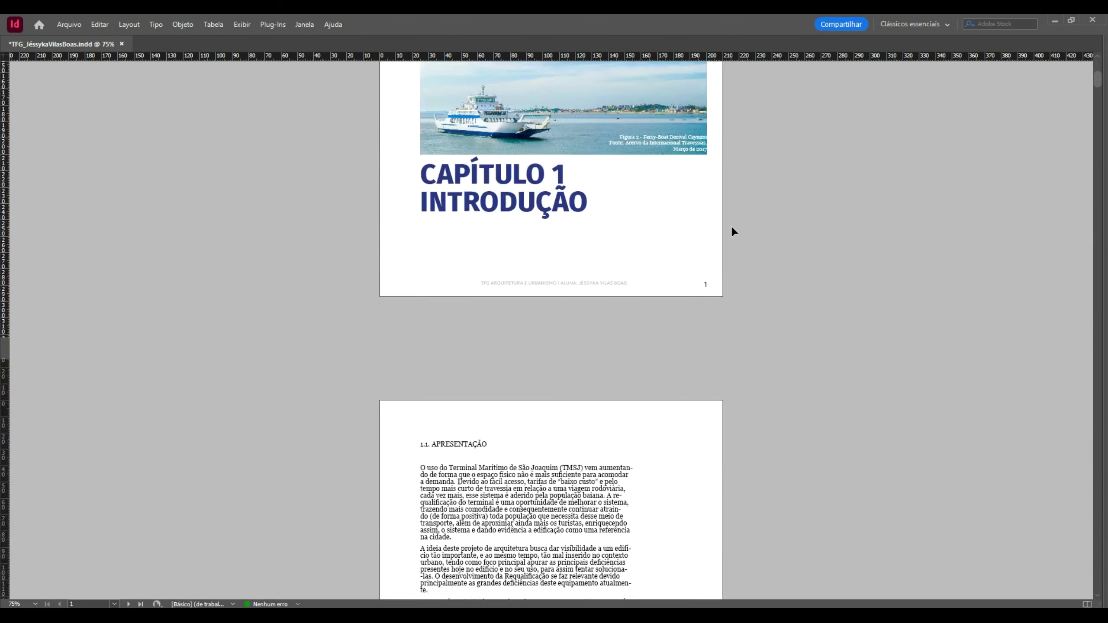
pyautogui.scroll(3, 731, 229)
# - Restore the panels and return to Normal view with guides and frame edges
pyautogui.press('Tab')
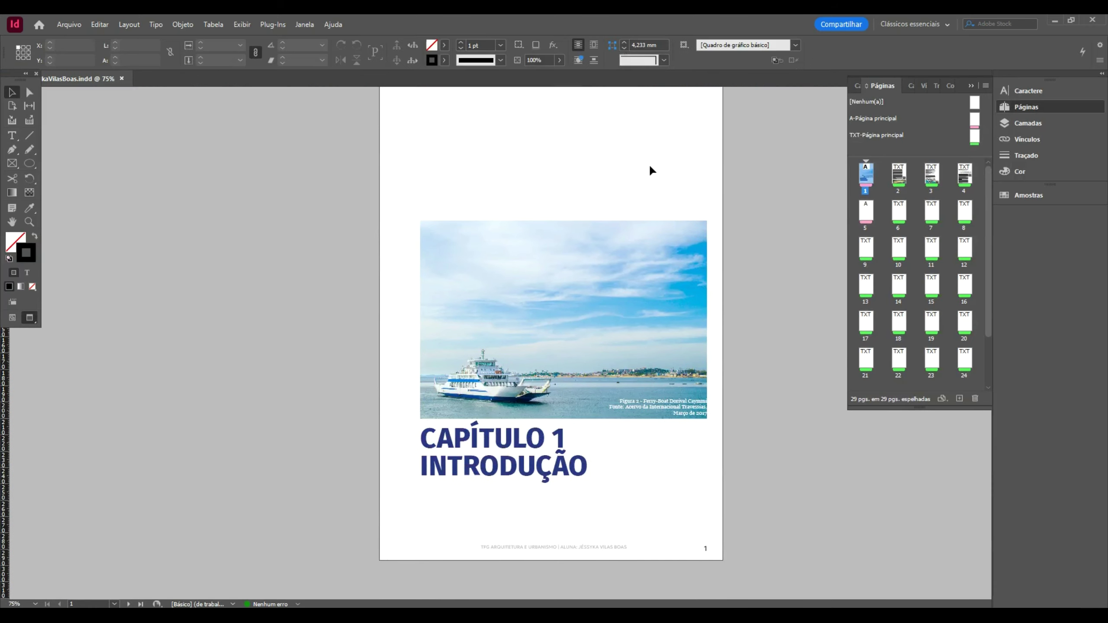
pyautogui.press('w')
pyautogui.scroll(-15, 618, 326)
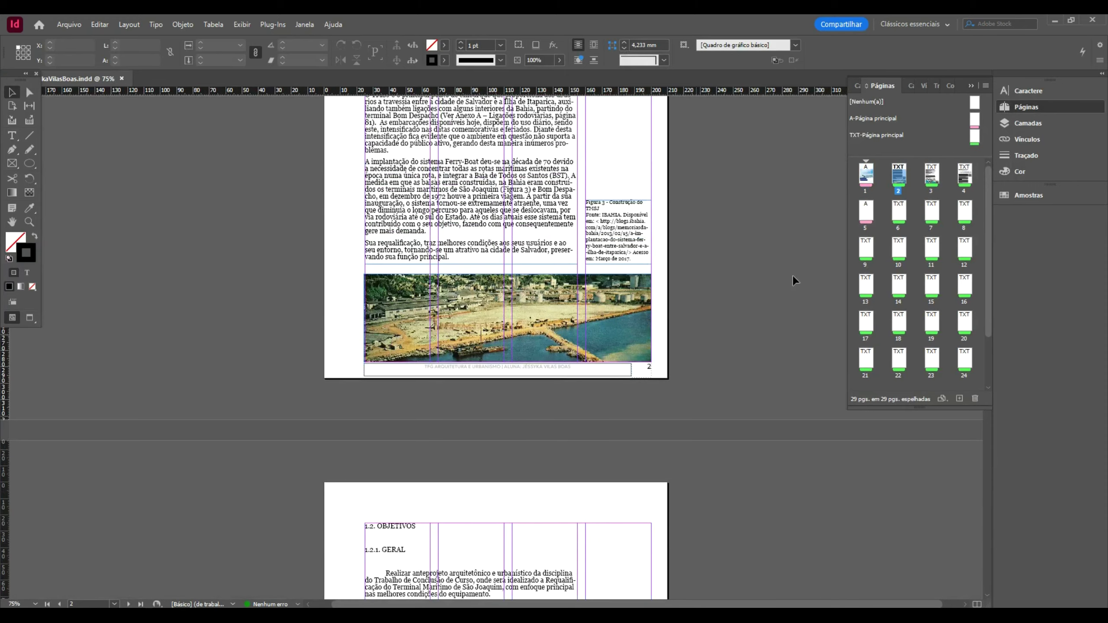
# - Set the TXT master footer frame's stroke to [Nenhuma], then go back to page 3
pyautogui.click(979, 137)
pyautogui.doubleClick(979, 136)
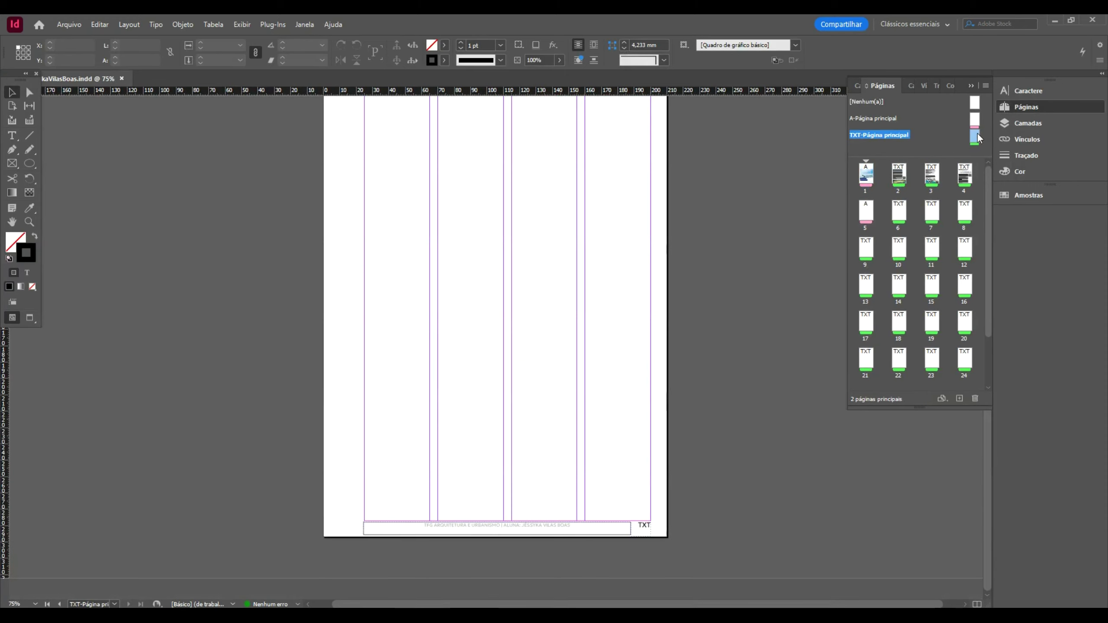
pyautogui.click(497, 527)
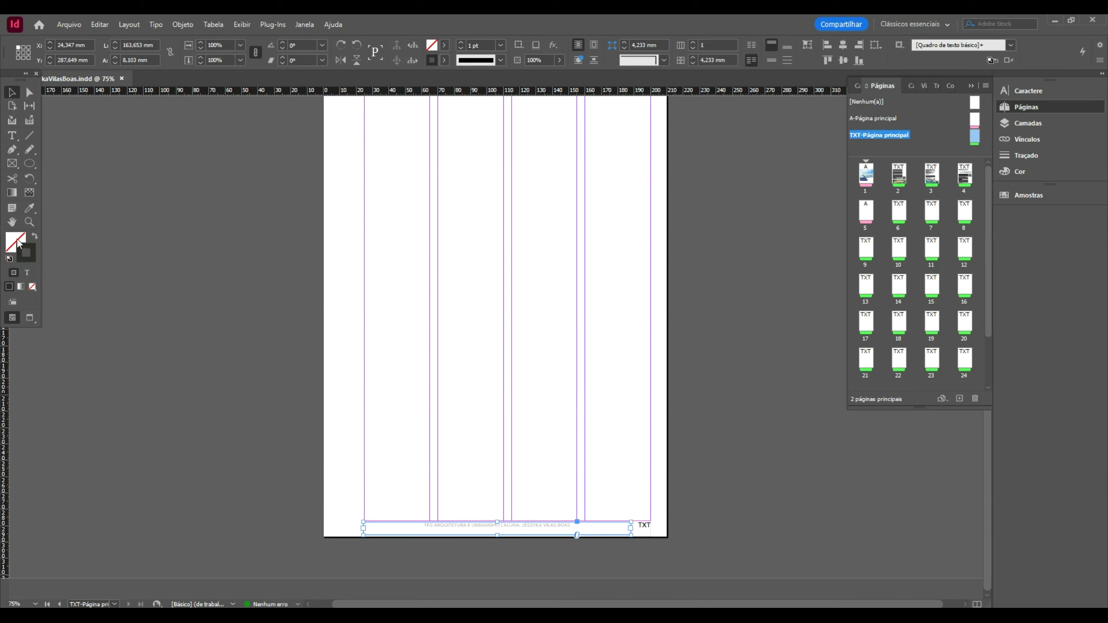
pyautogui.click(444, 60)
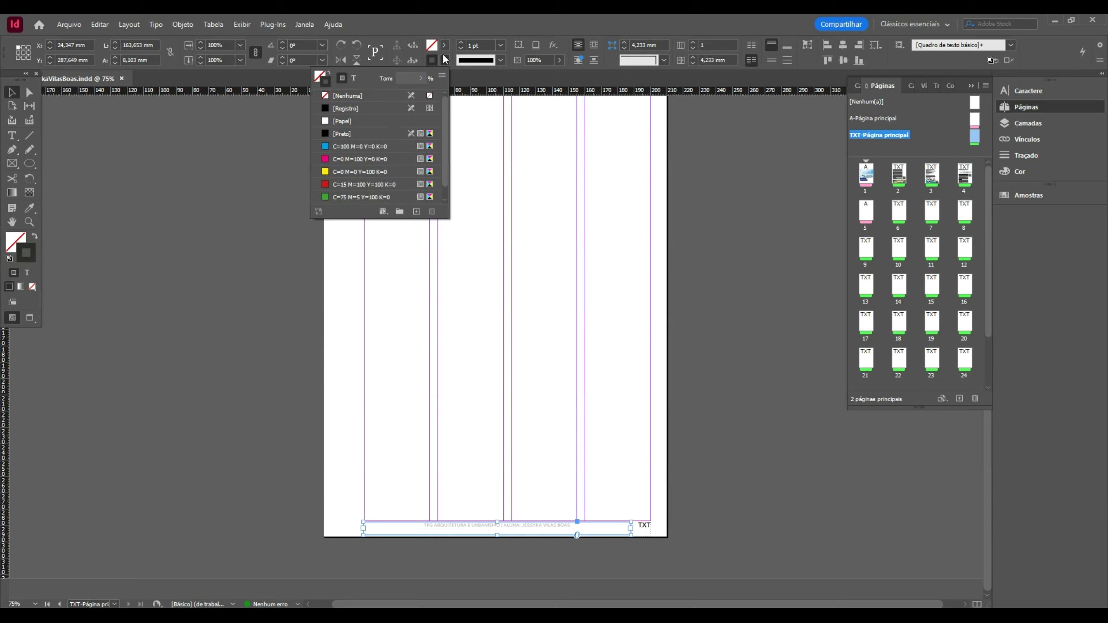
pyautogui.click(263, 228)
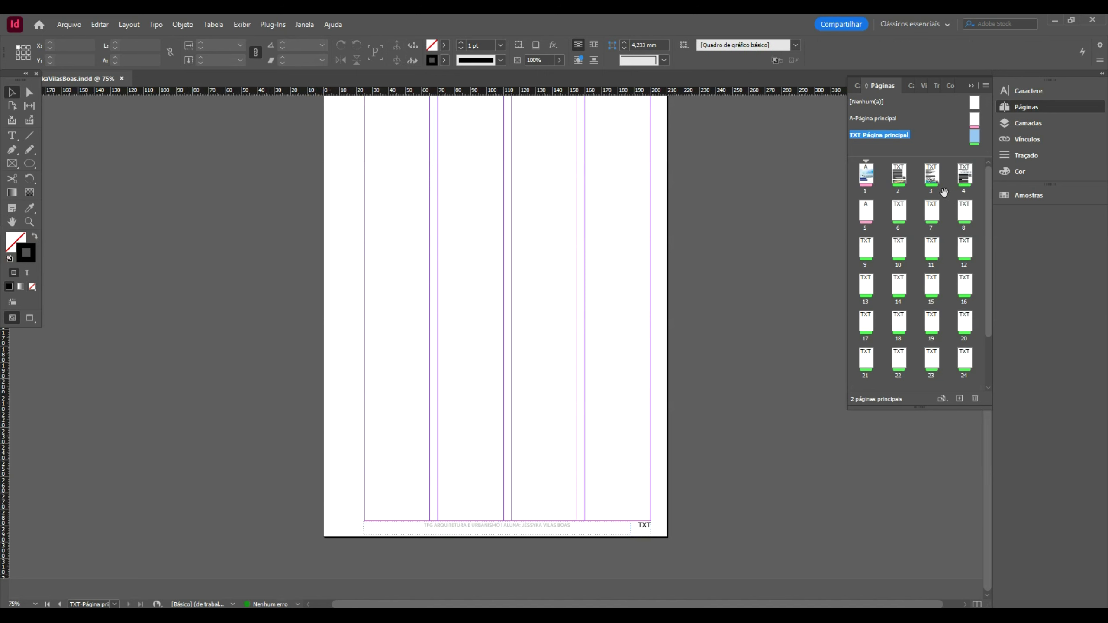
pyautogui.doubleClick(935, 174)
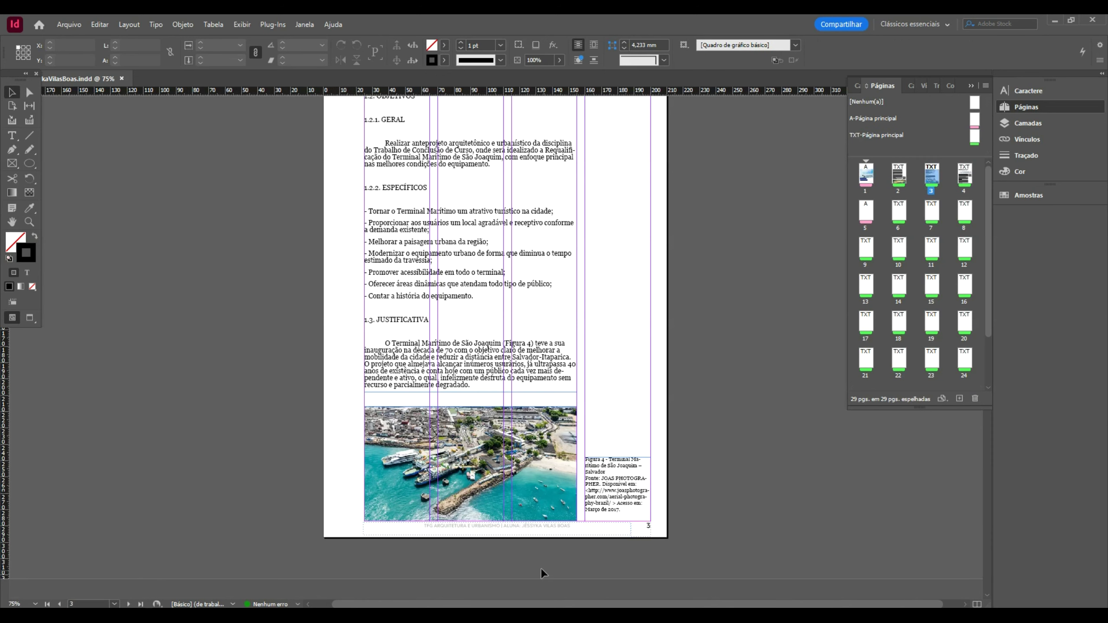